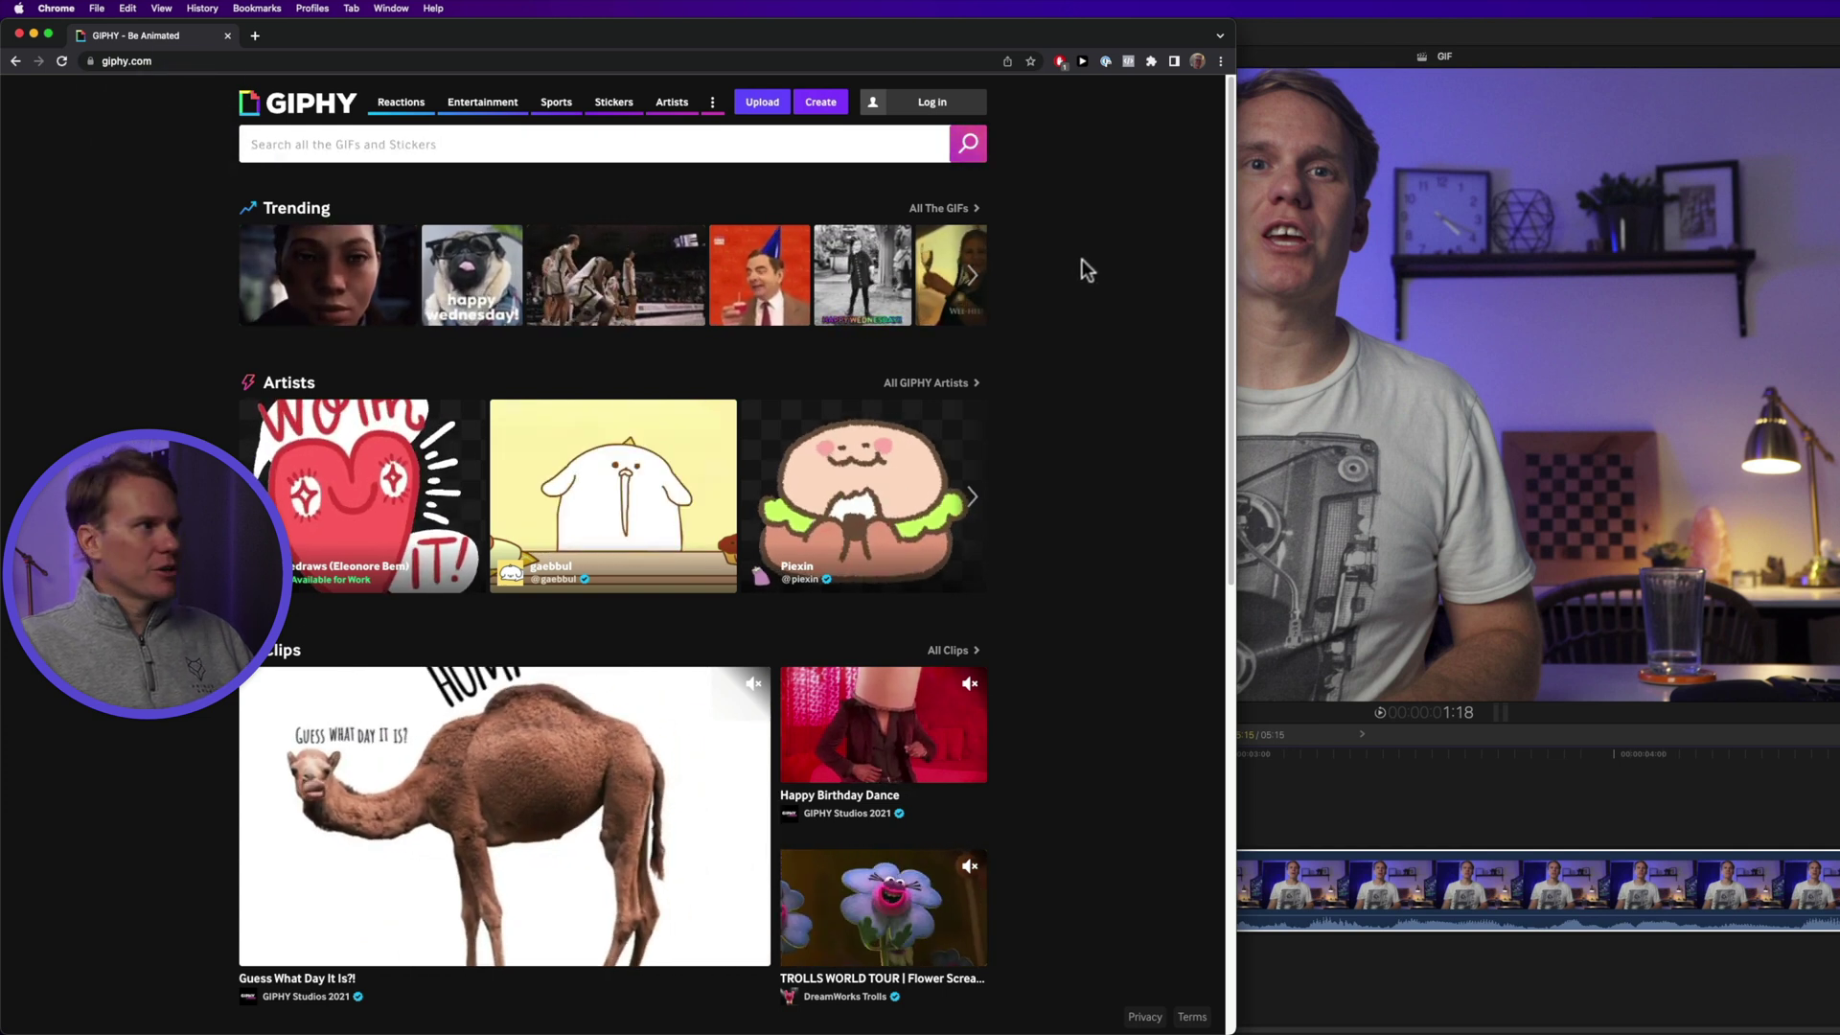
# Search GIPHY for 'heck yes'
pyautogui.click(520, 141)
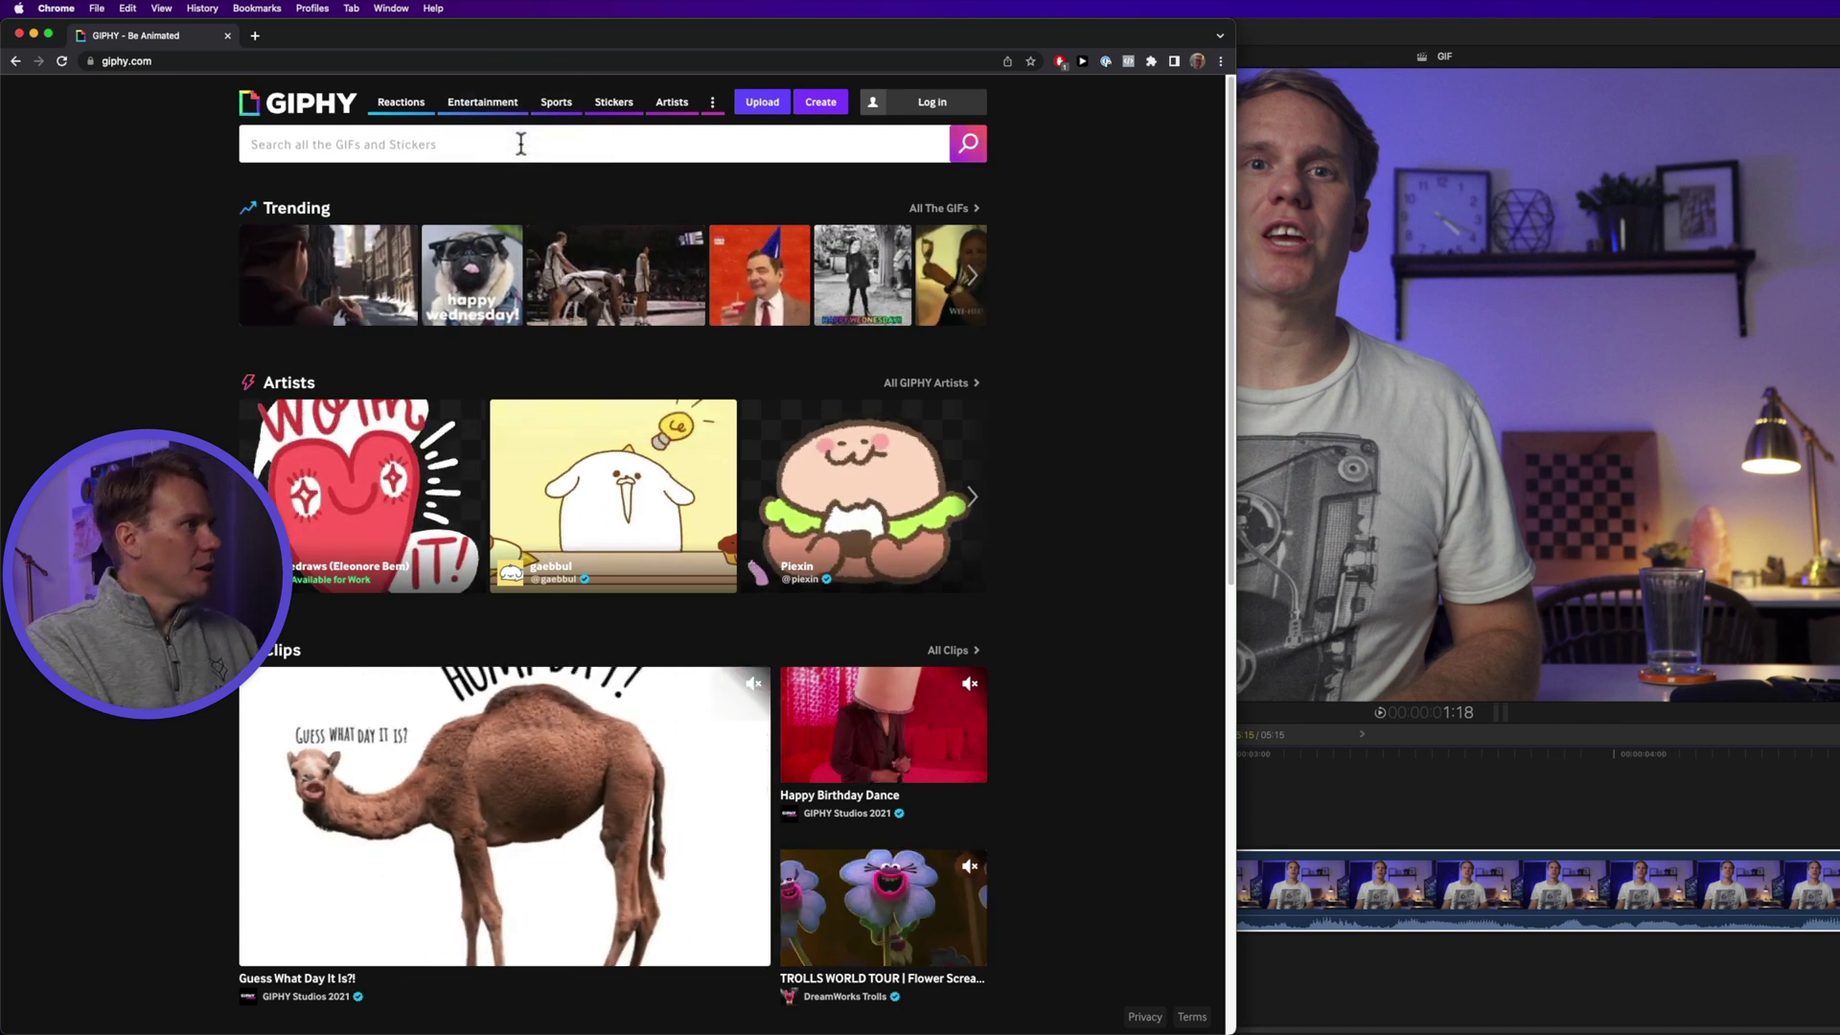
pyautogui.write('heck yes')
pyautogui.press('Return')
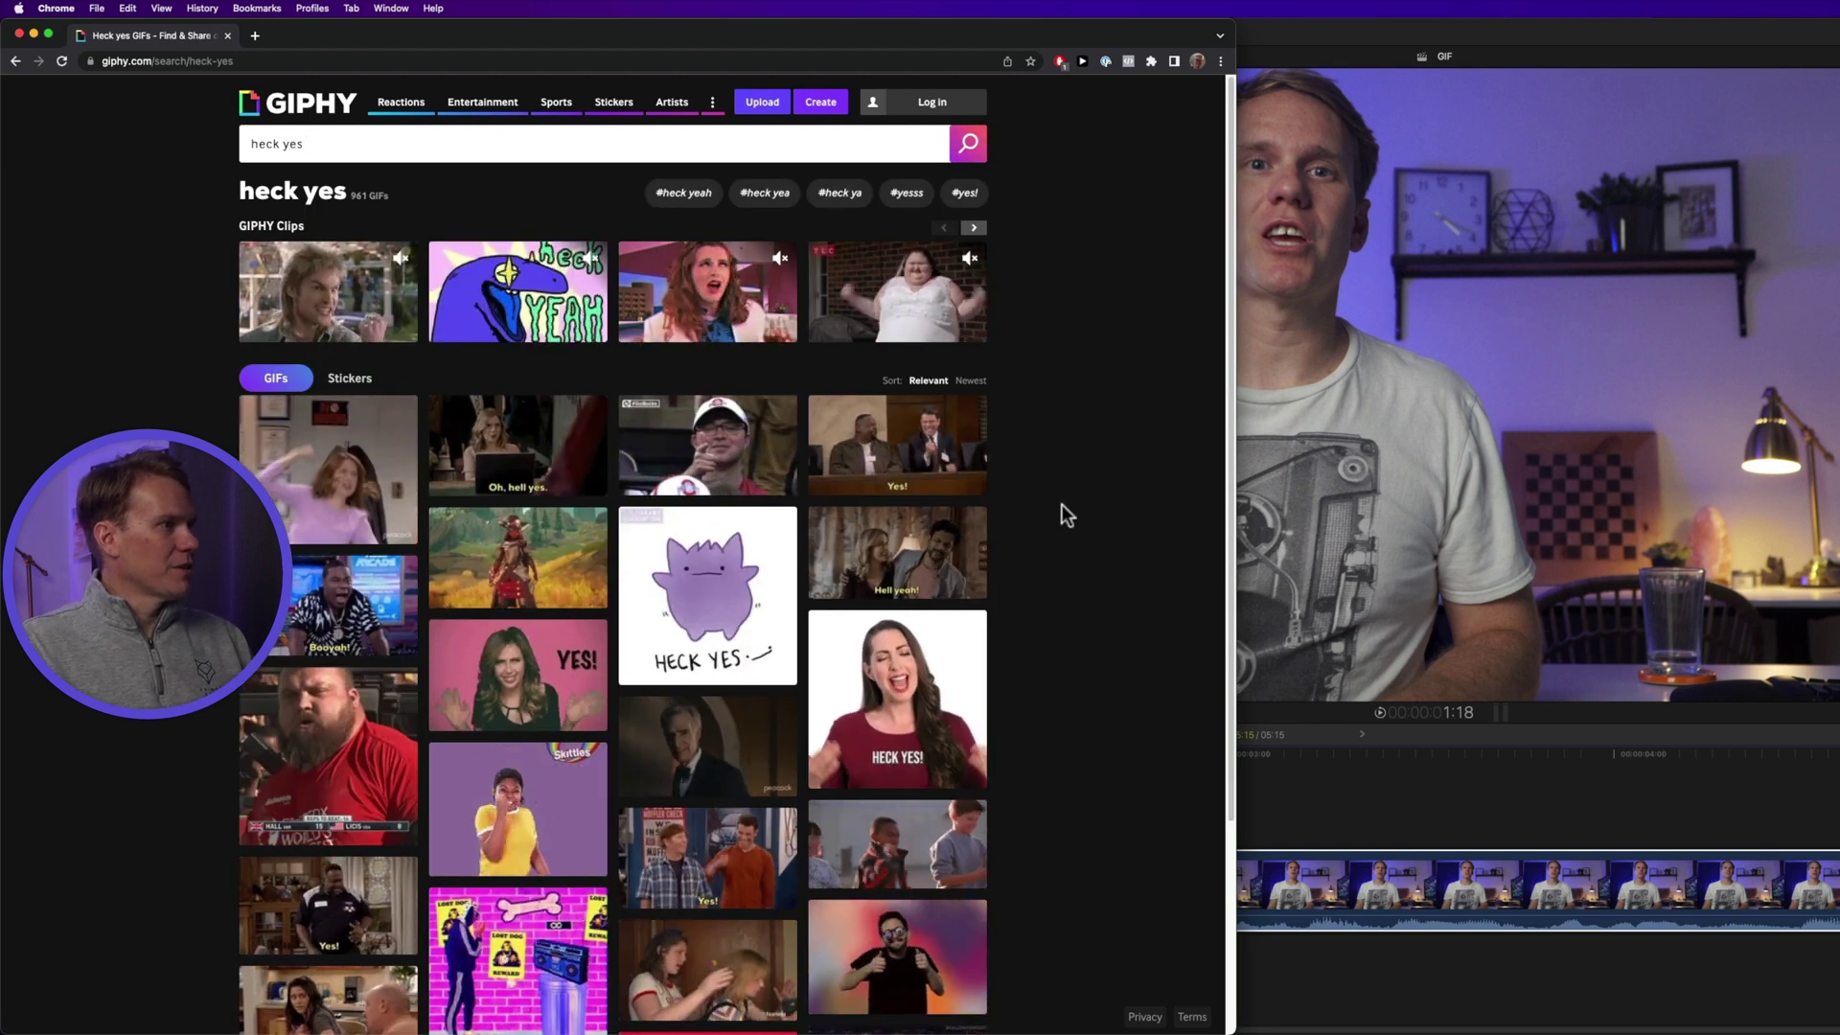
# Replace the GIPHY query with 'funny dog' and run the search
pyautogui.tripleClick(338, 146)
pyautogui.write('funny dog')
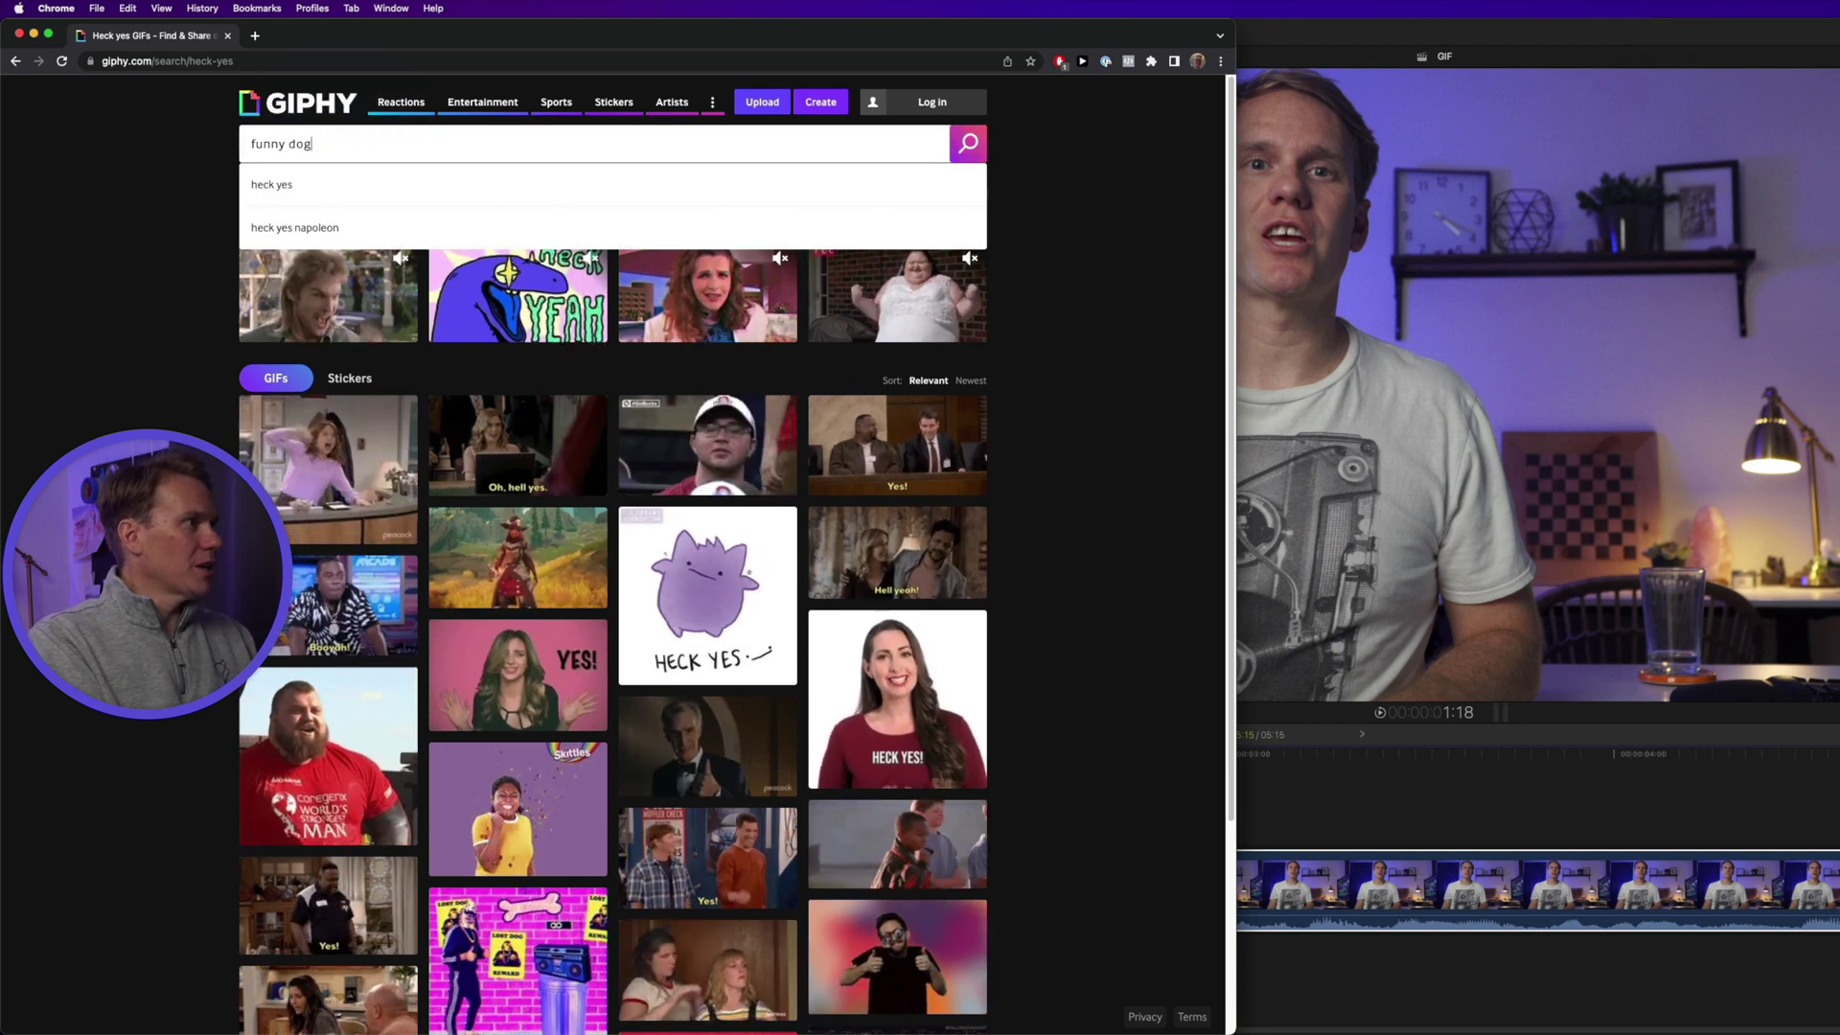
pyautogui.press('Return')
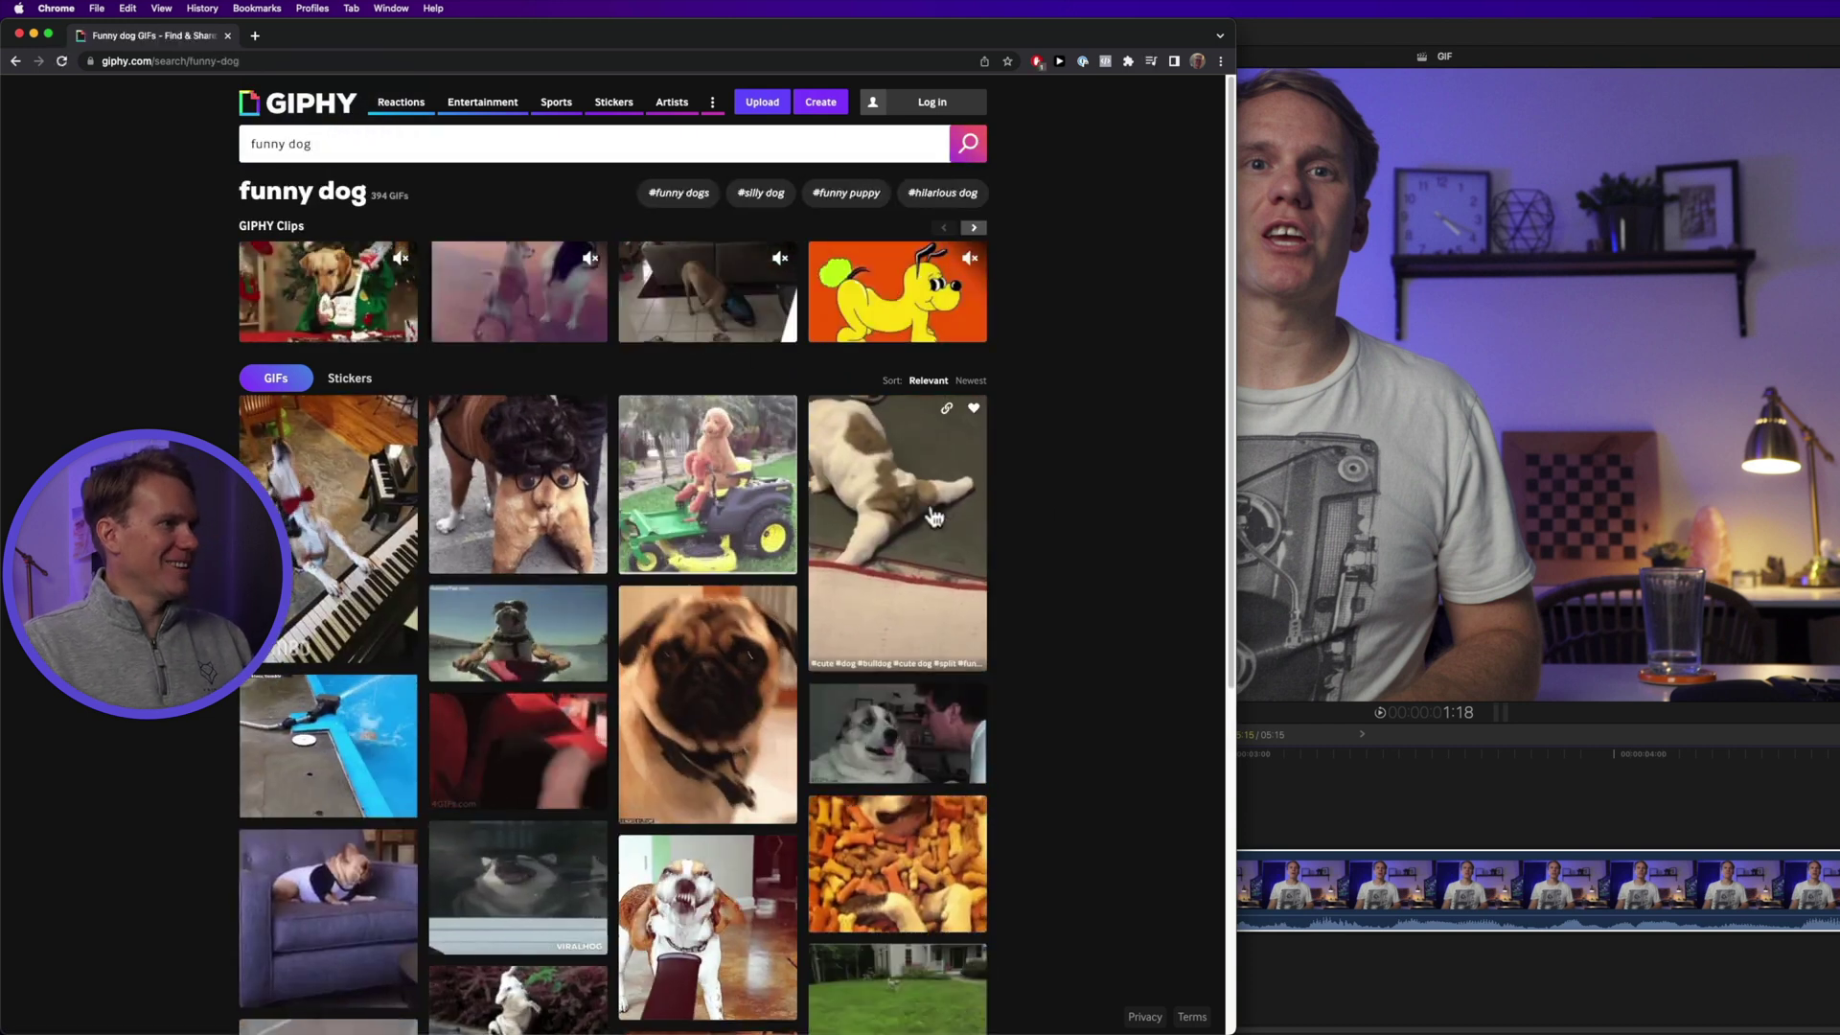
# Open the bulldog splits GIF and save its image as 'Dog splits' in the GIFS folder
pyautogui.click(891, 490)
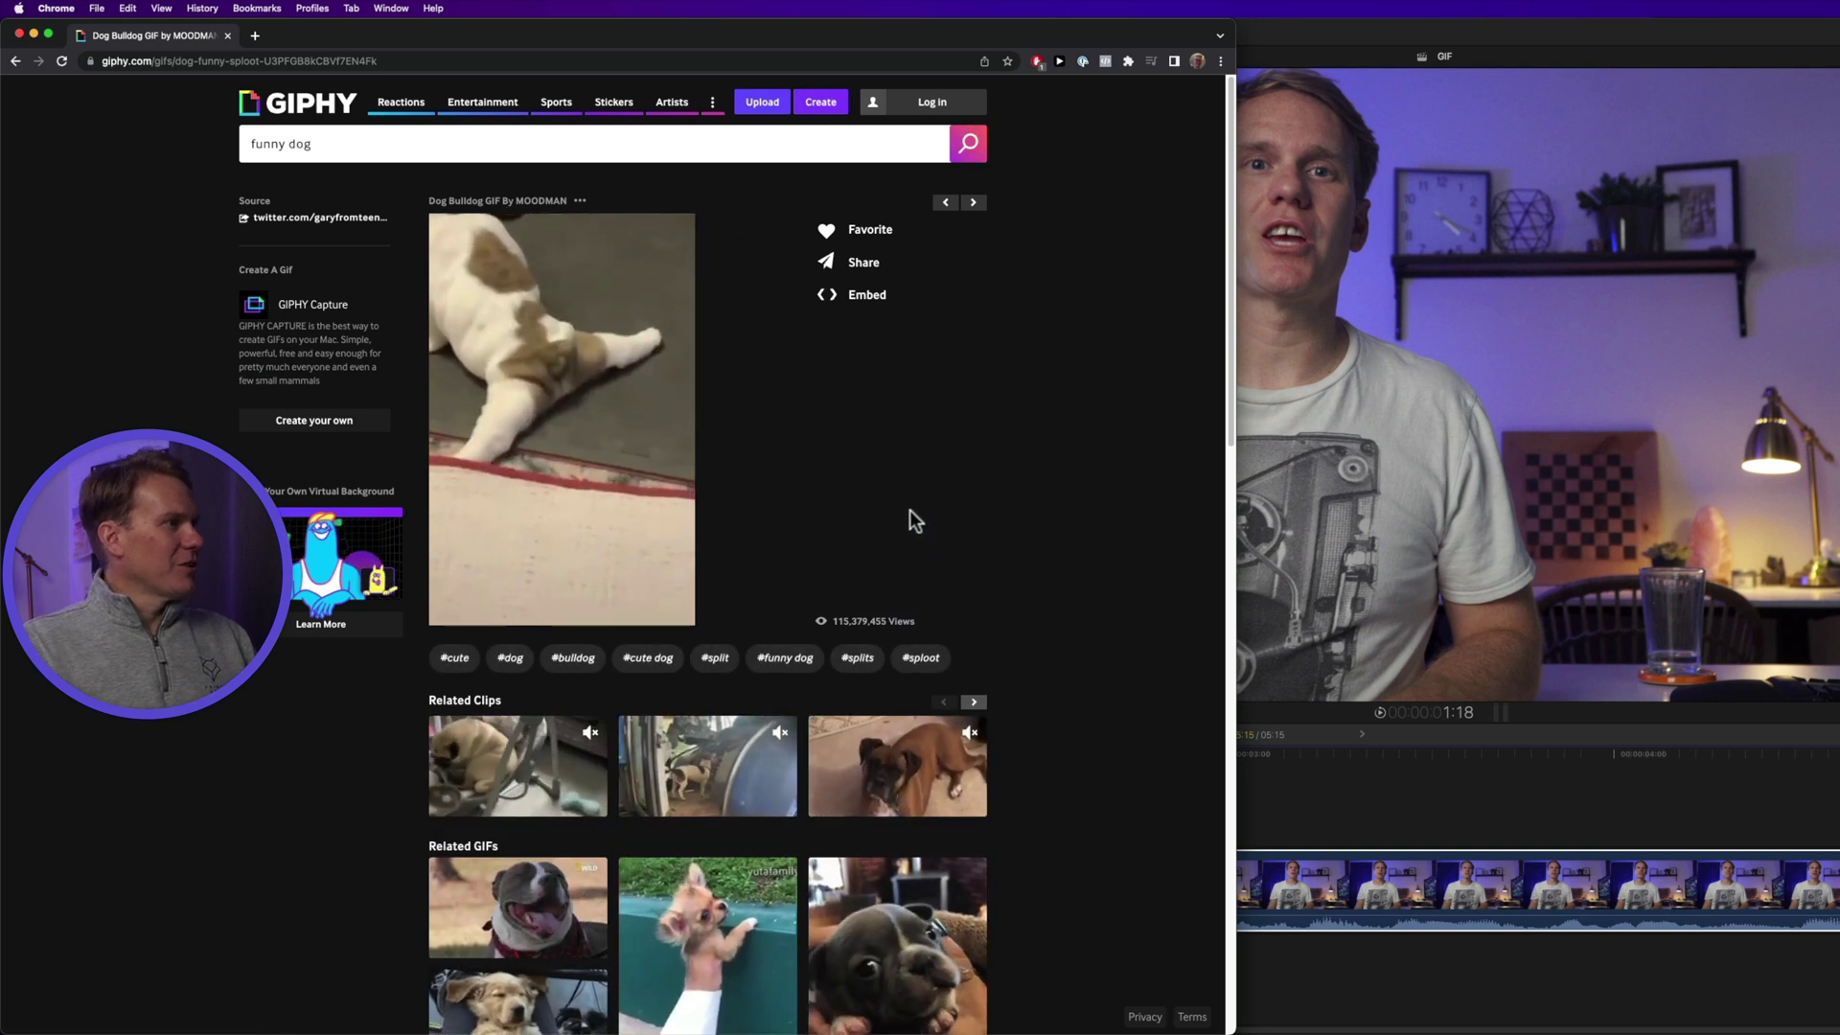
pyautogui.rightClick(561, 316)
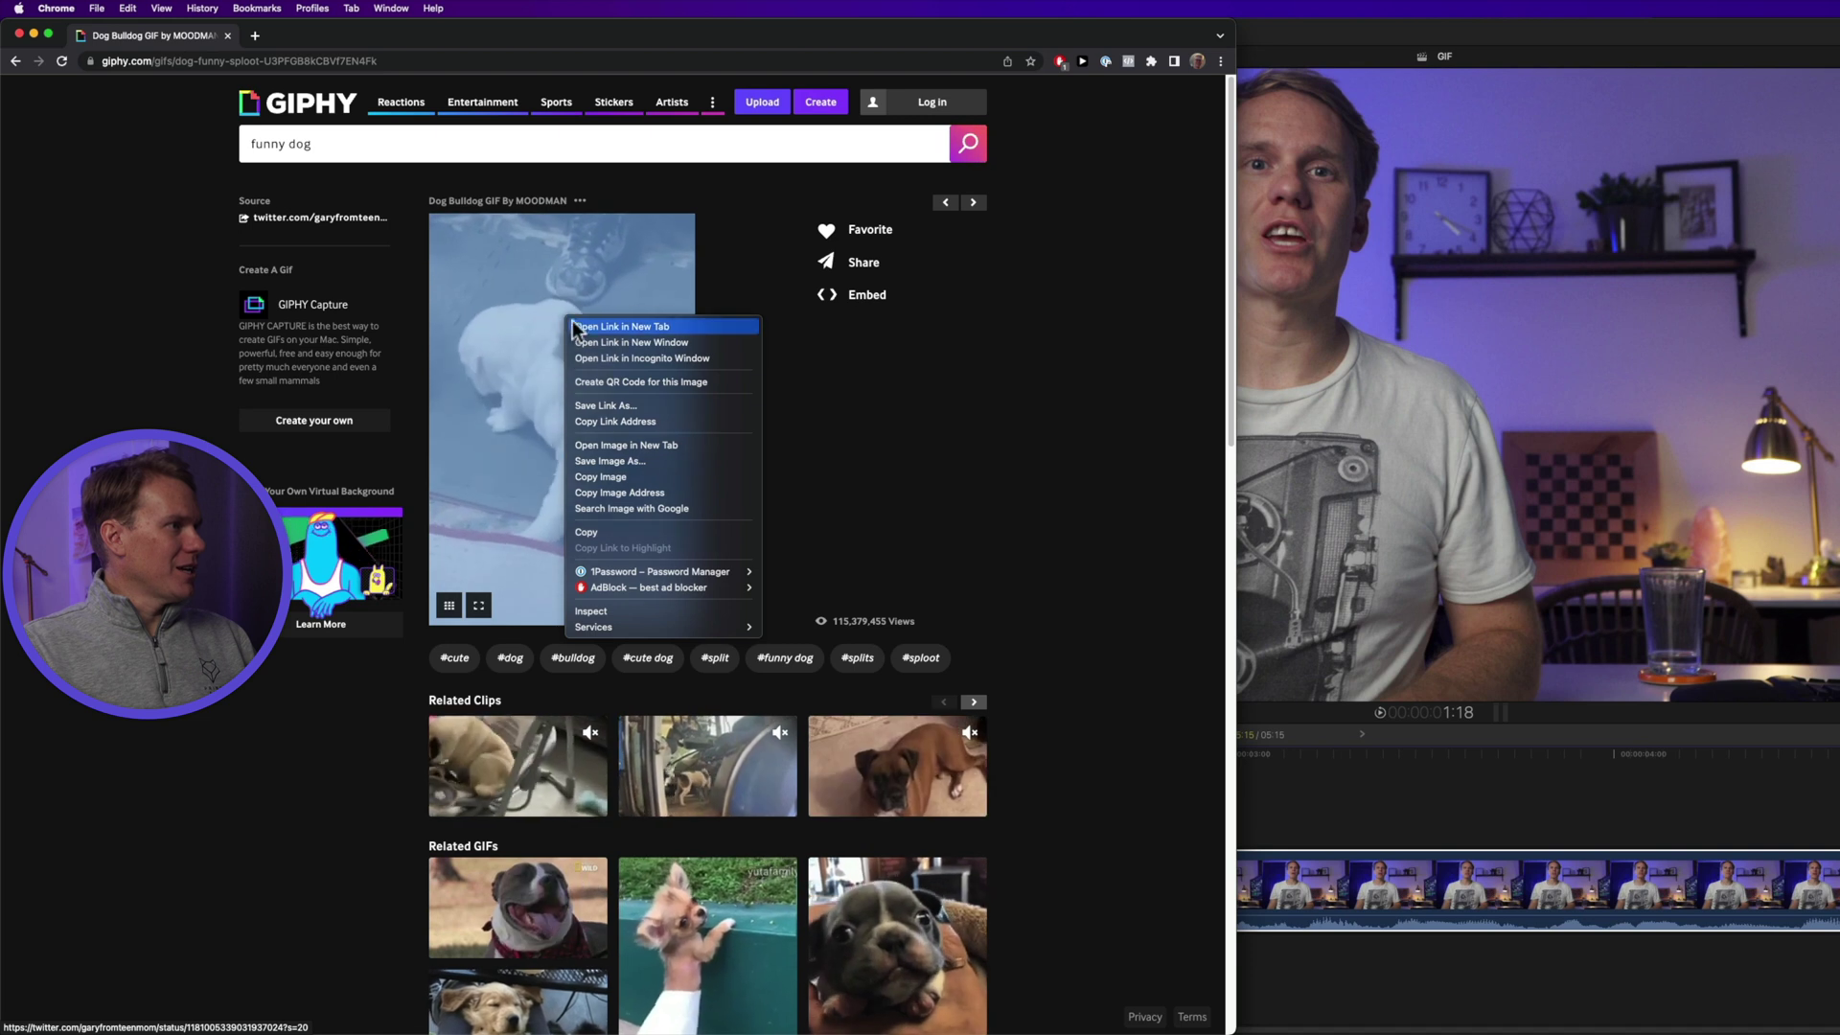
pyautogui.click(687, 462)
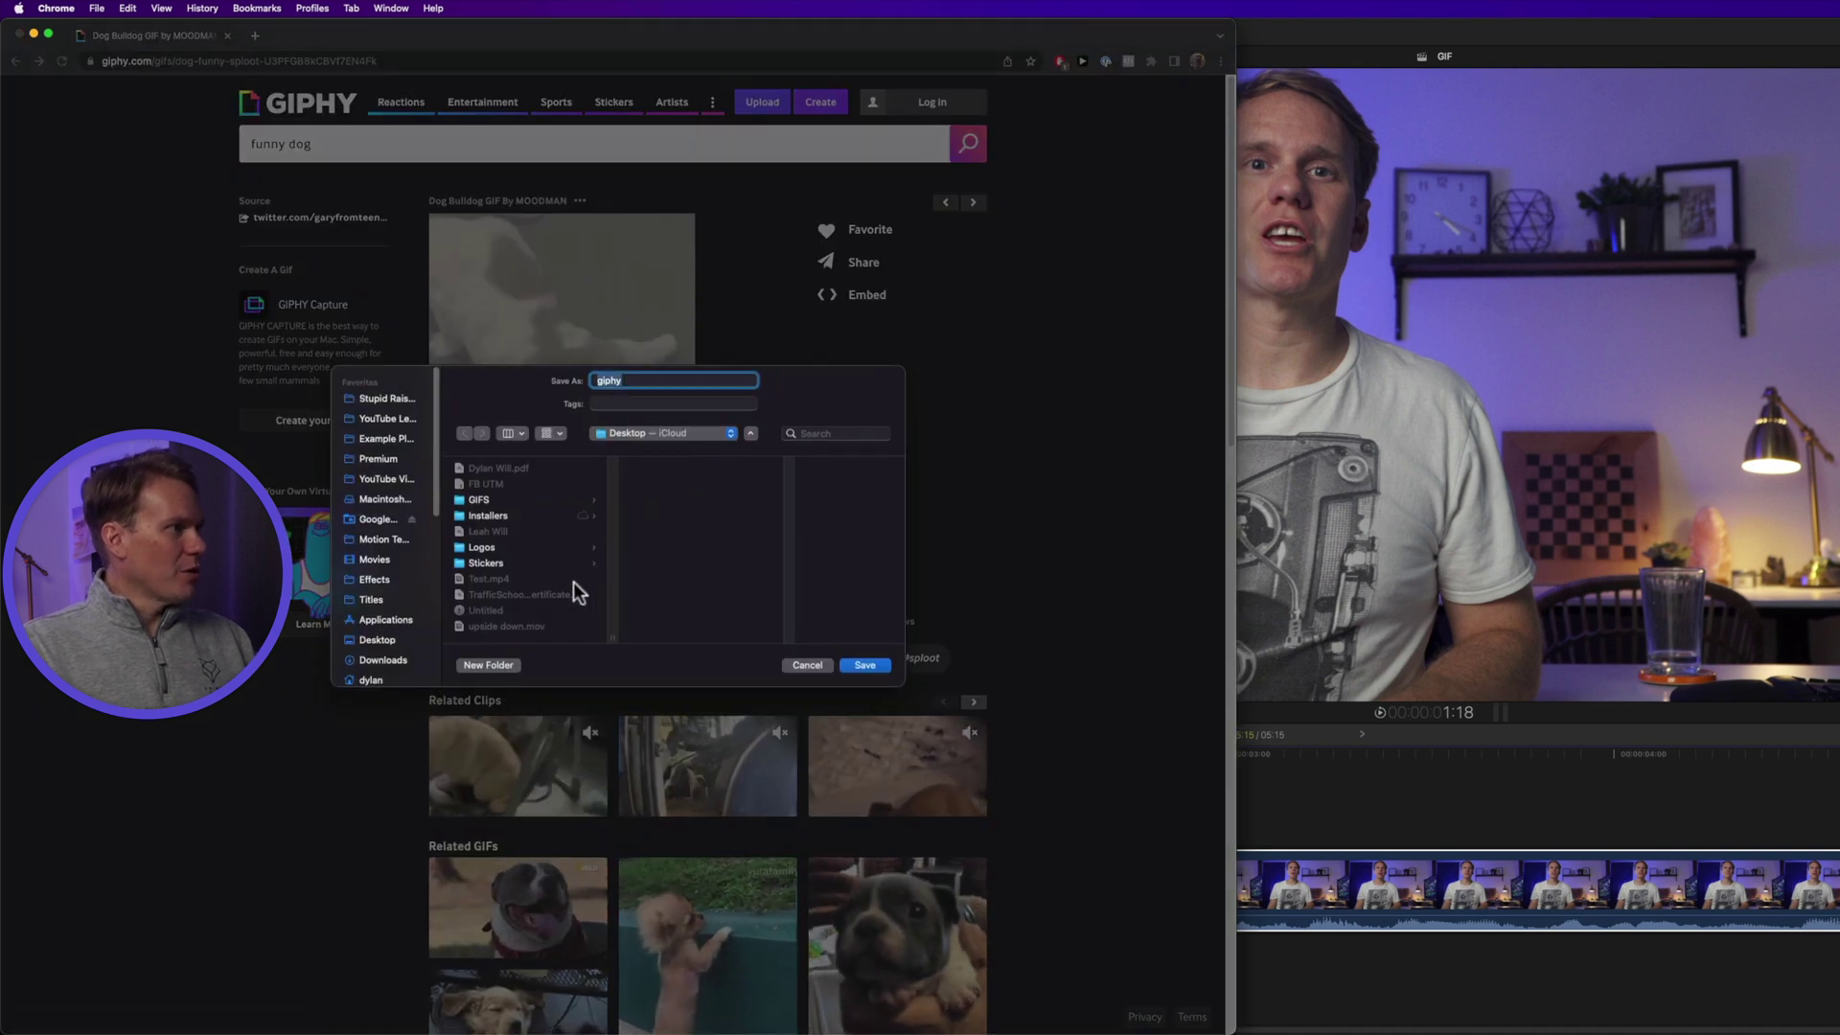
pyautogui.click(521, 499)
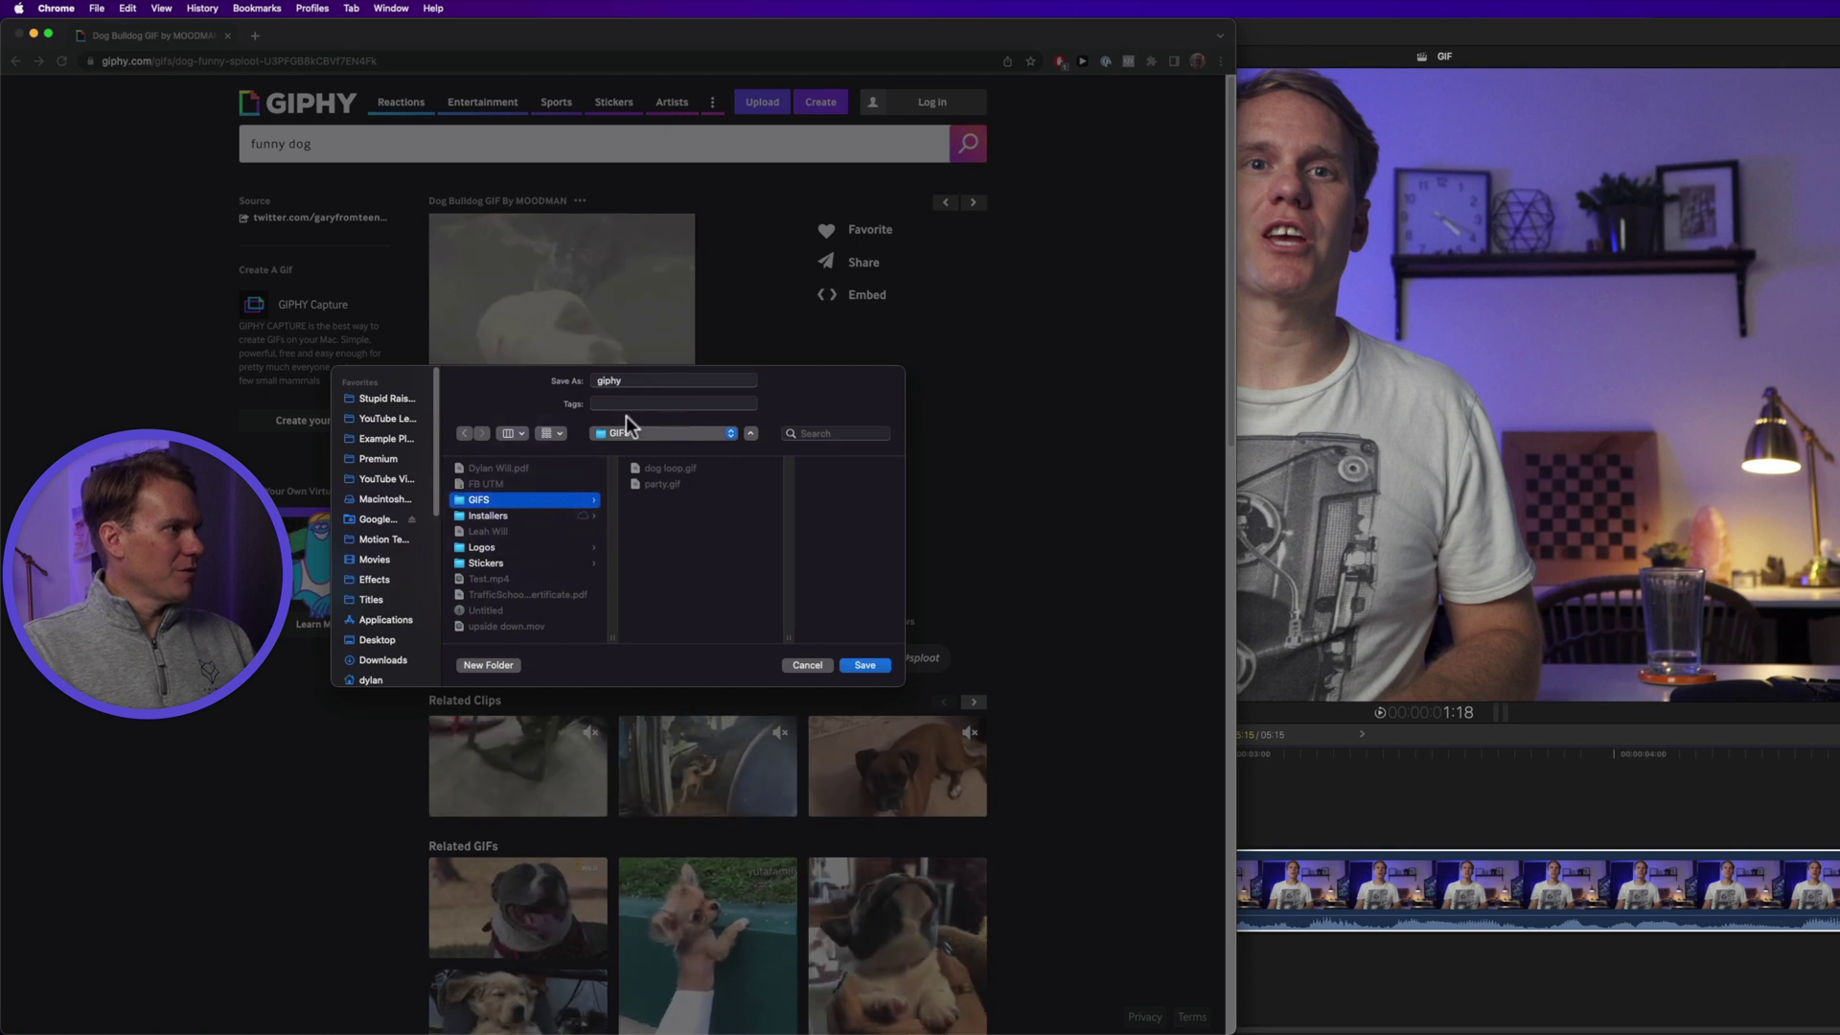
pyautogui.click(631, 385)
pyautogui.write('Dog splits')
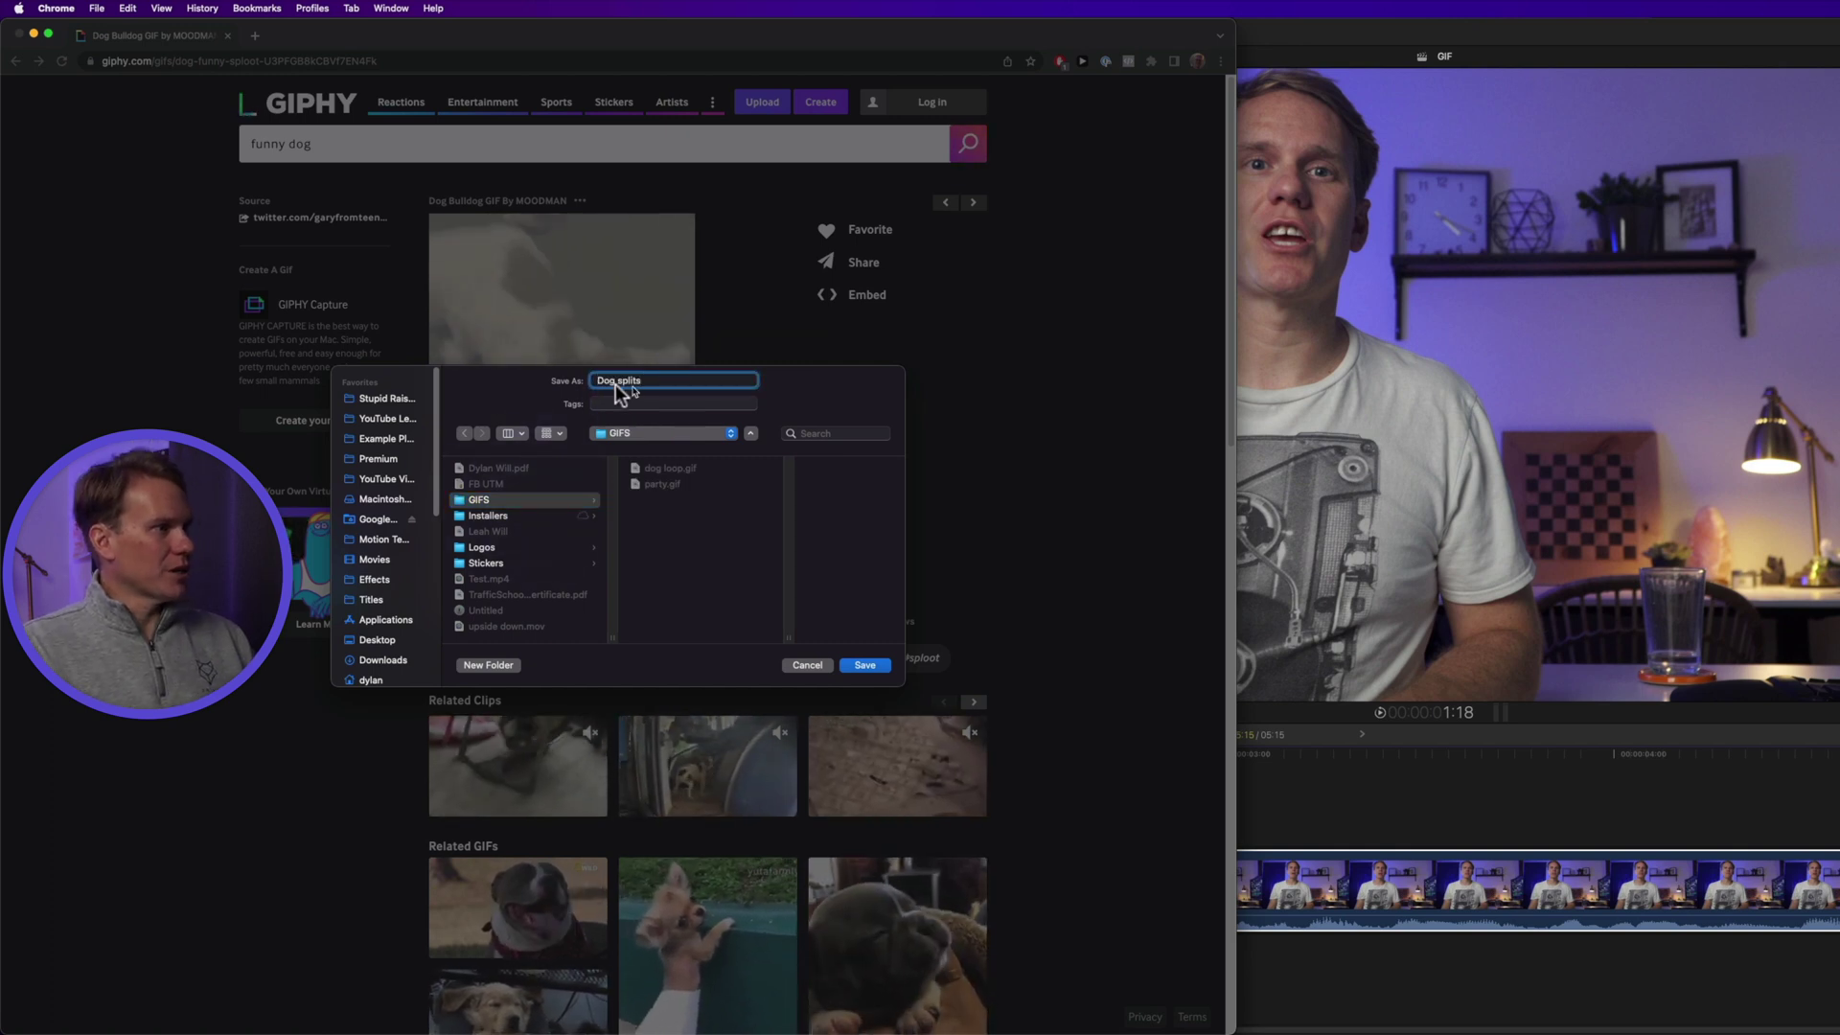
pyautogui.click(882, 667)
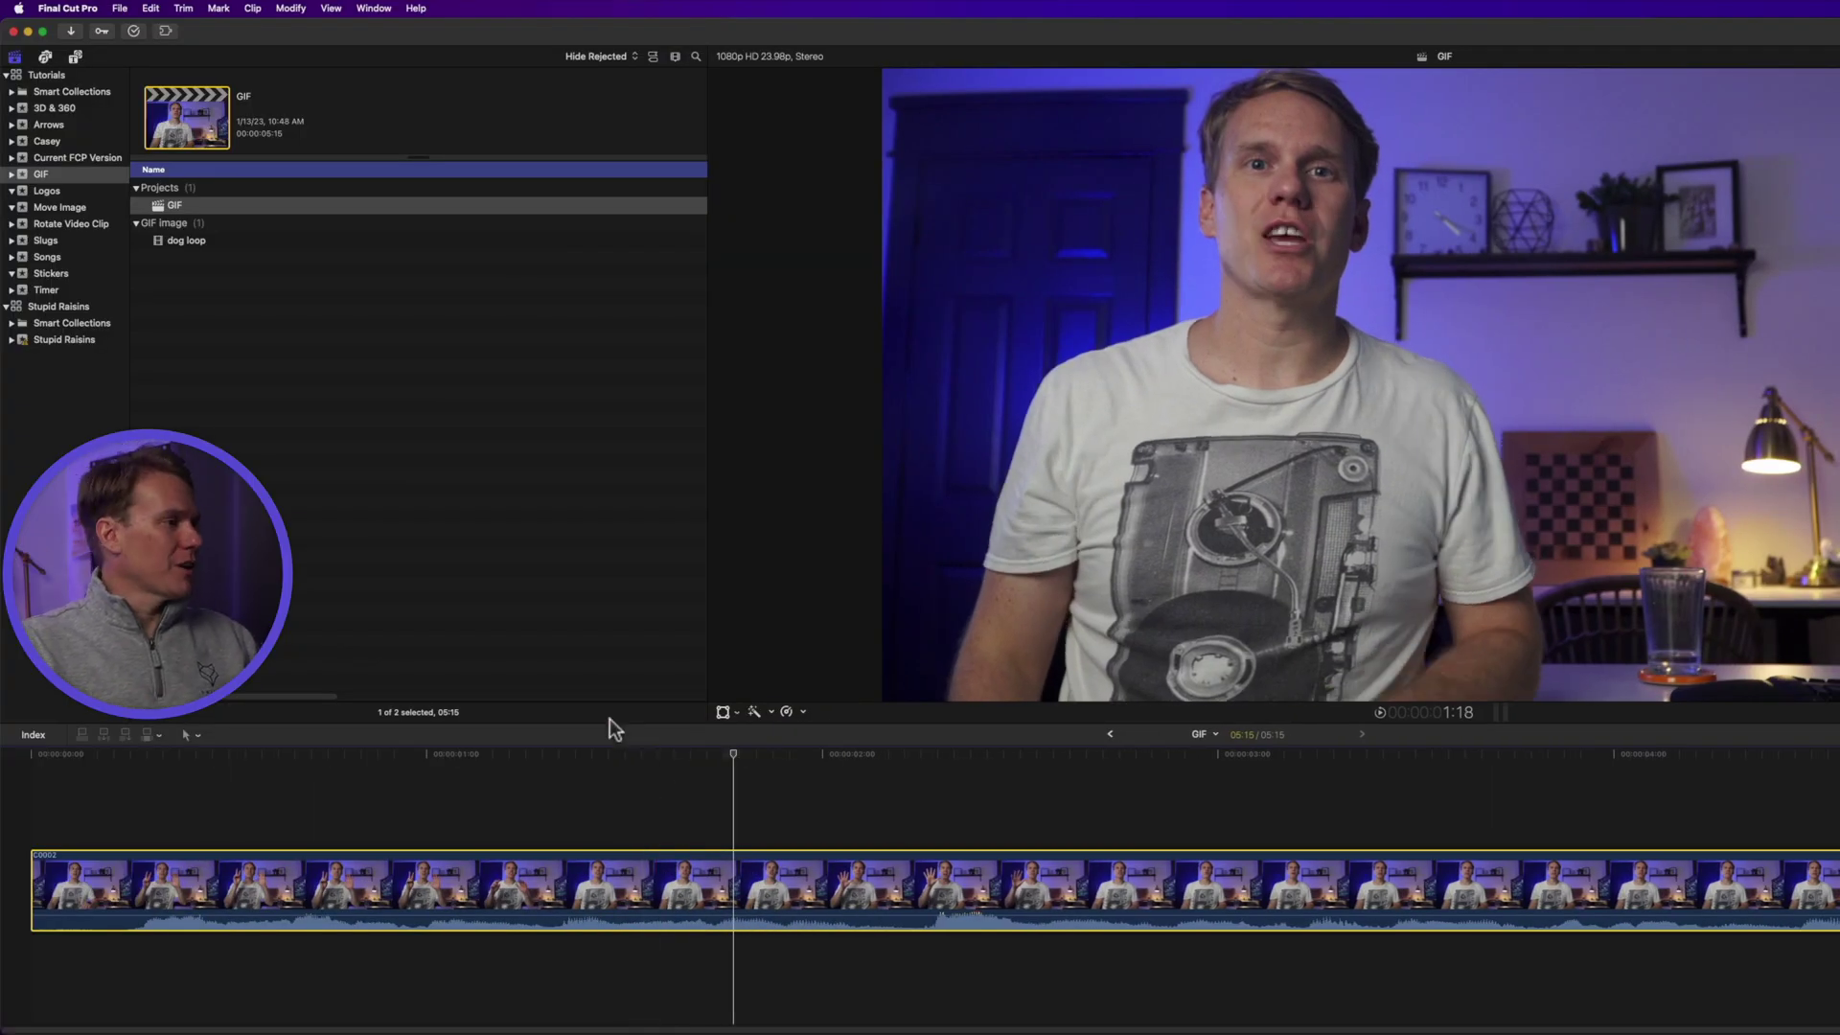
# Select the talking-head clip in the timeline and open the Media Import window
pyautogui.click(569, 618)
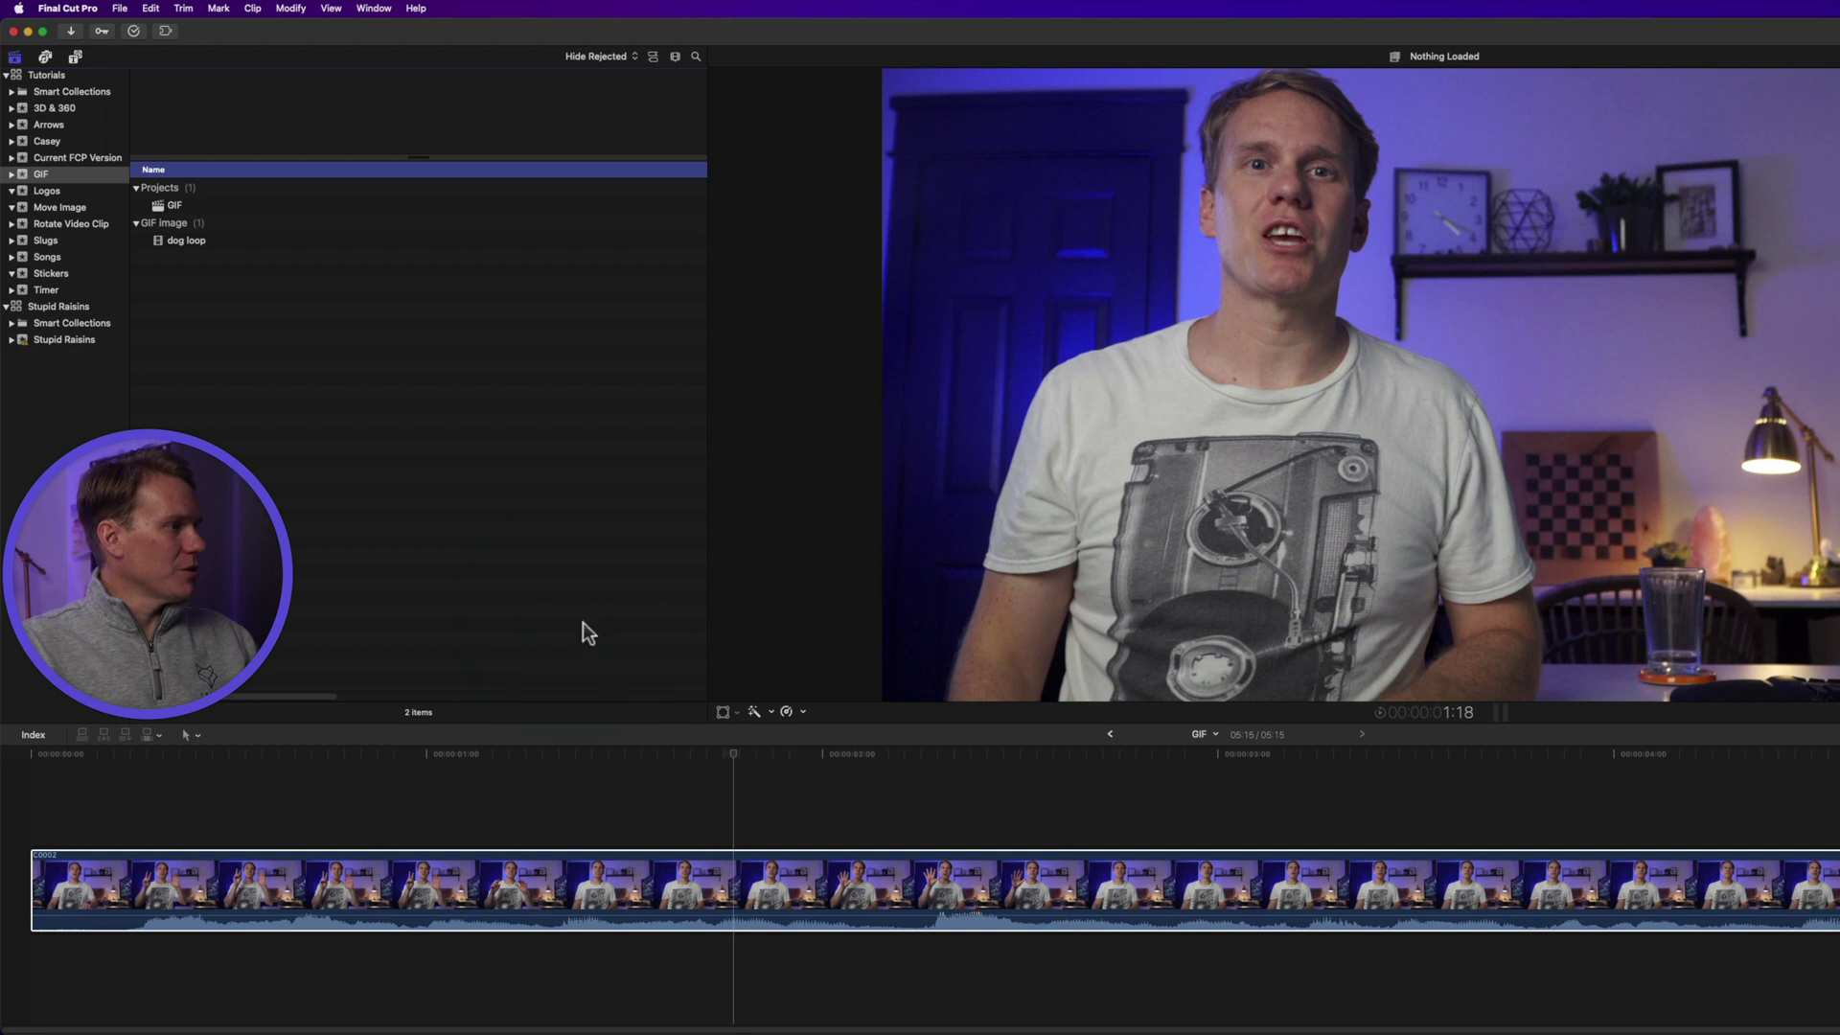
pyautogui.click(623, 736)
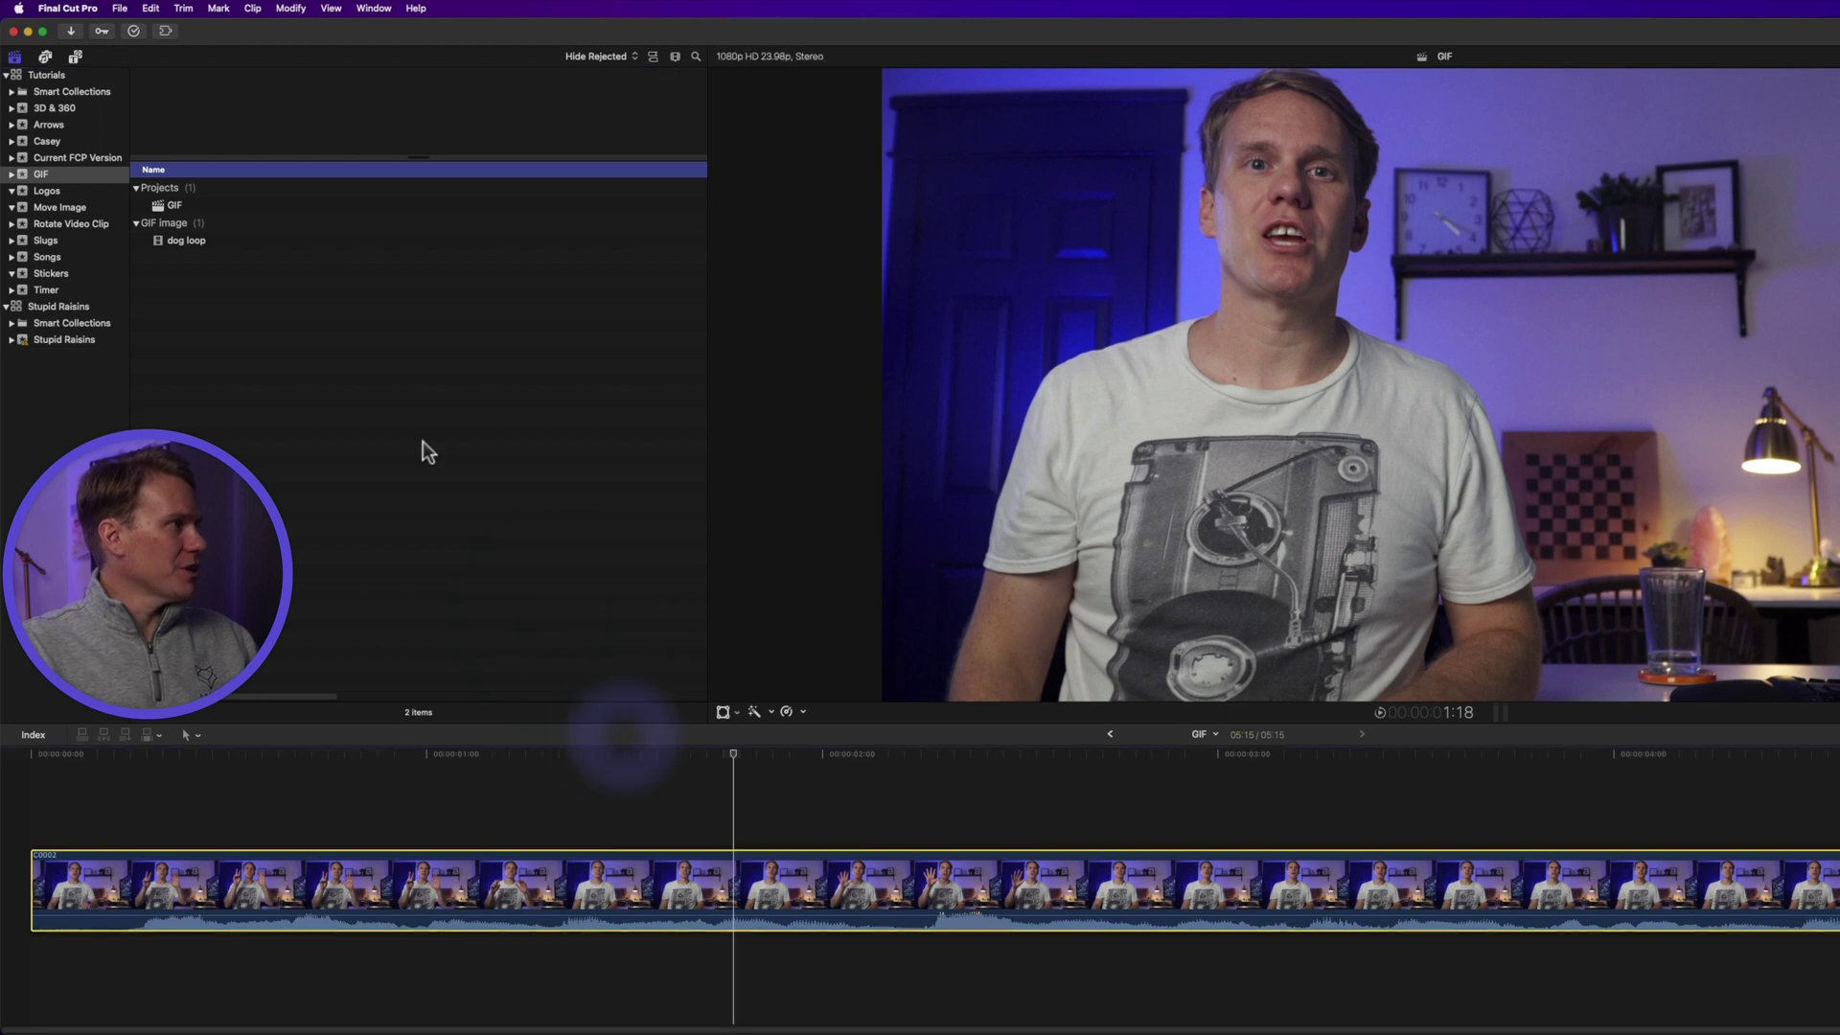
pyautogui.click(118, 8)
pyautogui.moveTo(166, 105)
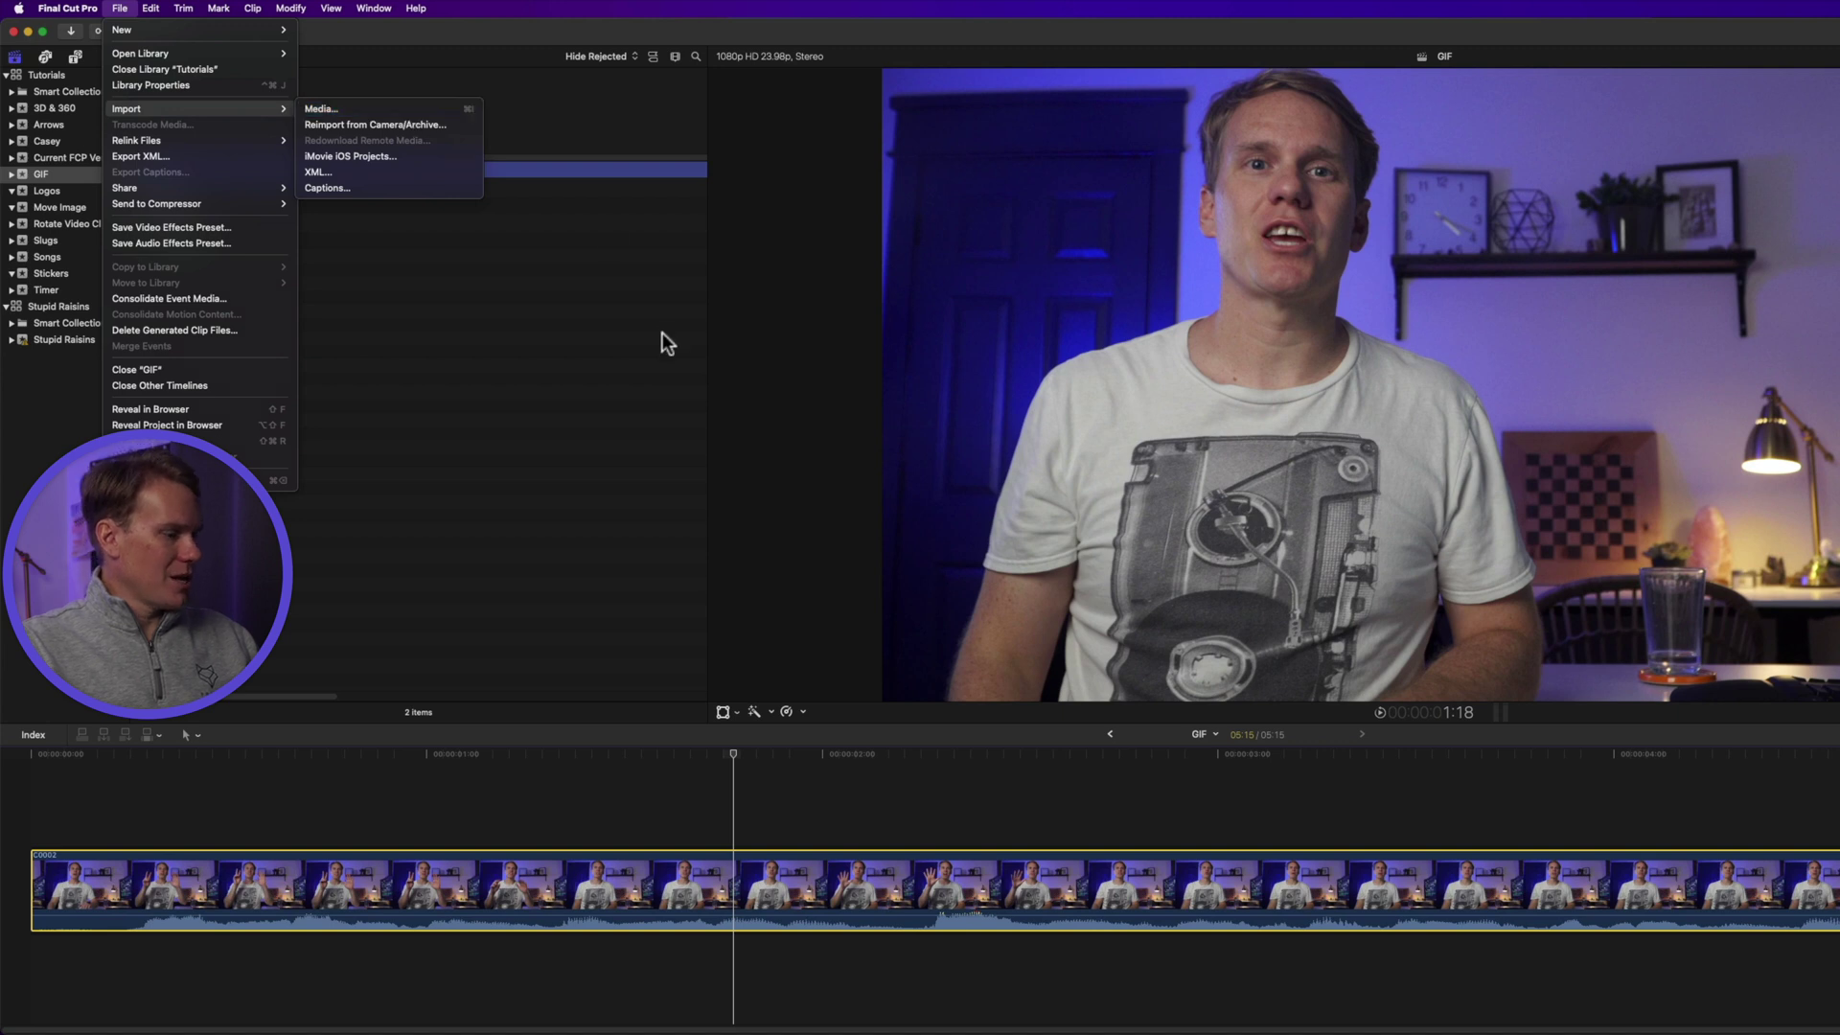
pyautogui.press('super+i')
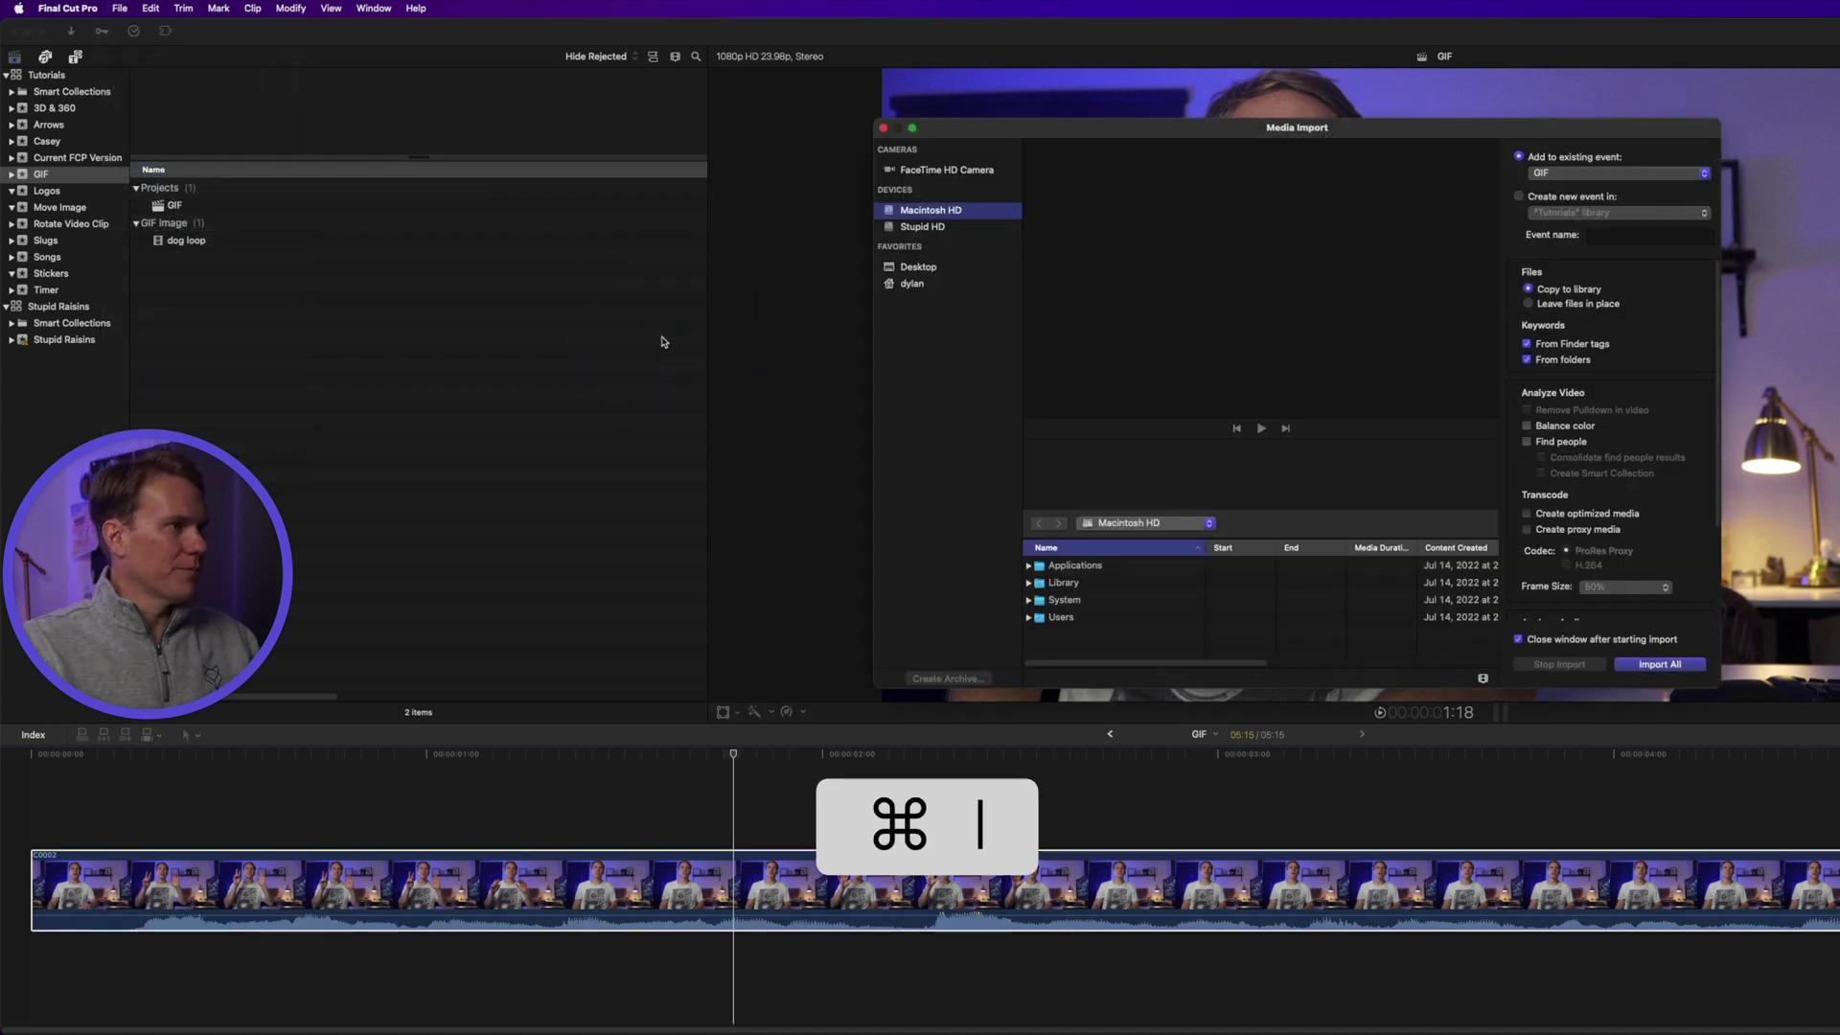
# Browse to Desktop > GIFS in the import window and select the GIF files
pyautogui.doubleClick(1113, 617)
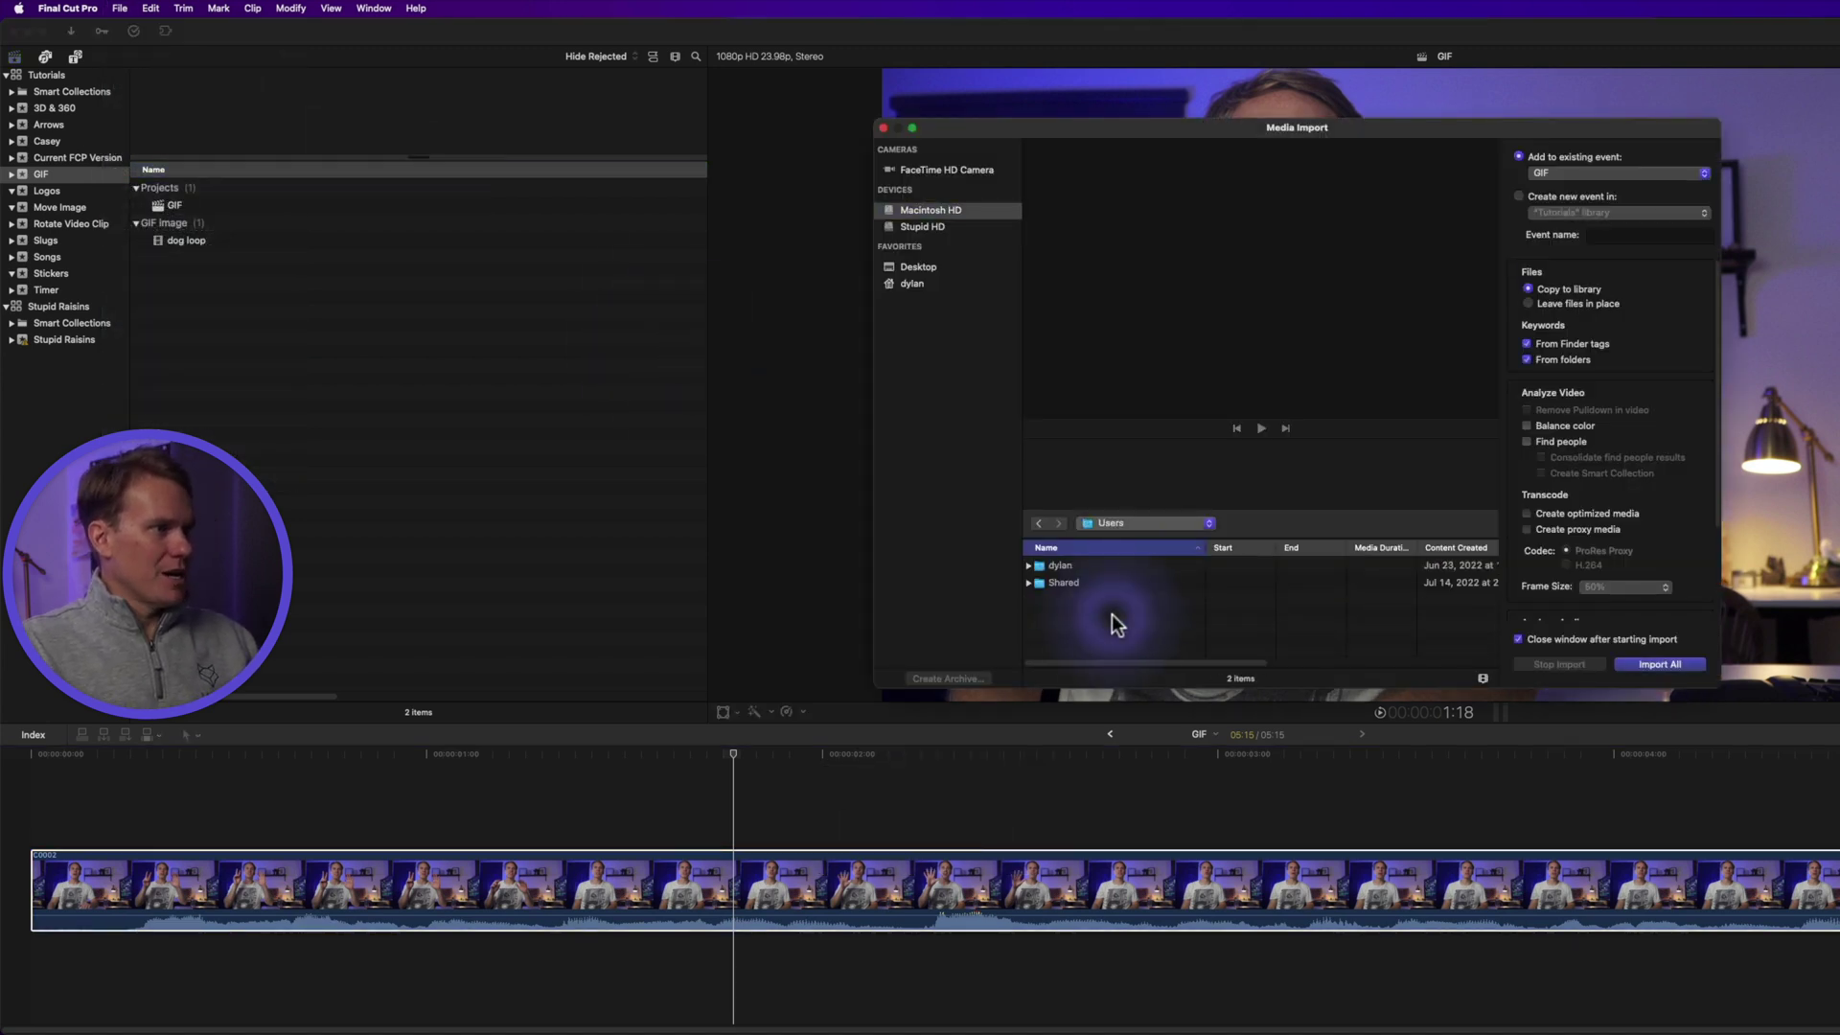
pyautogui.doubleClick(1090, 565)
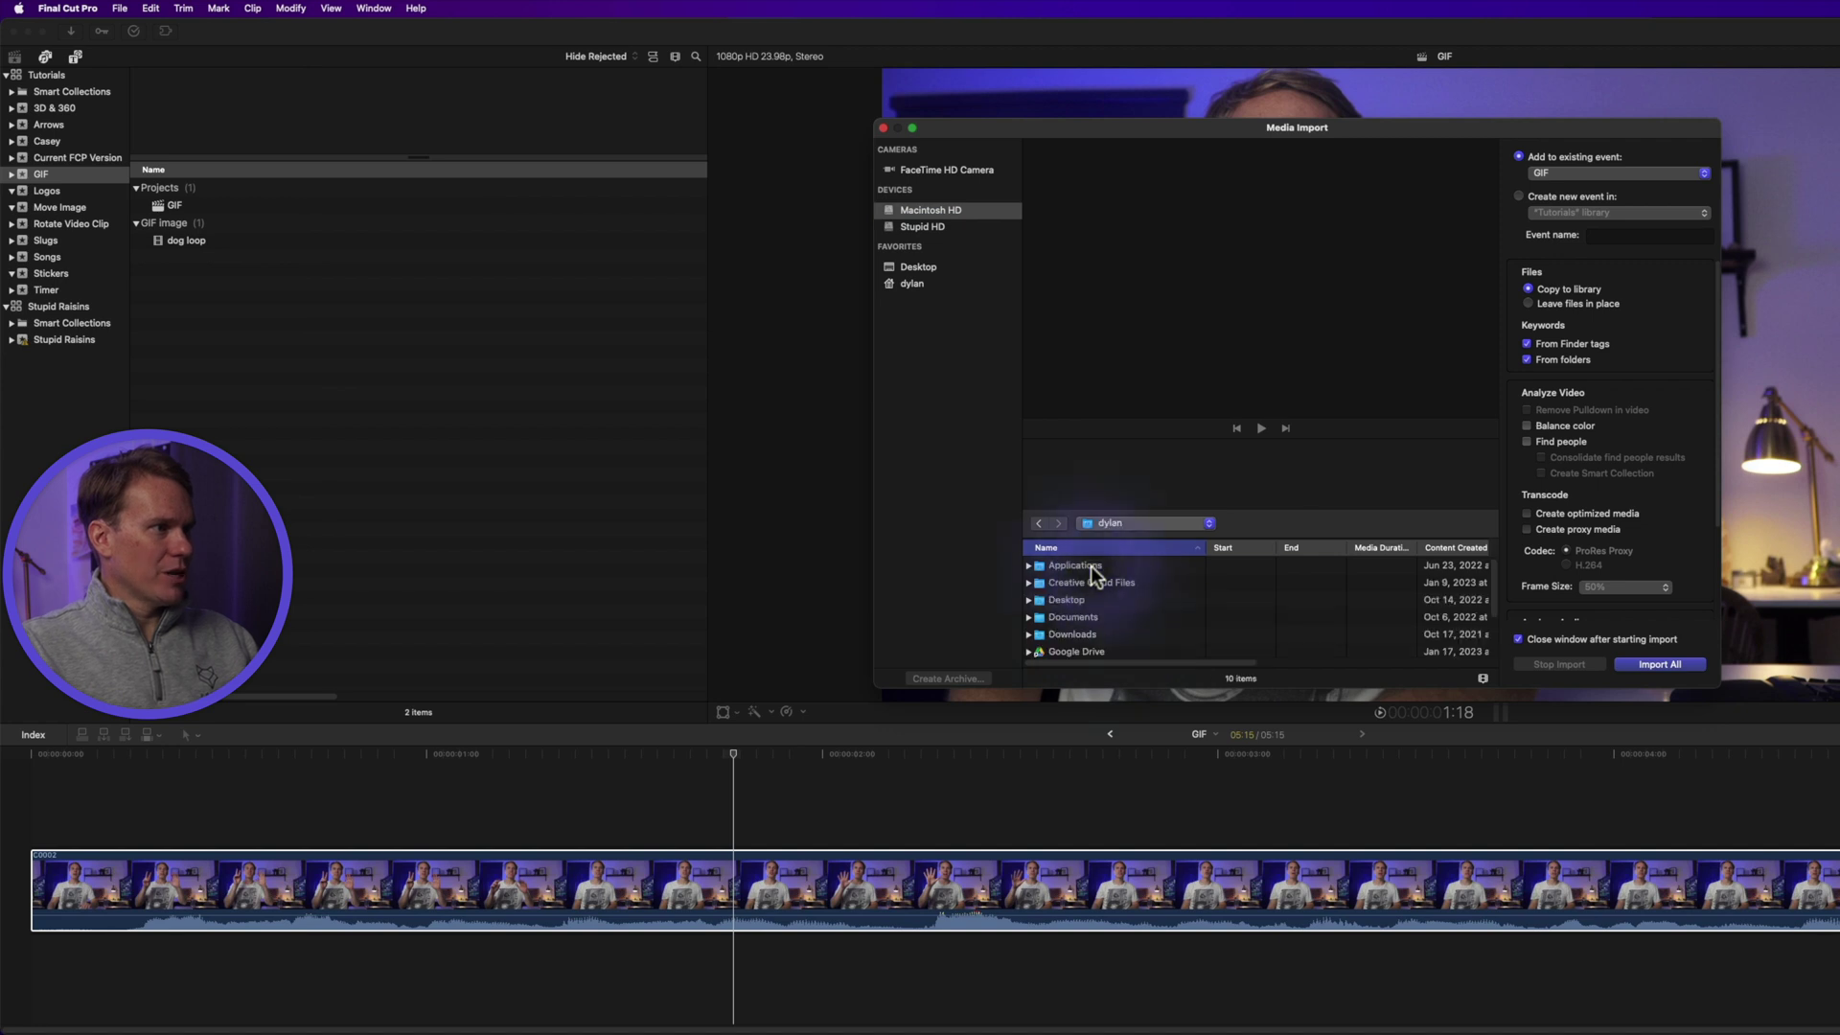
pyautogui.scroll(-1, 1117, 619)
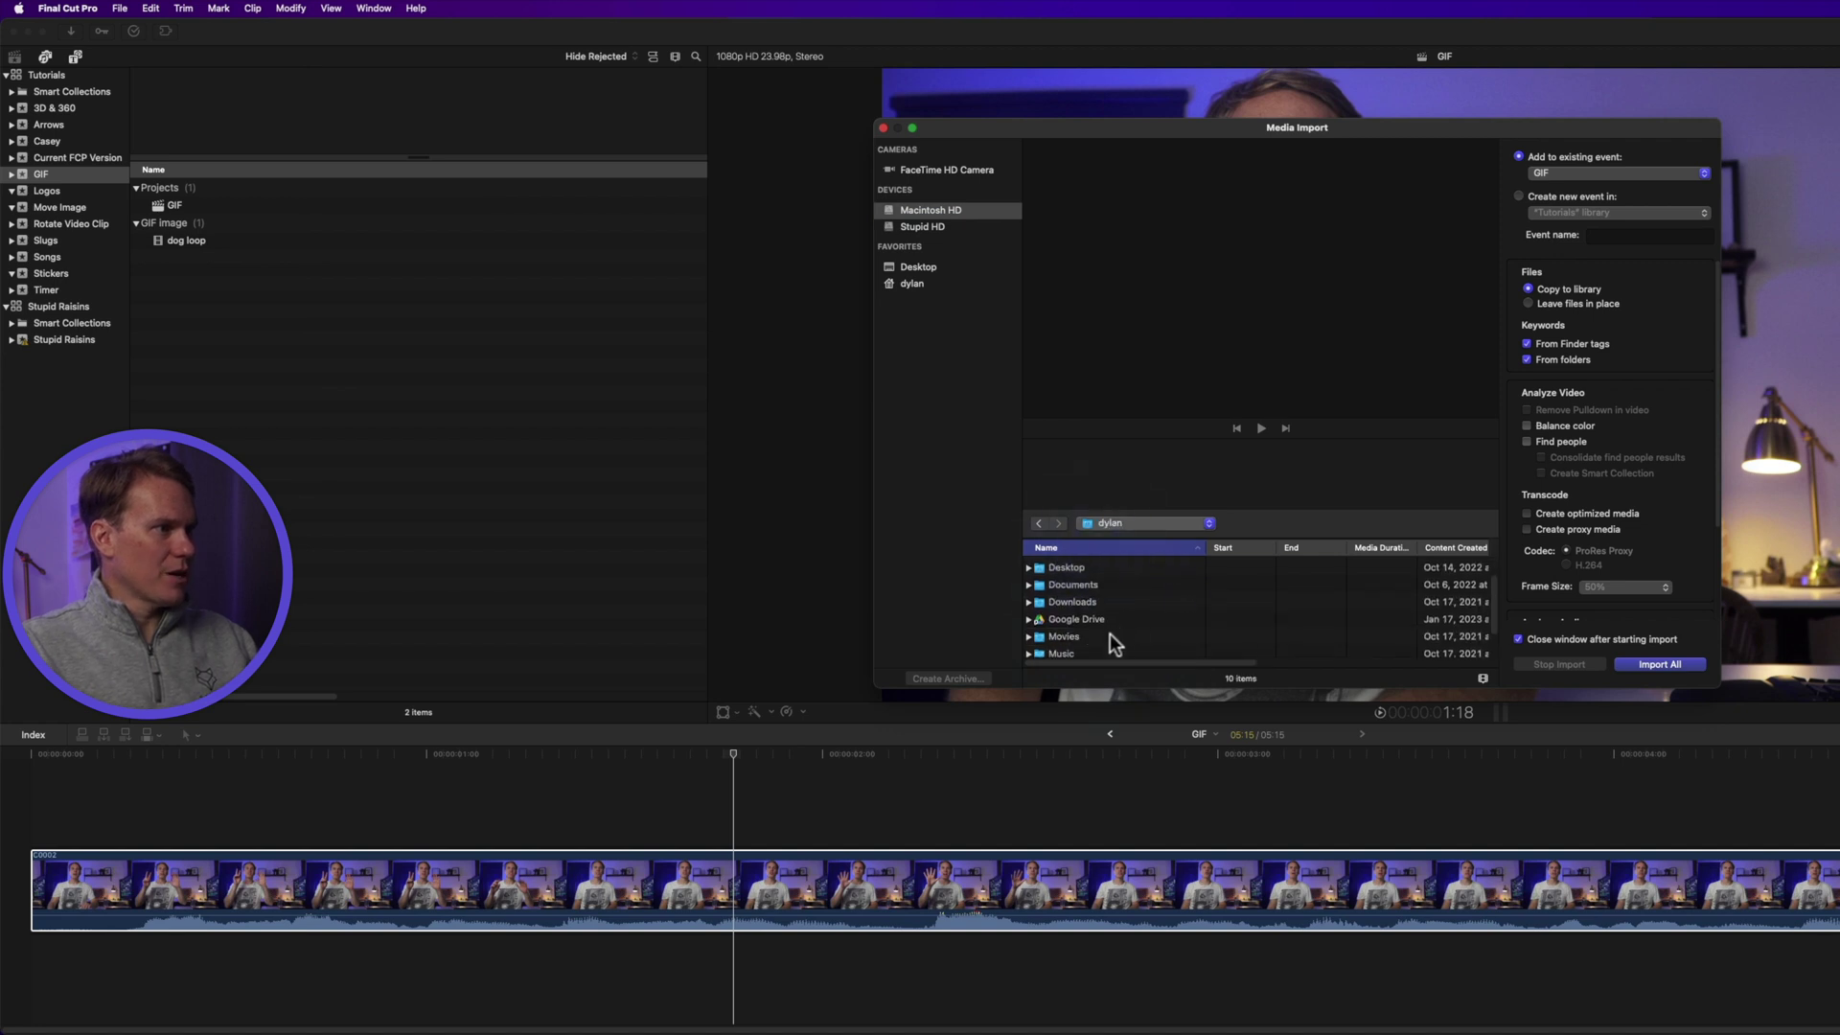
pyautogui.doubleClick(1077, 565)
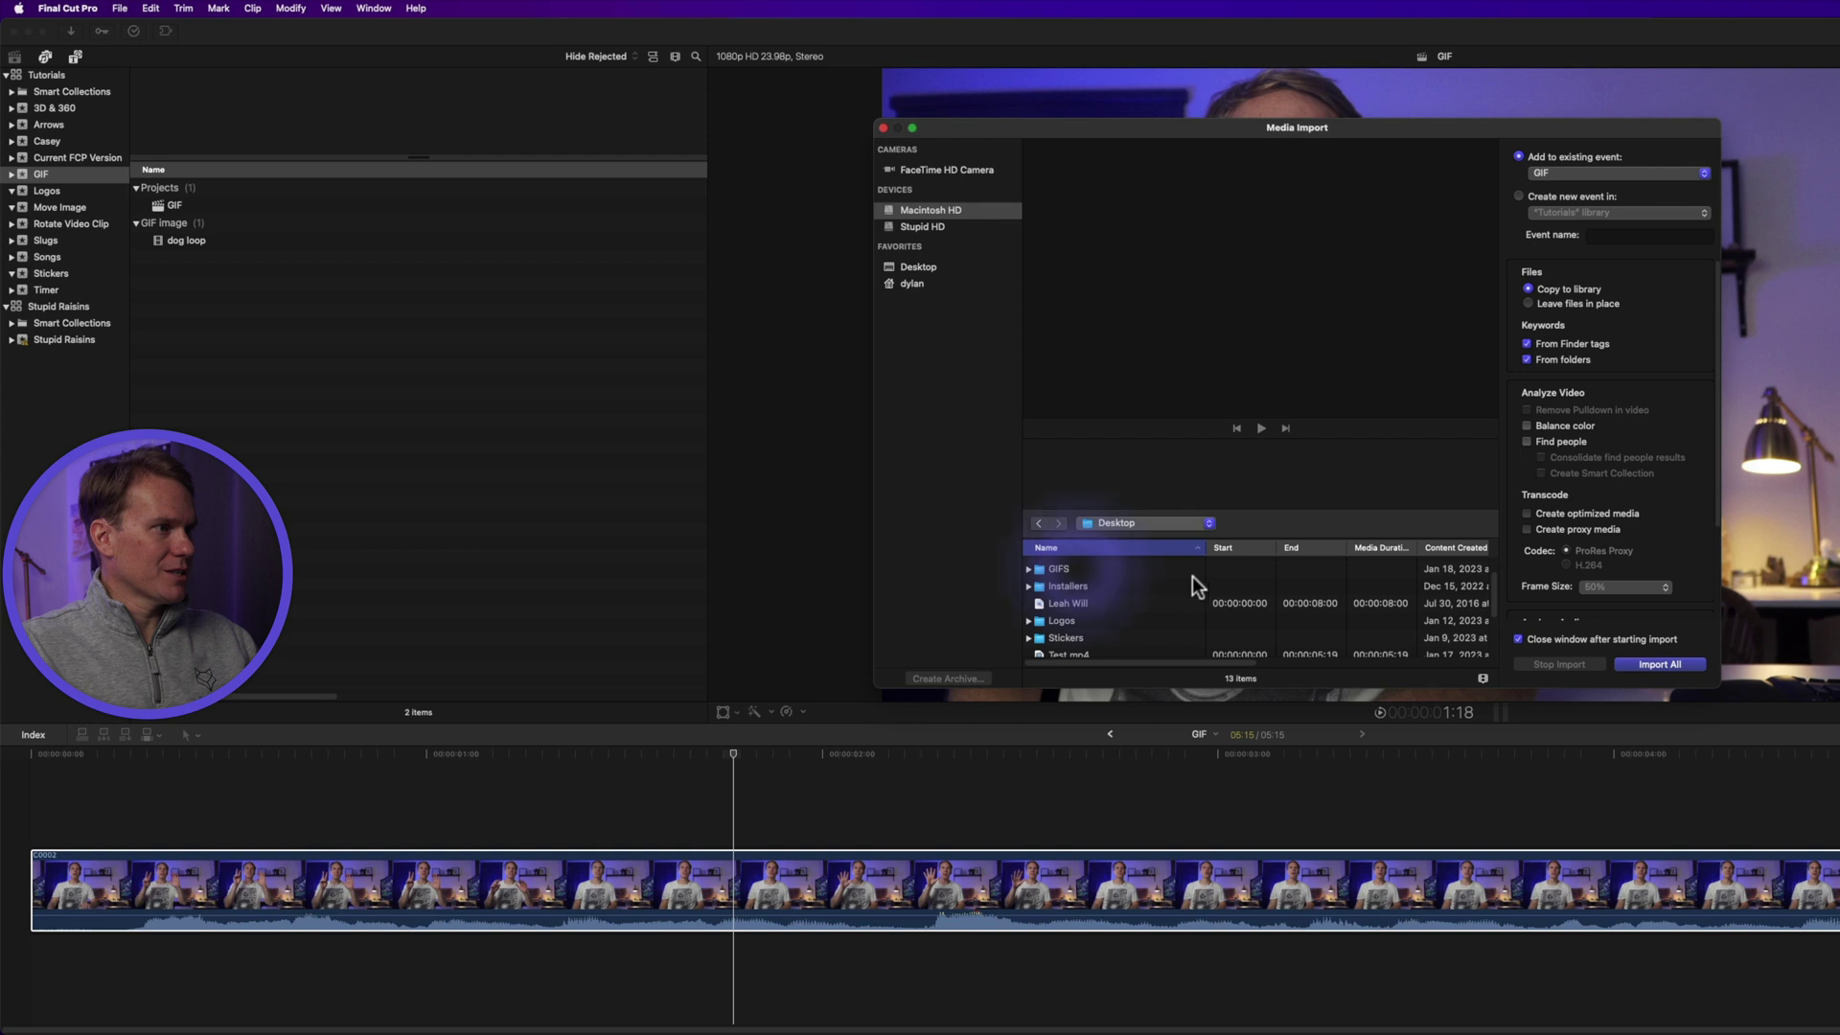
pyautogui.doubleClick(1072, 571)
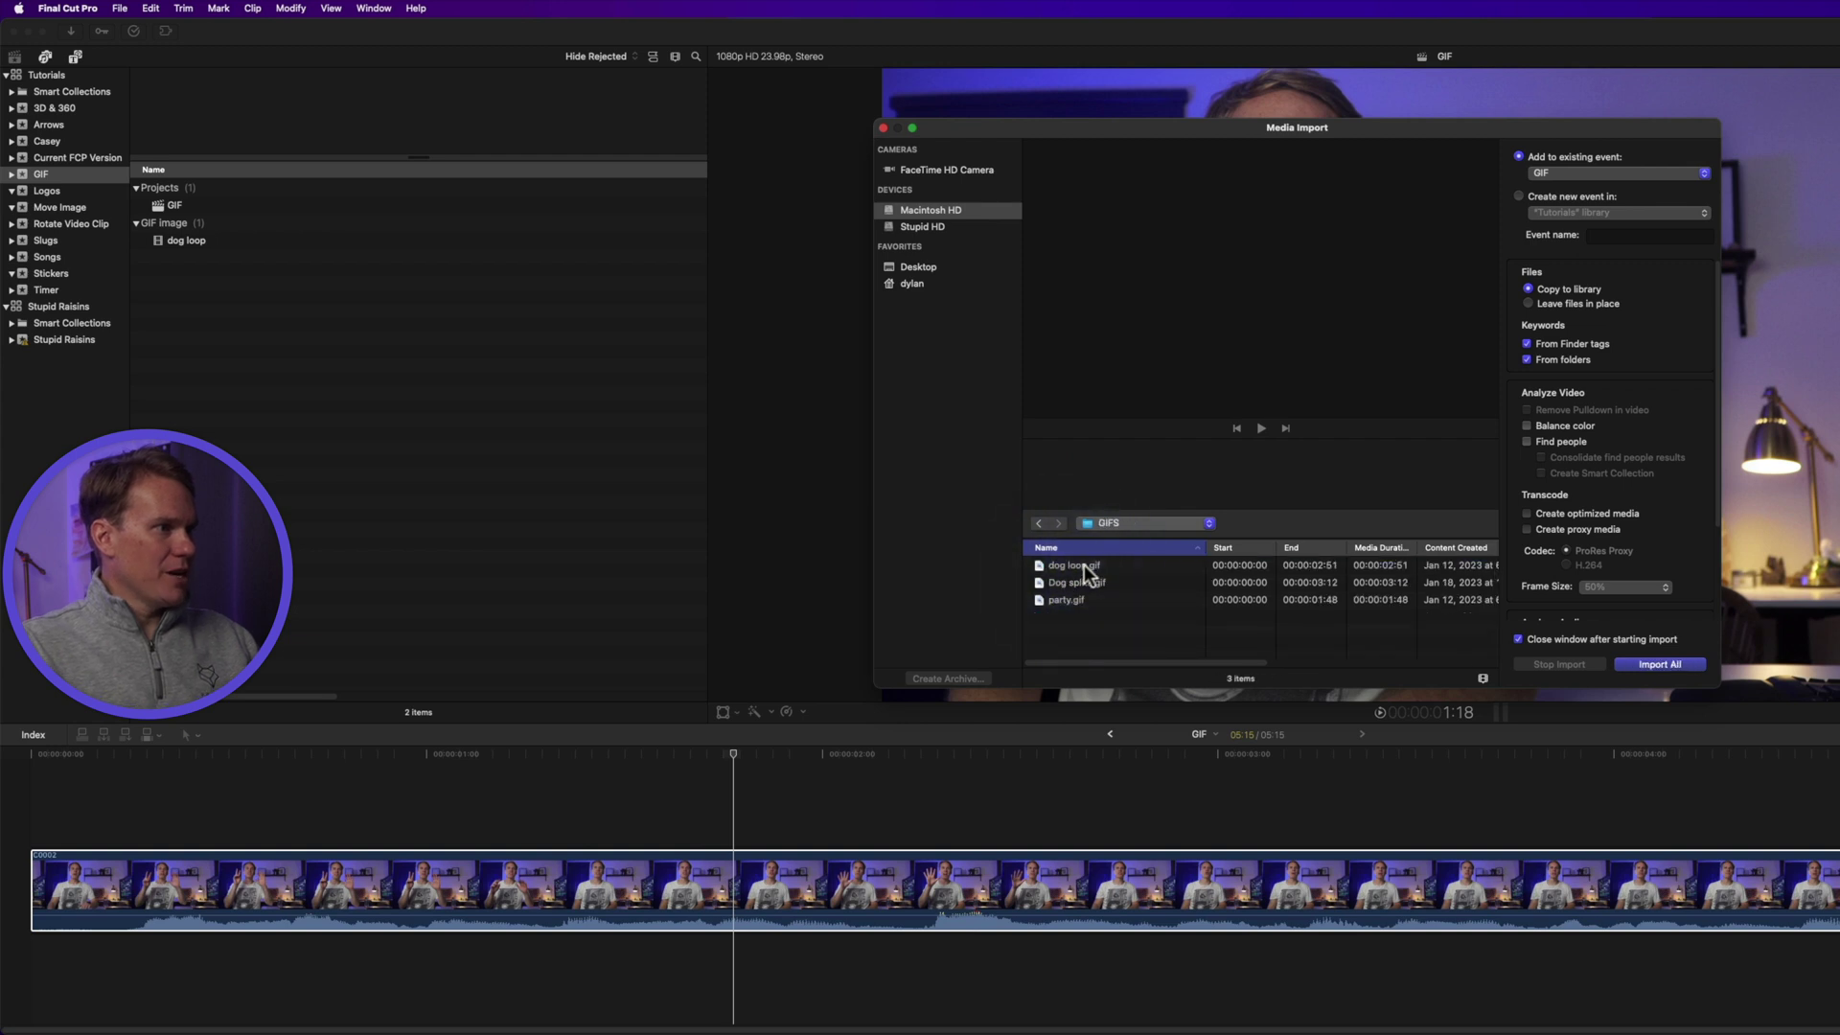
pyautogui.click(1083, 566)
pyautogui.keyDown('shift'); pyautogui.click(1078, 583); pyautogui.keyUp('shift')
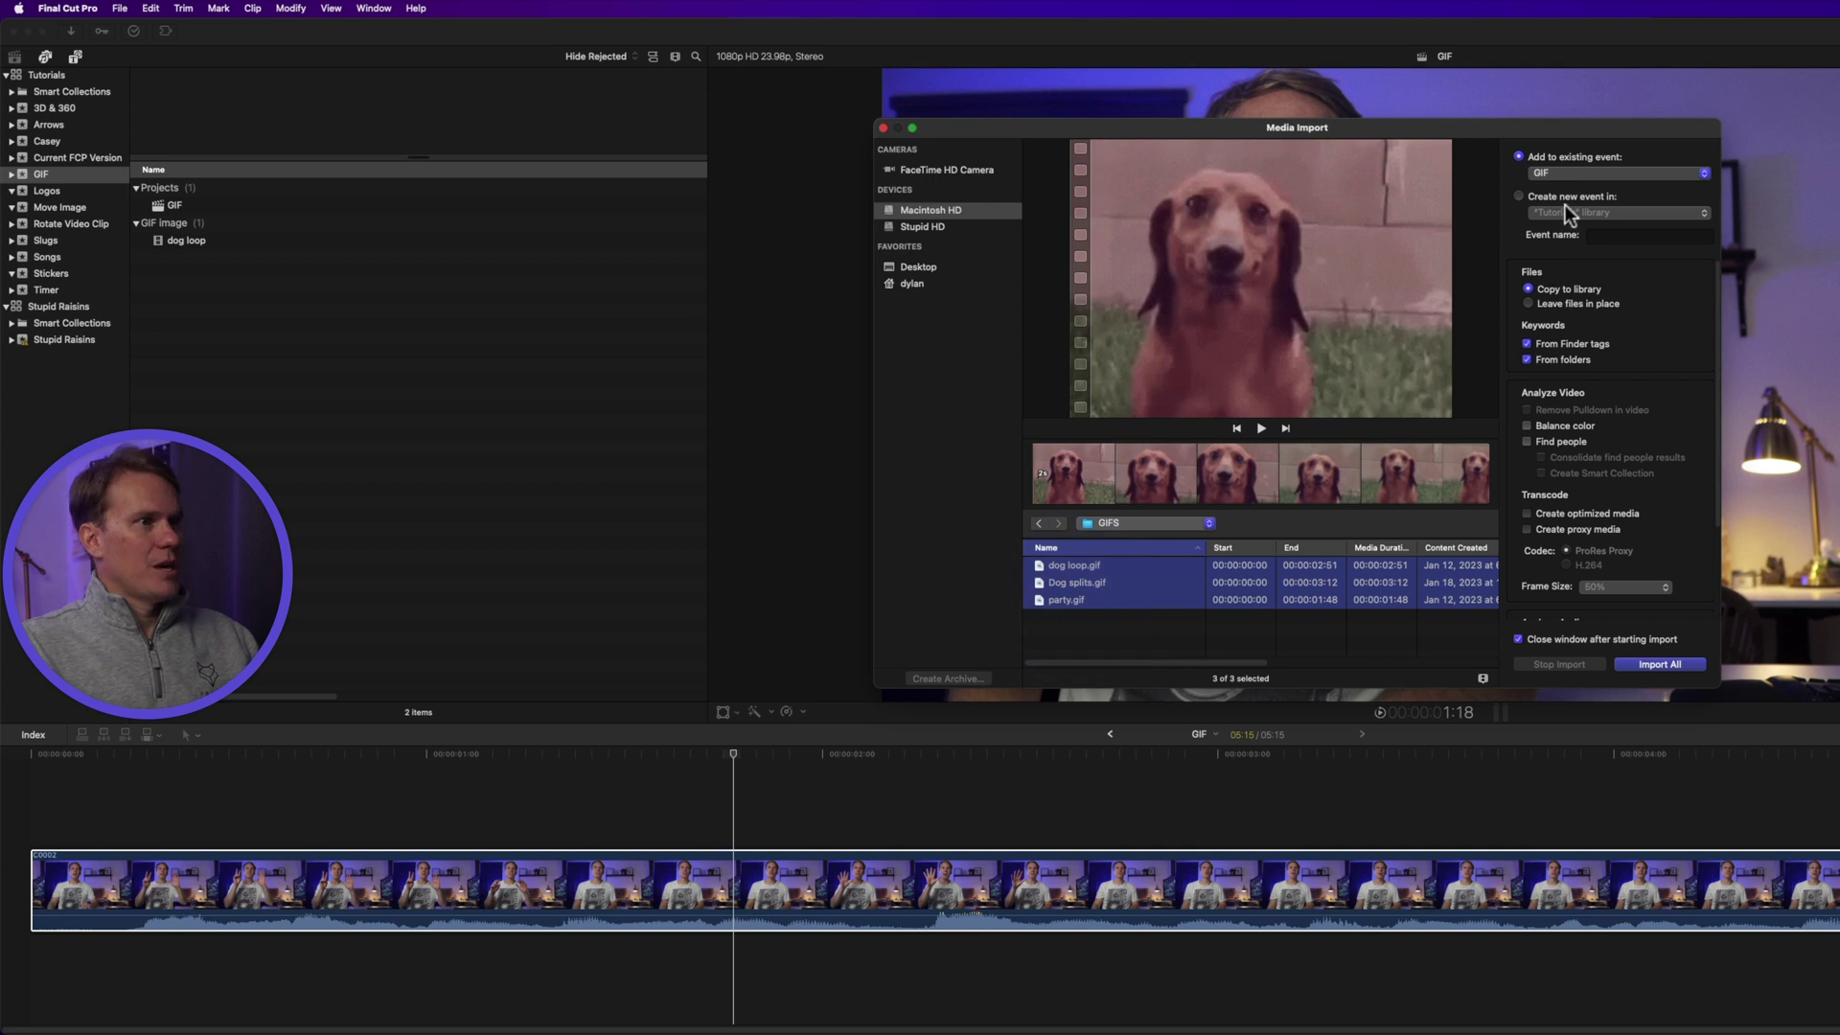
# Keep 'Add to existing event: GIF', select only Dog splits.gif, and import it
pyautogui.click(1560, 172)
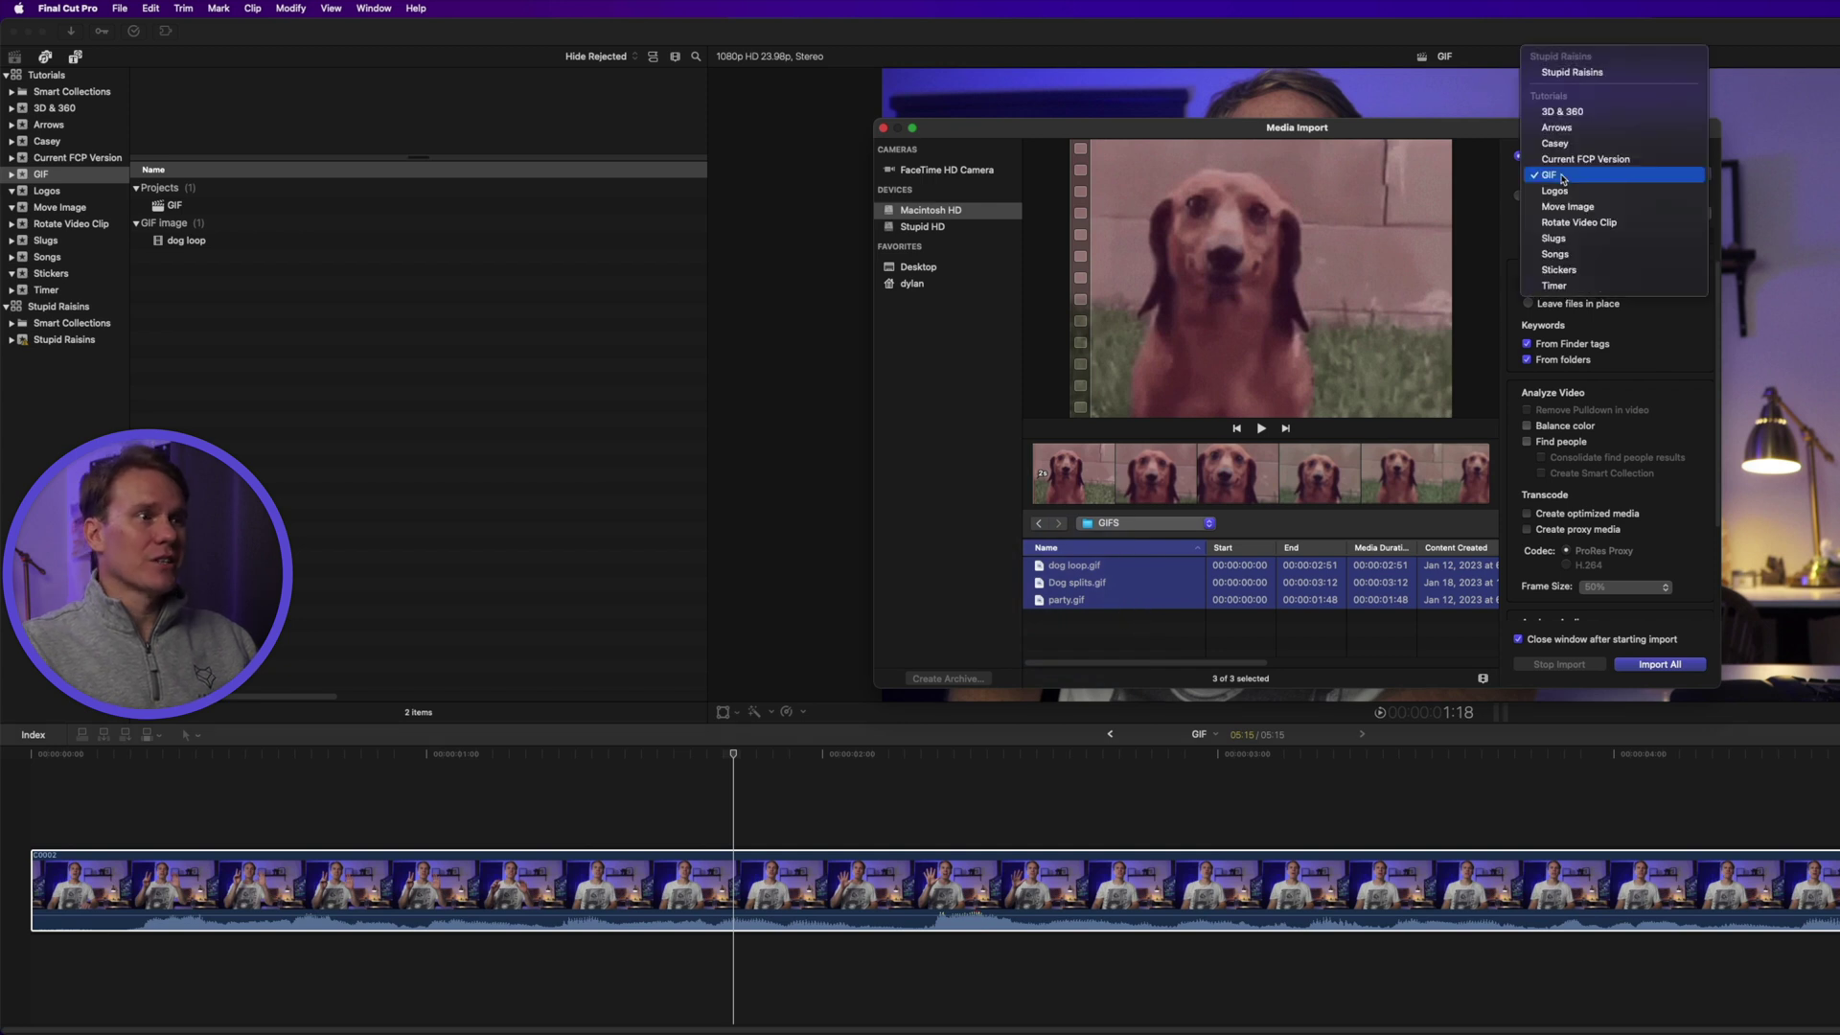
pyautogui.click(1562, 177)
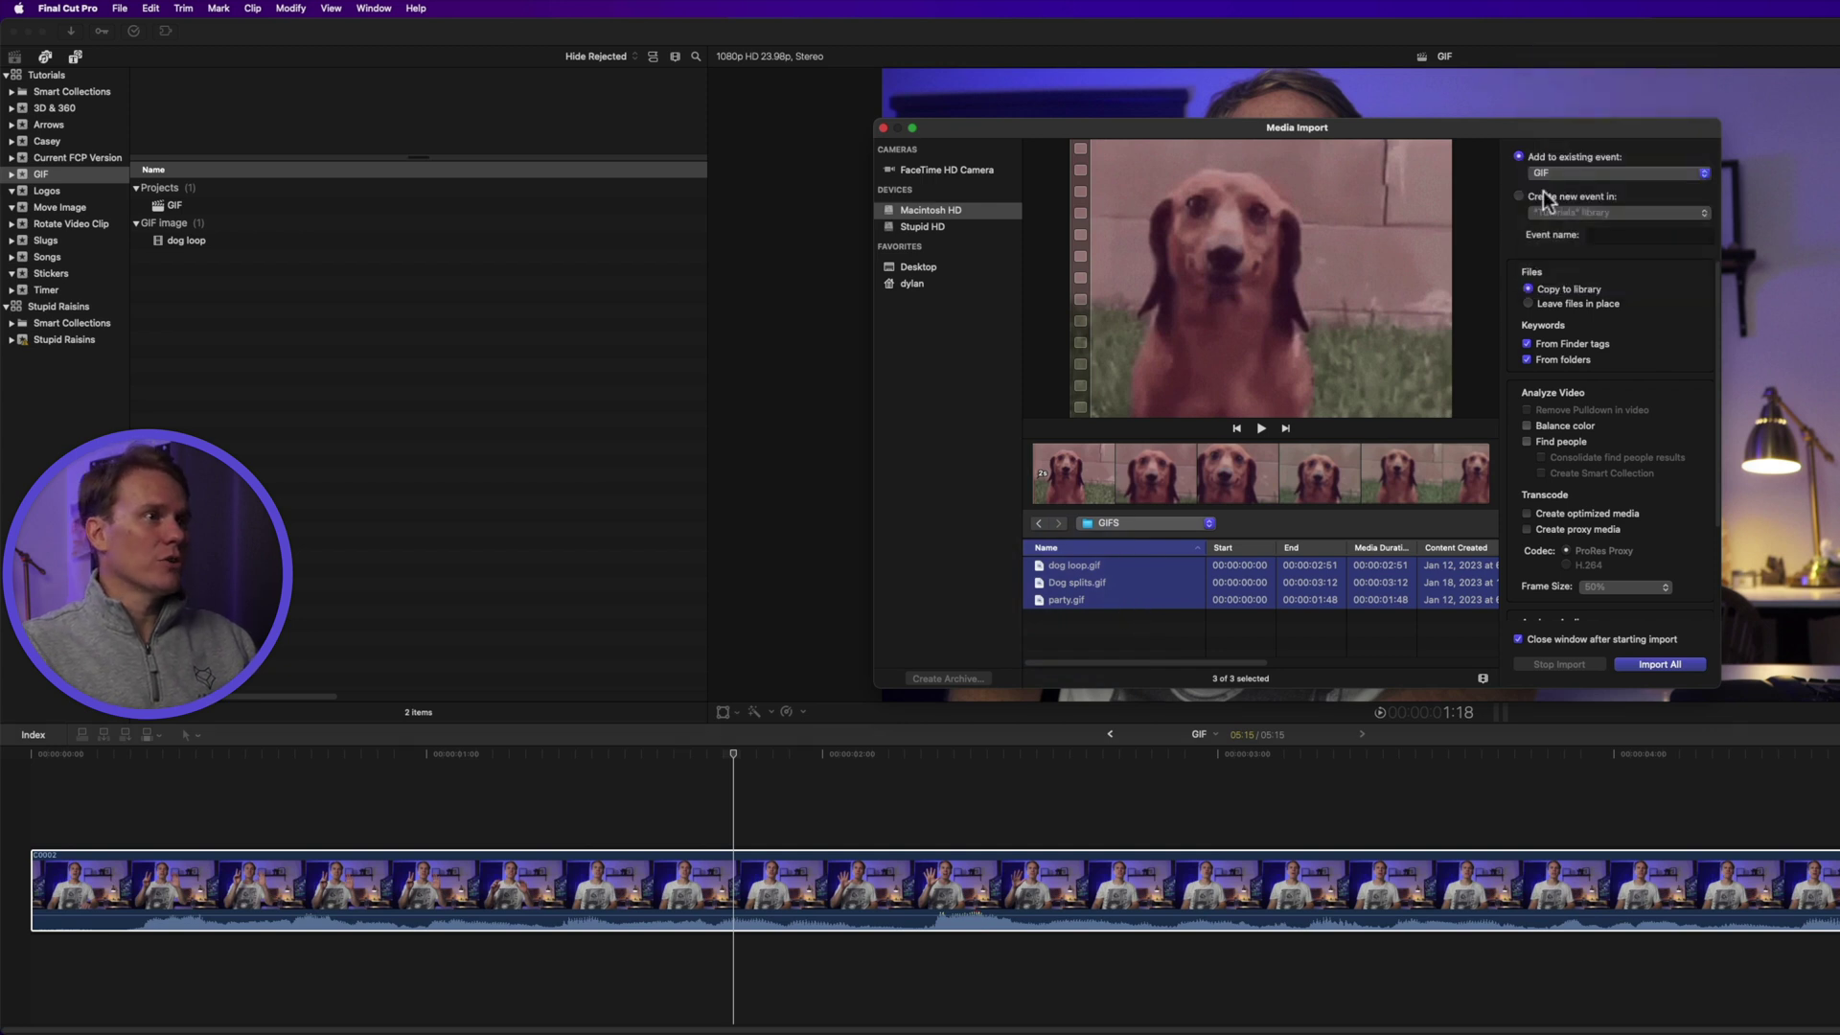
pyautogui.click(1521, 196)
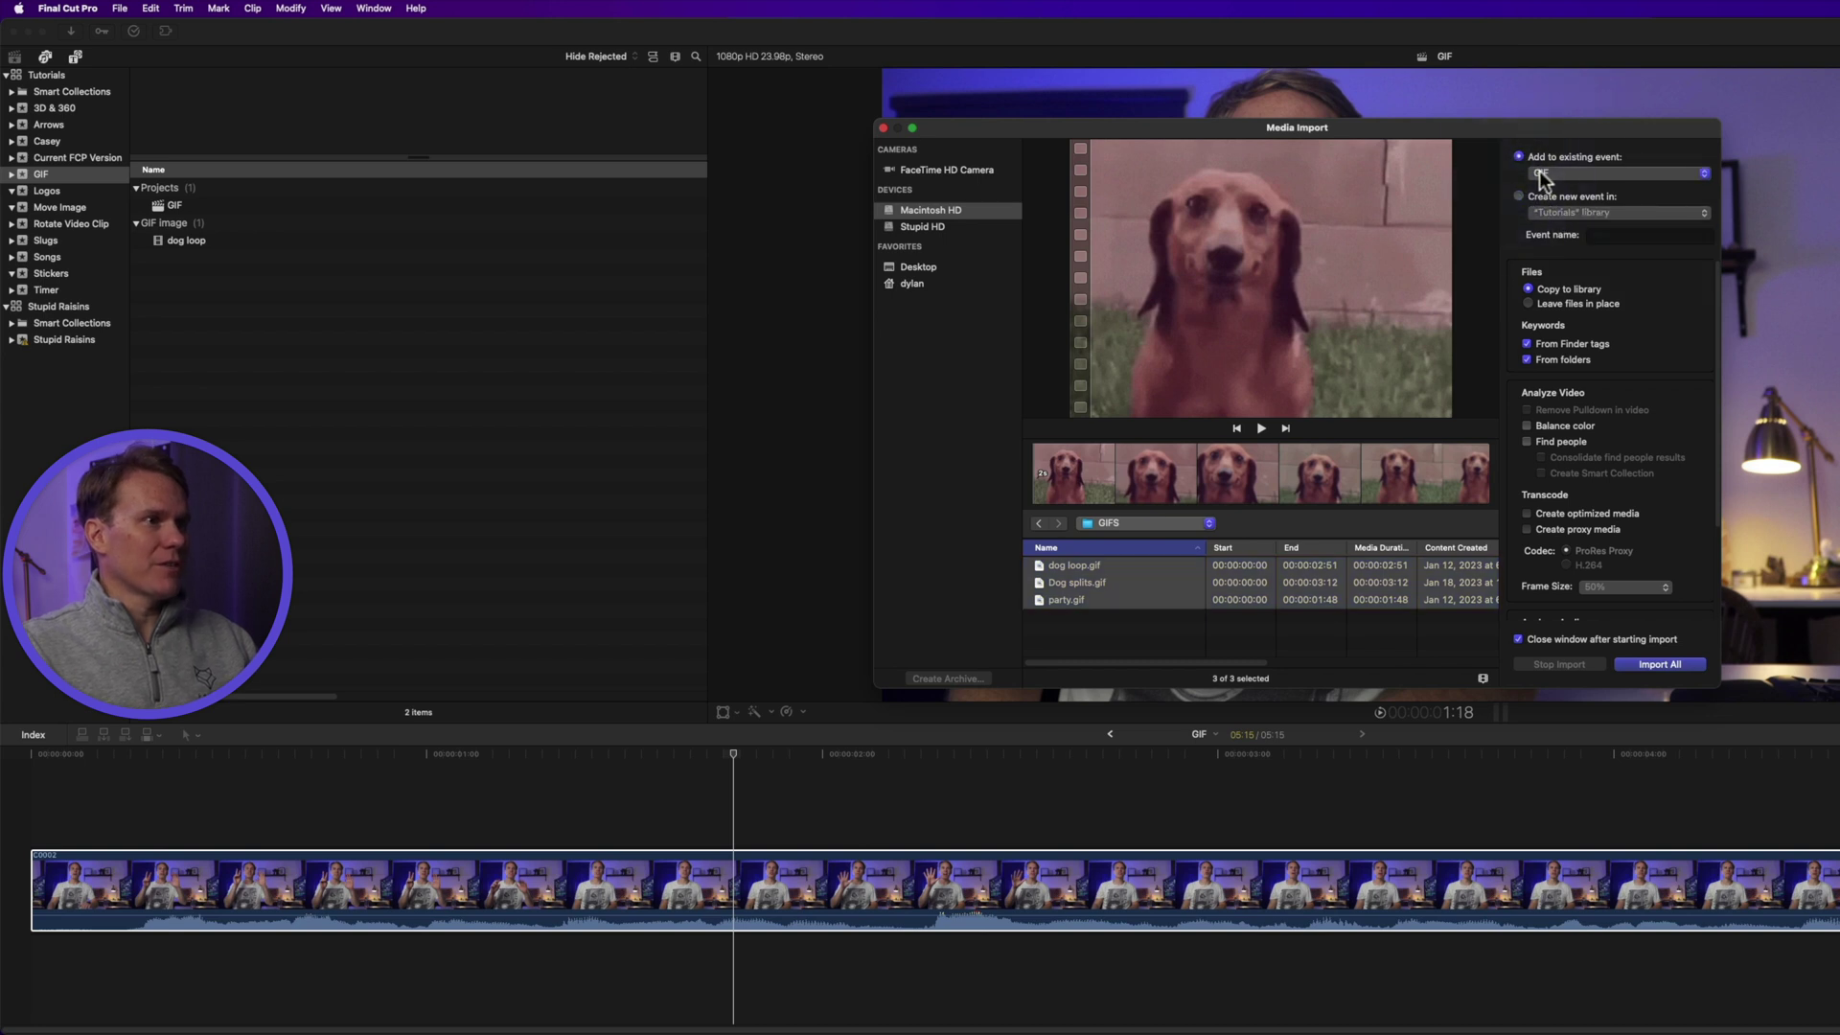
pyautogui.click(1114, 583)
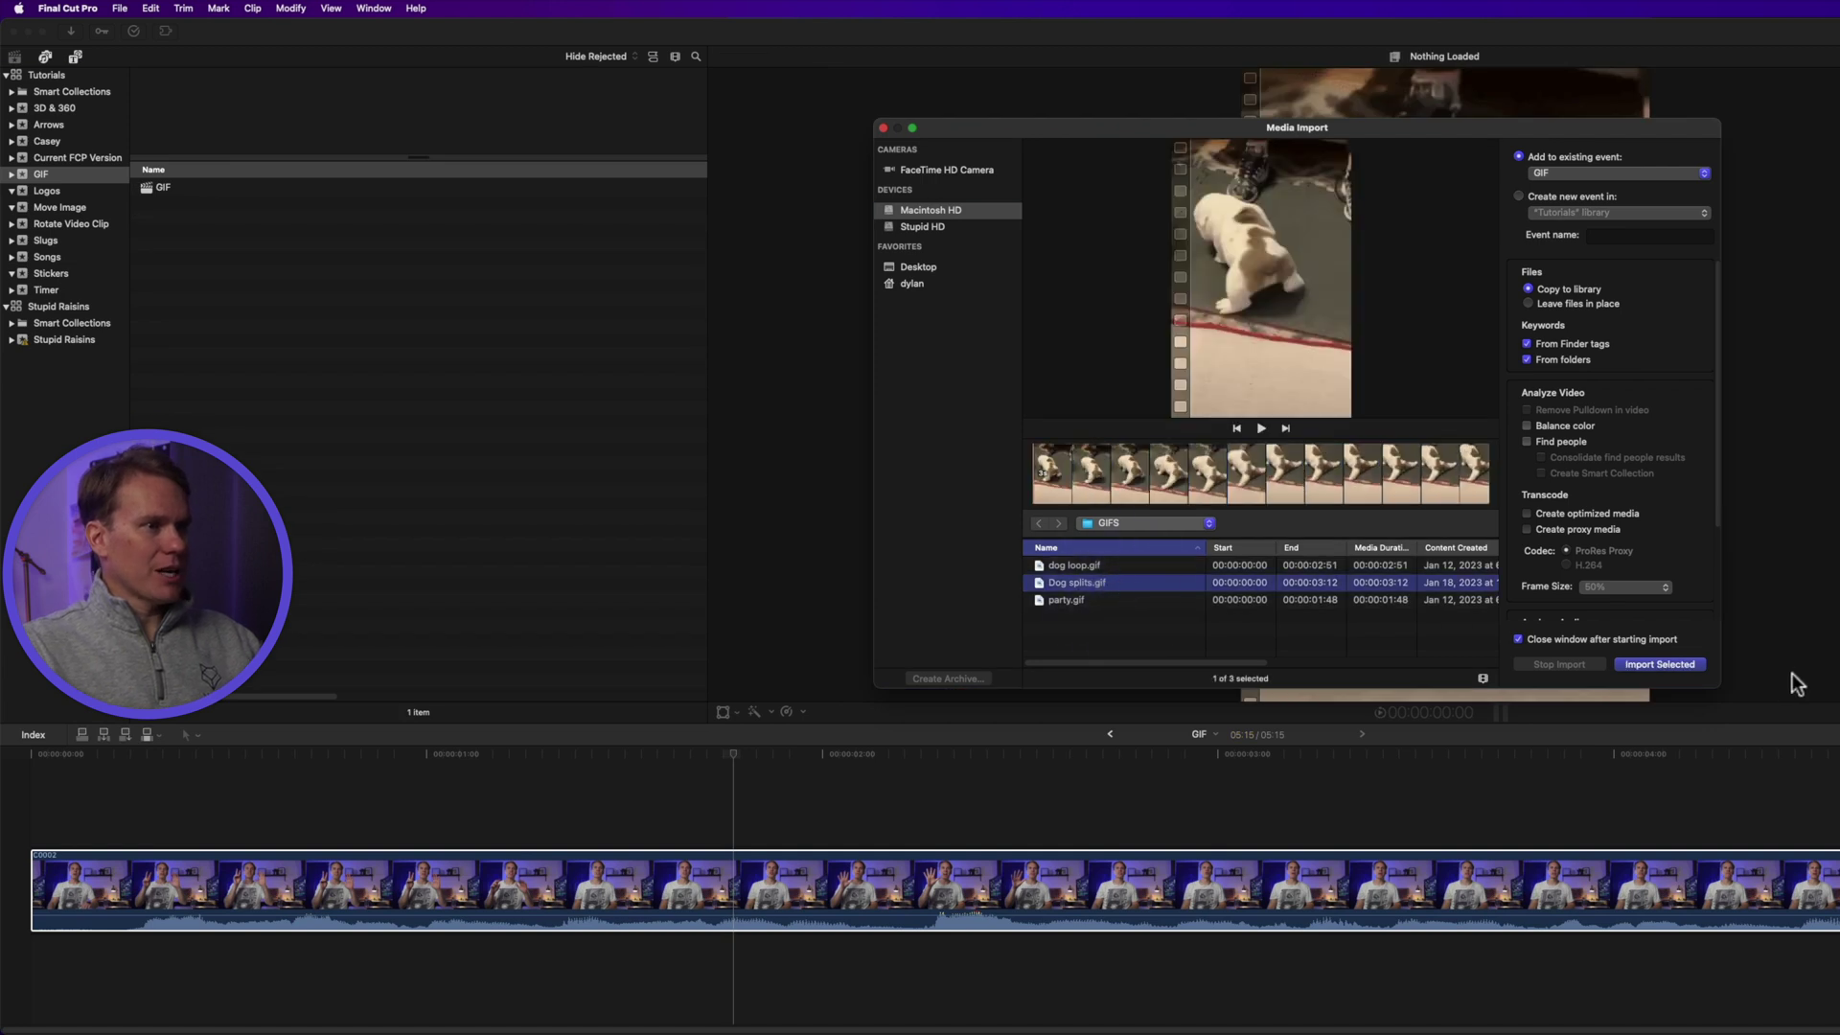
pyautogui.click(1682, 668)
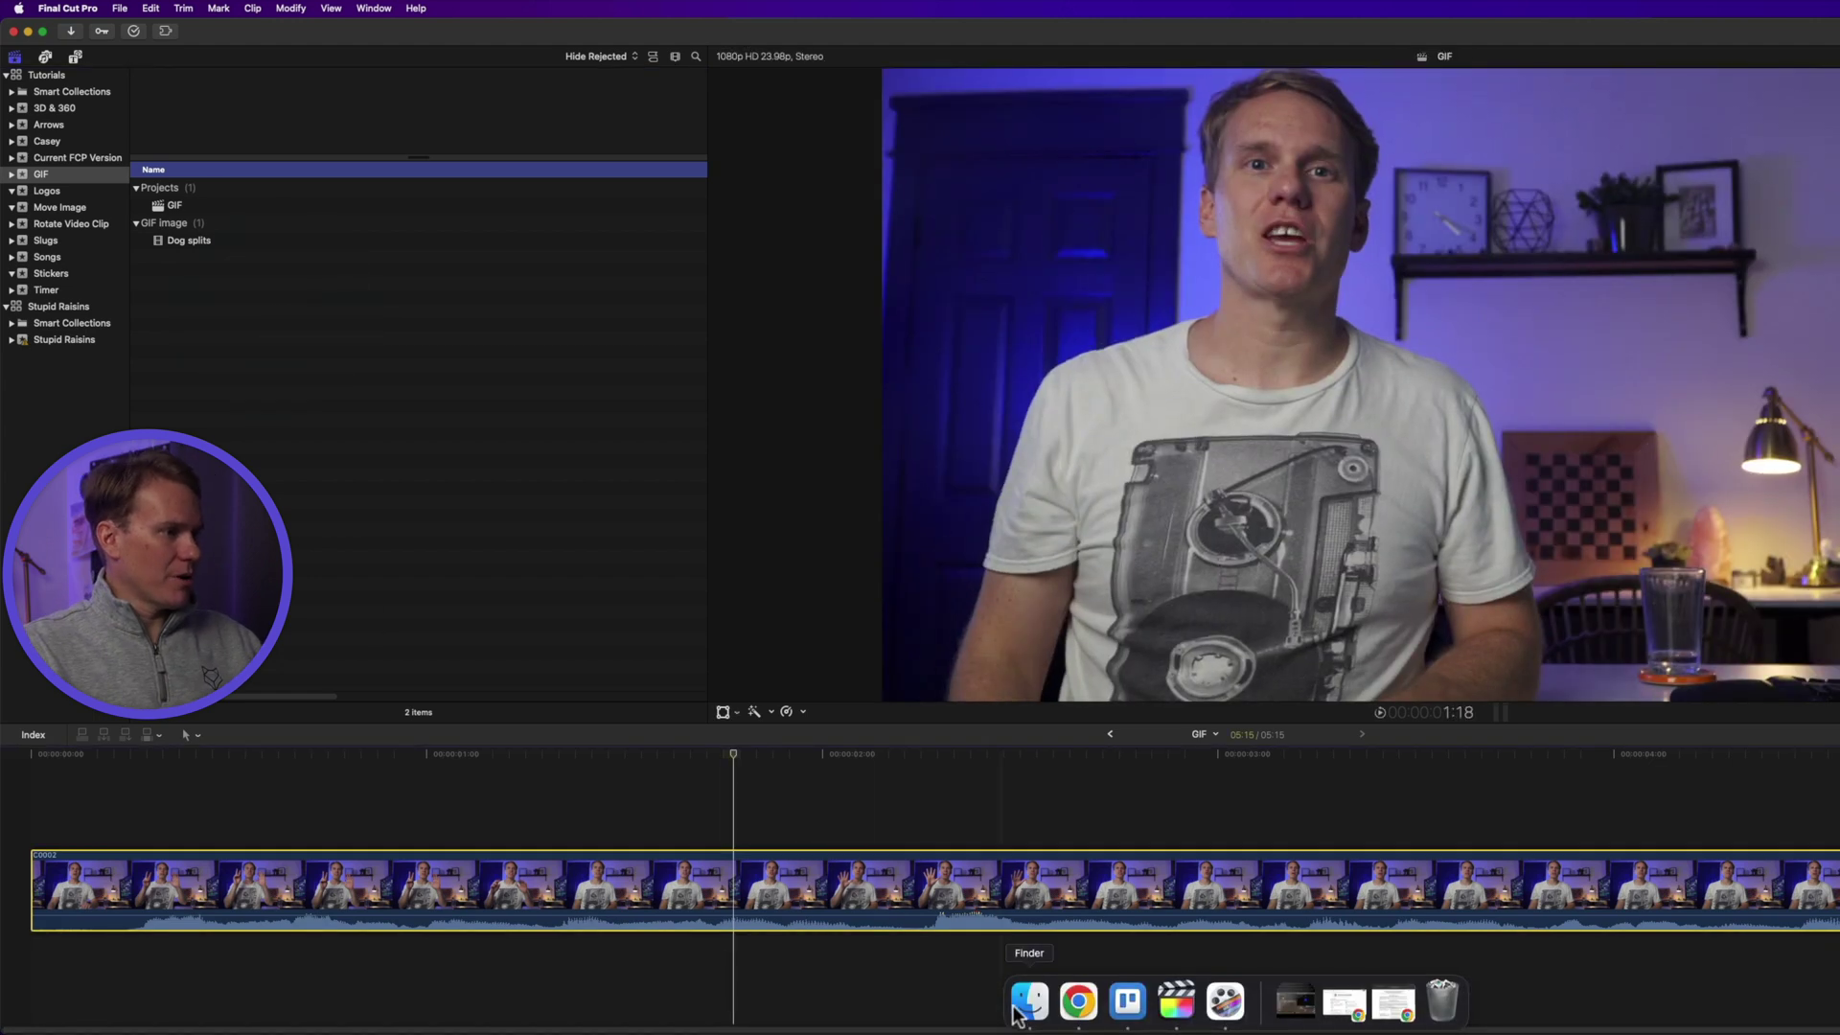
# In Finder's GIFS folder, select dog loop.gif and Quick Look it
pyautogui.click(1021, 1005)
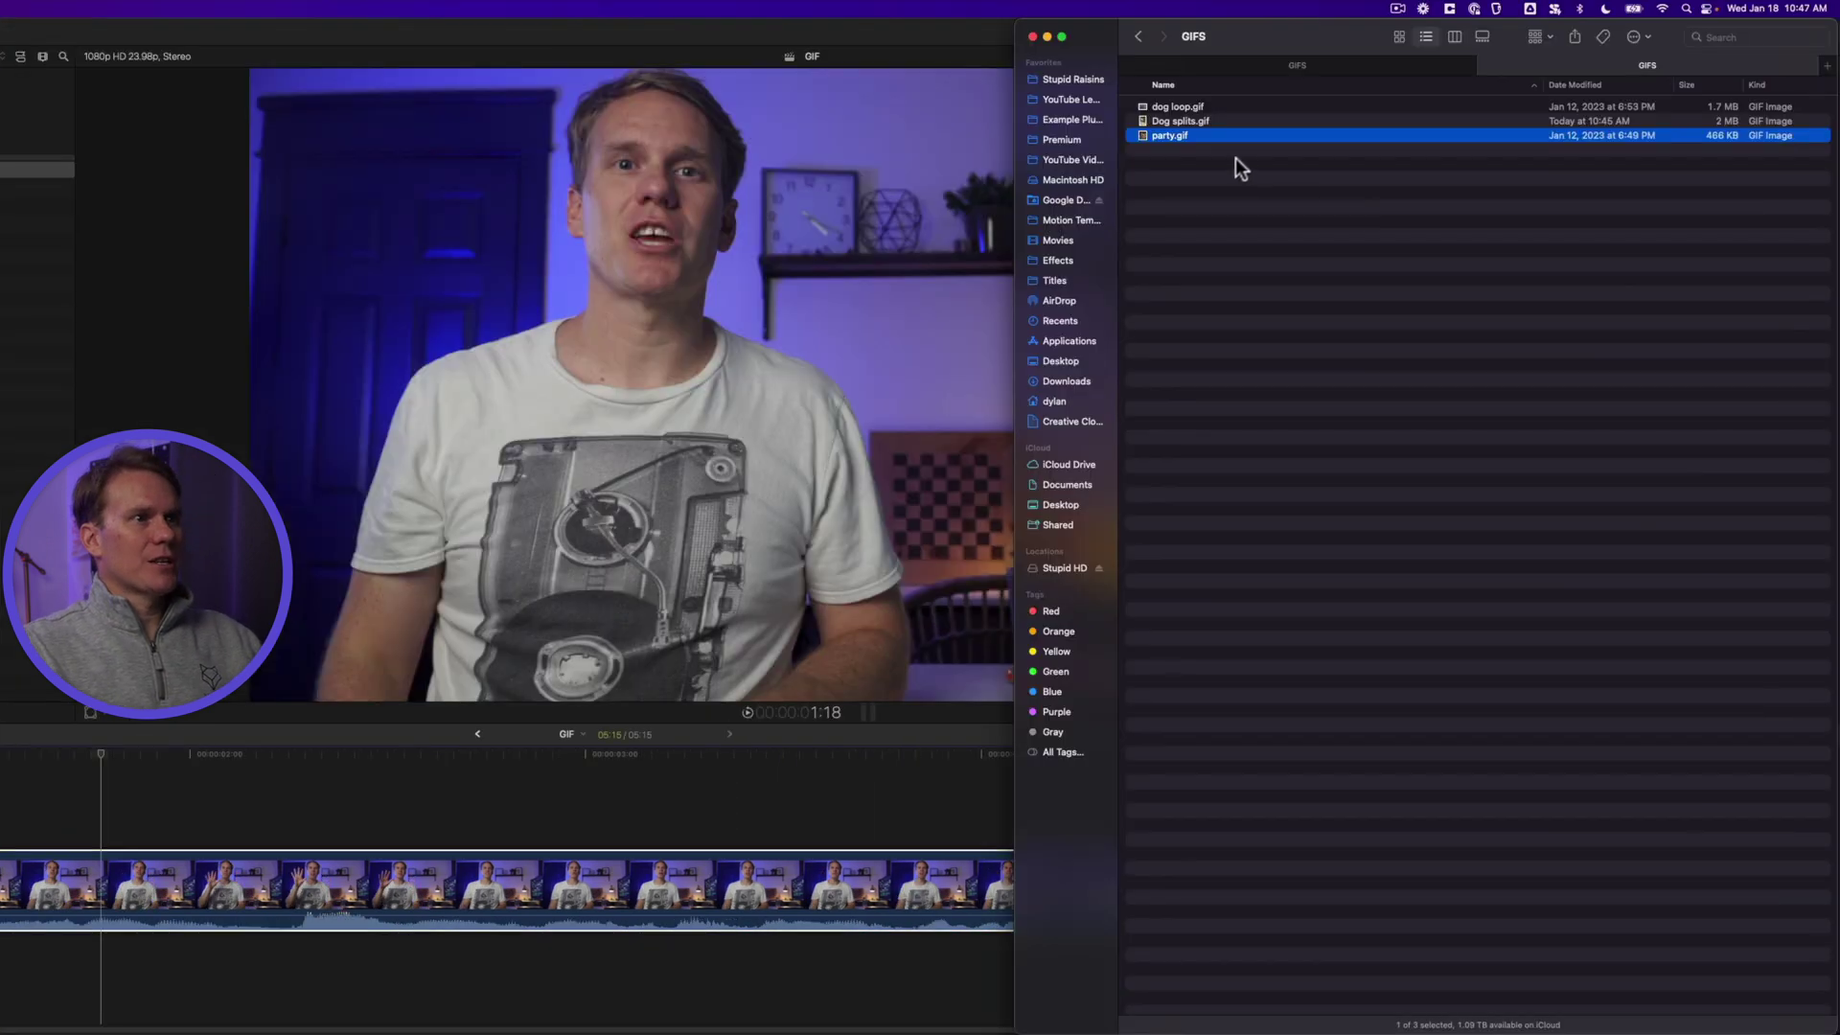
pyautogui.click(1232, 159)
pyautogui.click(1217, 109)
pyautogui.press('space')
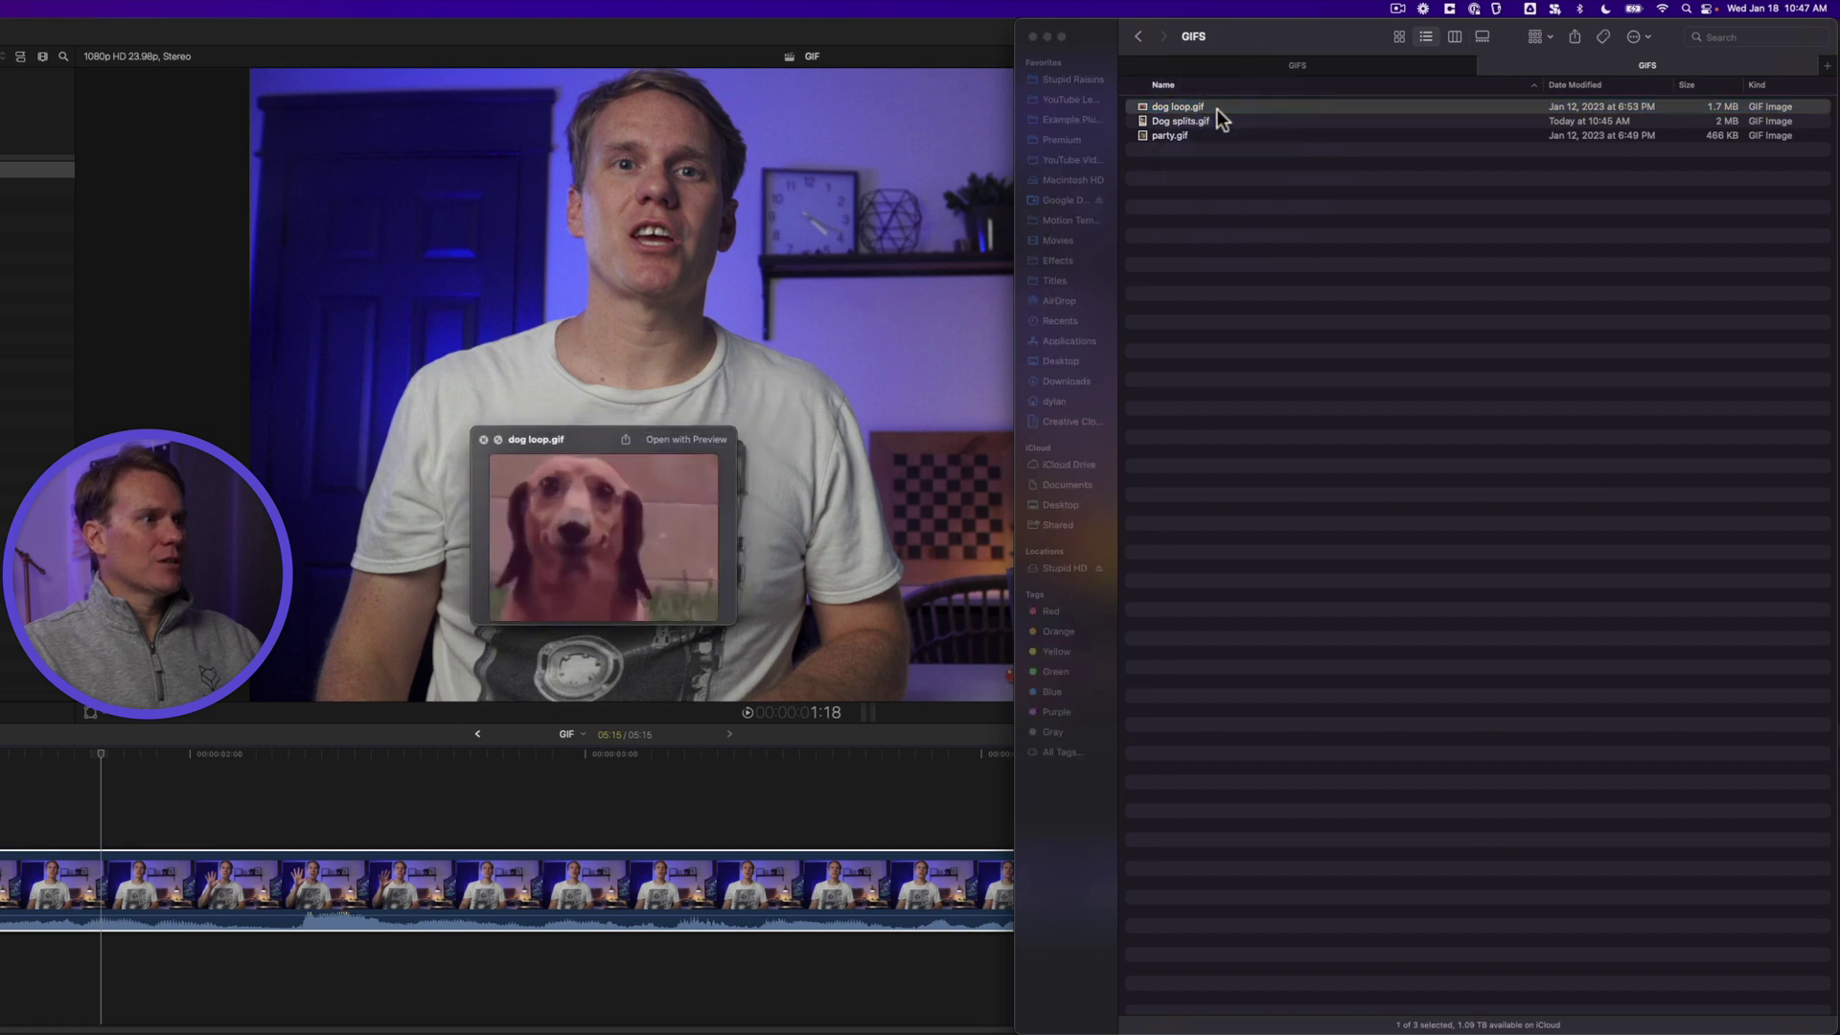
pyautogui.press('space')
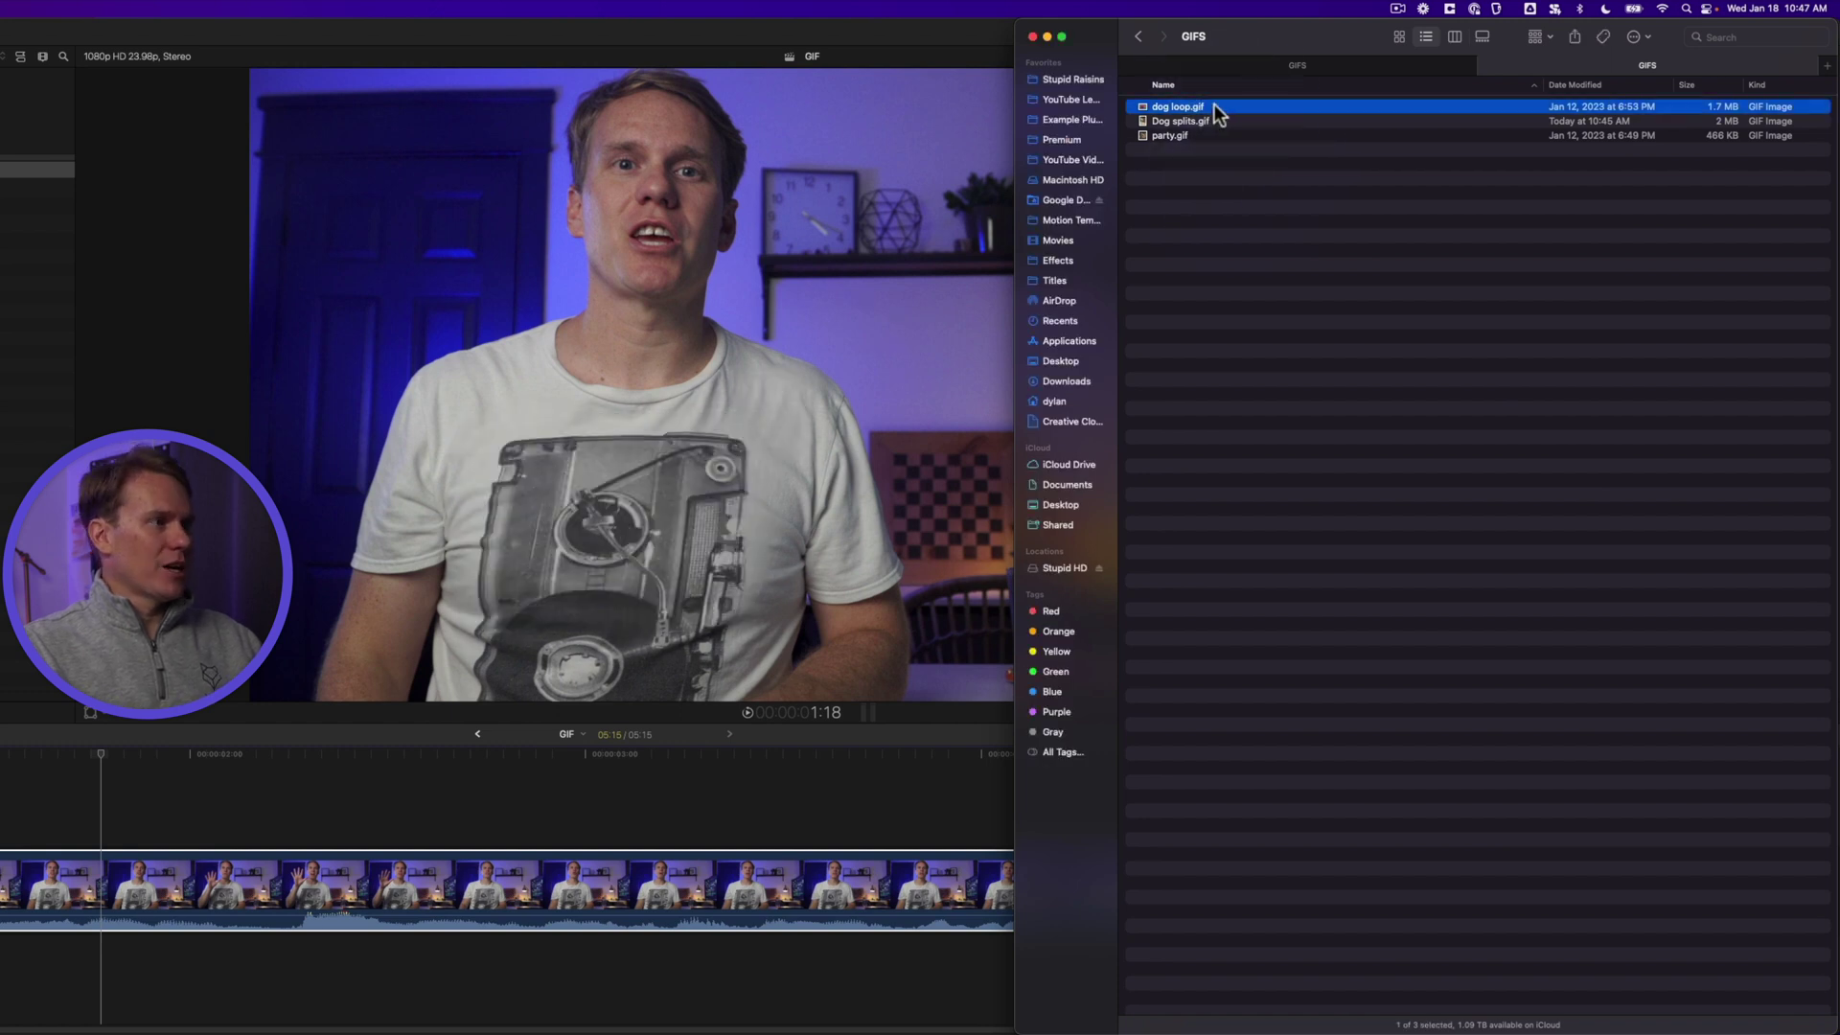
# Drag dog loop.gif from Finder into the Final Cut GIF event
pyautogui.moveTo(1215, 105); pyautogui.dragTo(0, 446)
pyautogui.moveTo(388, 479); pyautogui.dragTo(386, 477)
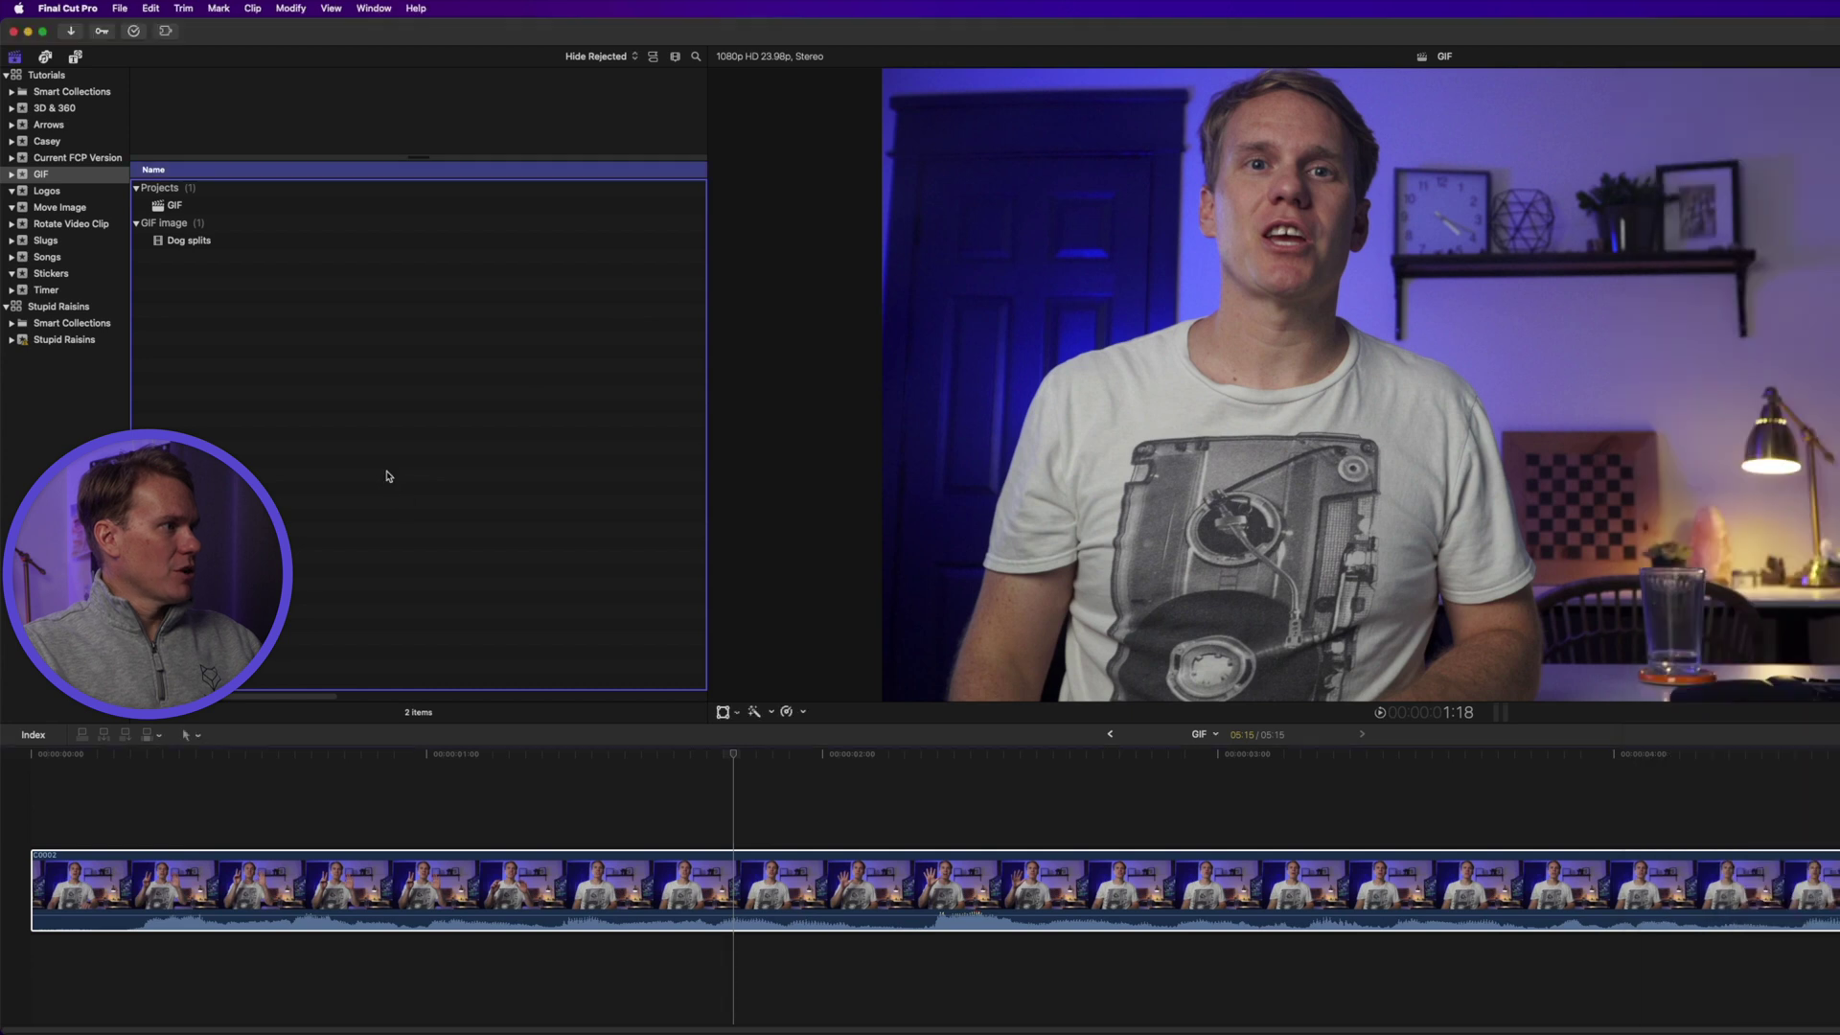
pyautogui.click(577, 474)
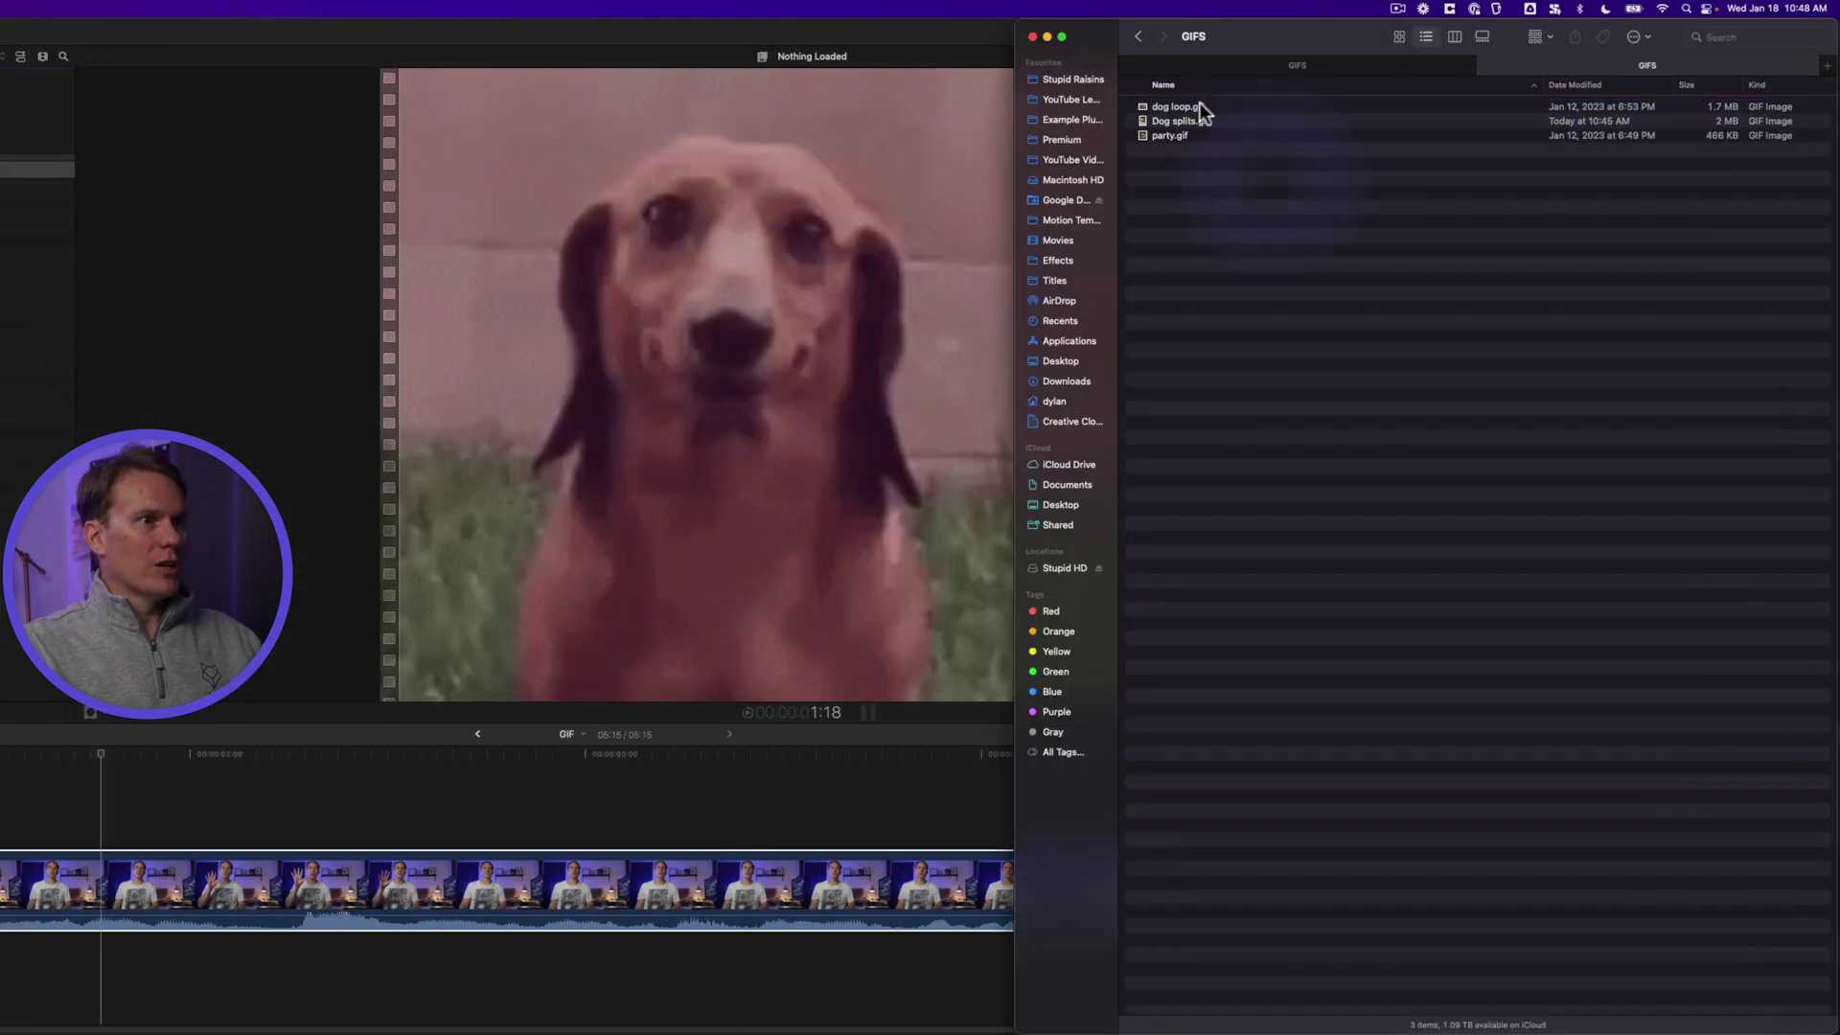
# Drag dog loop.gif onto the timeline above the talking-head clip and inspect it
pyautogui.moveTo(1199, 102); pyautogui.dragTo(1479, 487)
pyautogui.moveTo(1395, 578); pyautogui.dragTo(158, 781)
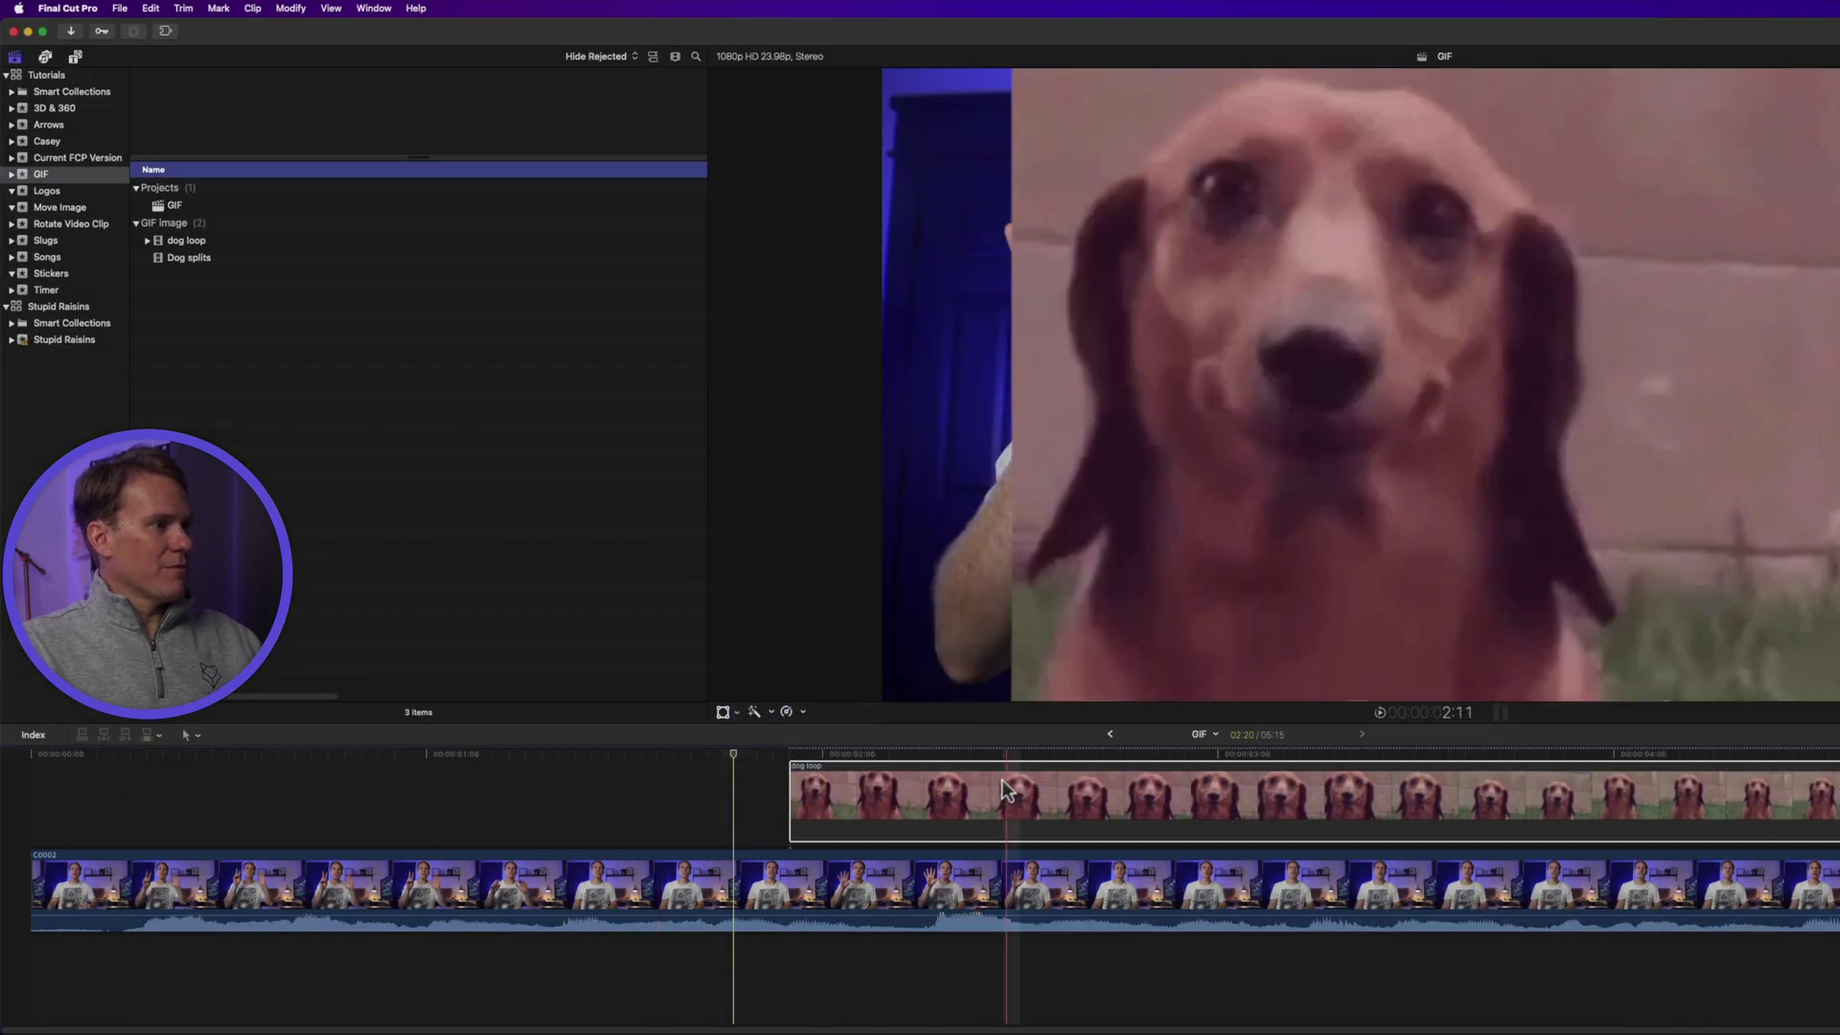
pyautogui.click(239, 240)
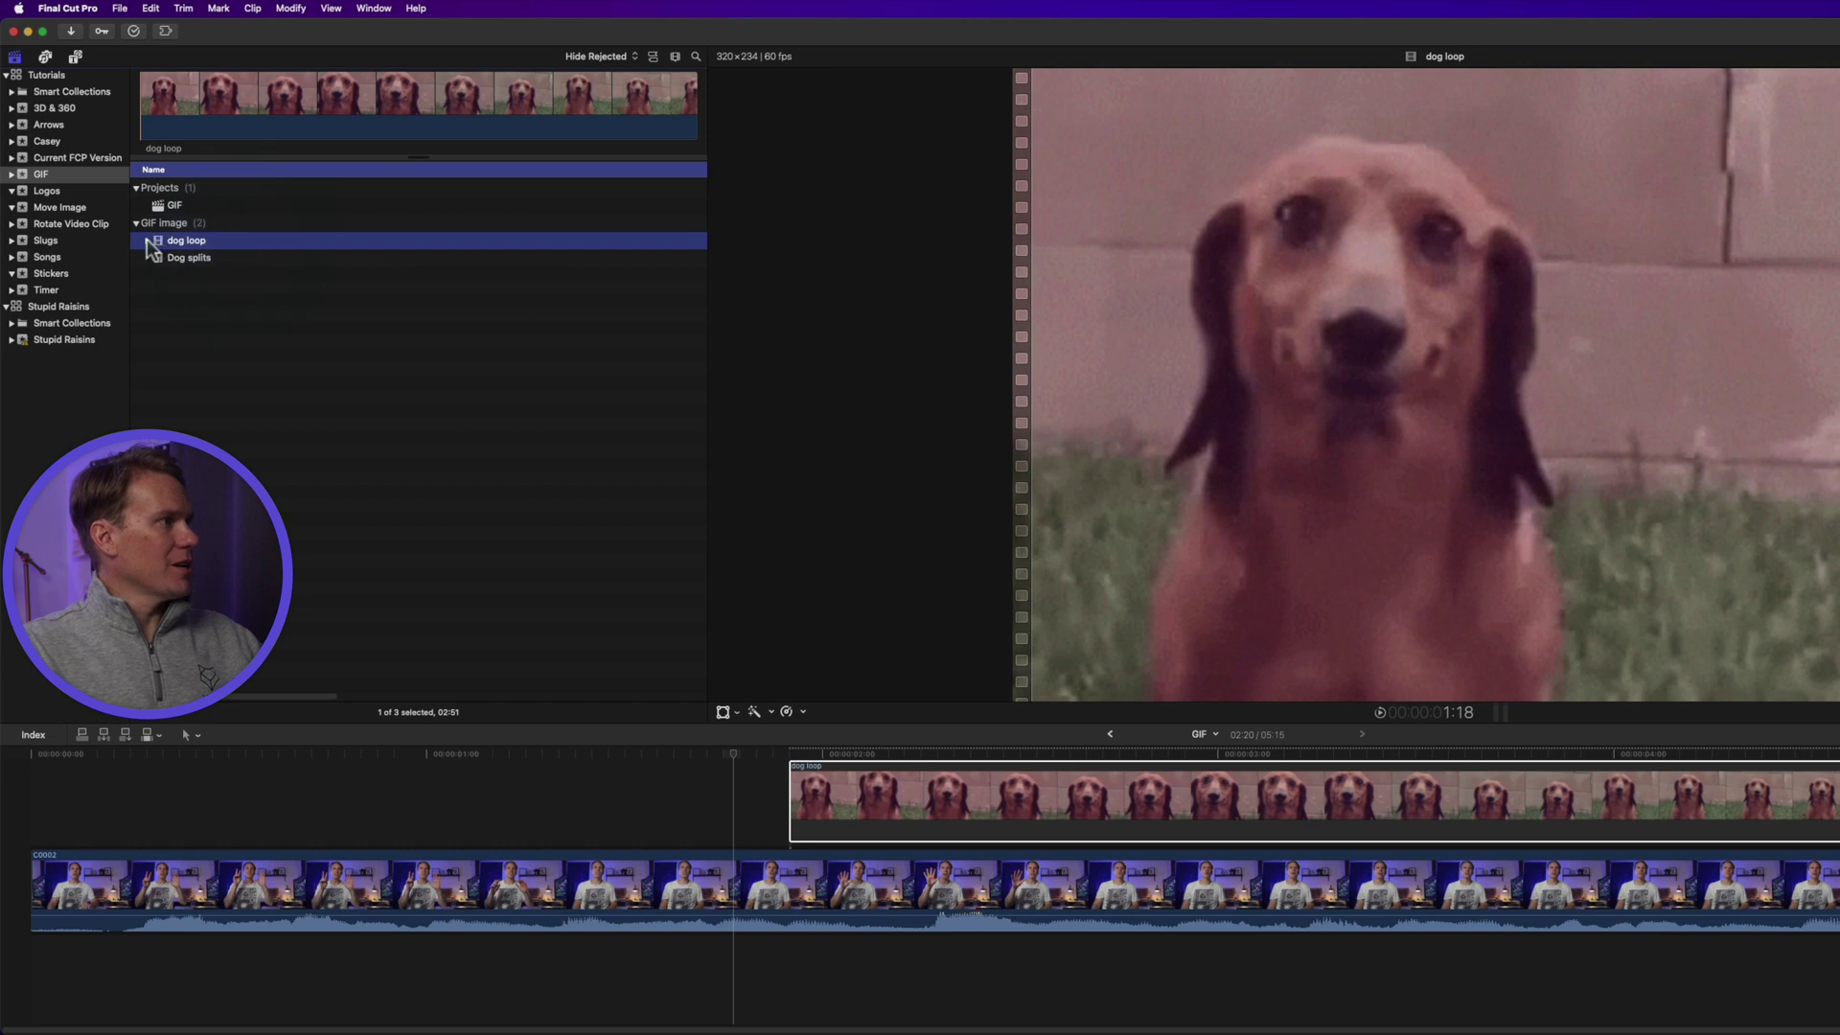
pyautogui.click(148, 241)
pyautogui.click(195, 259)
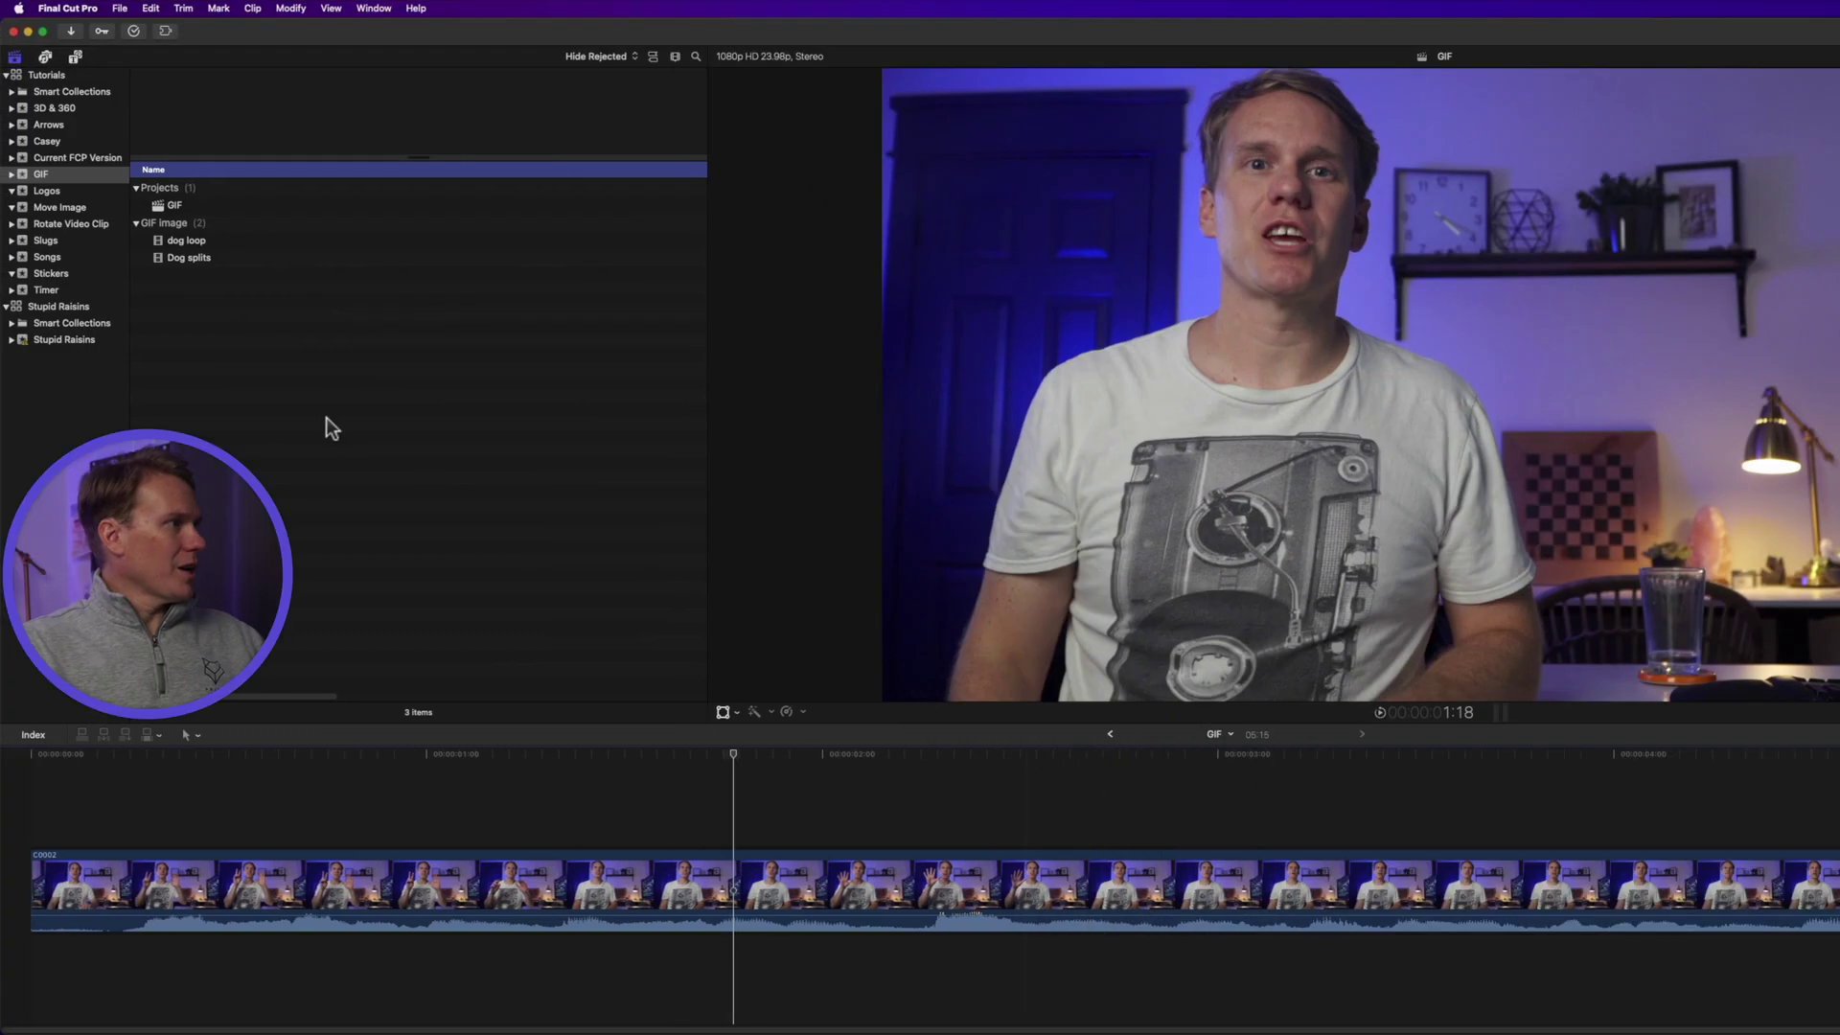
pyautogui.click(243, 241)
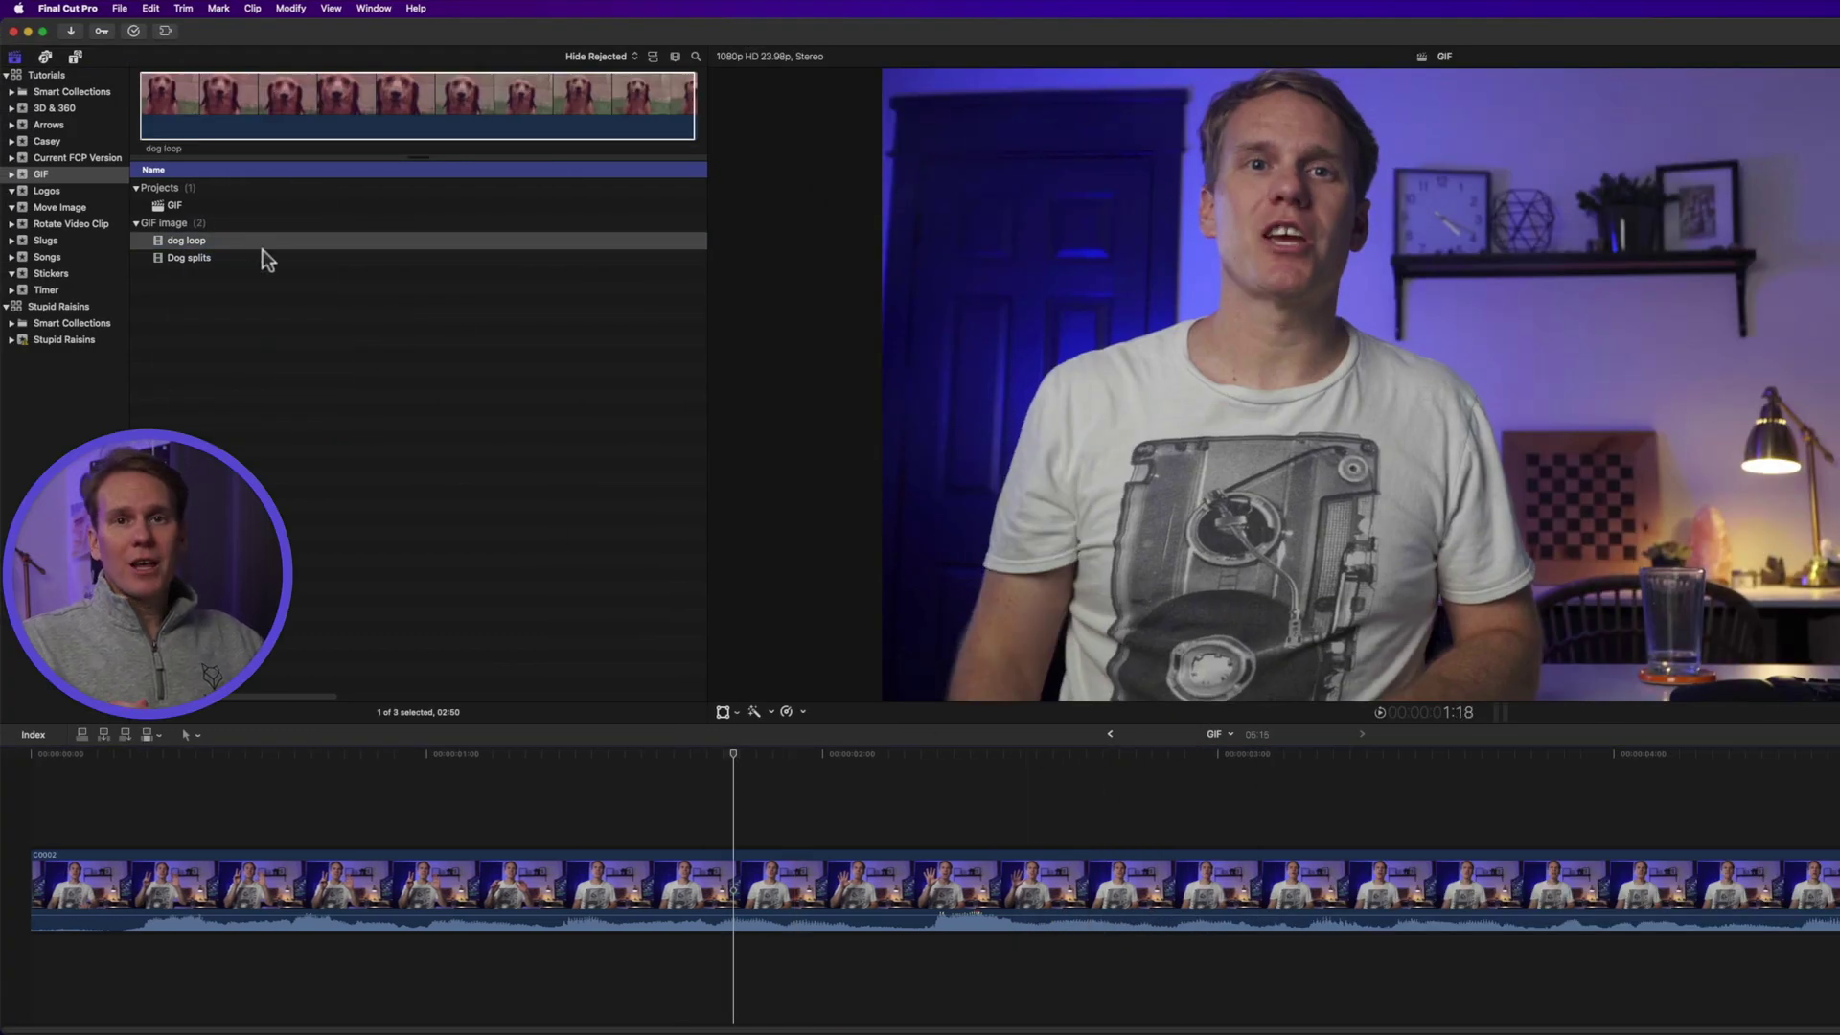
pyautogui.click(255, 239)
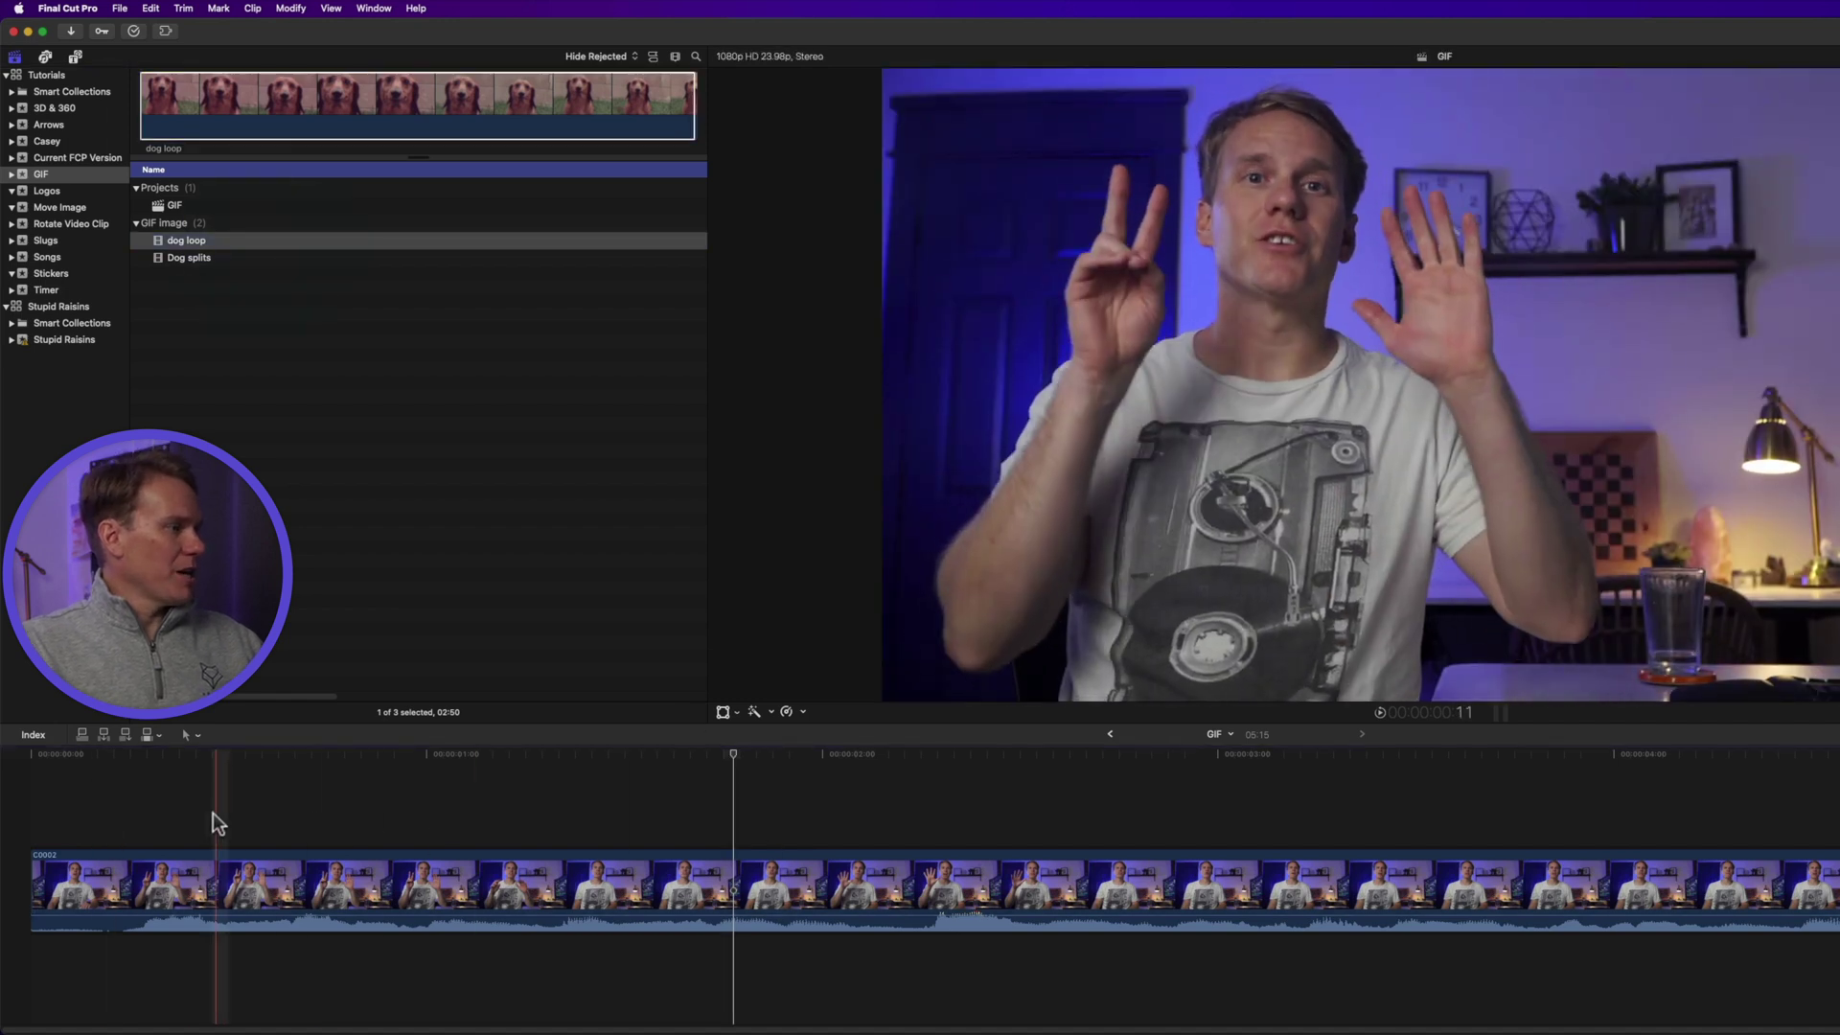
pyautogui.press('q')
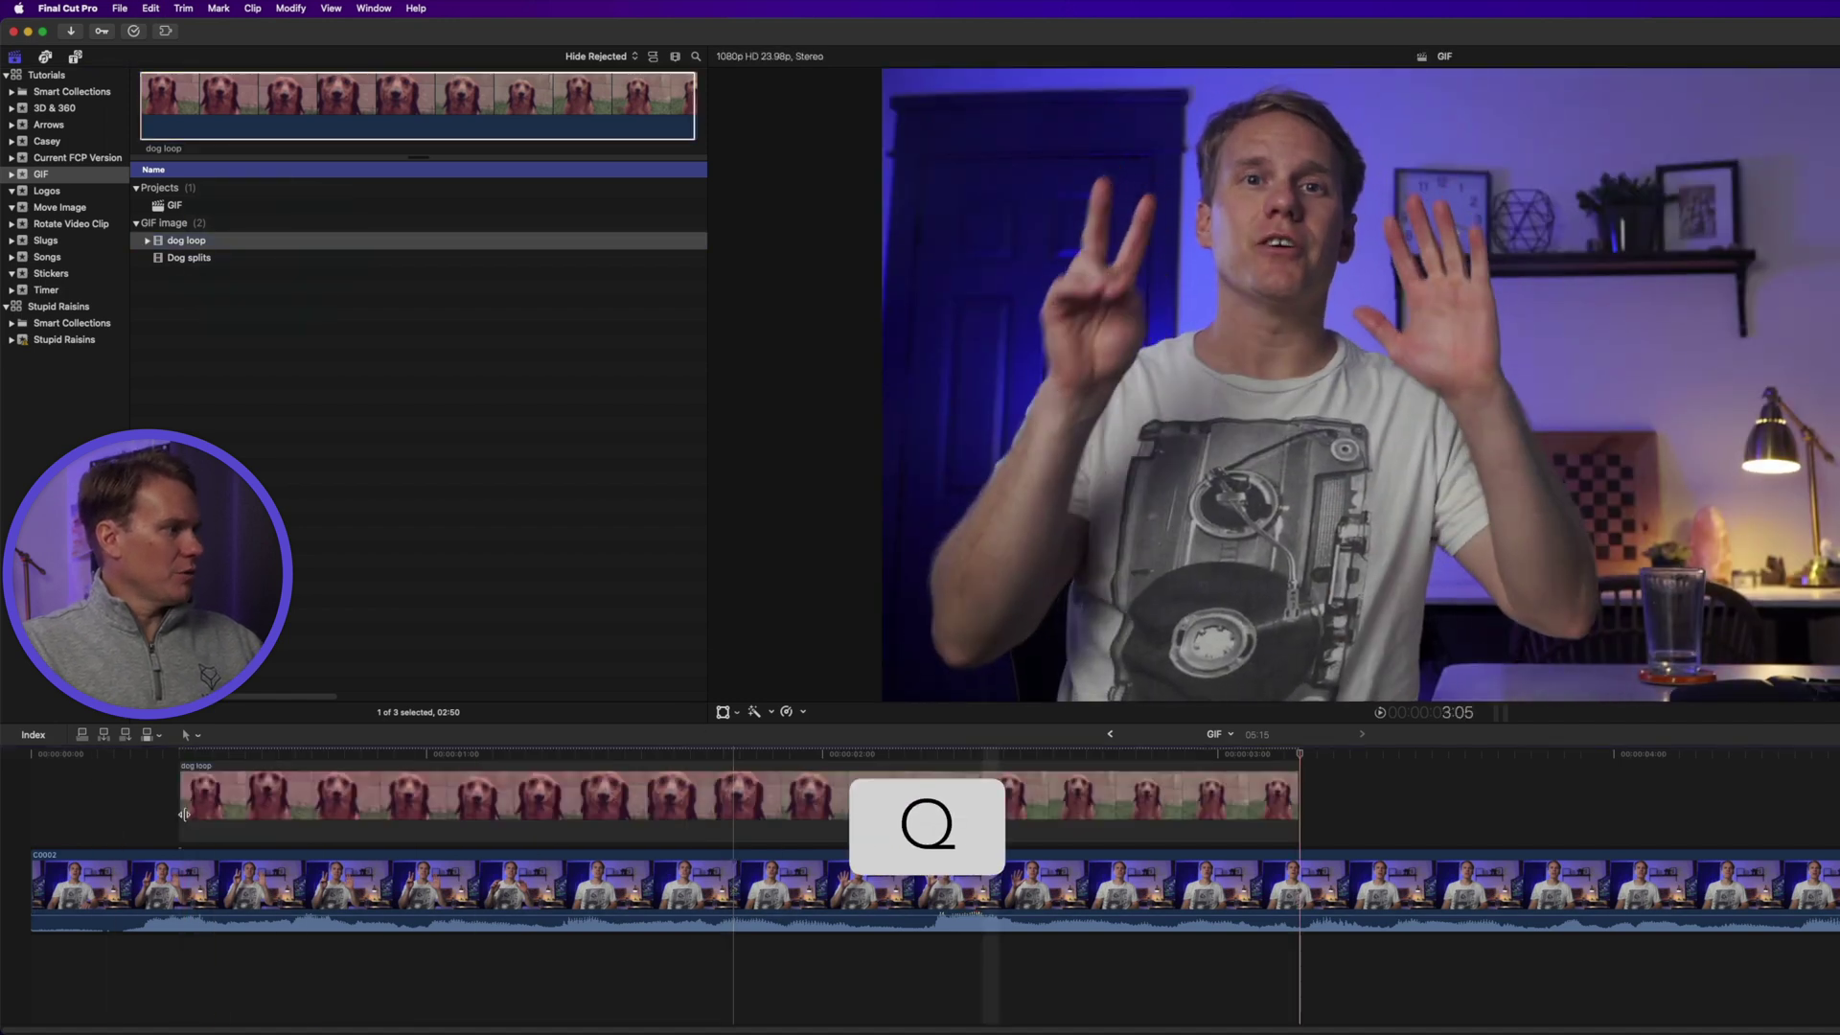
pyautogui.press('super+z')
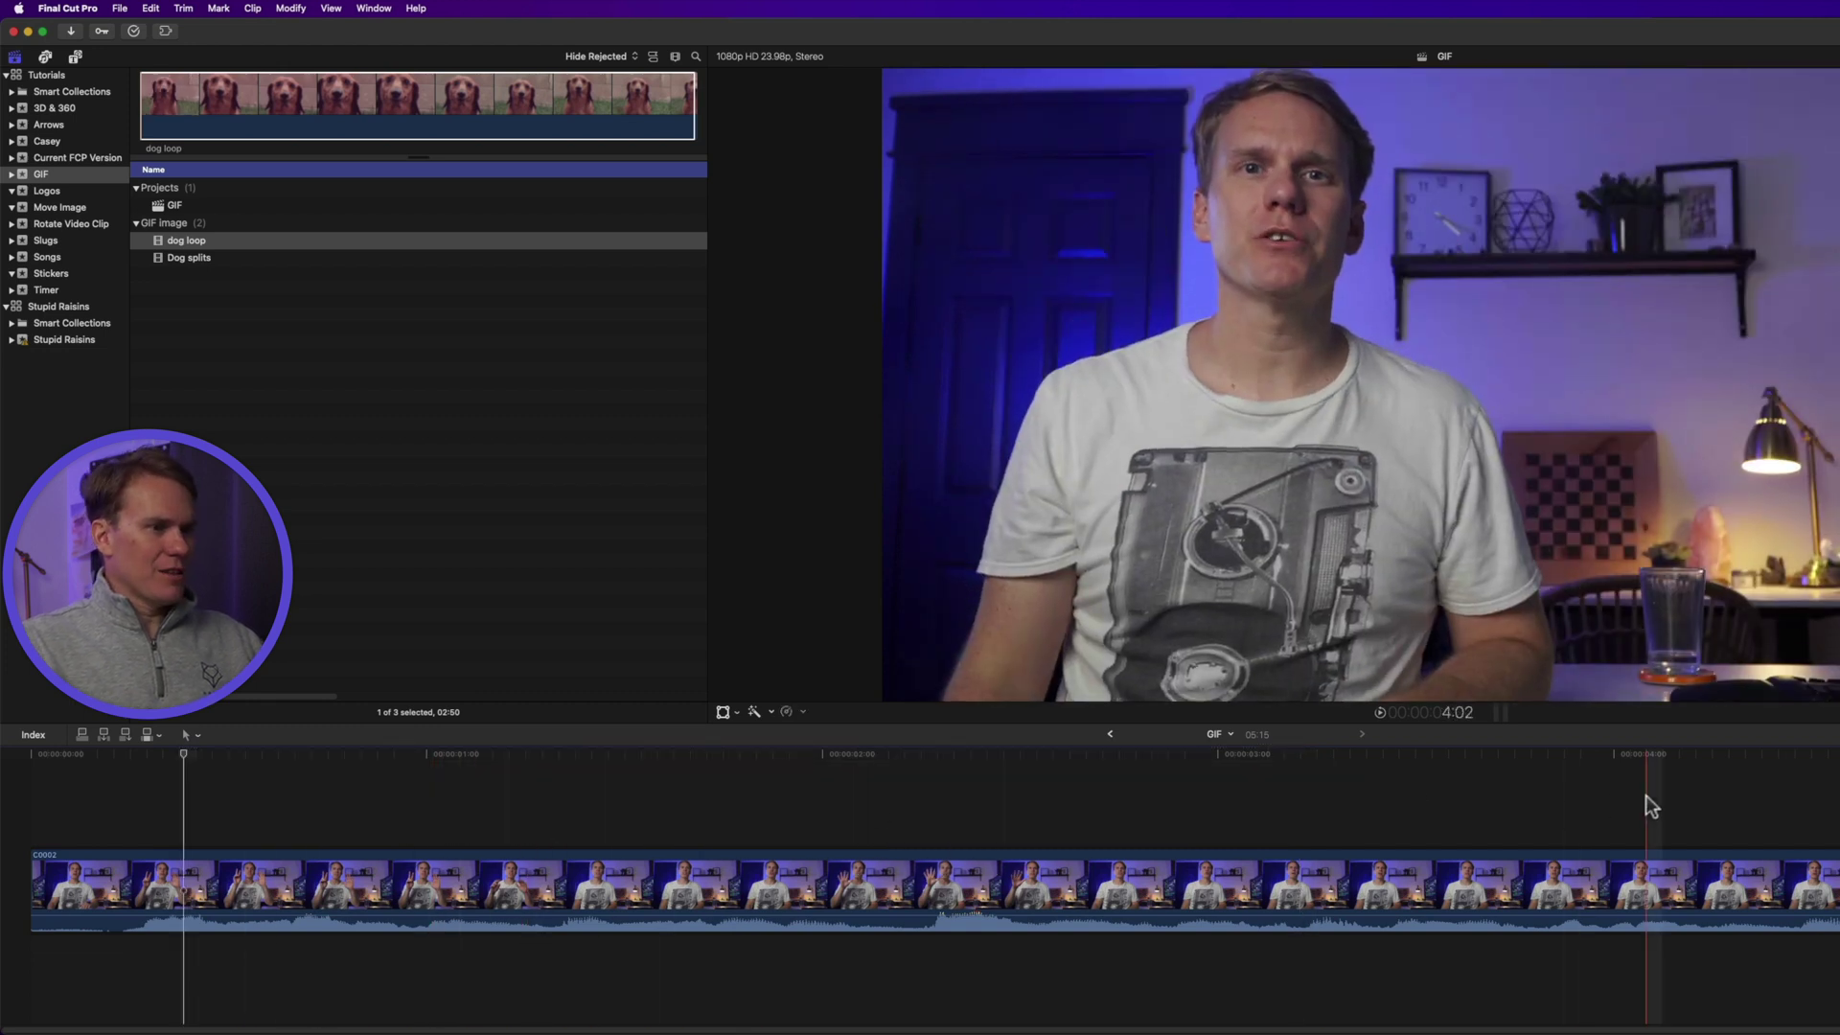
pyautogui.click(346, 244)
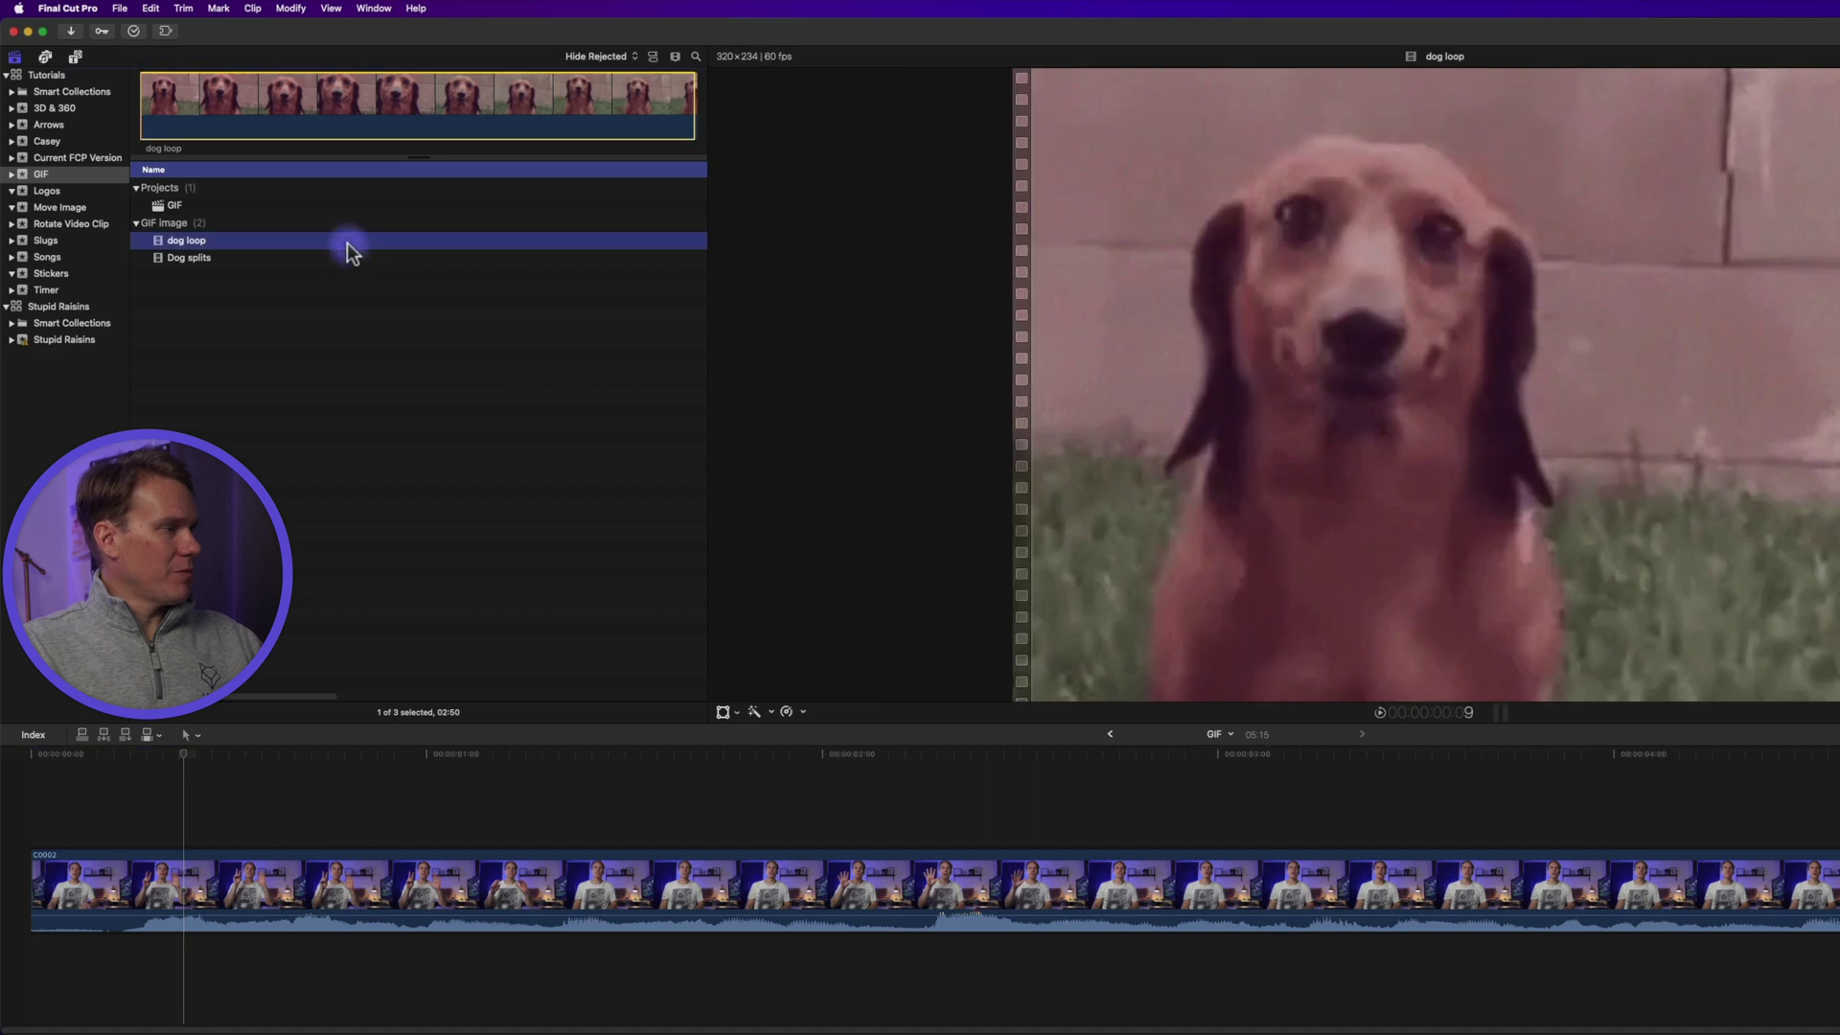
pyautogui.press('e')
pyautogui.click(679, 784)
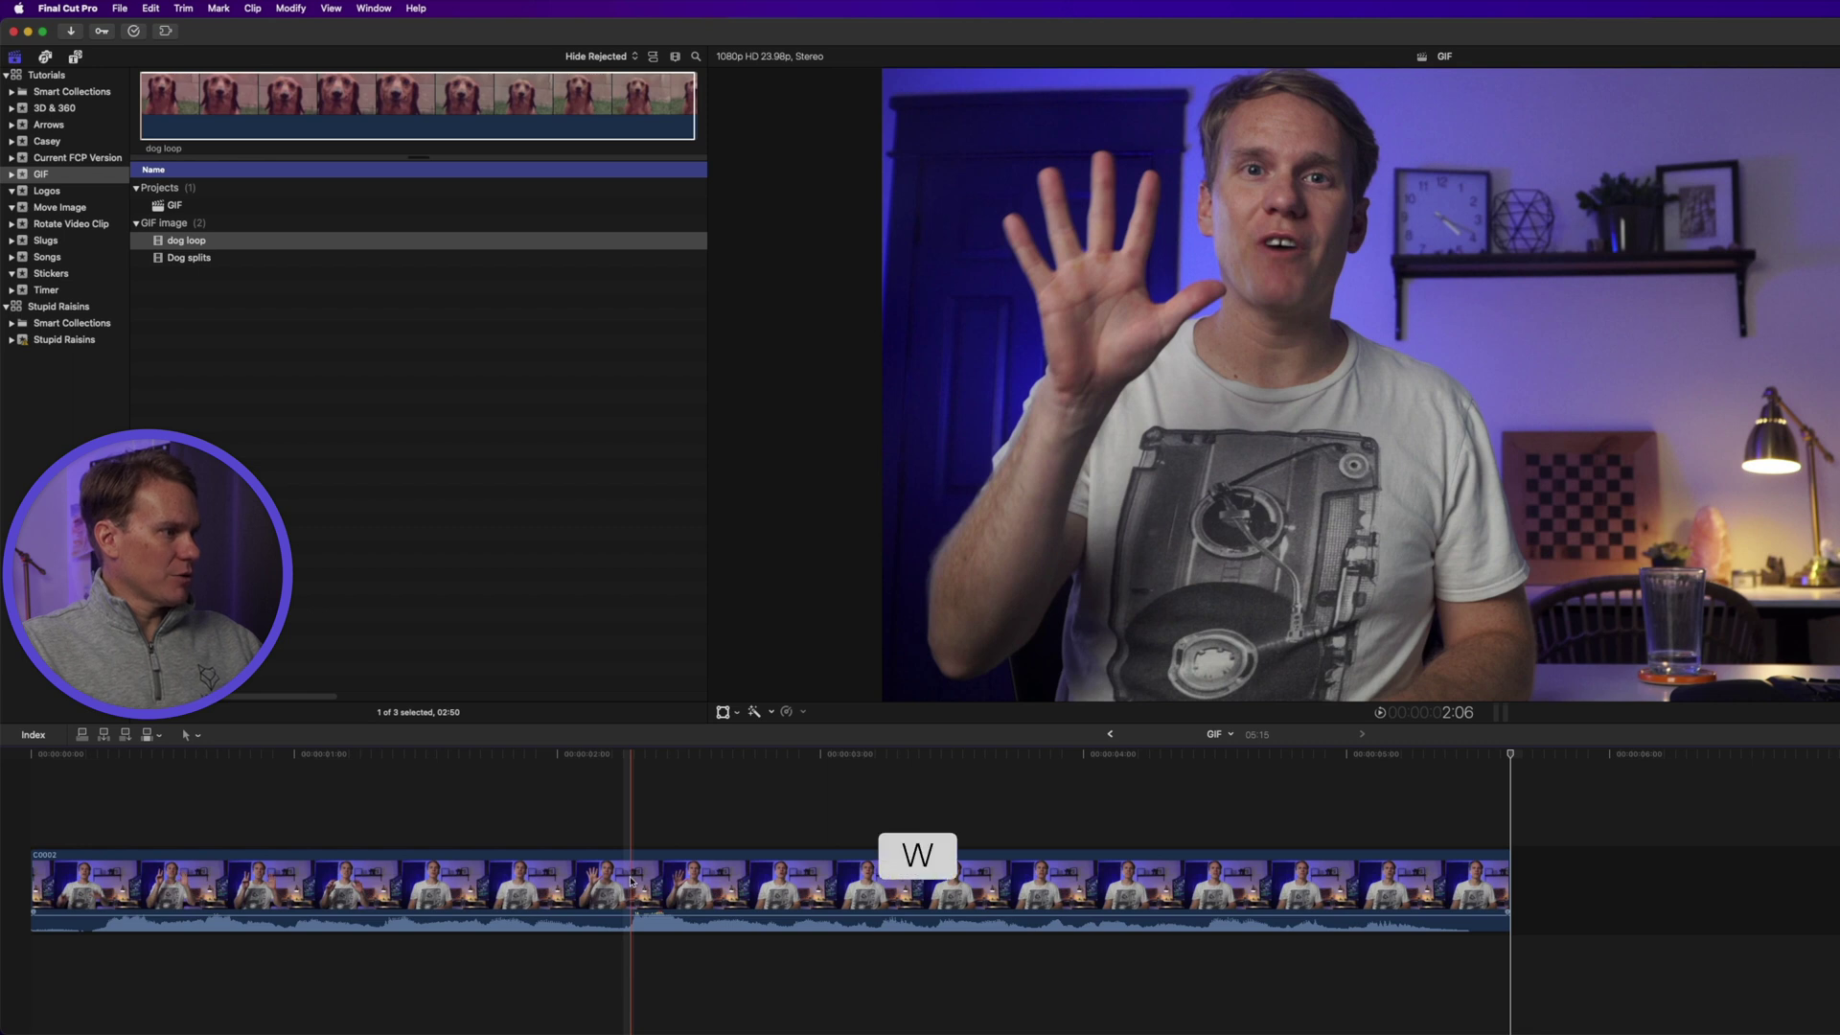
# Overwrite dog loop into the talking-head clip near its start, after undoing a trial insert
pyautogui.press('w')
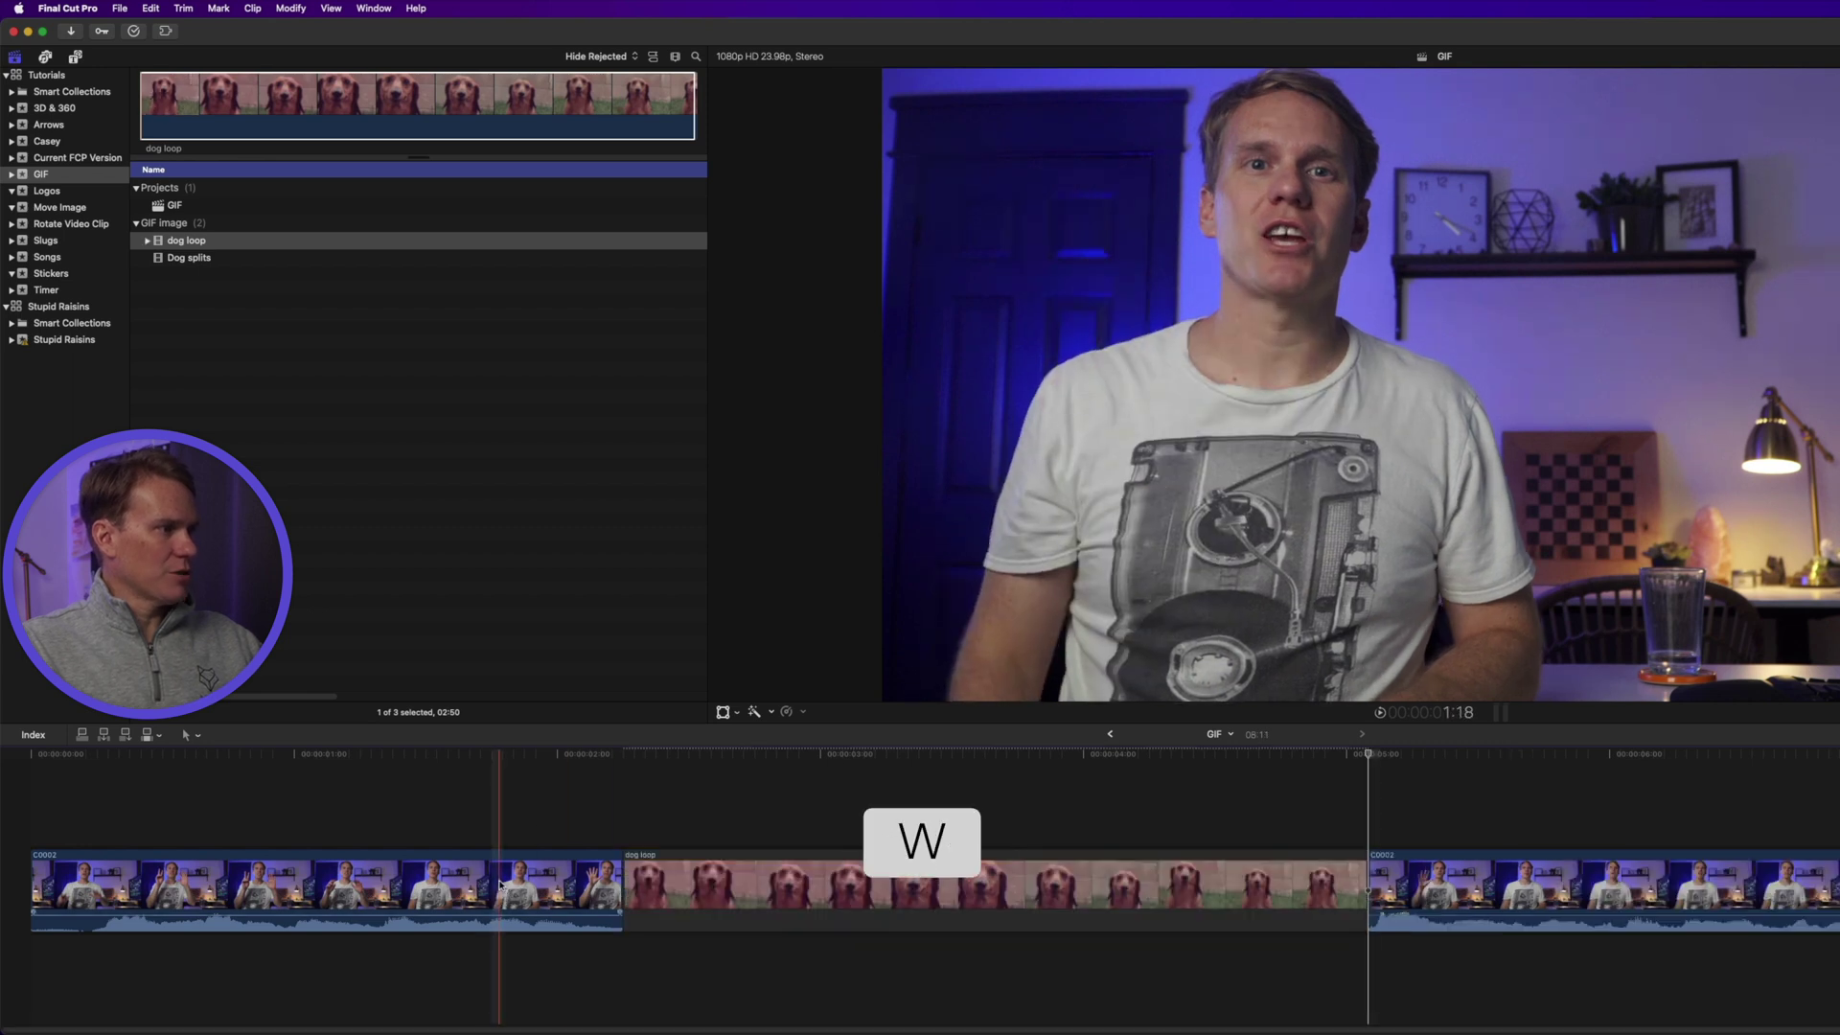
pyautogui.click(1418, 881)
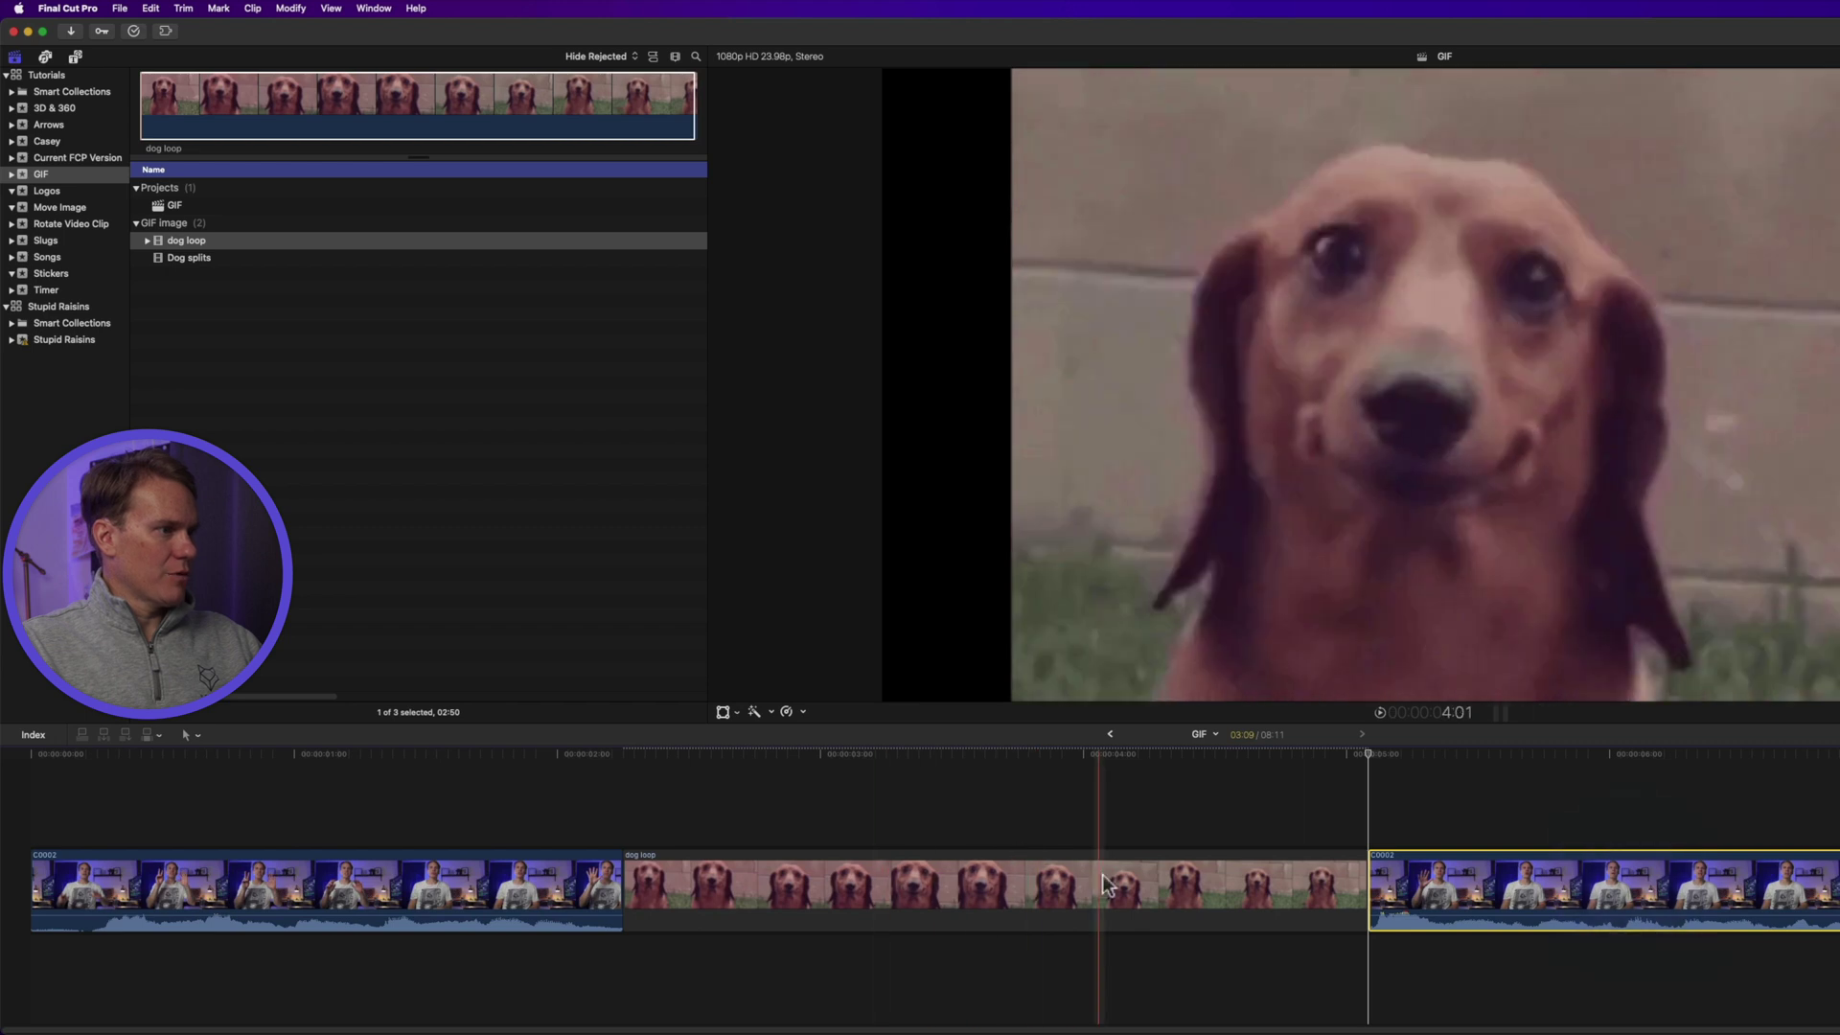
pyautogui.press('super+z')
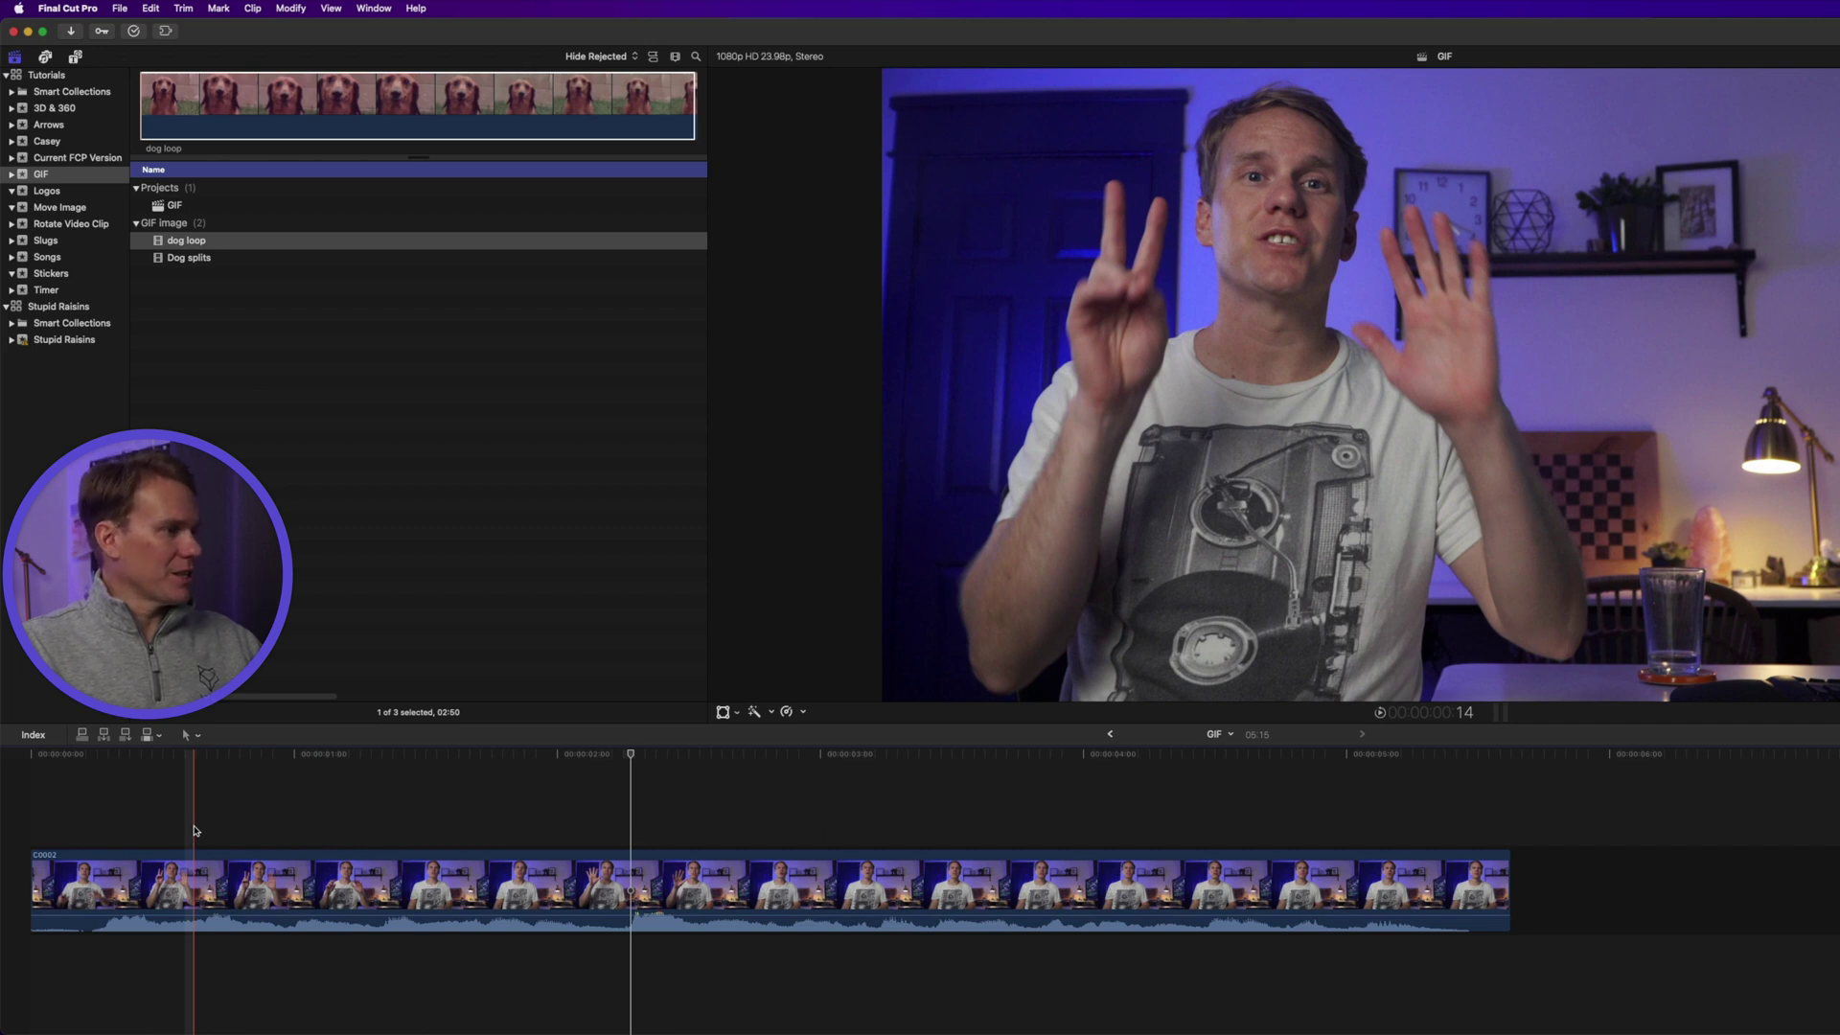
pyautogui.press('d')
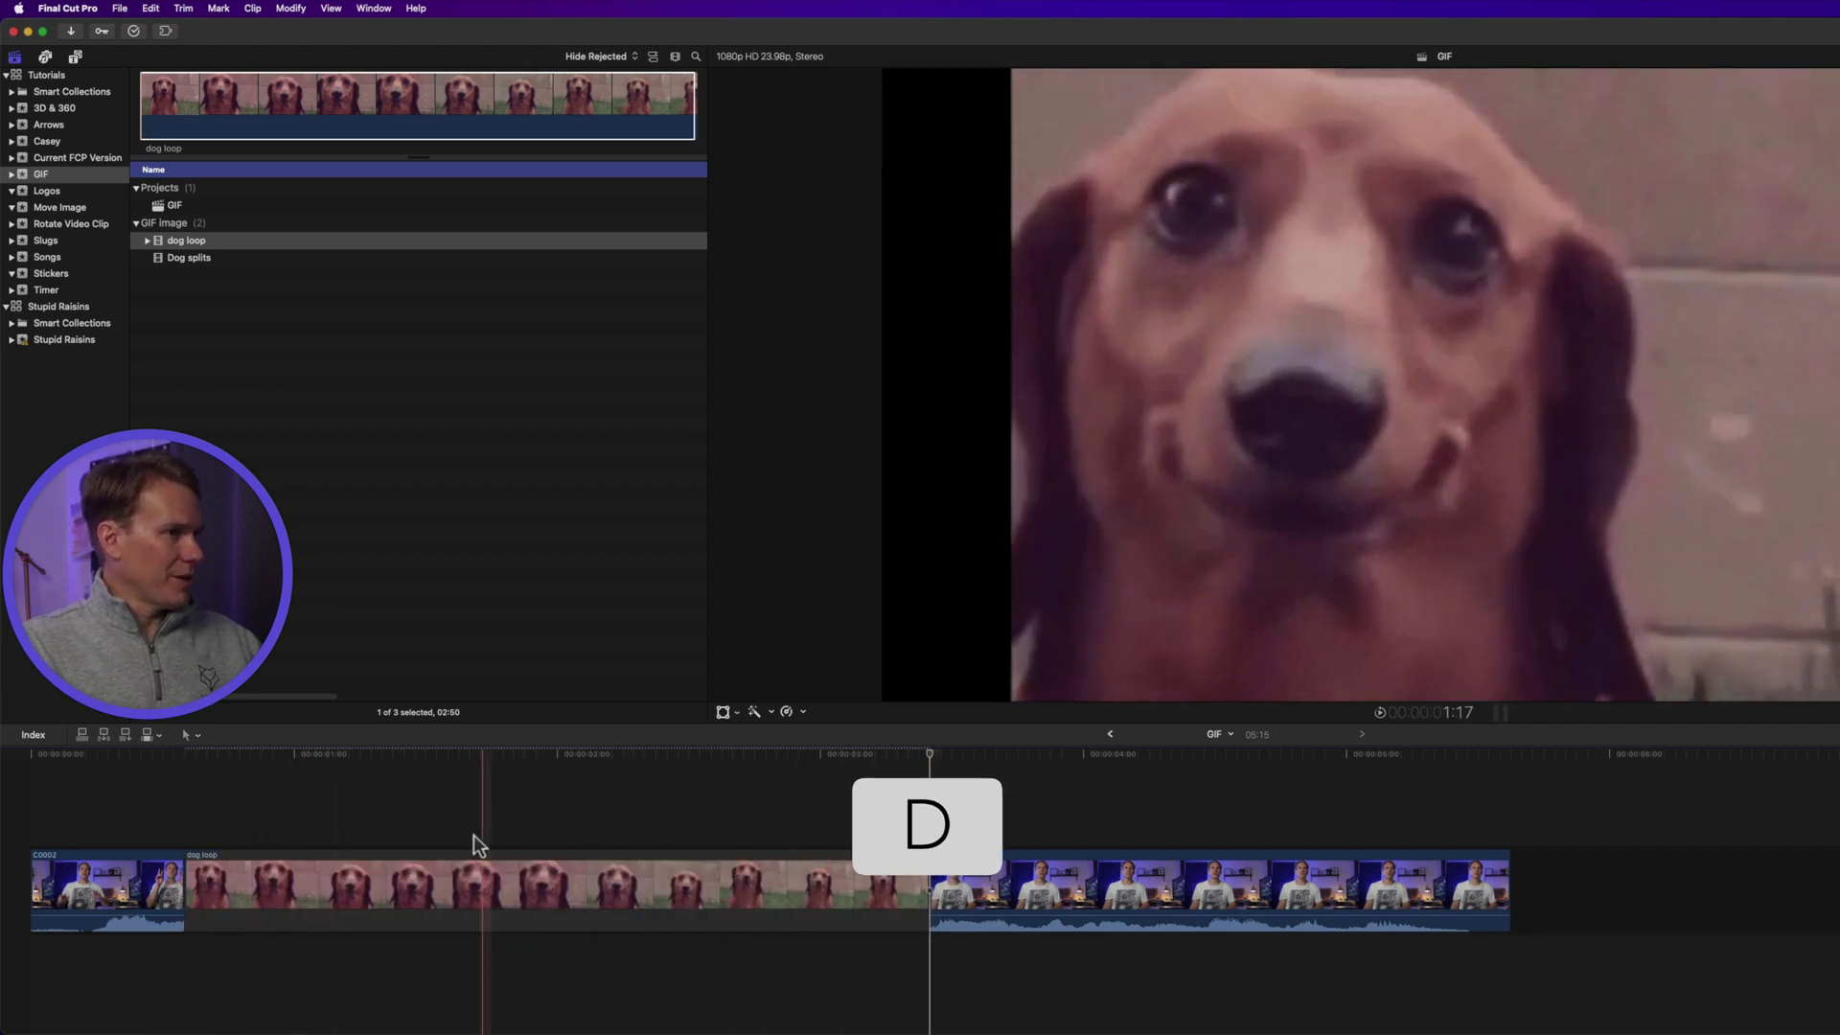
# Undo the overwrite, connect Dog splits above C0002, and play it back
pyautogui.press('super+z')
pyautogui.press('Down')
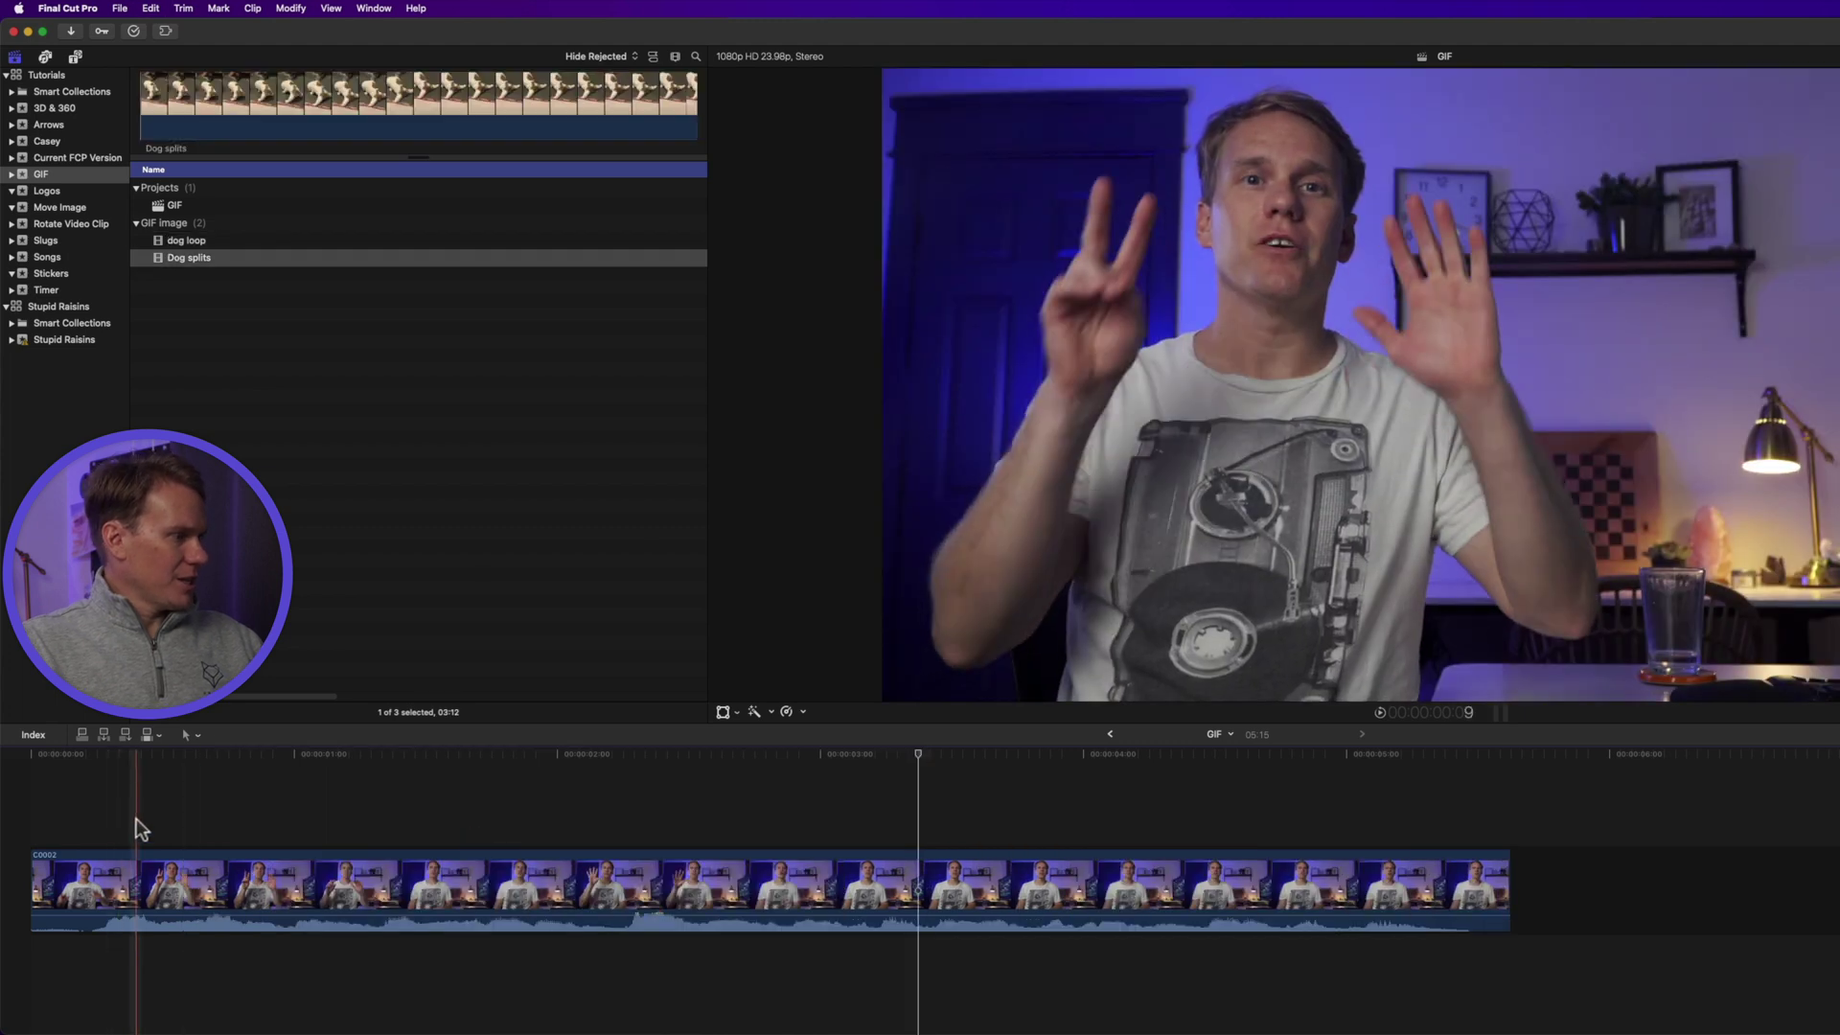
pyautogui.press('q')
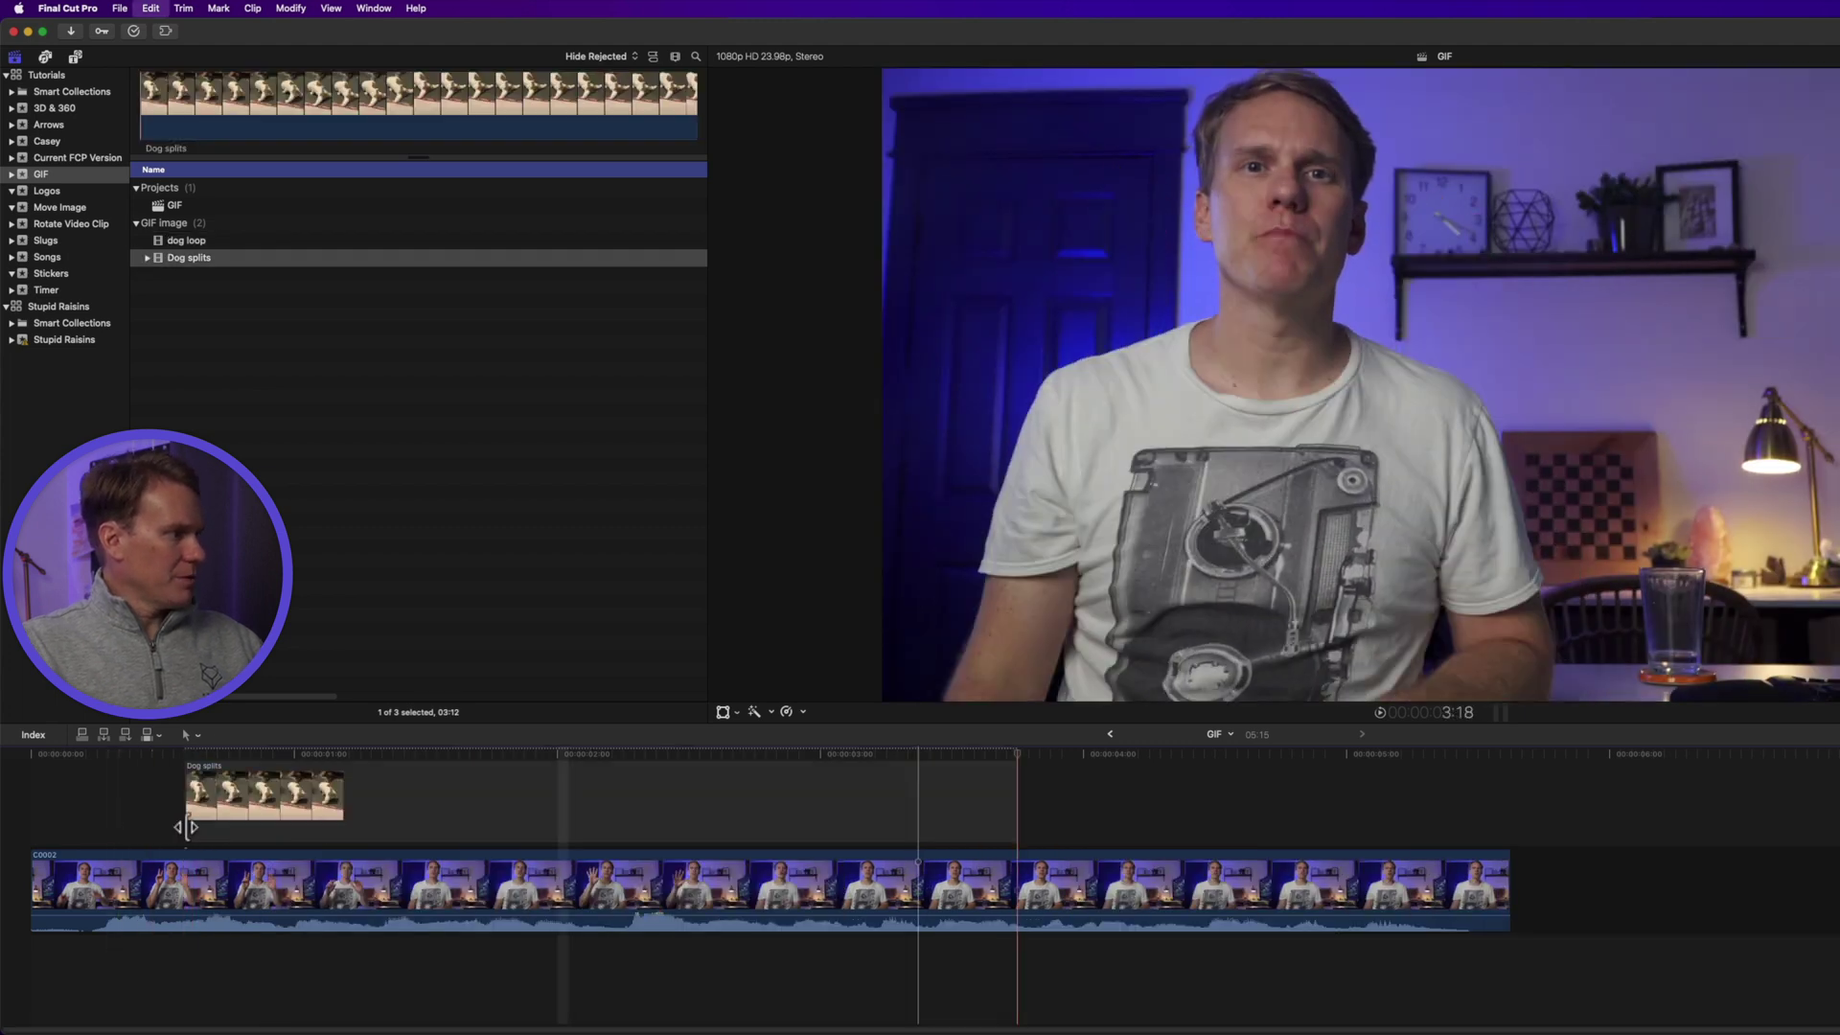
pyautogui.press('space')
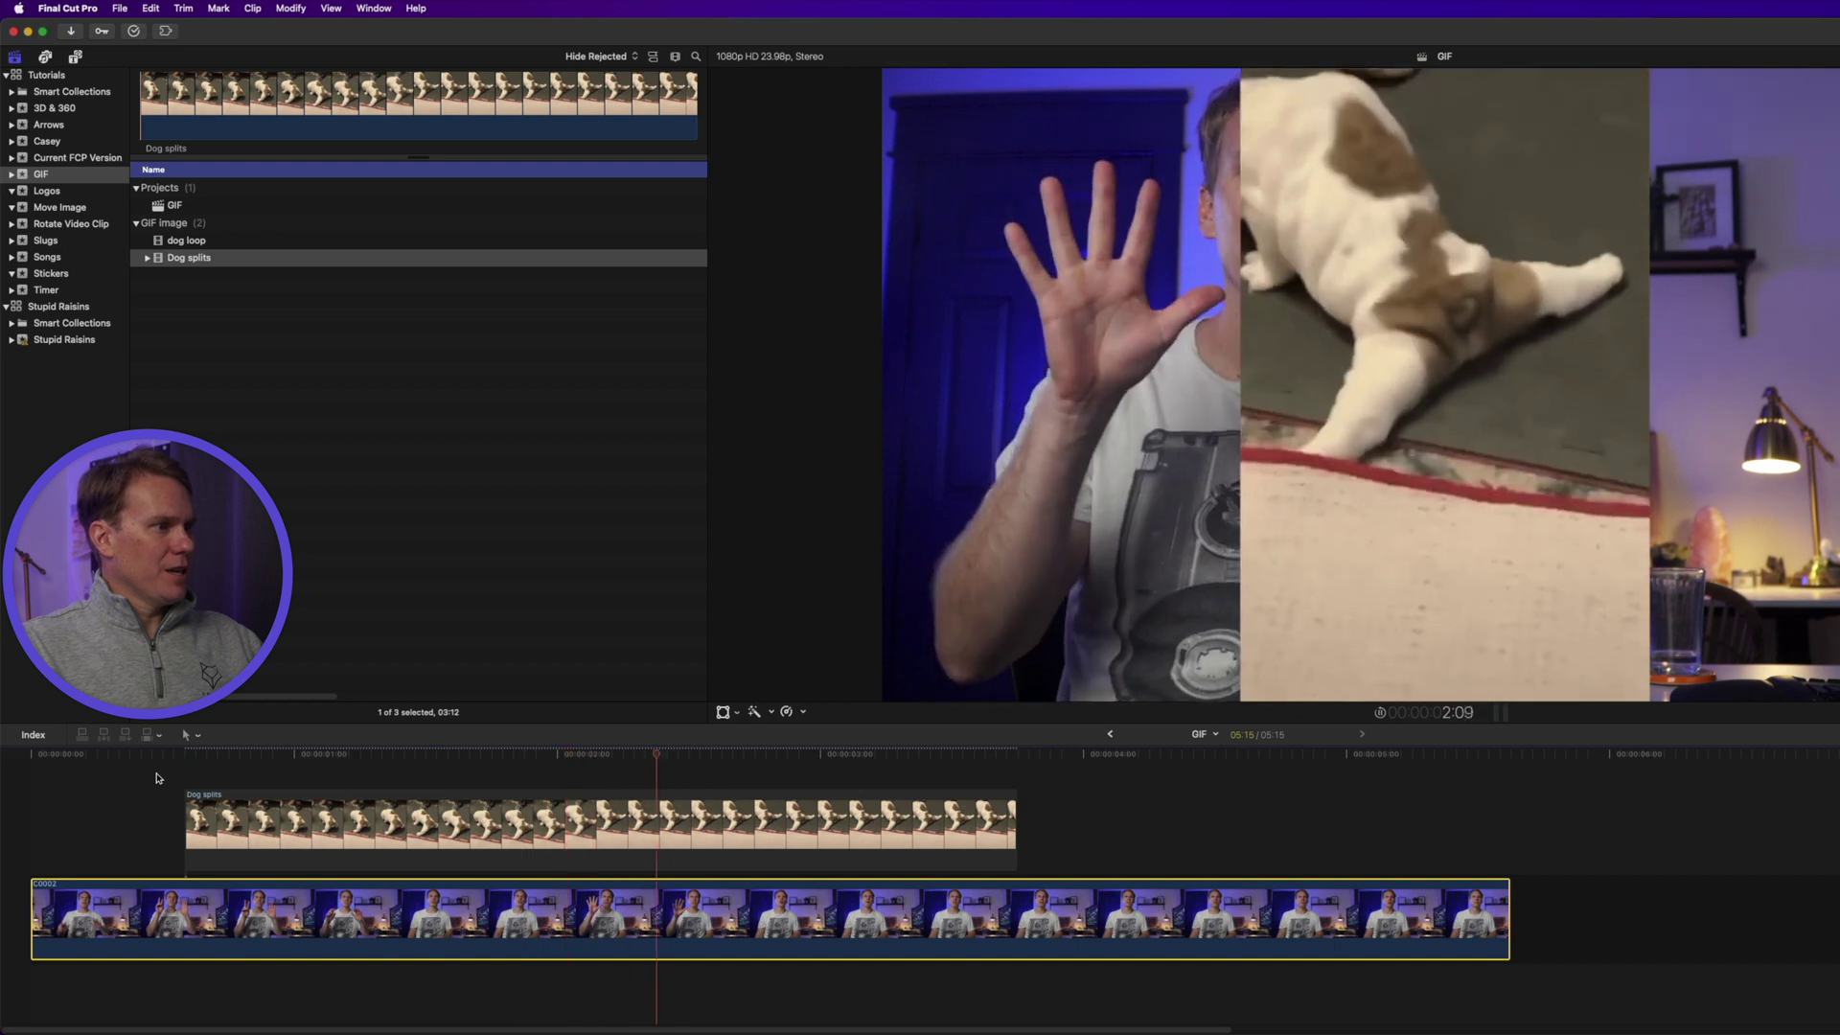
pyautogui.press('space')
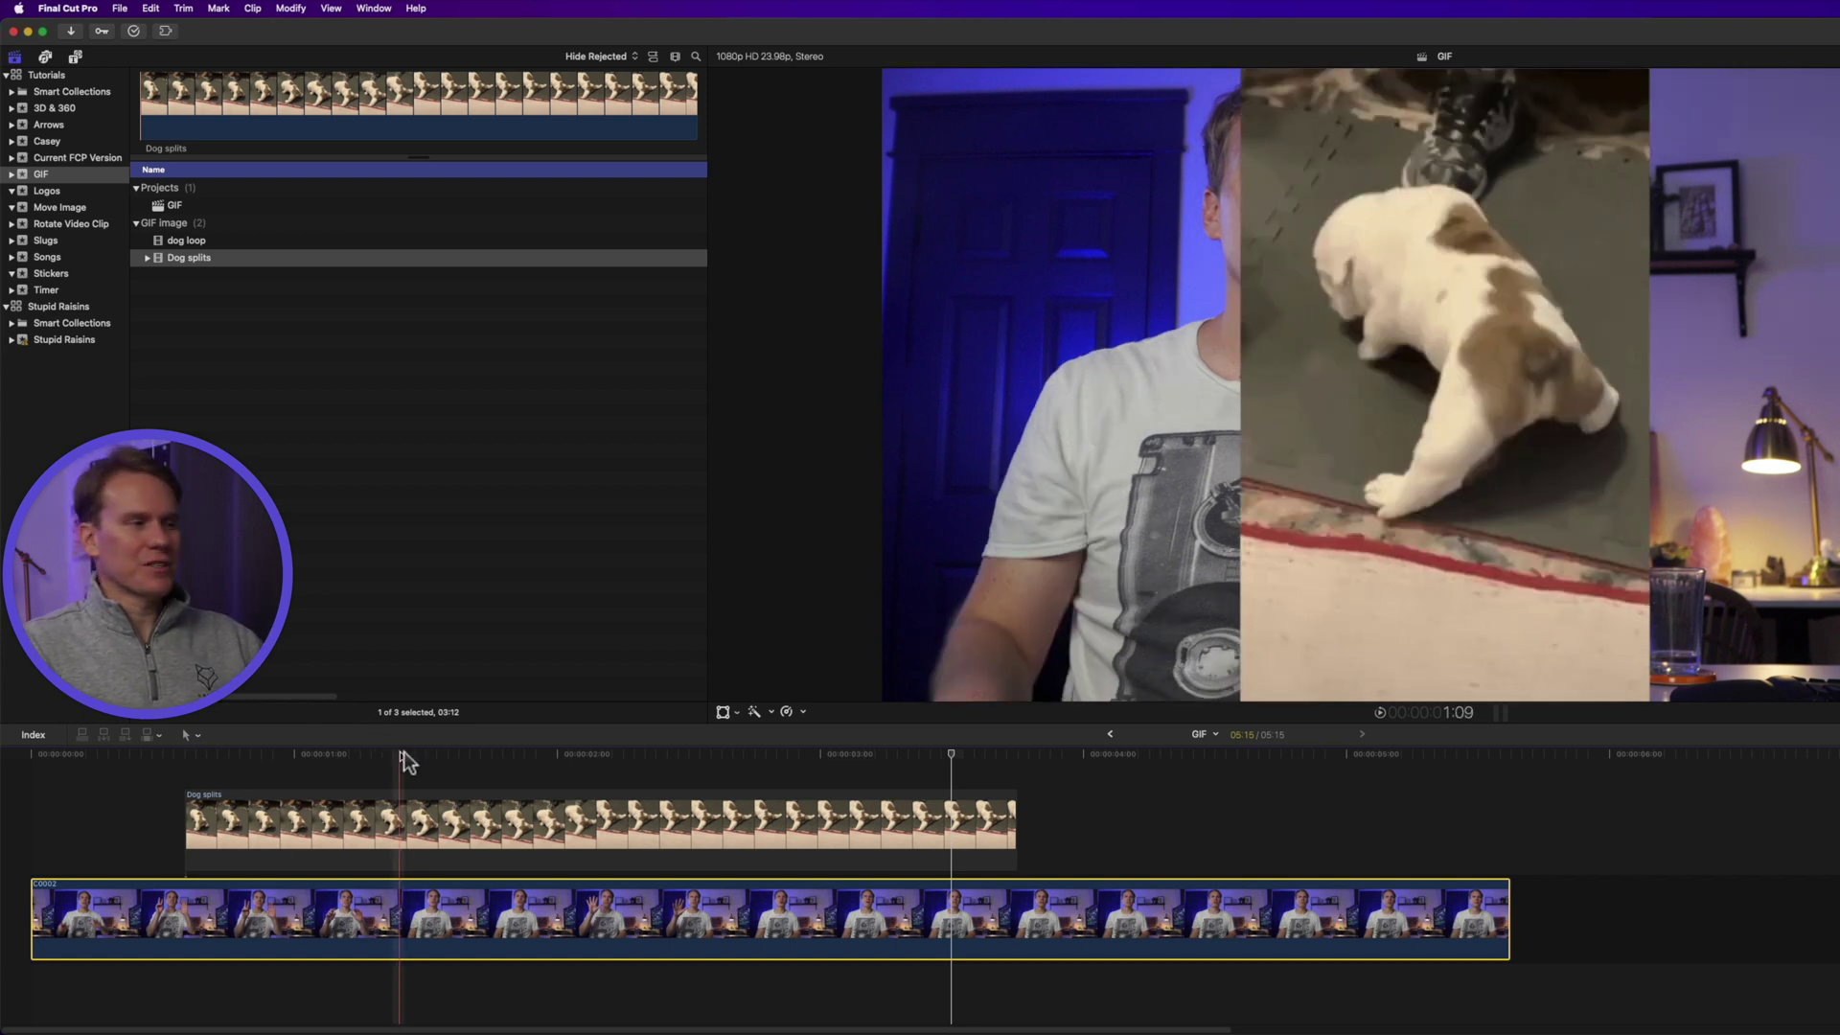
pyautogui.click(492, 778)
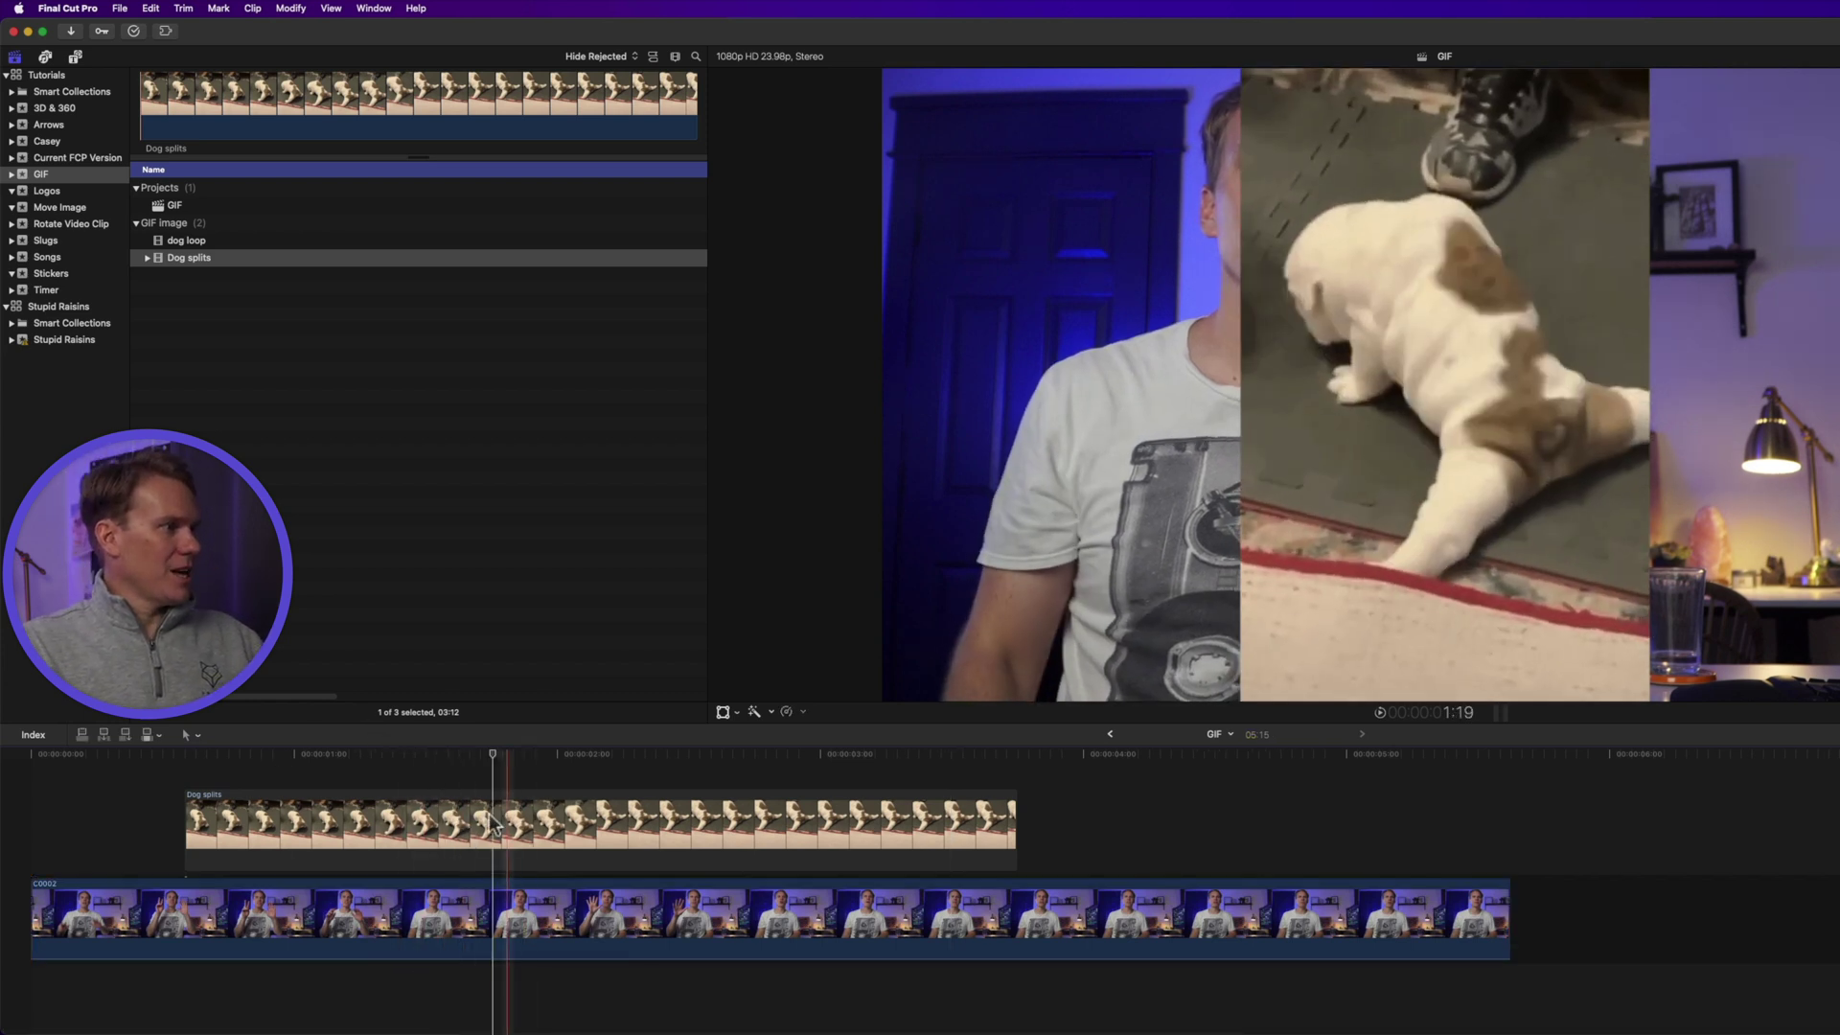
# Set the Dog splits clip's Spatial Conform Type to None in the Inspector
pyautogui.click(482, 824)
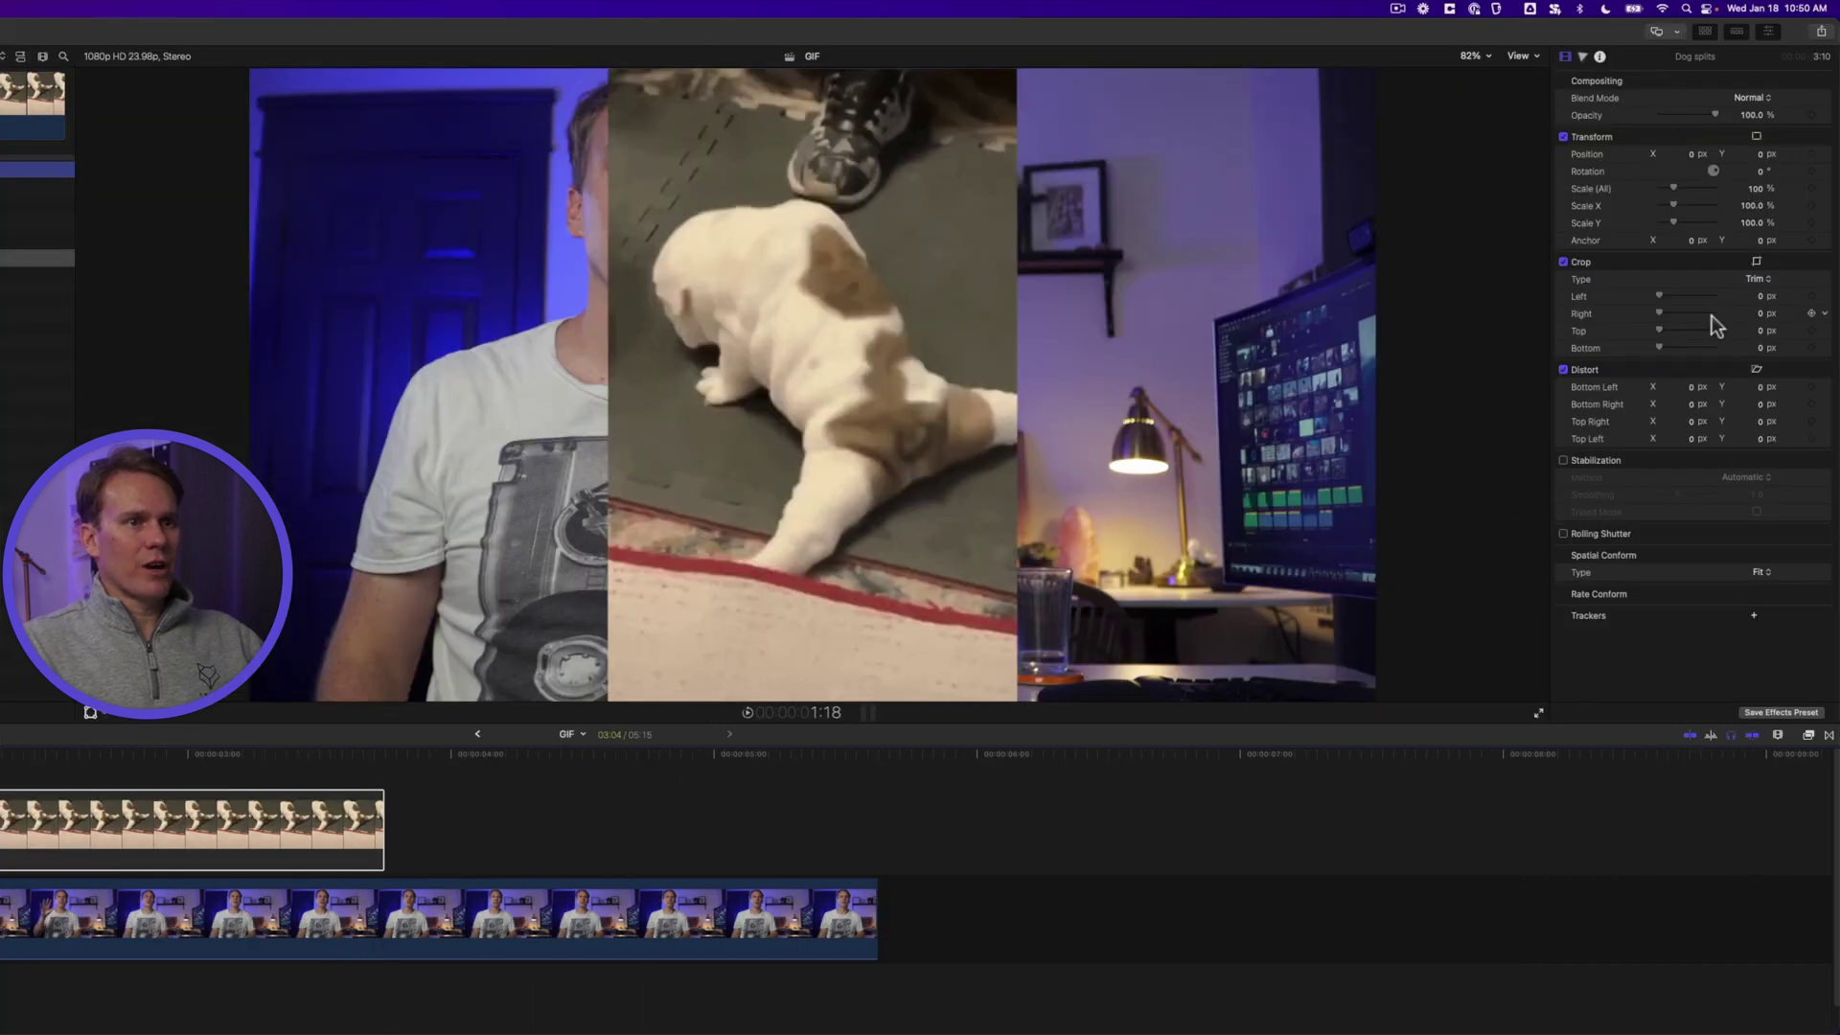
pyautogui.click(1772, 32)
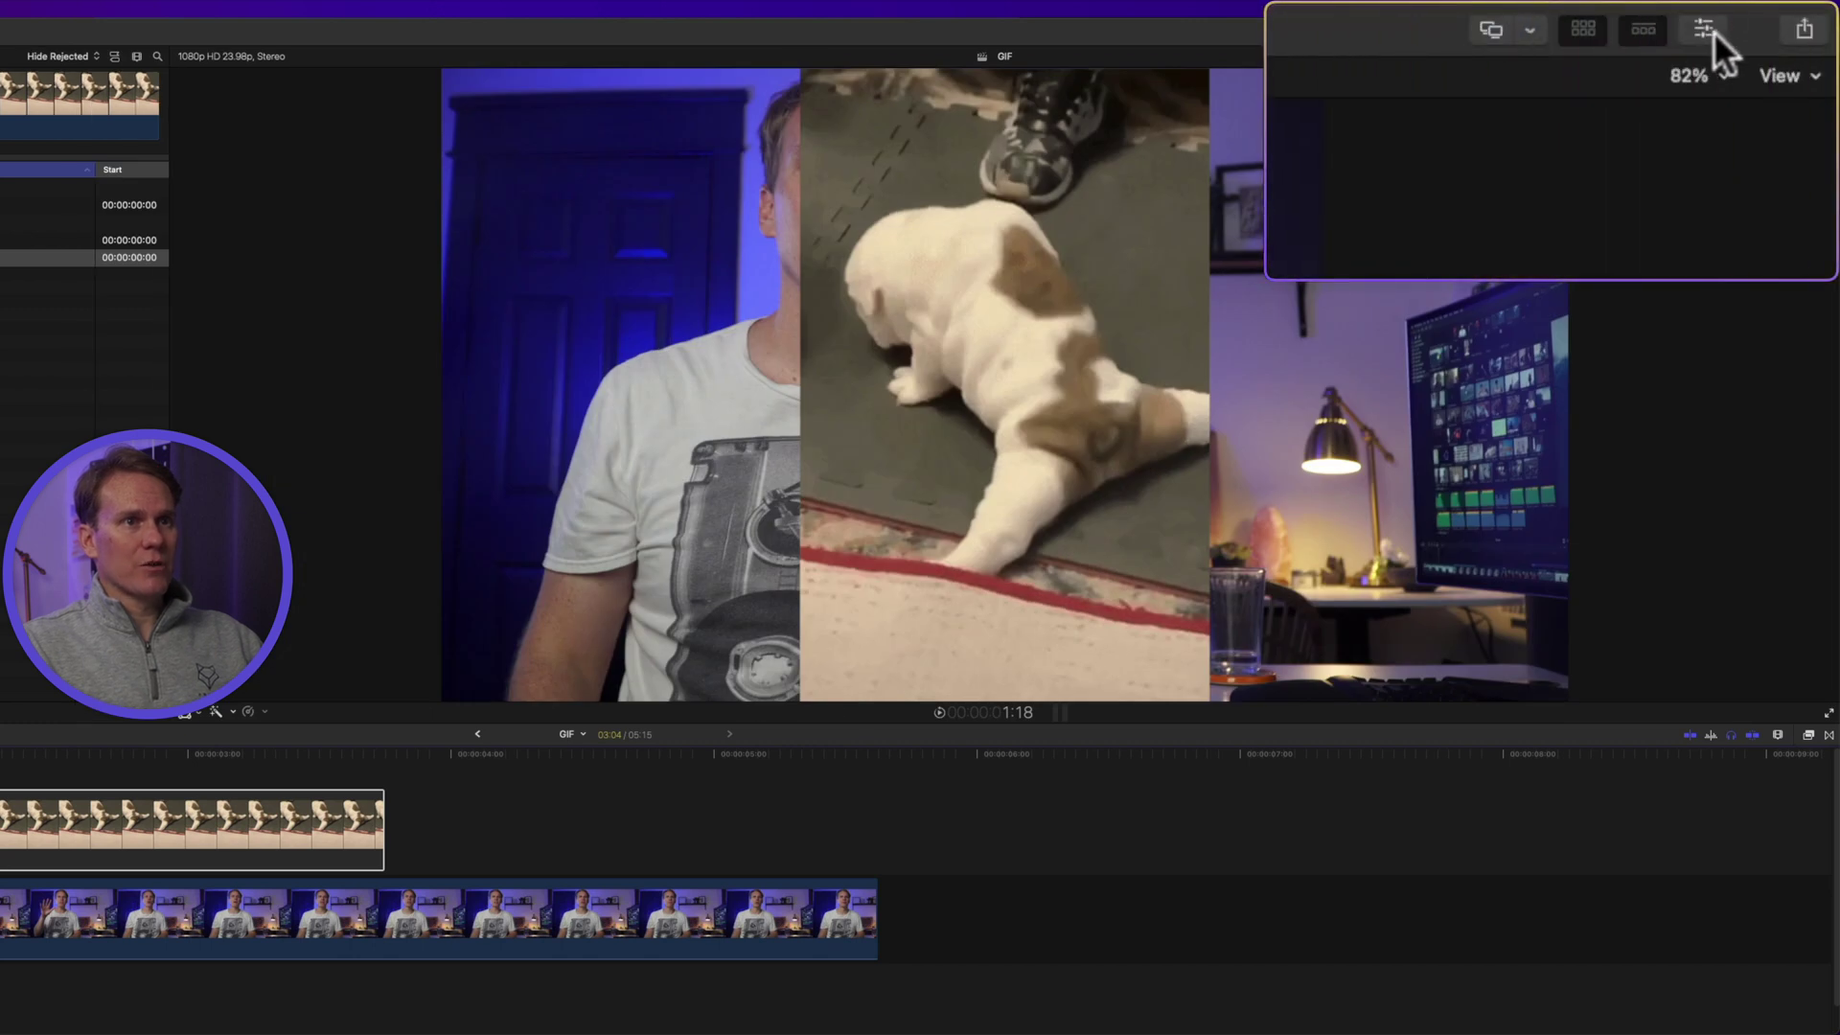
pyautogui.click(1710, 31)
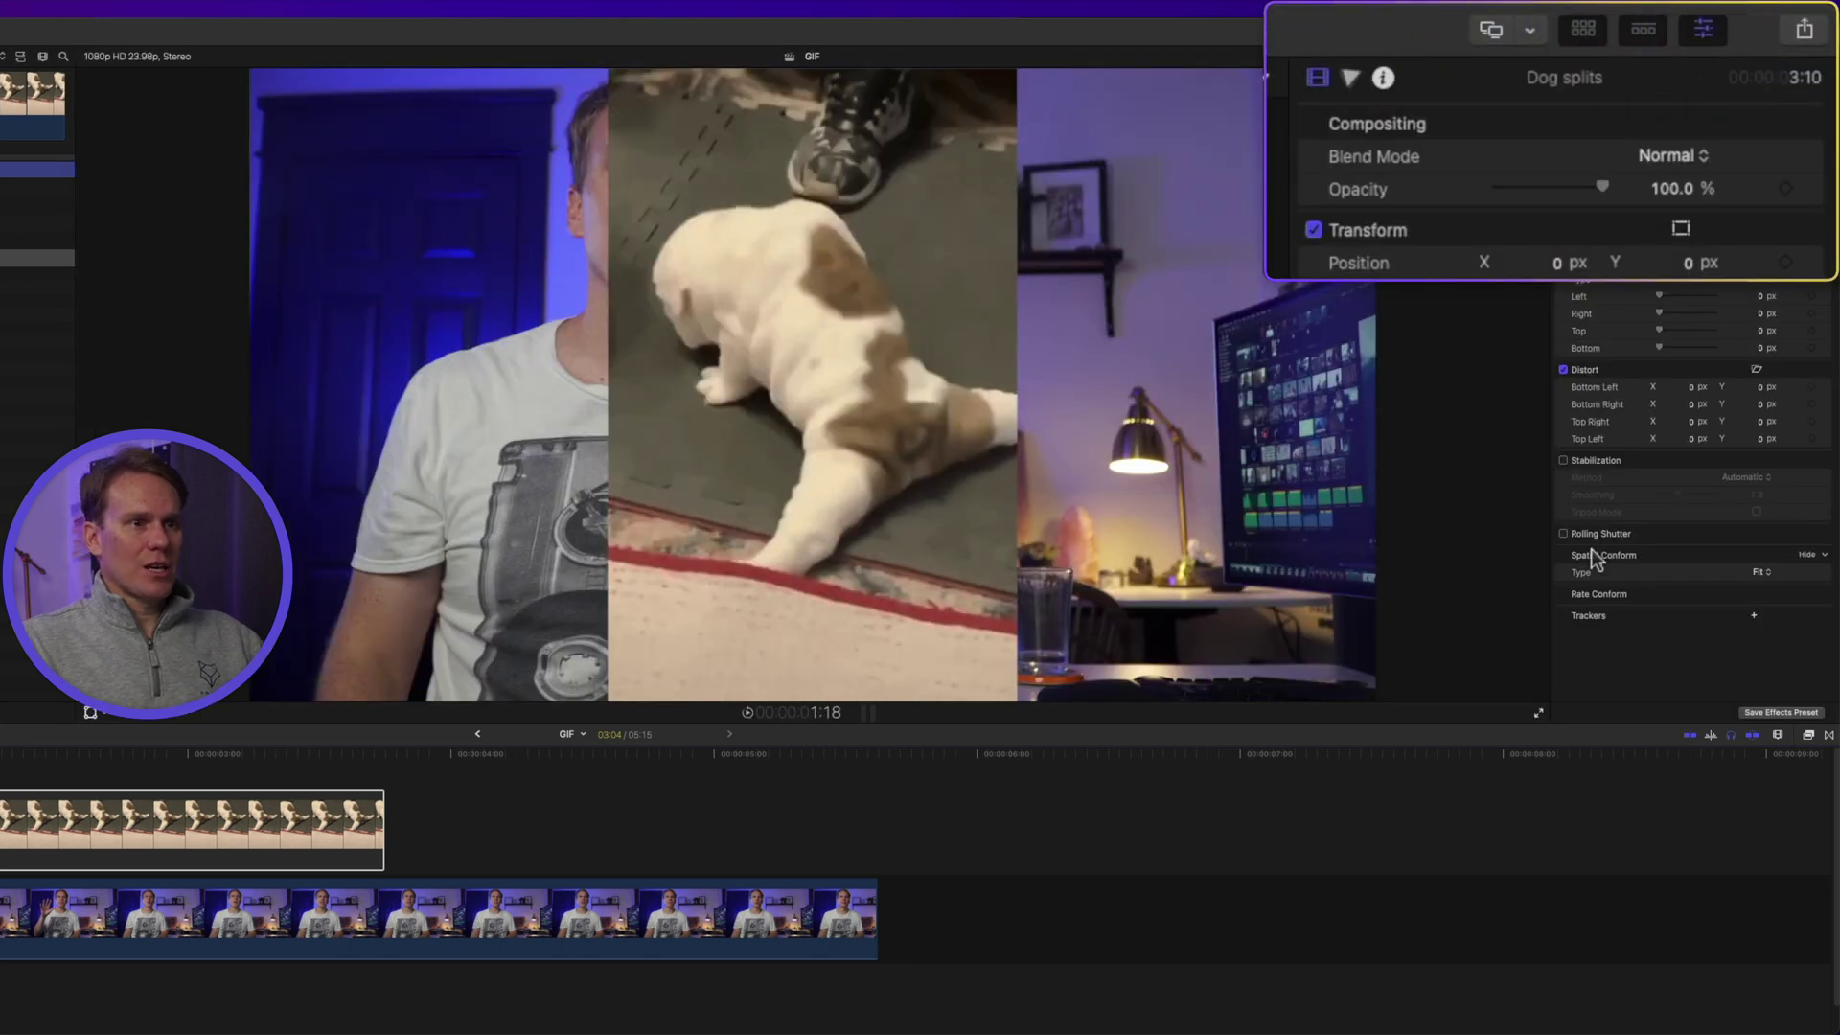
pyautogui.click(1766, 571)
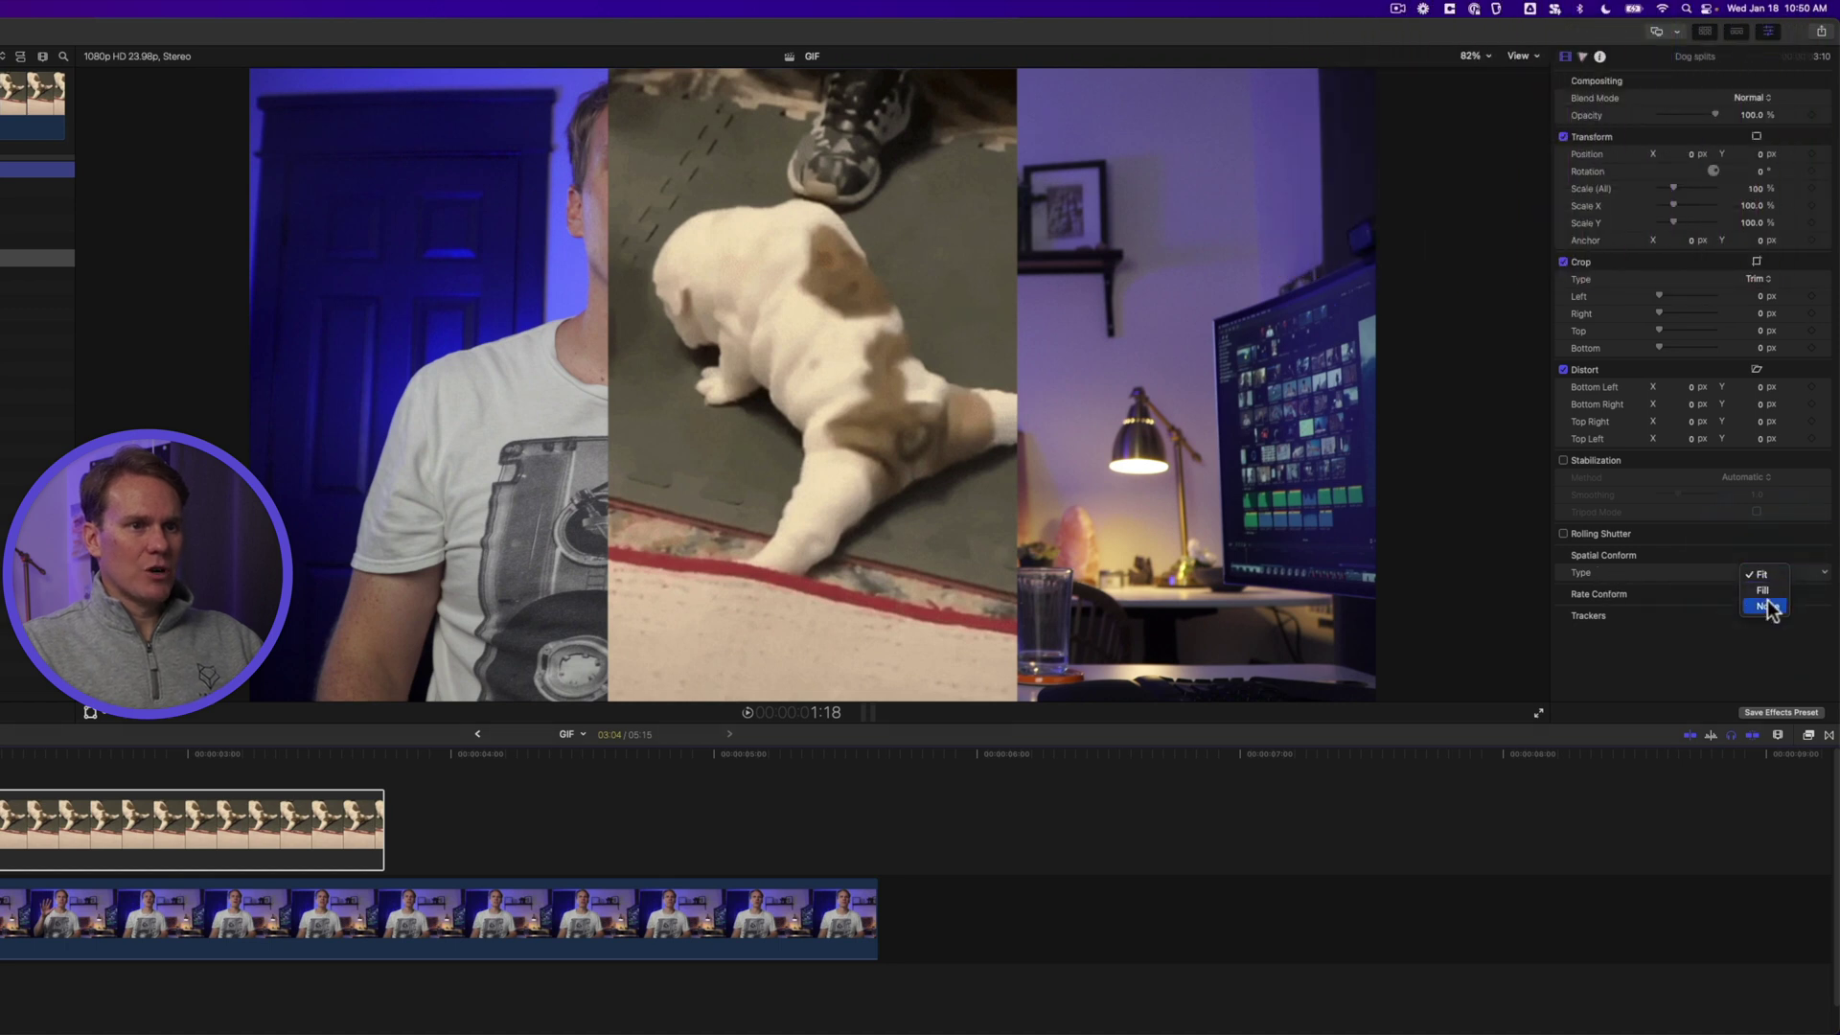
pyautogui.click(1766, 606)
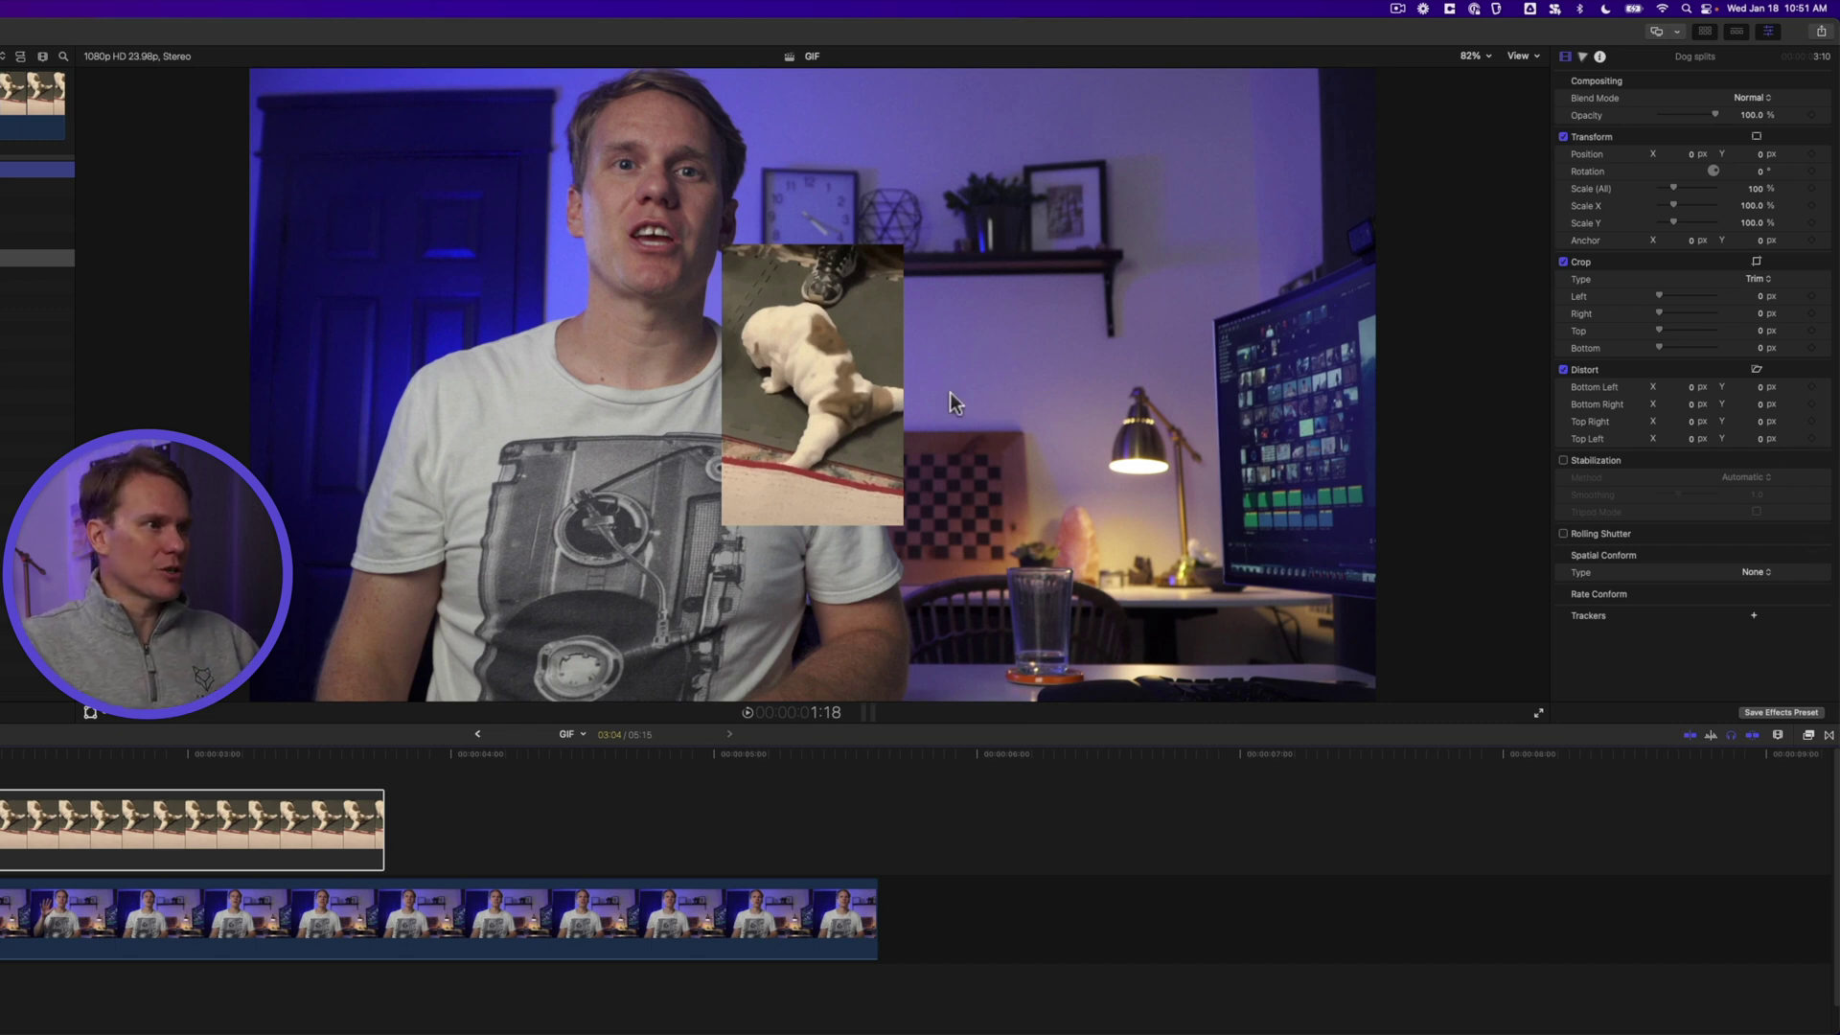
# With on-screen Transform, scale Dog splits to about 145% and place it right, unrotated
pyautogui.rightClick(791, 356)
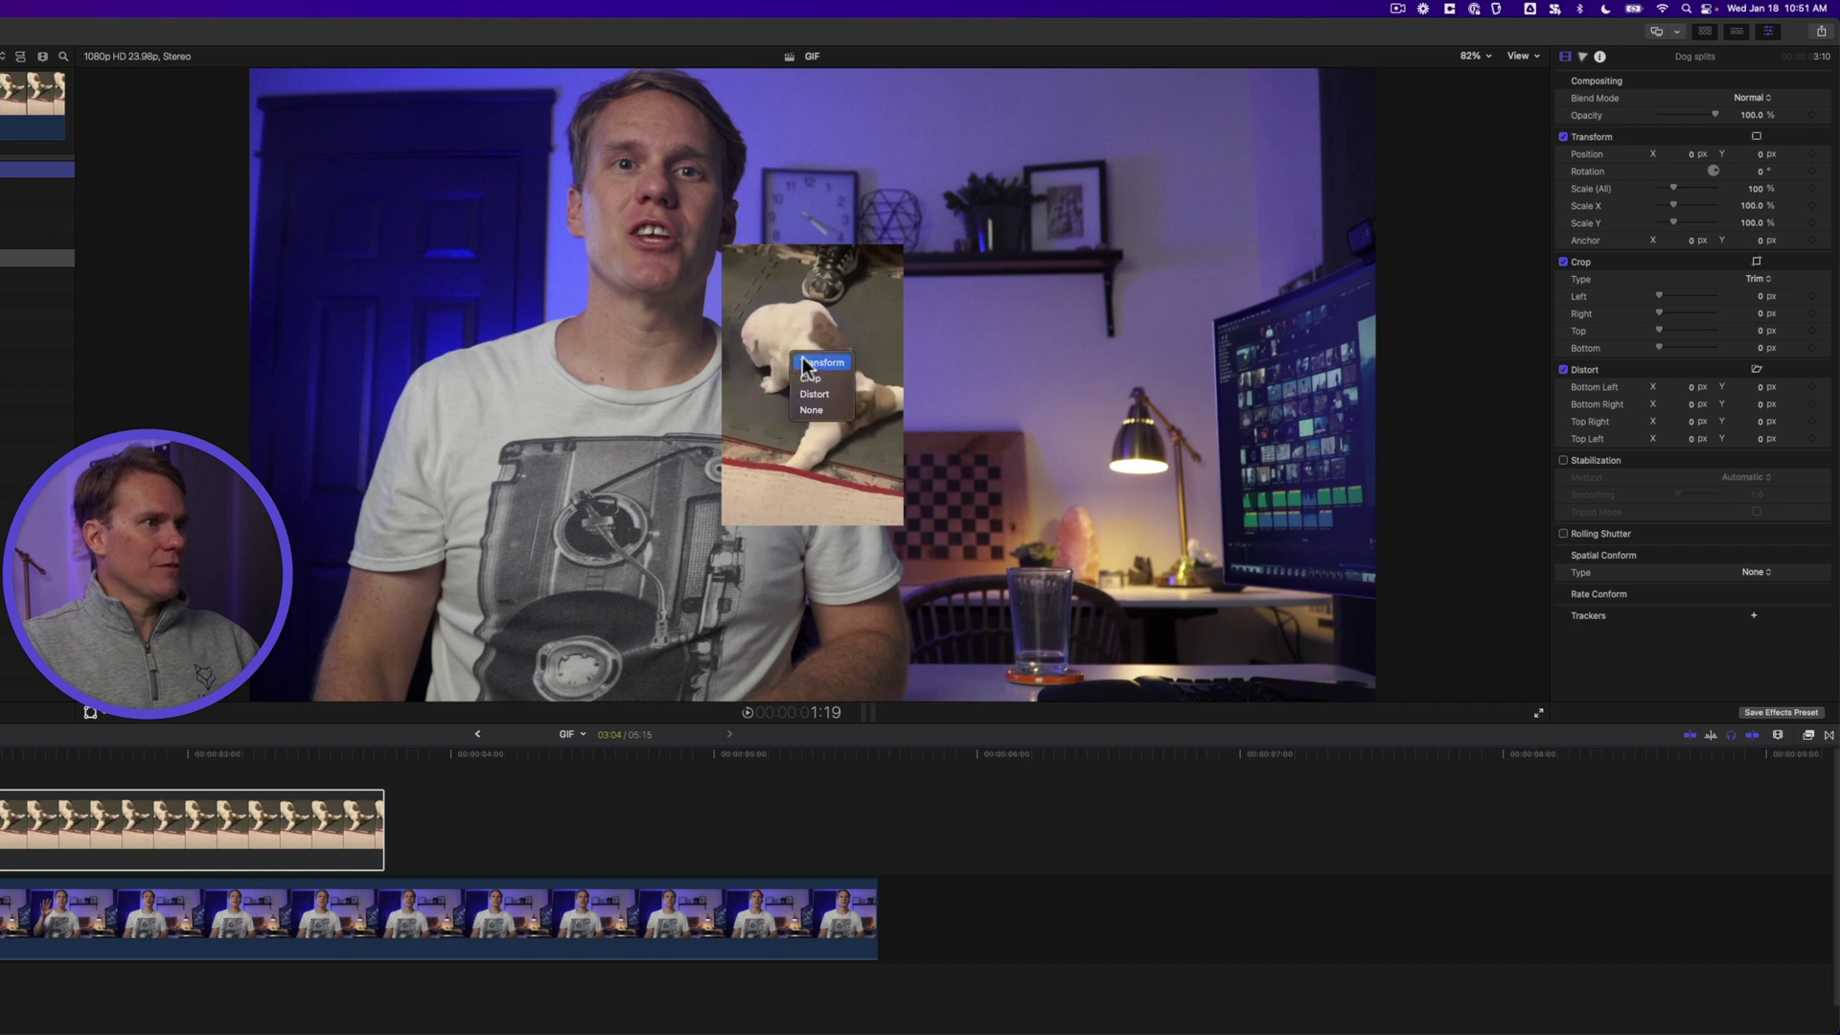
pyautogui.click(837, 364)
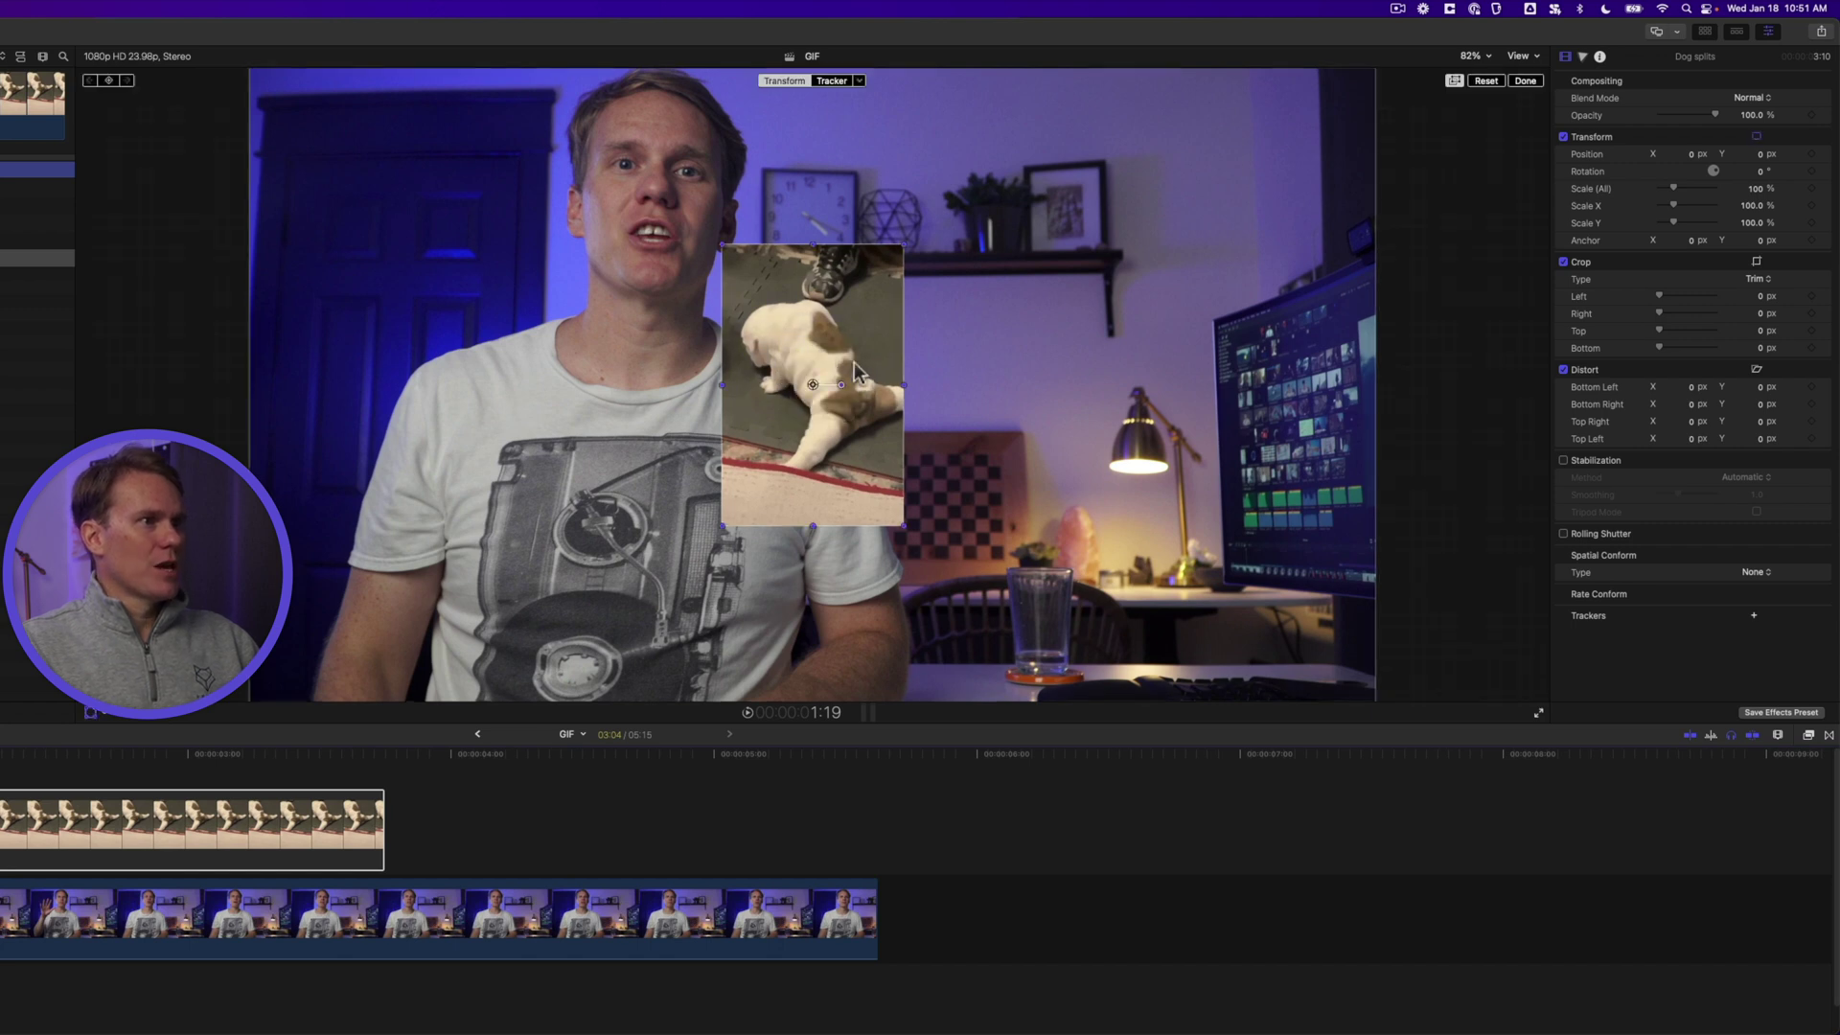
pyautogui.moveTo(858, 319); pyautogui.dragTo(1128, 405)
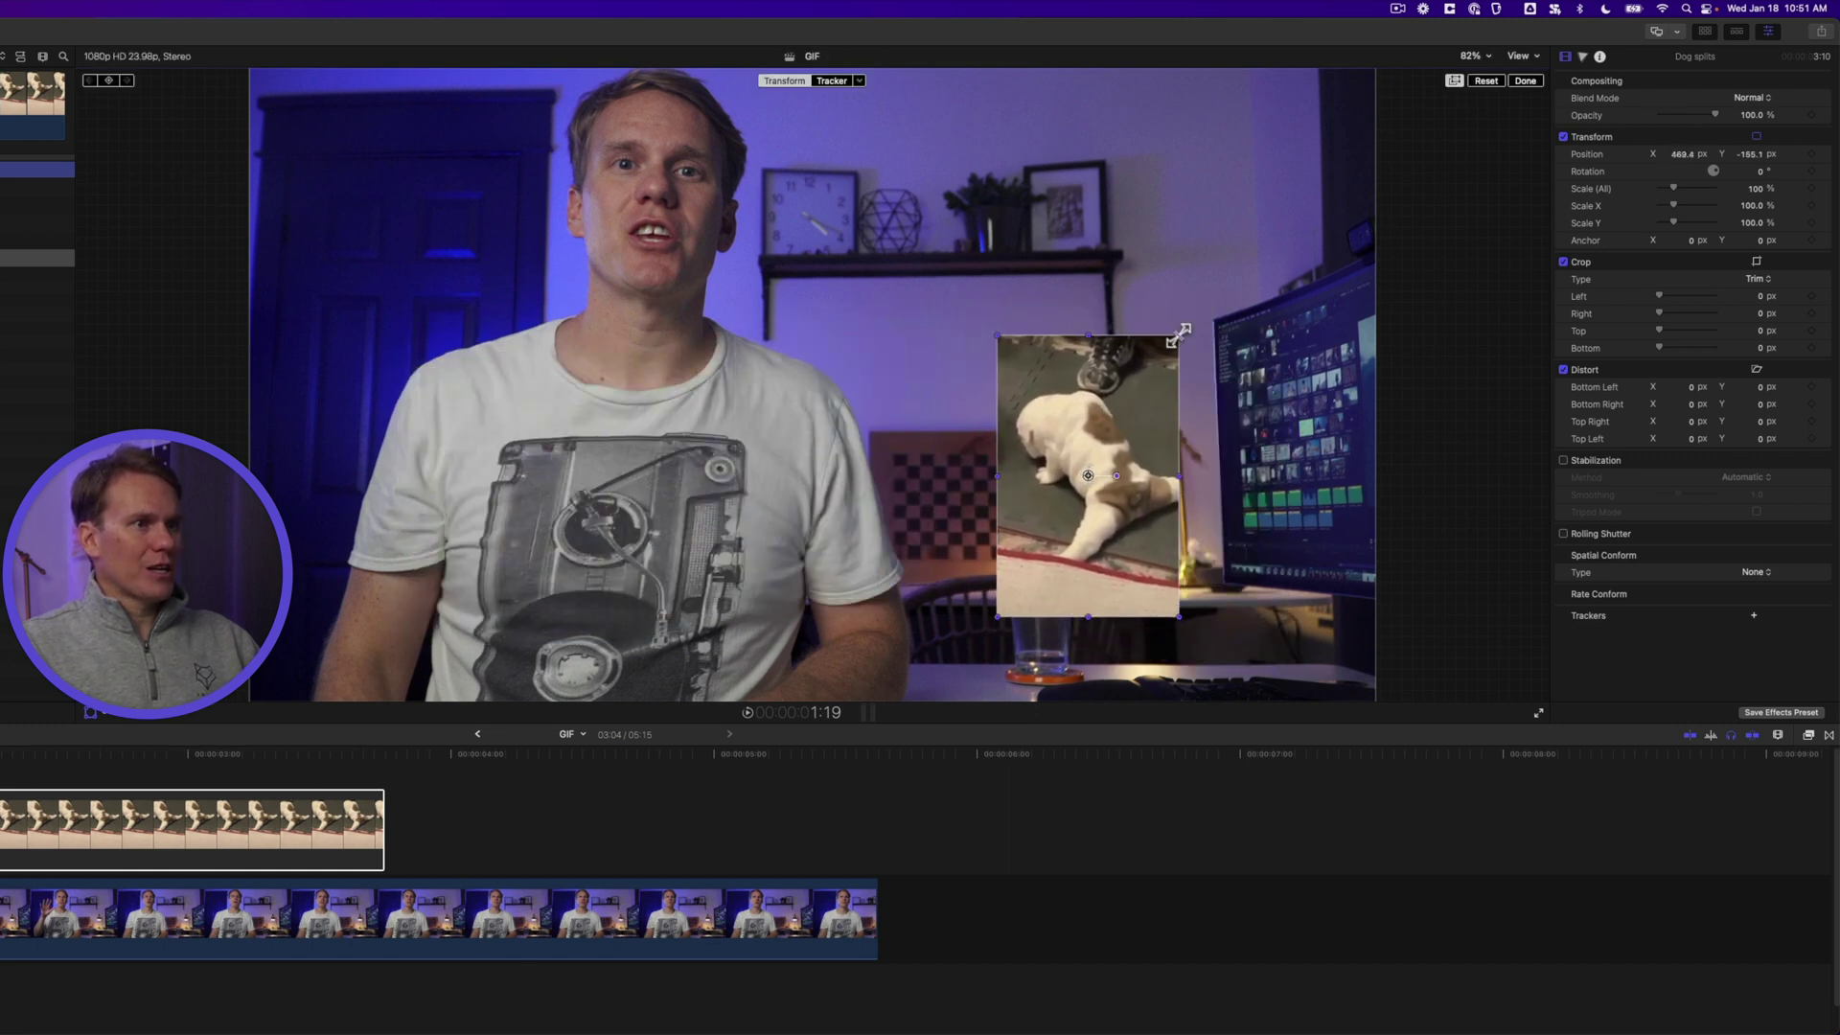
pyautogui.moveTo(1178, 336); pyautogui.dragTo(1203, 297)
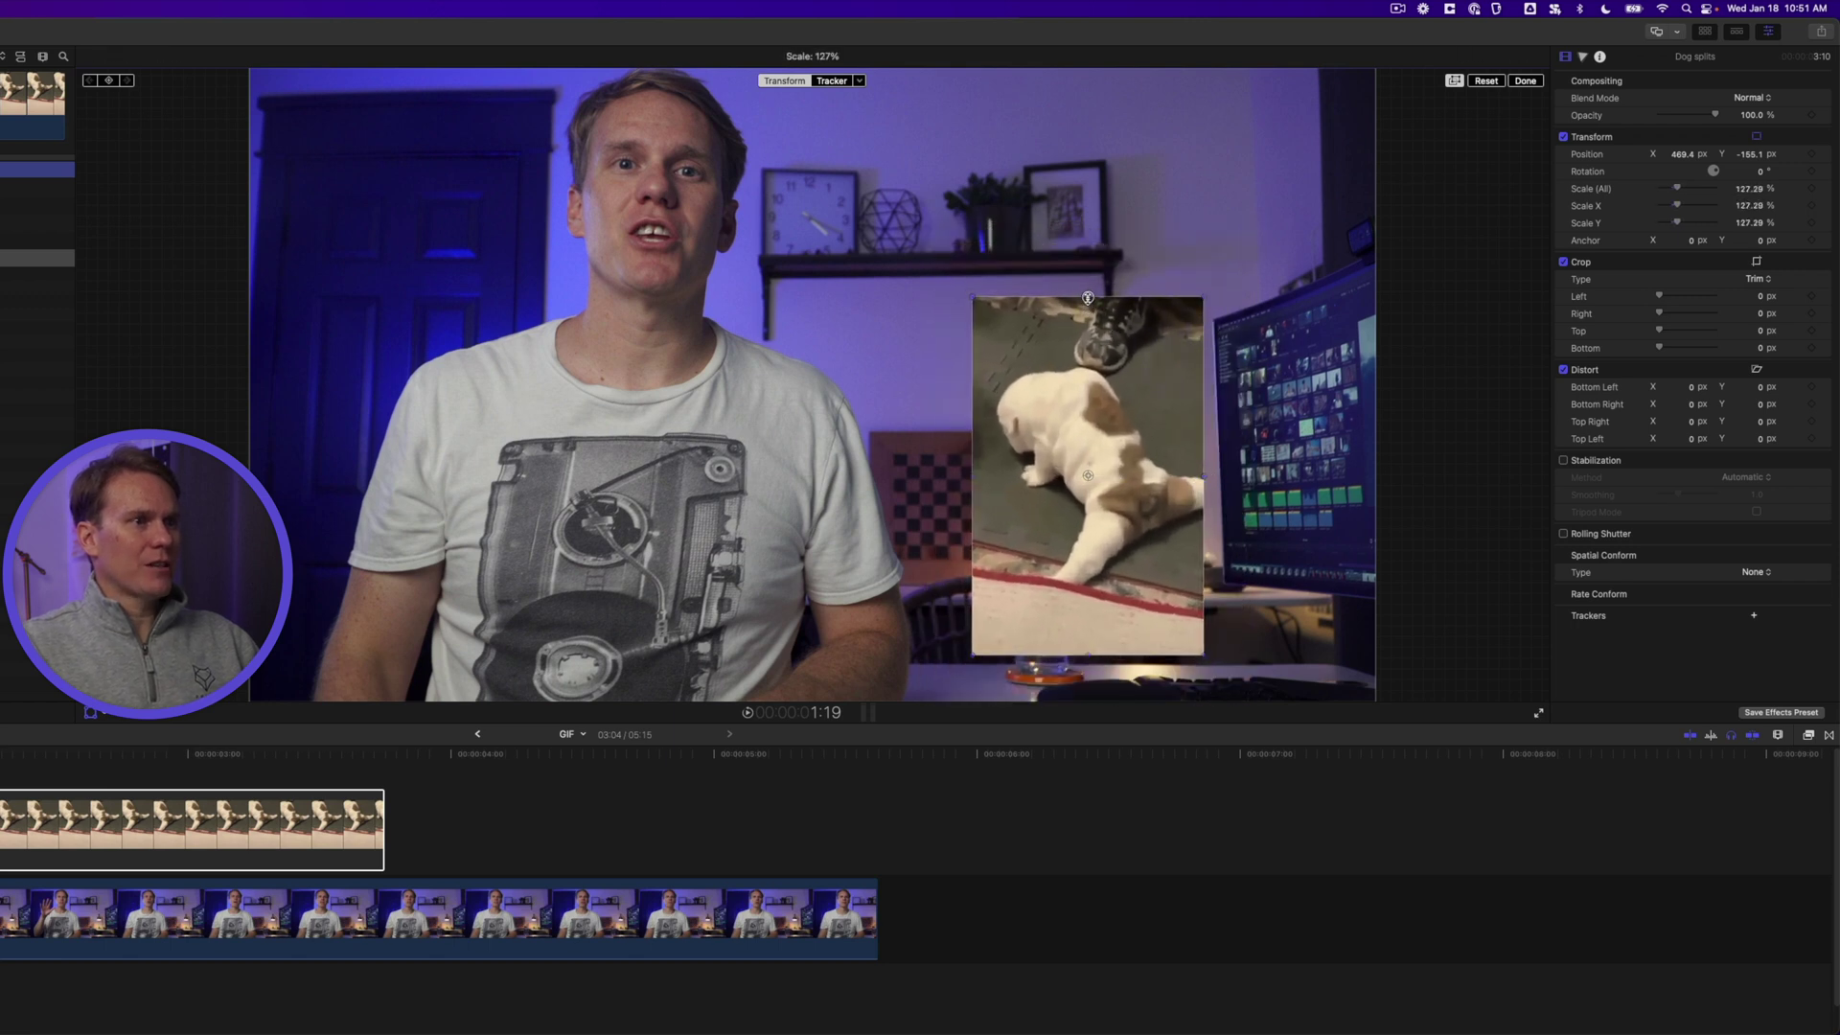
pyautogui.moveTo(1088, 298)
pyautogui.mouseDown()
pyautogui.moveTo(1111, 129)
pyautogui.moveTo(1108, 441)
pyautogui.moveTo(1093, 201)
pyautogui.moveTo(1108, 374)
pyautogui.moveTo(1101, 276)
pyautogui.mouseUp()
pyautogui.press('shift')
pyautogui.moveTo(1112, 418); pyautogui.dragTo(1169, 407)
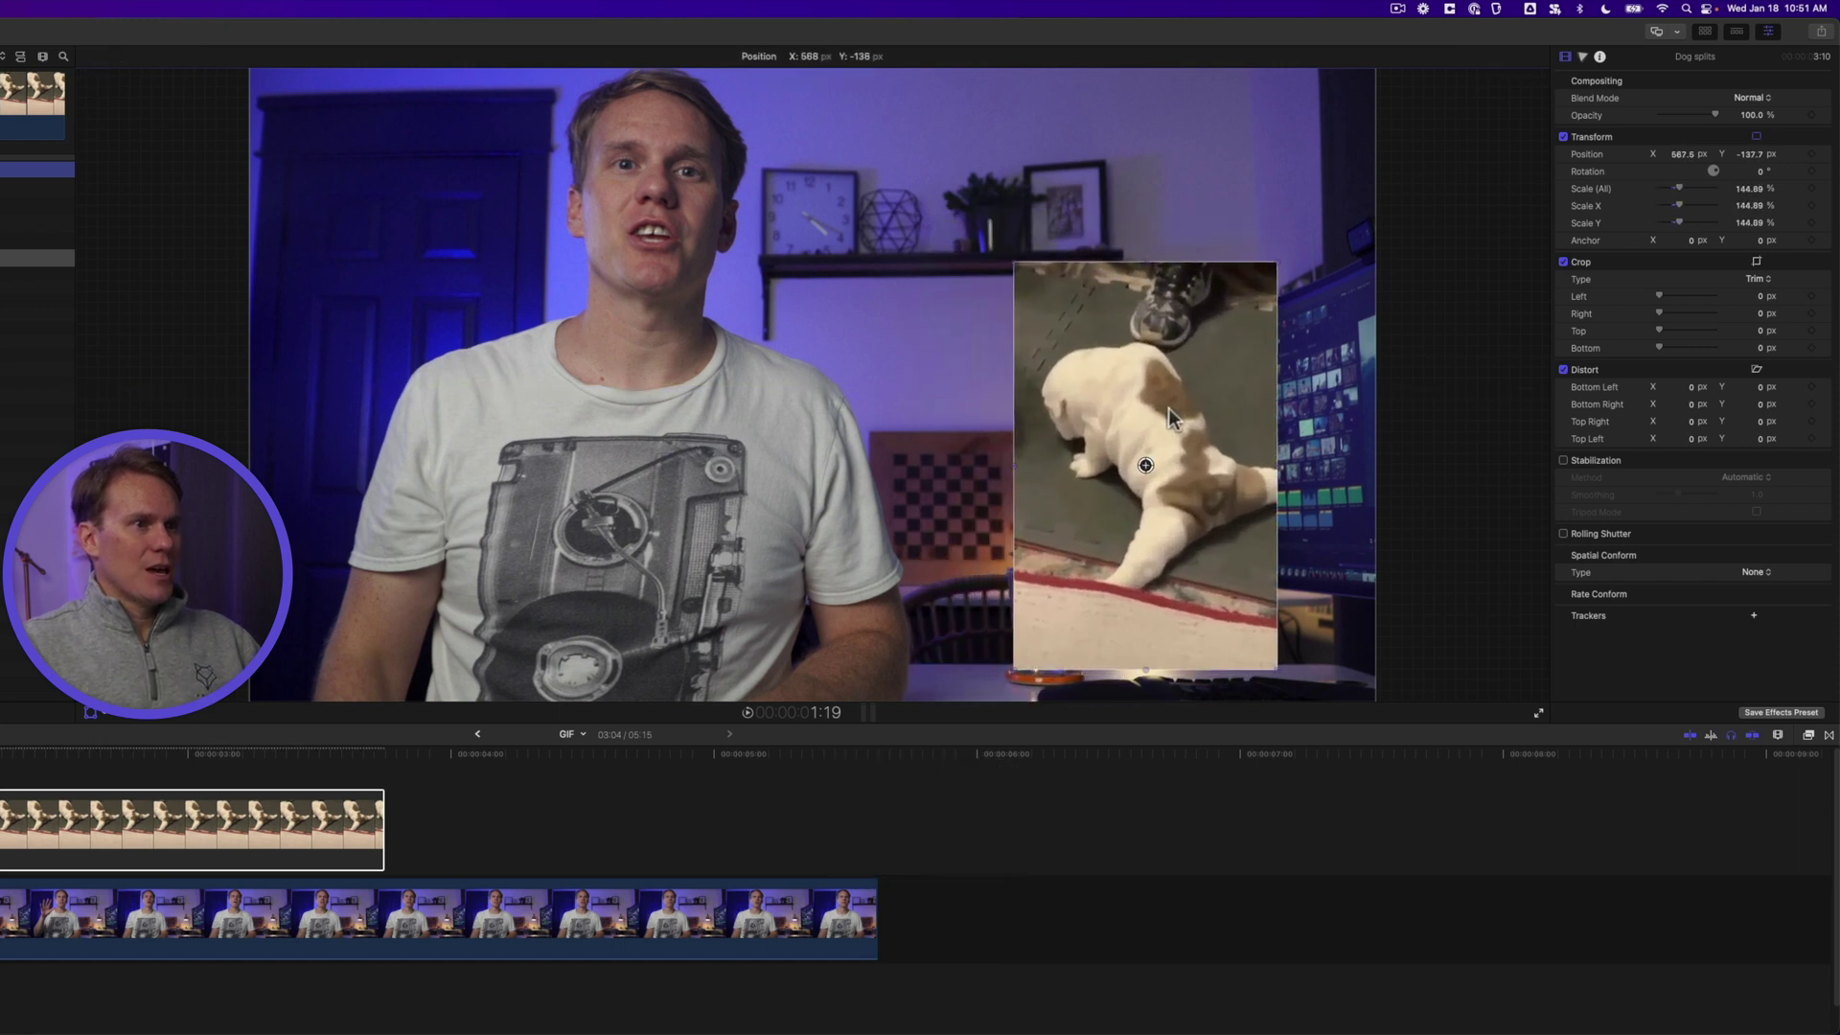
pyautogui.moveTo(1173, 470); pyautogui.dragTo(1440, 404)
pyautogui.moveTo(1153, 450); pyautogui.dragTo(1148, 411)
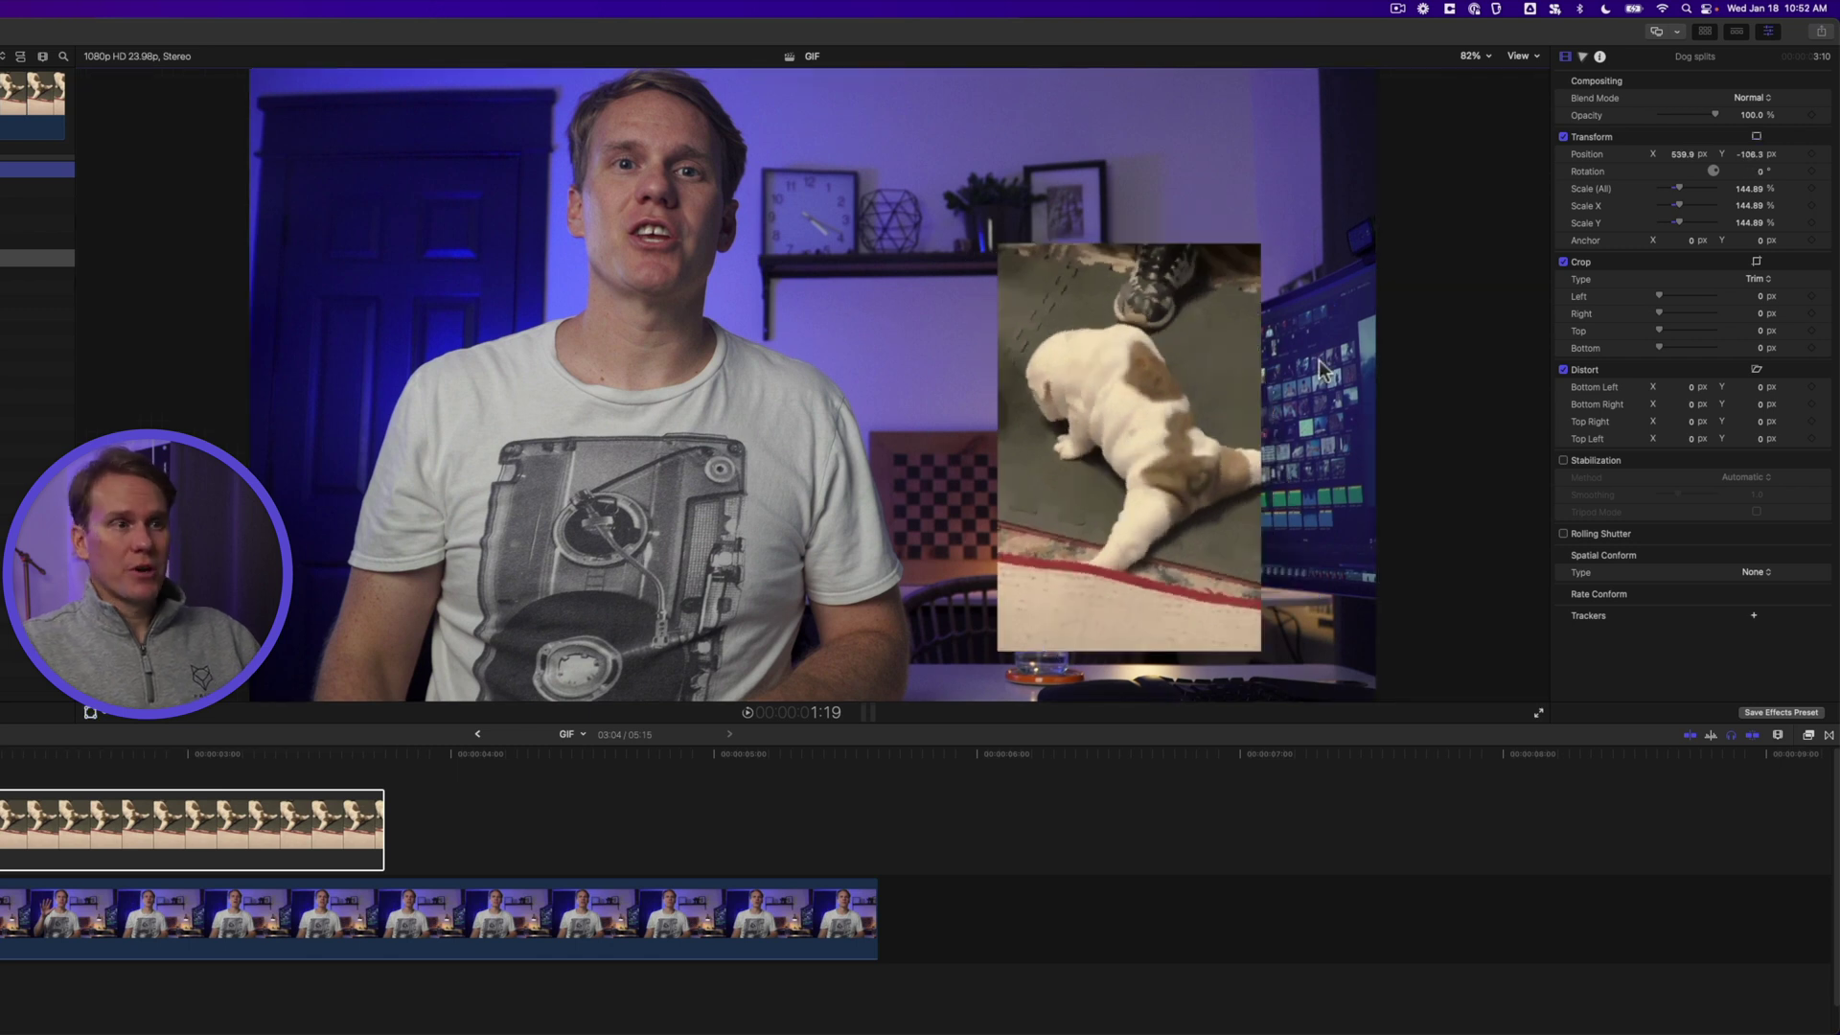
# Crop Dog splits in the viewer to Top 76.1 and Bottom 67.6
pyautogui.rightClick(1073, 323)
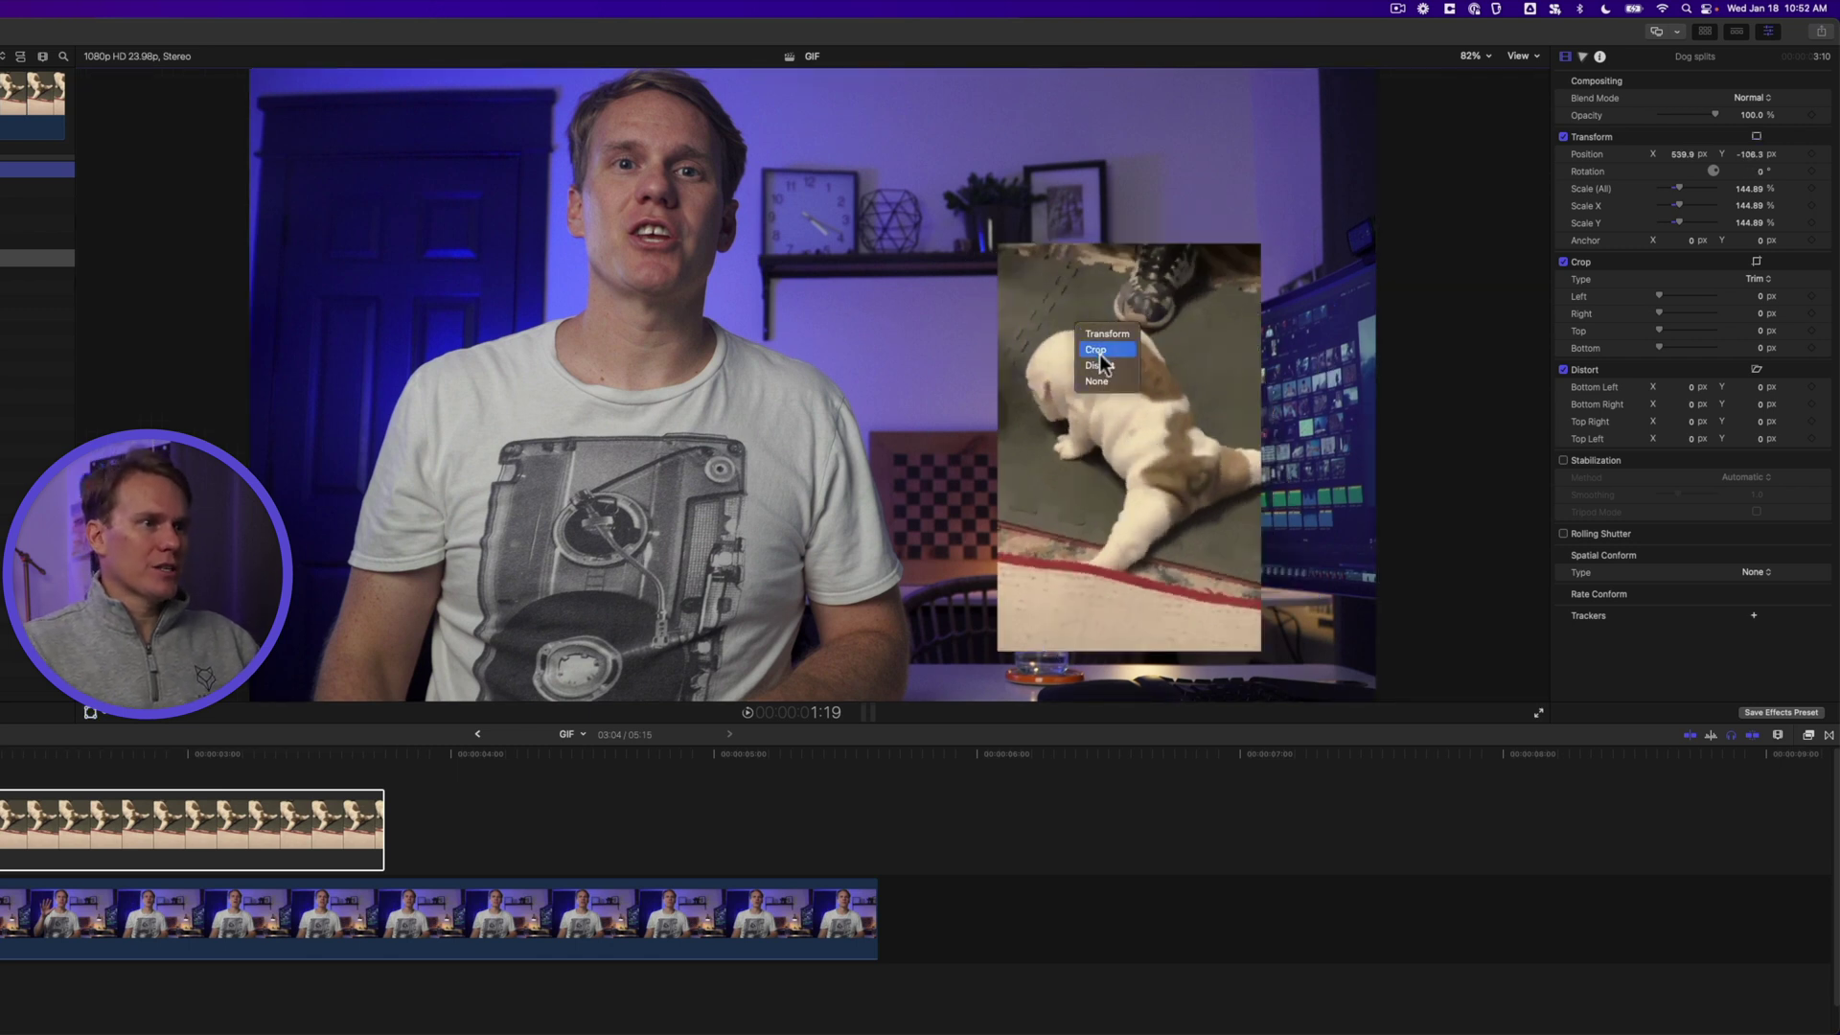
pyautogui.click(1099, 351)
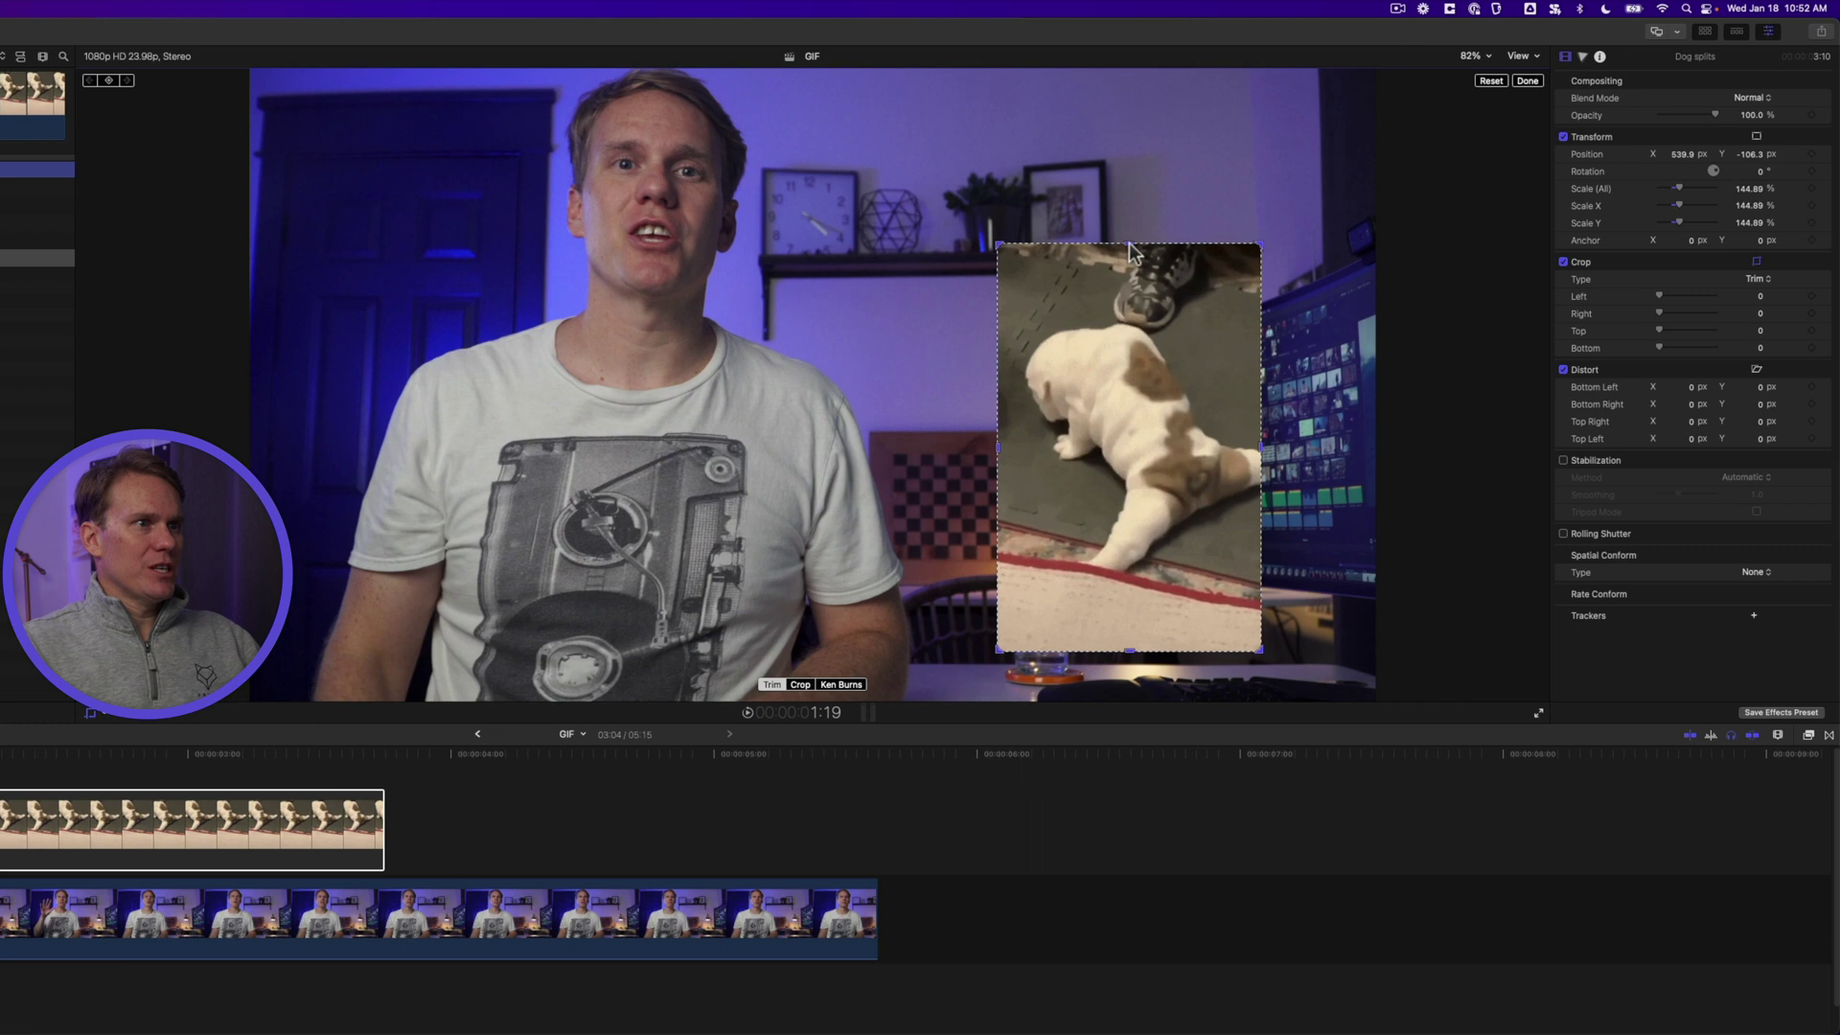
pyautogui.moveTo(1128, 243); pyautogui.dragTo(1136, 308)
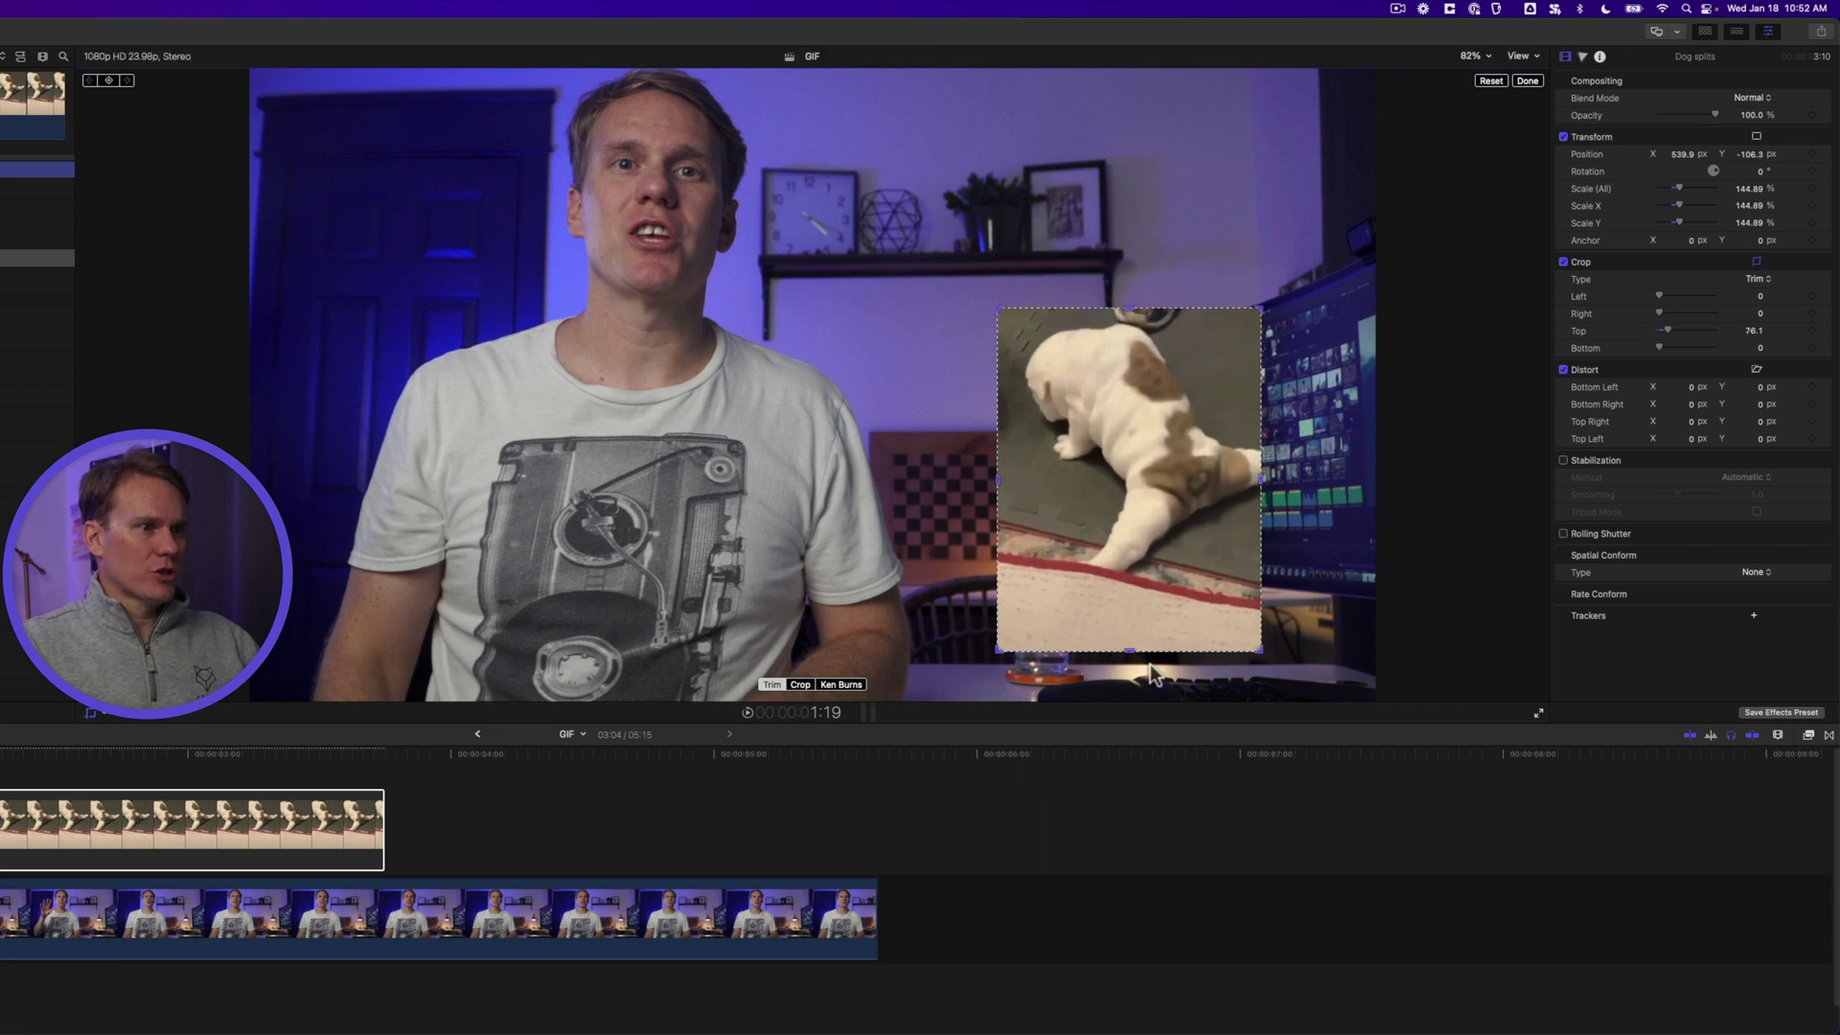
pyautogui.moveTo(1132, 651); pyautogui.dragTo(1134, 592)
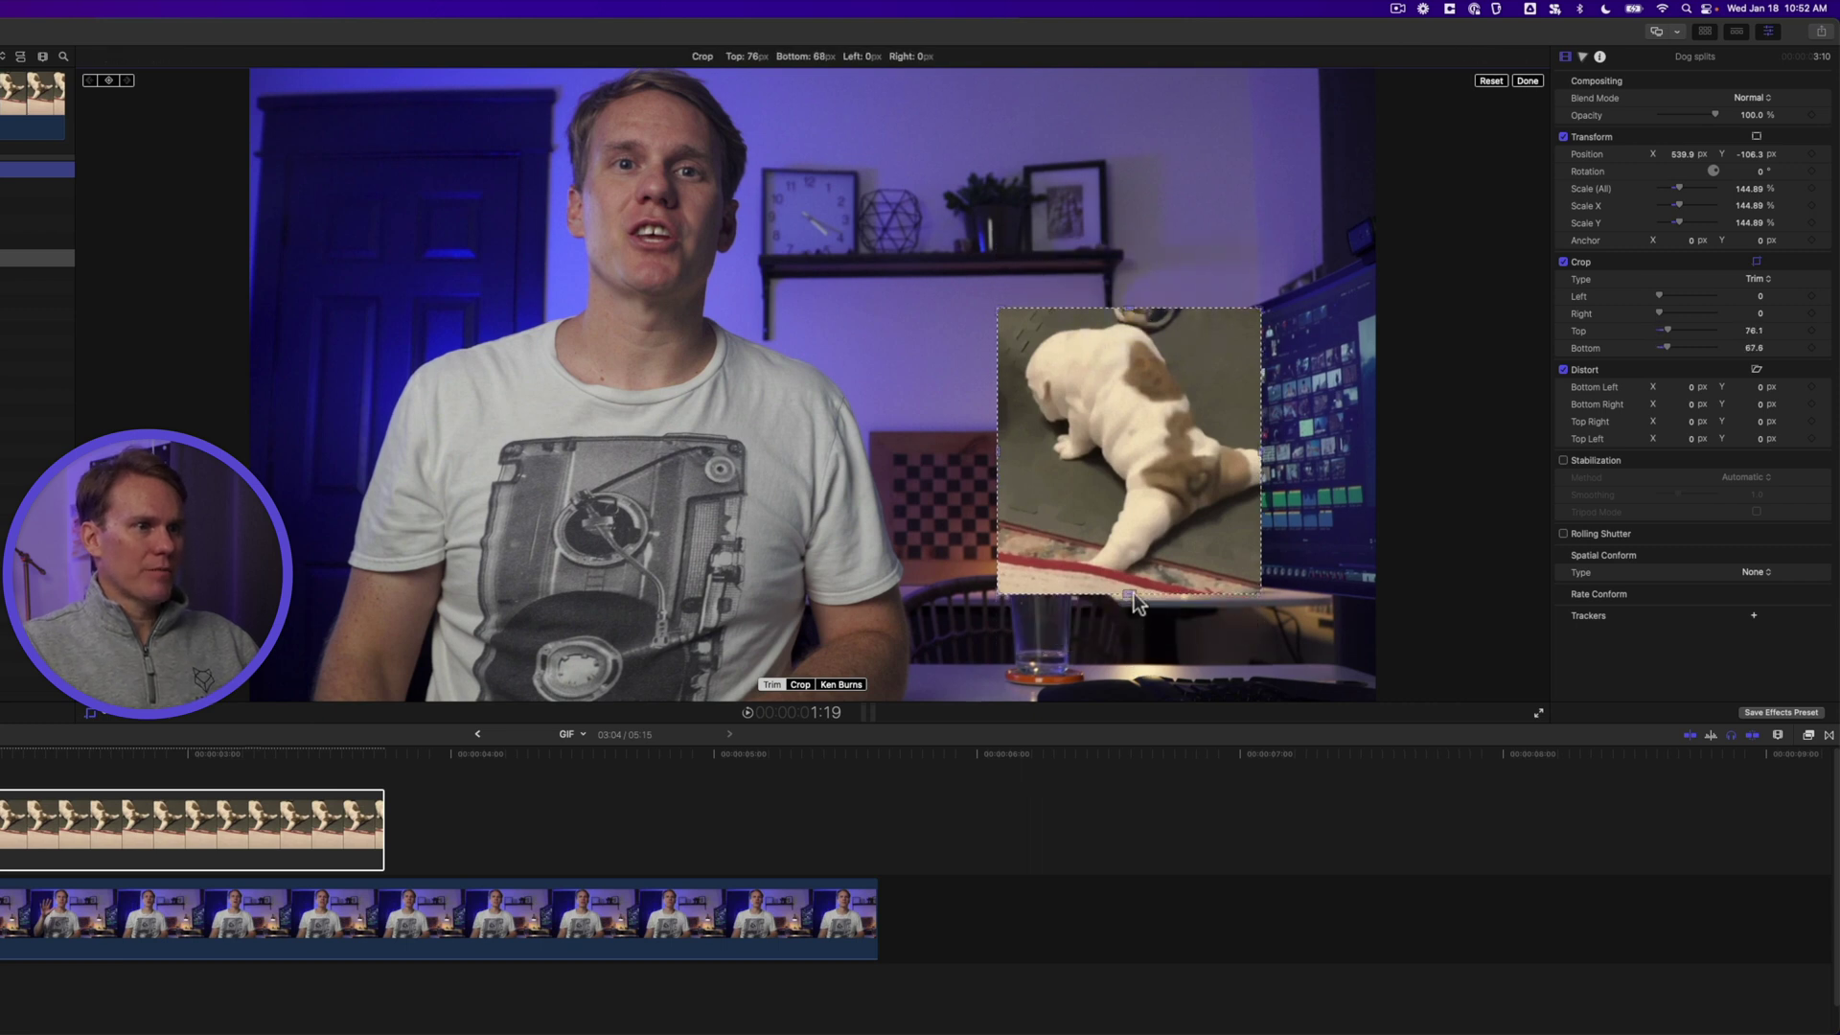
pyautogui.click(1527, 82)
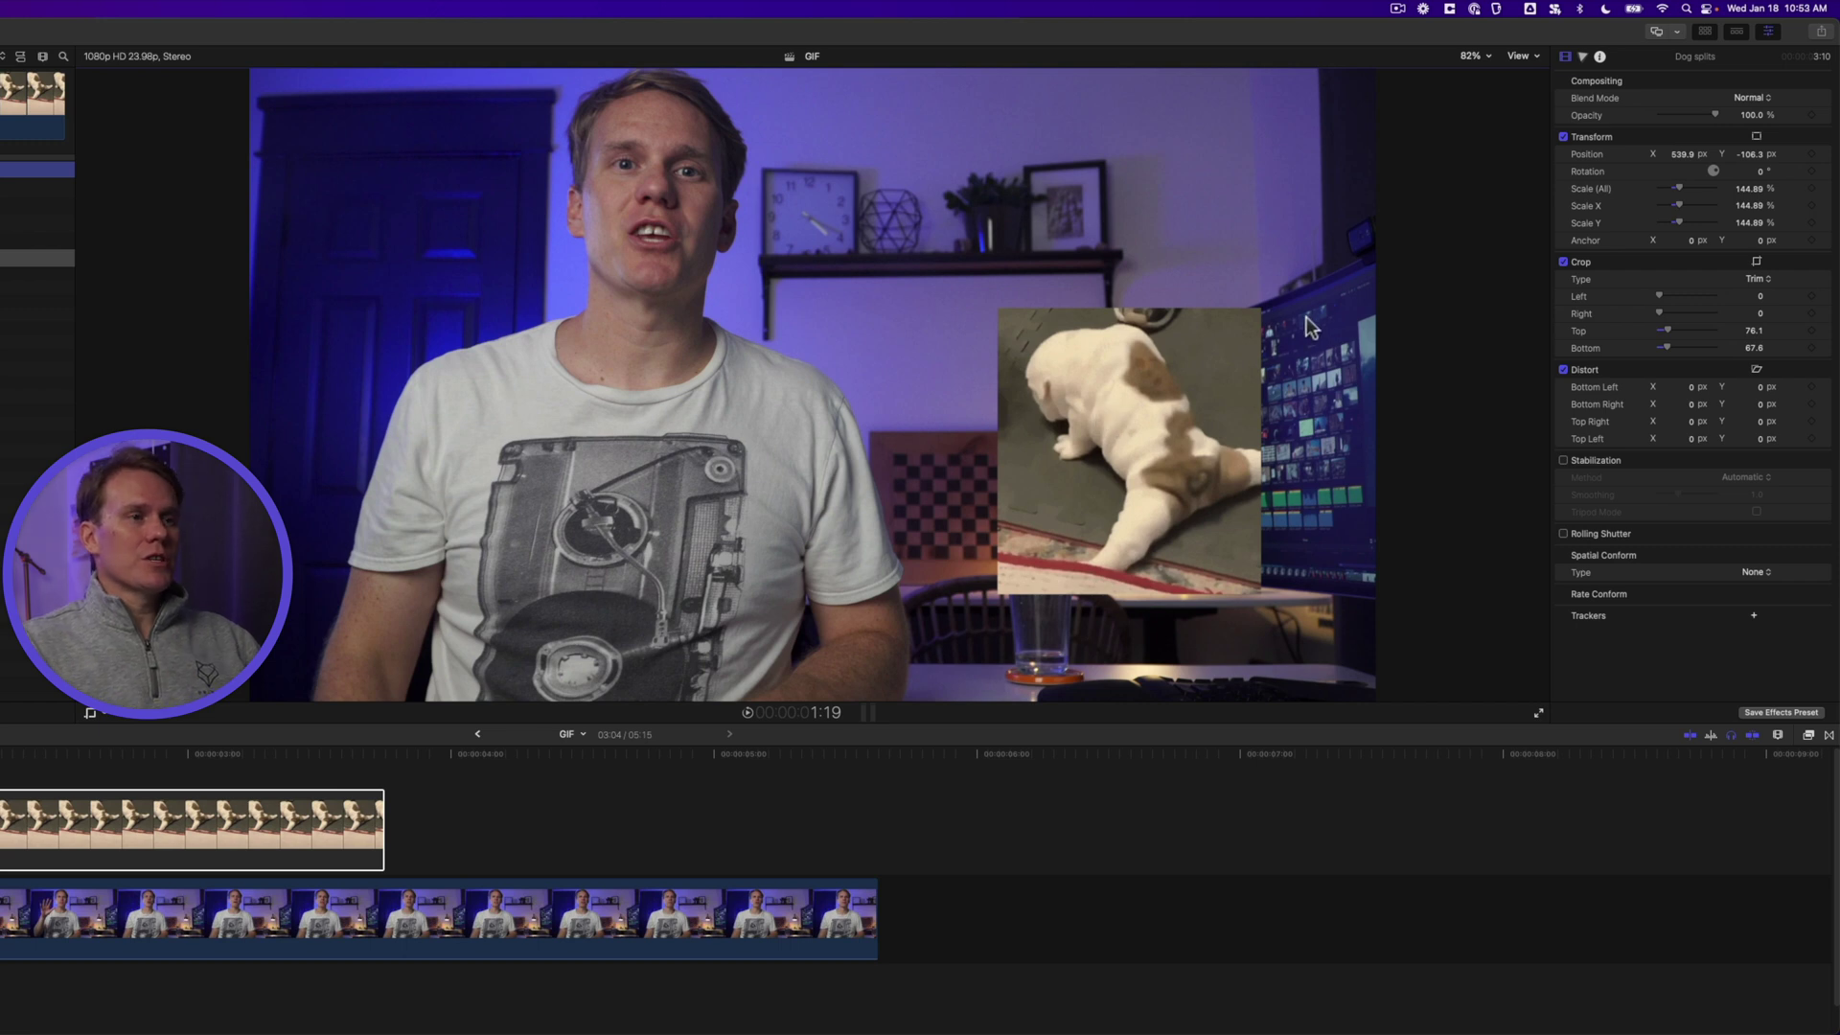
pyautogui.click(1748, 204)
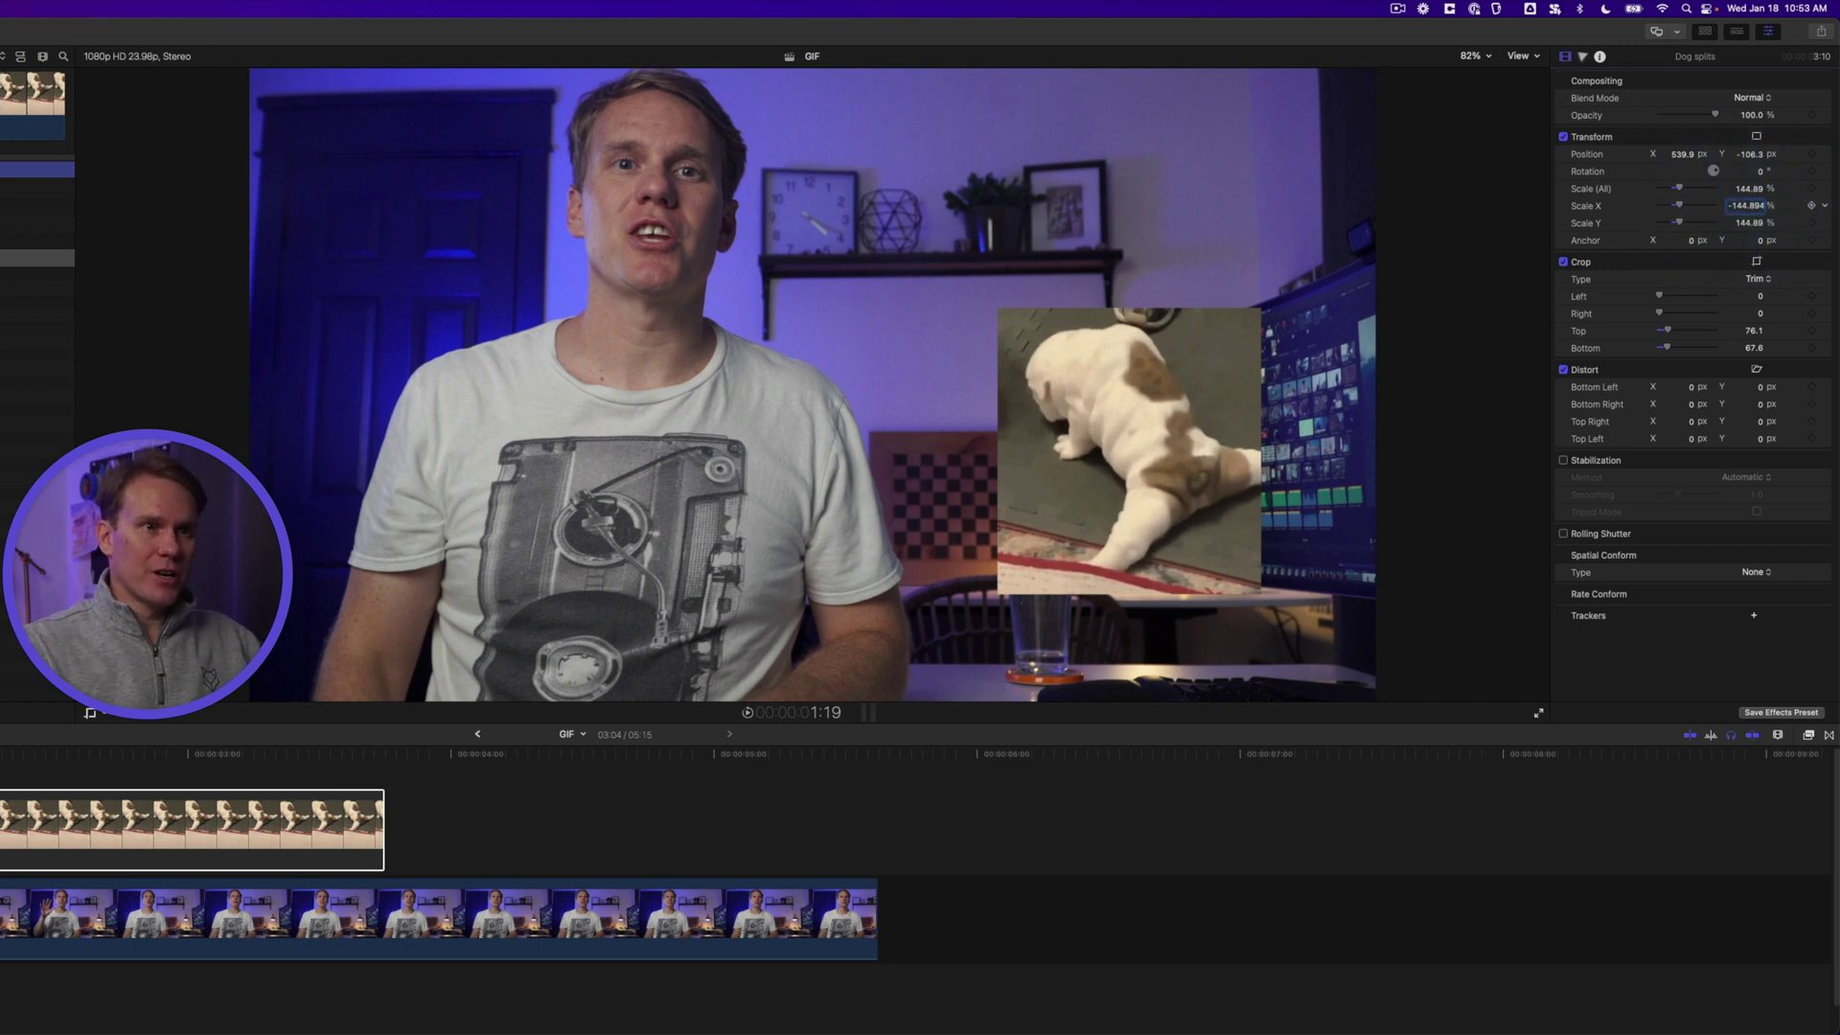
pyautogui.write('-')
pyautogui.press('Return')
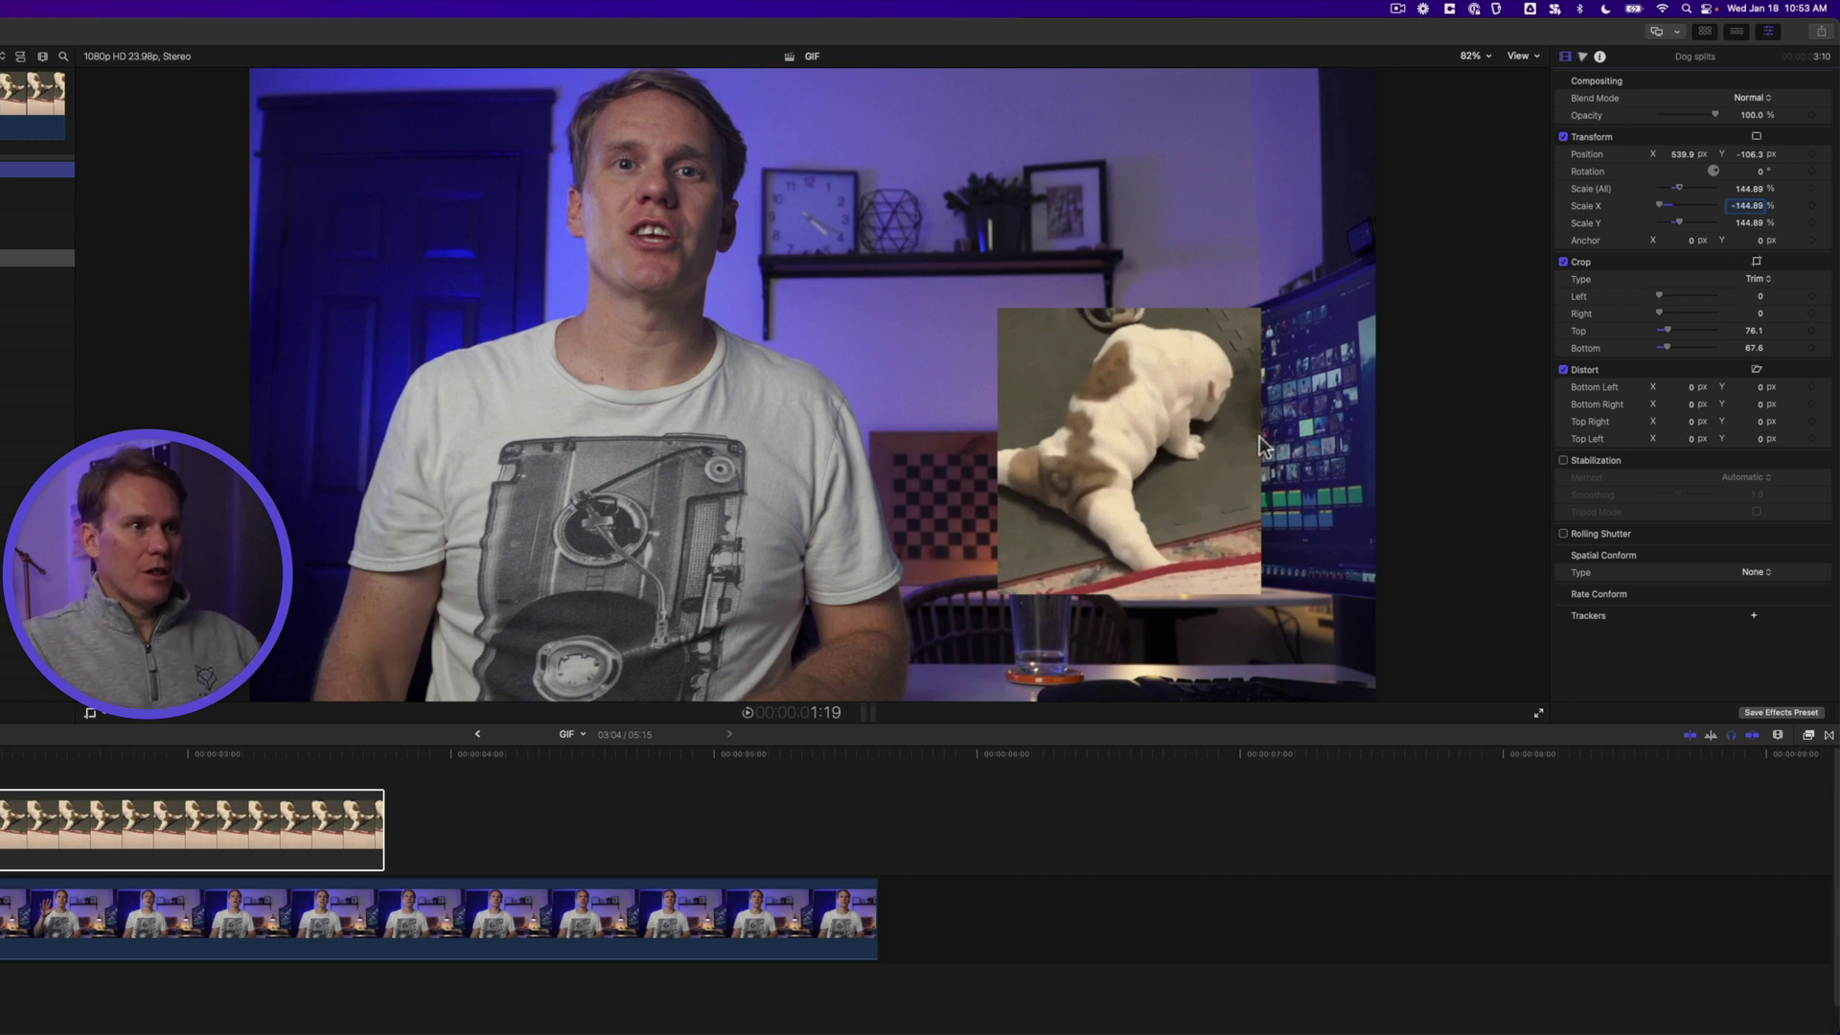
pyautogui.click(1742, 223)
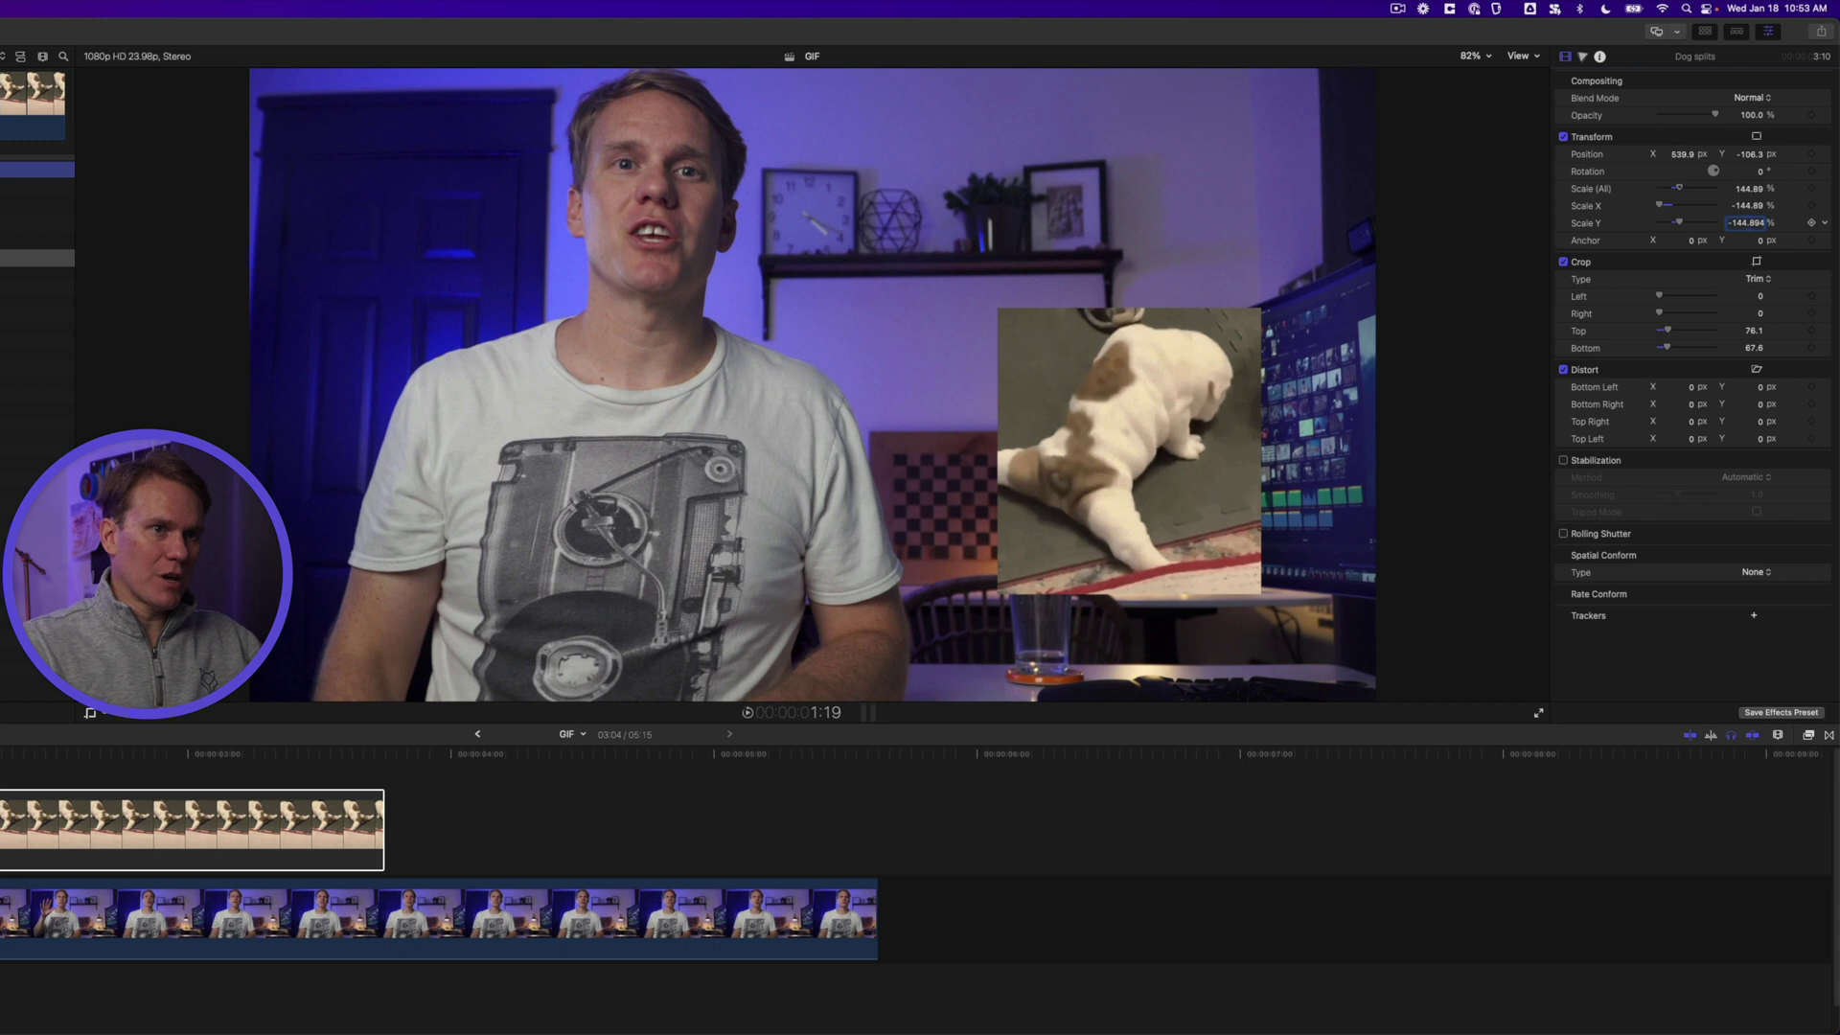
pyautogui.press('Return')
pyautogui.press('super+z')
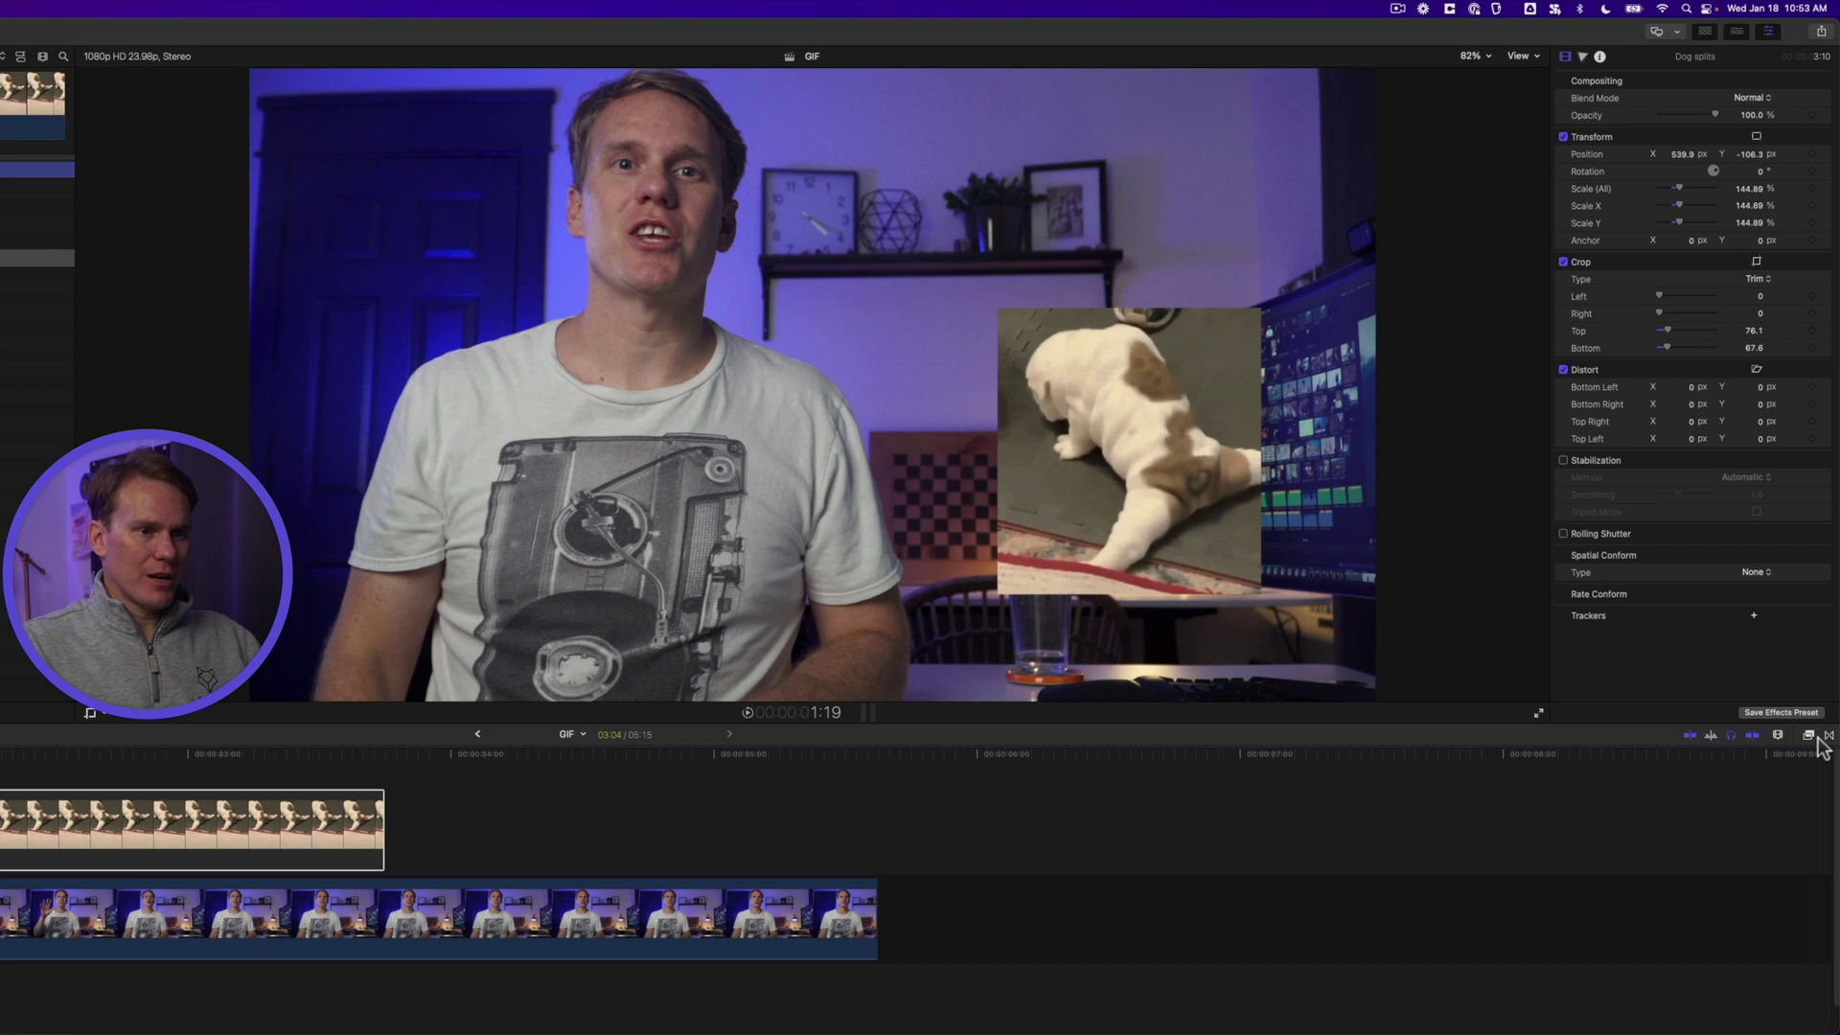
# Apply the Distortion effect Flipped to the Dog splits clip
pyautogui.click(1809, 735)
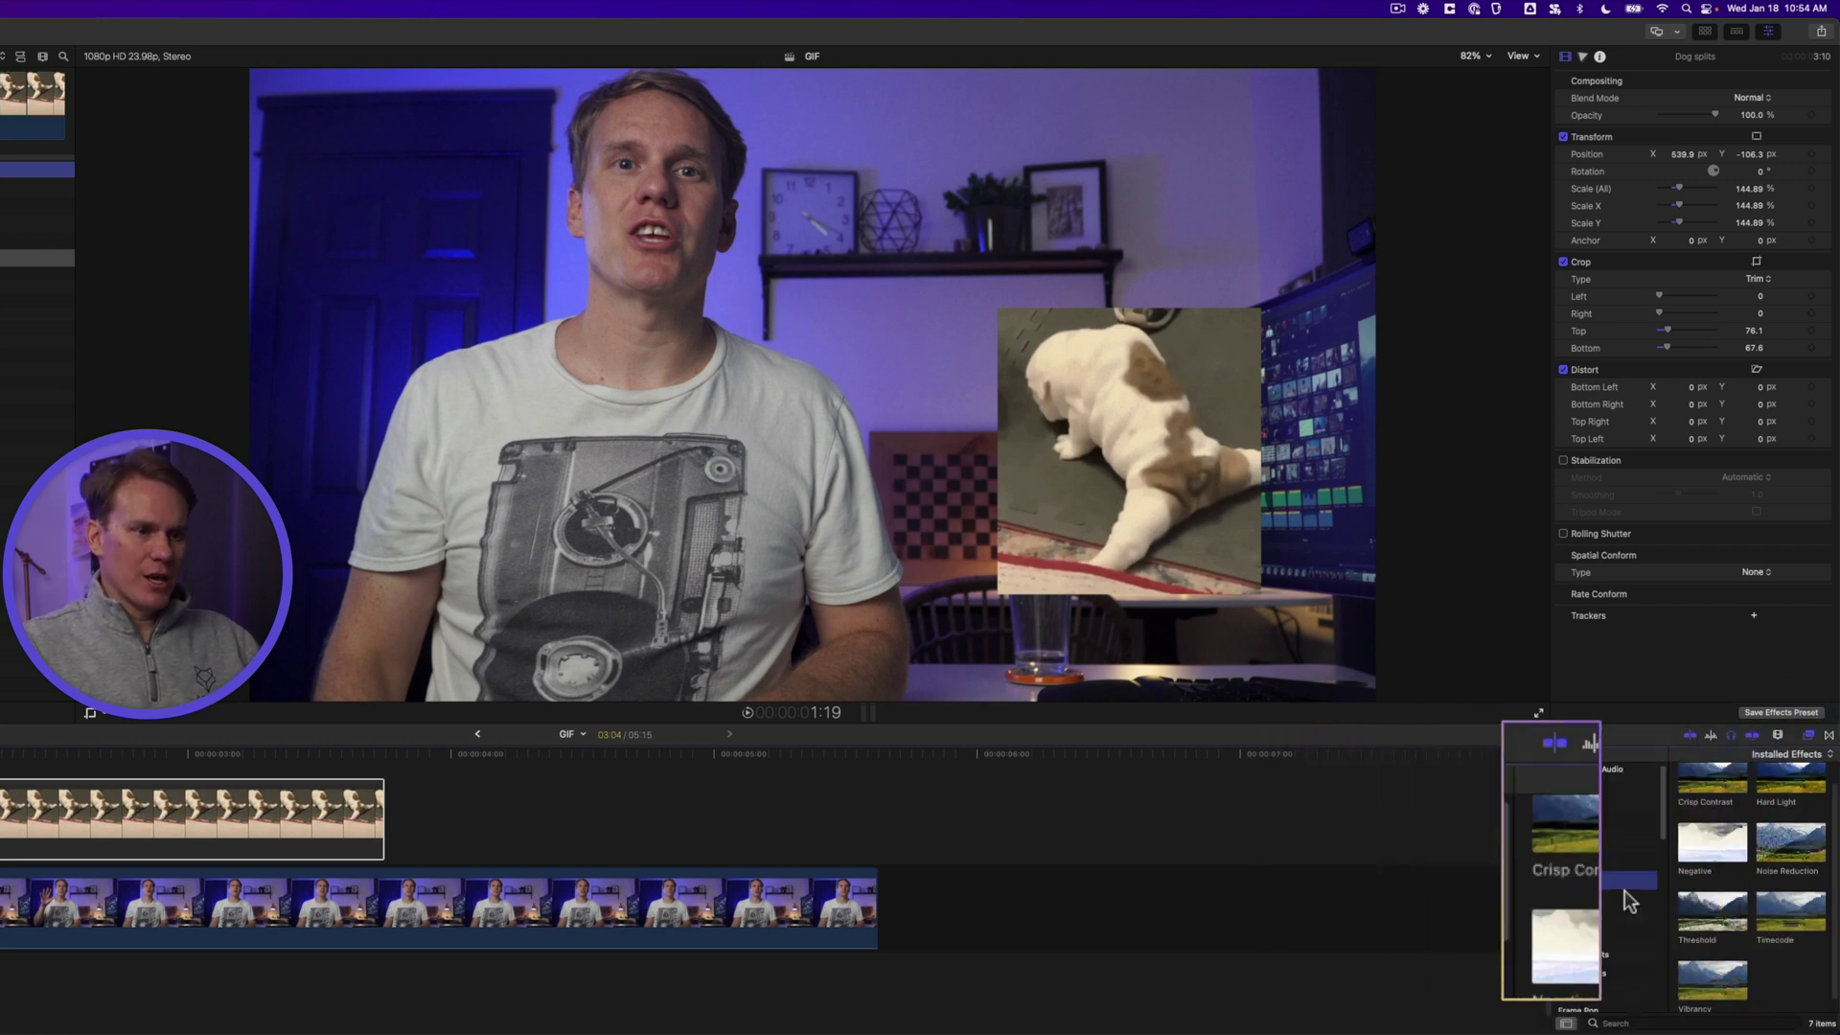
pyautogui.click(1602, 944)
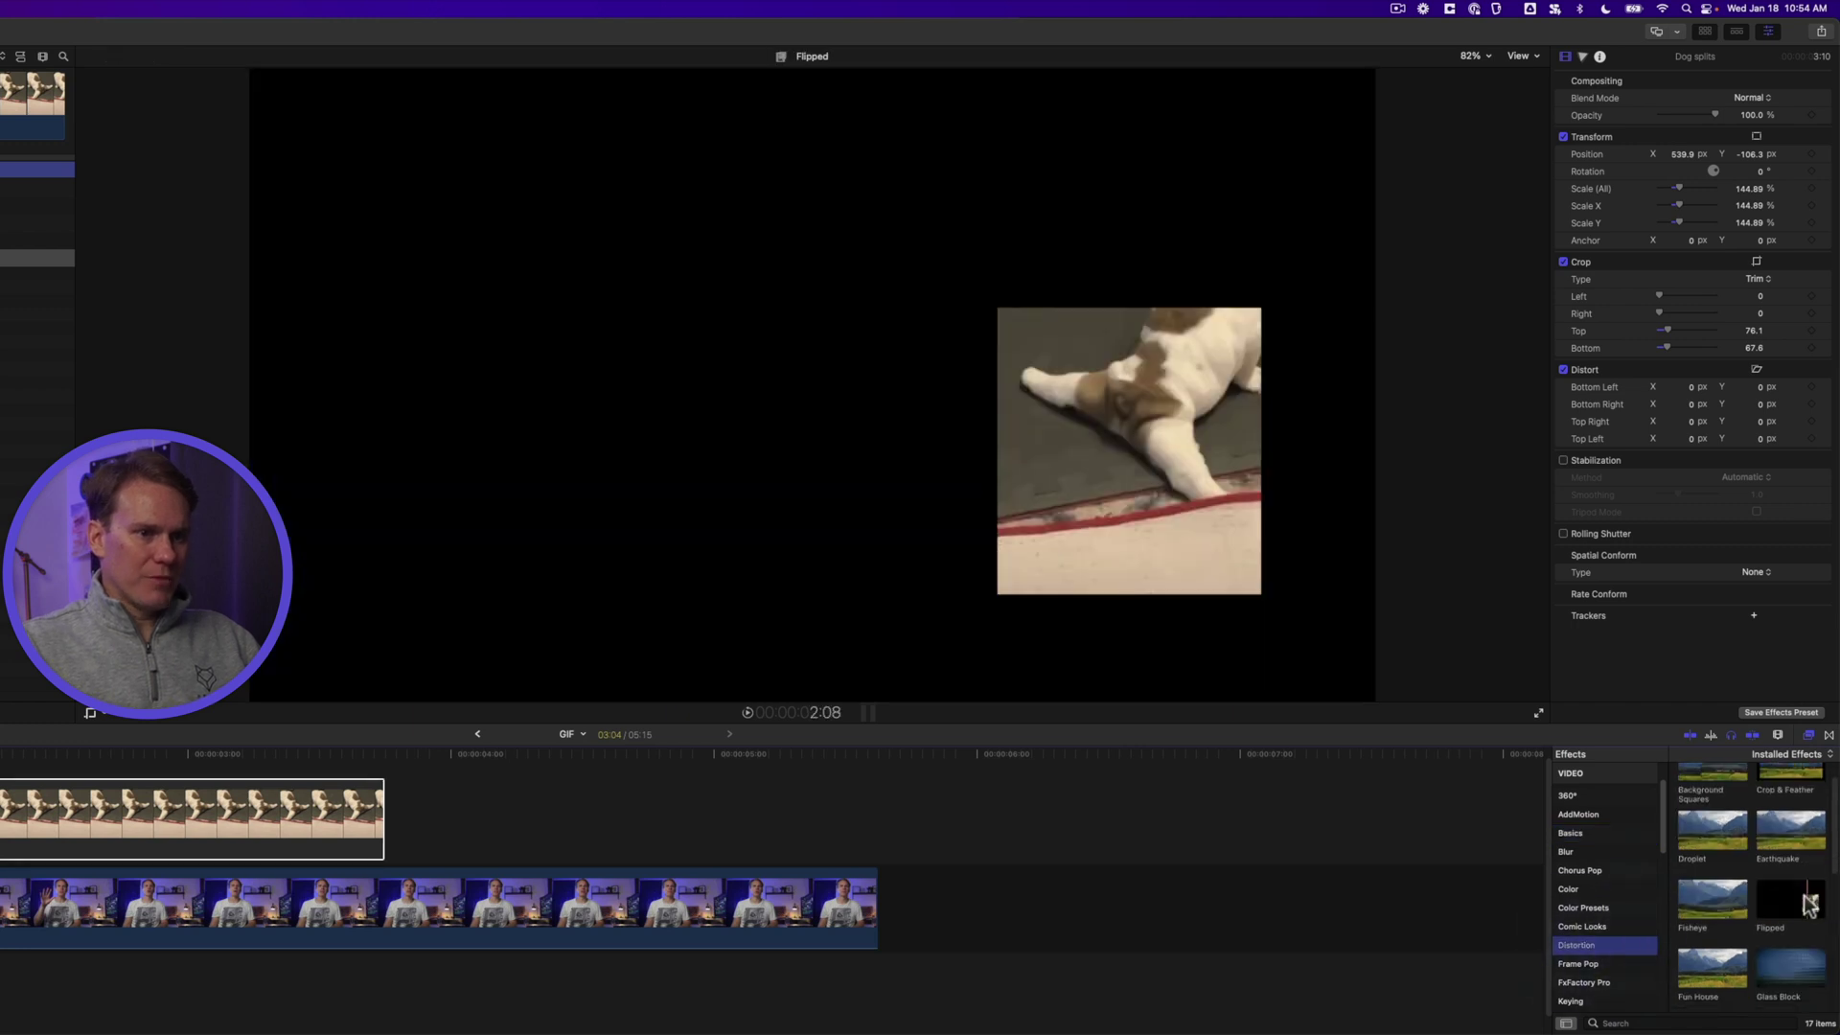
pyautogui.moveTo(1809, 903); pyautogui.dragTo(109, 844)
pyautogui.moveTo(423, 843); pyautogui.dragTo(372, 811)
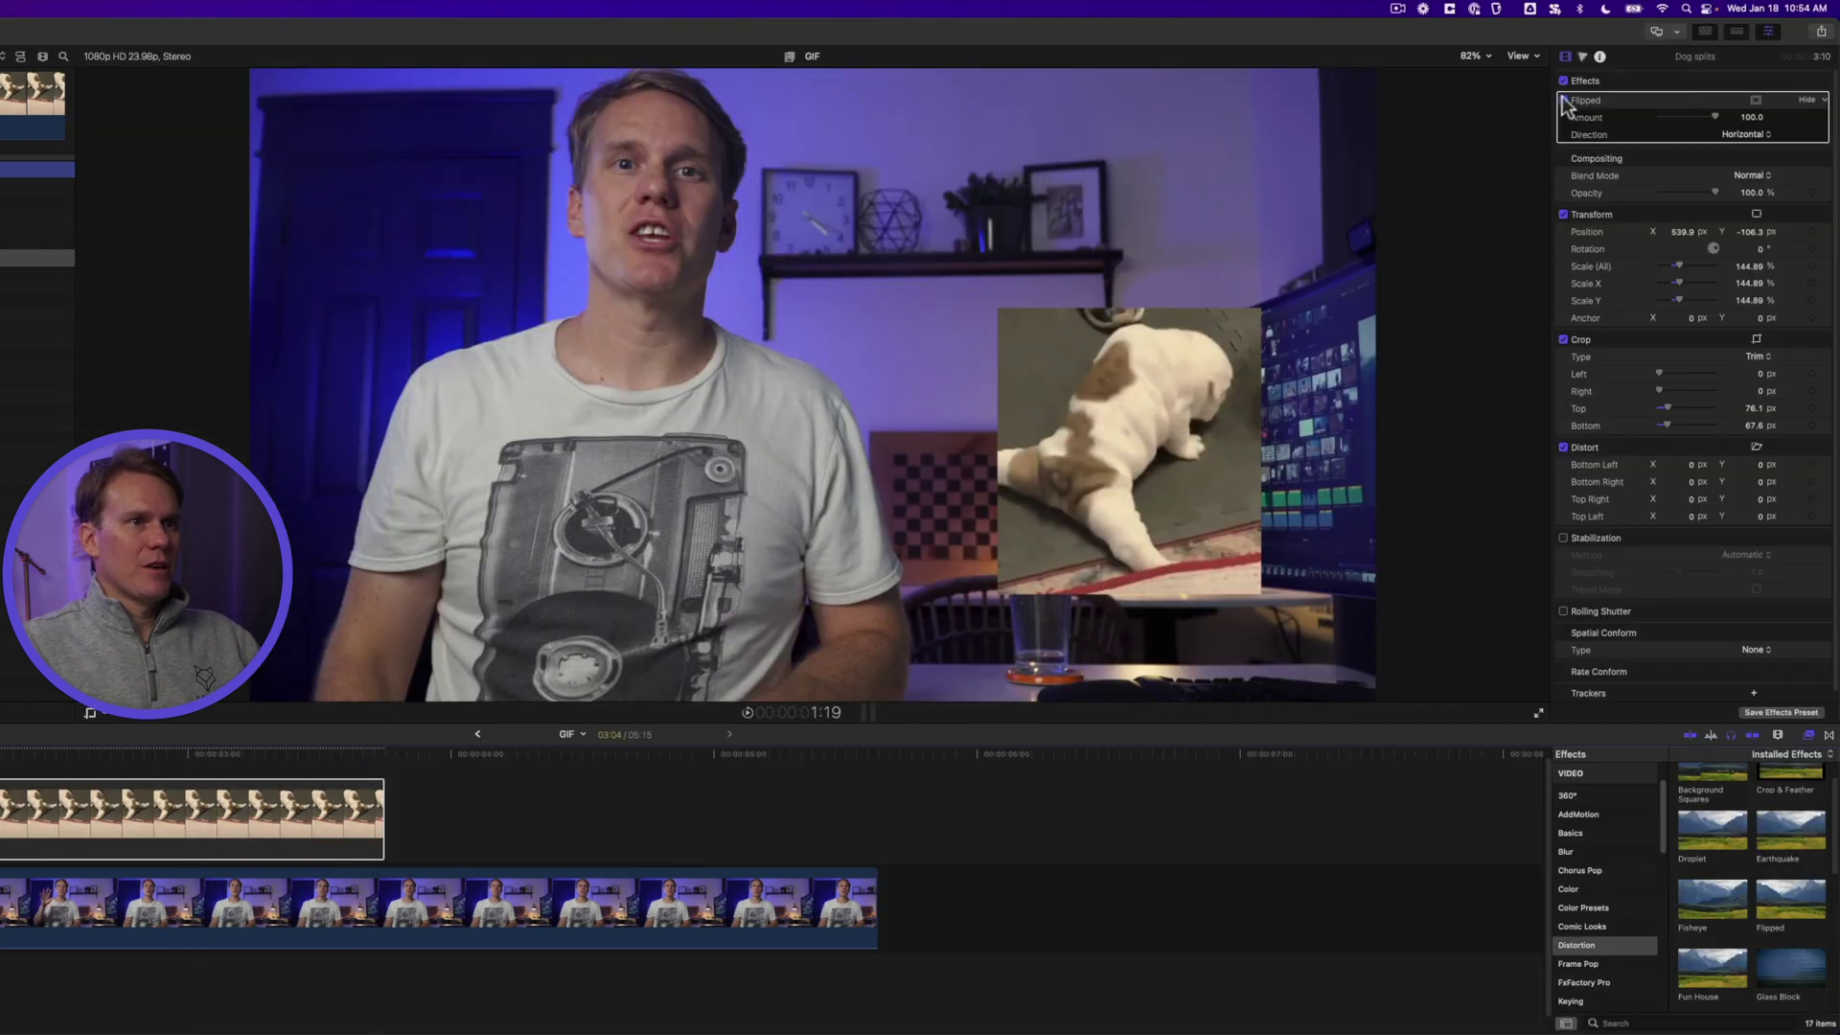
# Try Flipped's on/off, Amount and vertical/both Direction options, then delete the effect
pyautogui.click(1564, 101)
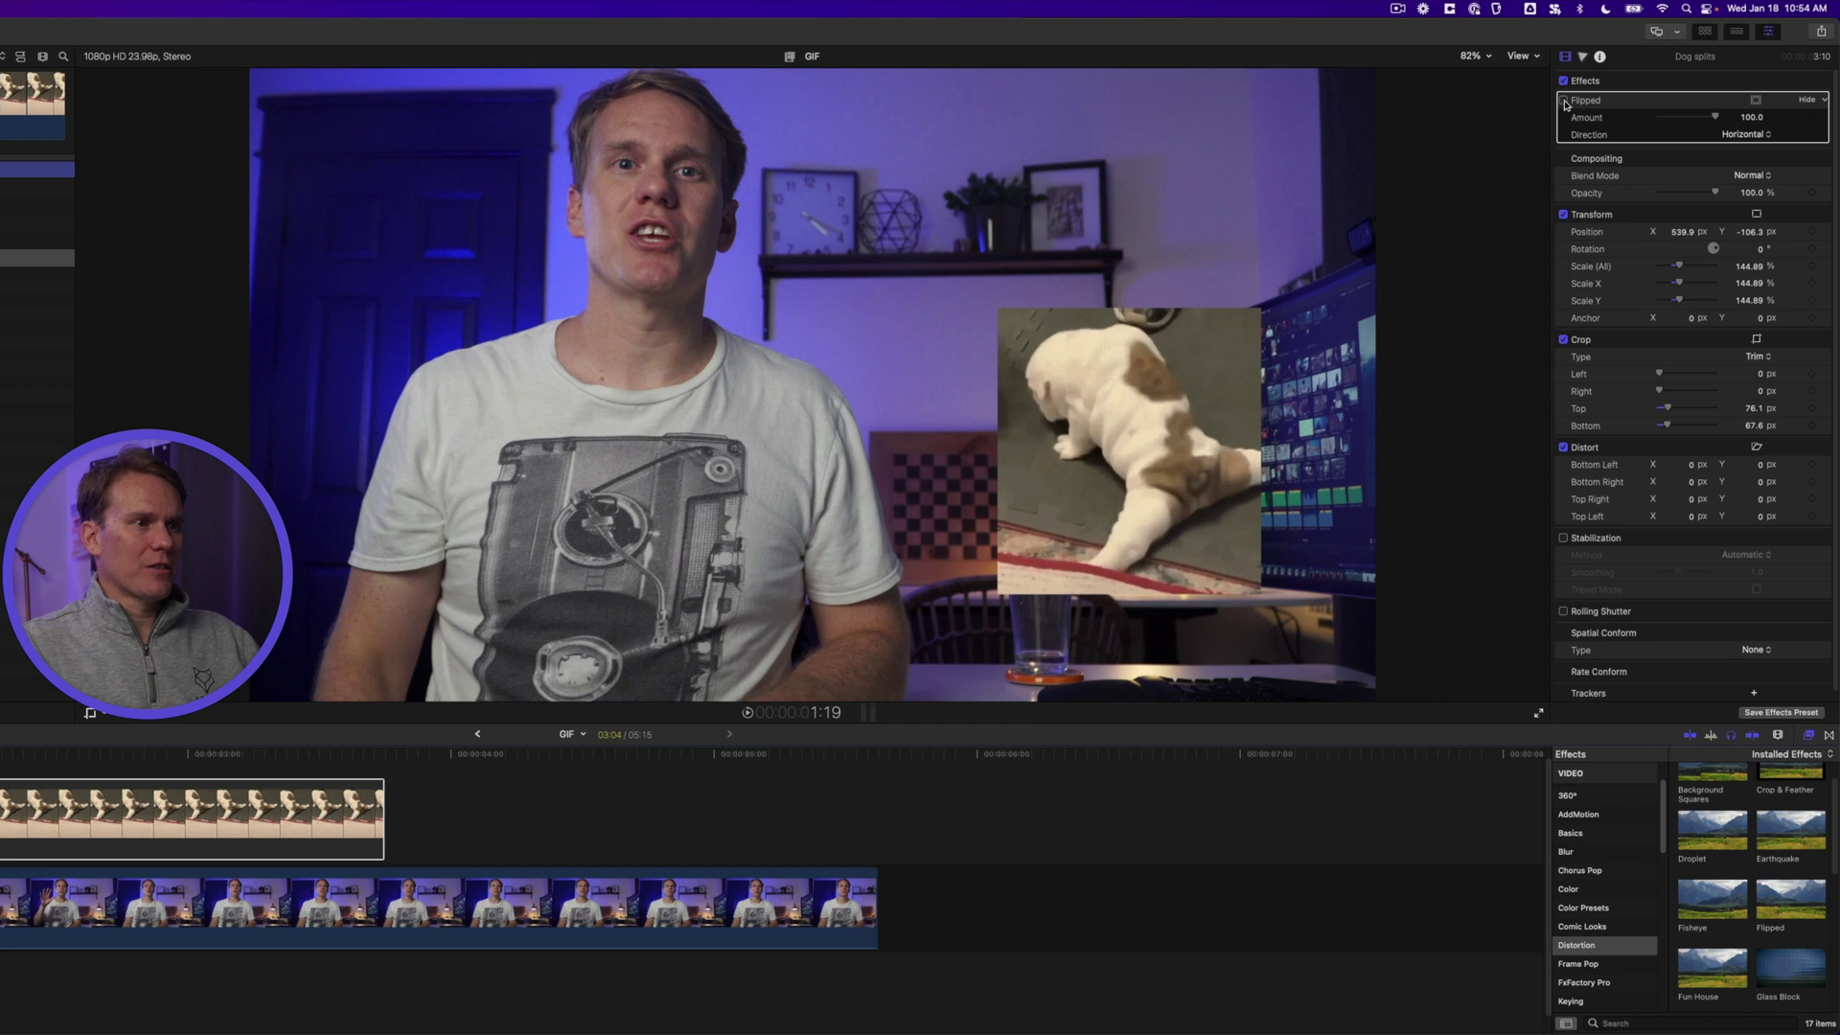
pyautogui.click(1563, 101)
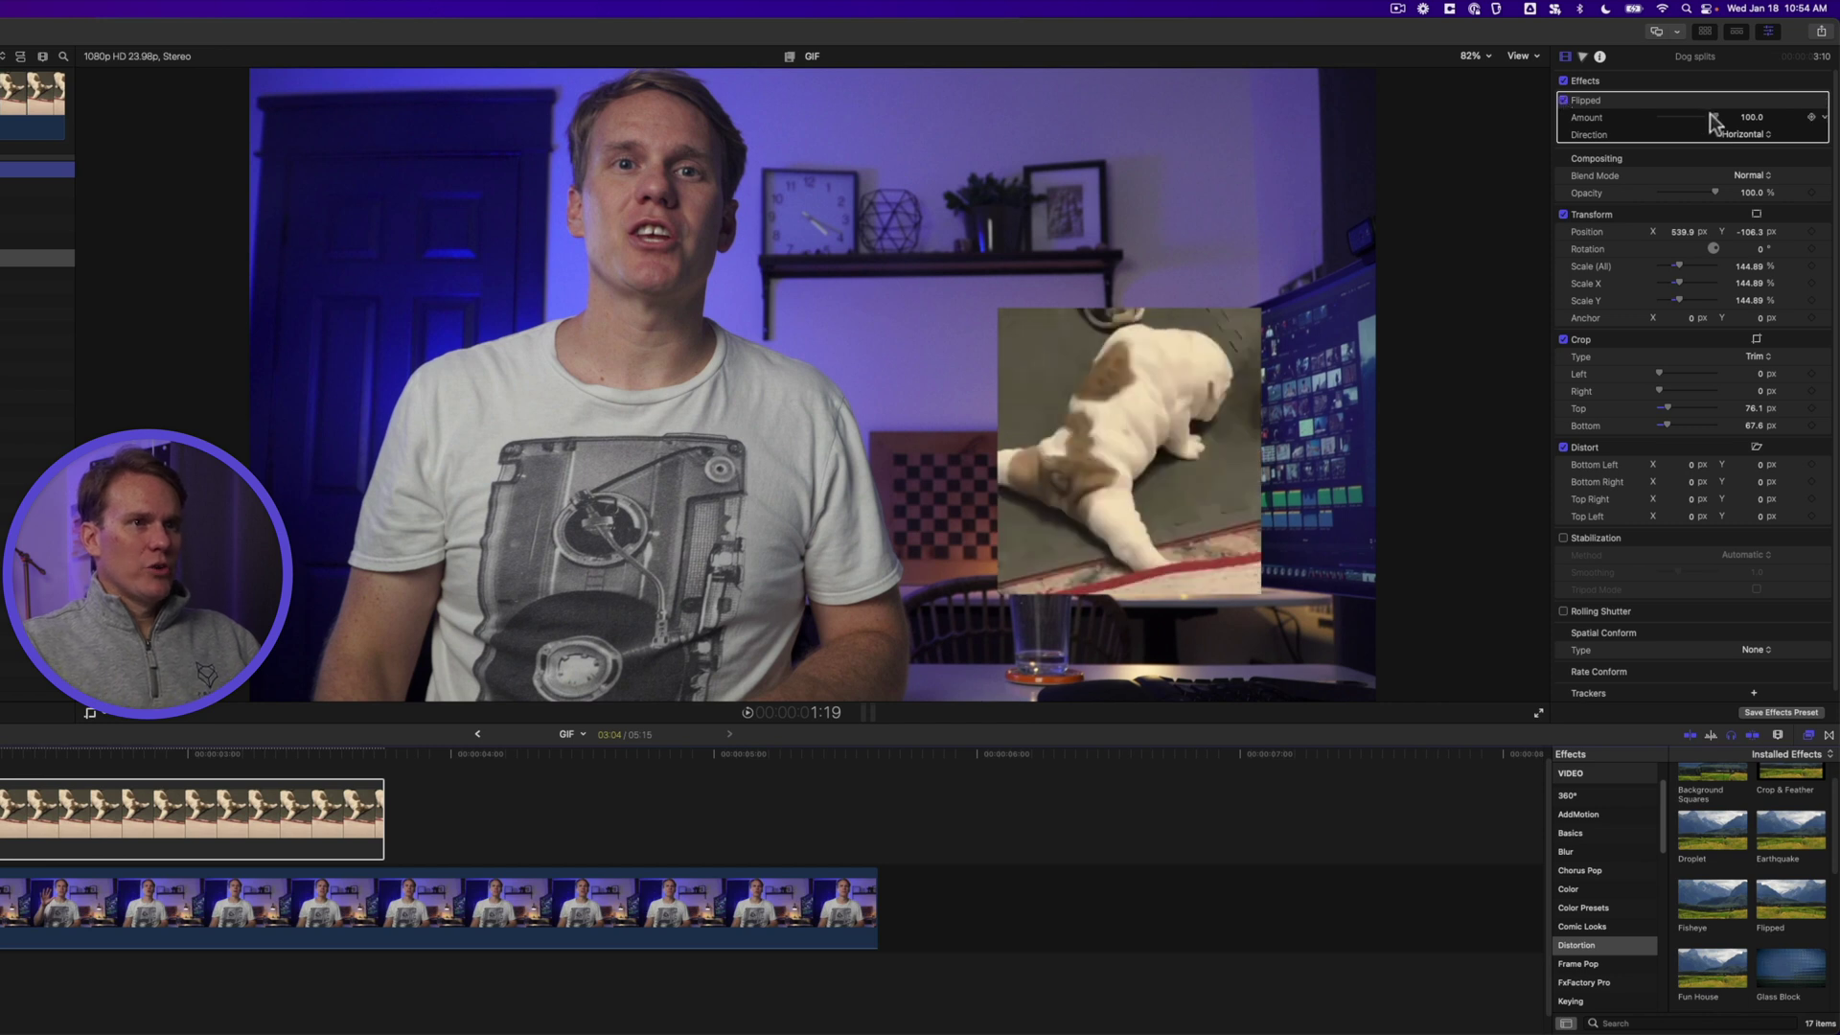
pyautogui.moveTo(1709, 114)
pyautogui.mouseDown()
pyautogui.moveTo(1669, 122)
pyautogui.moveTo(1736, 122)
pyautogui.mouseUp()
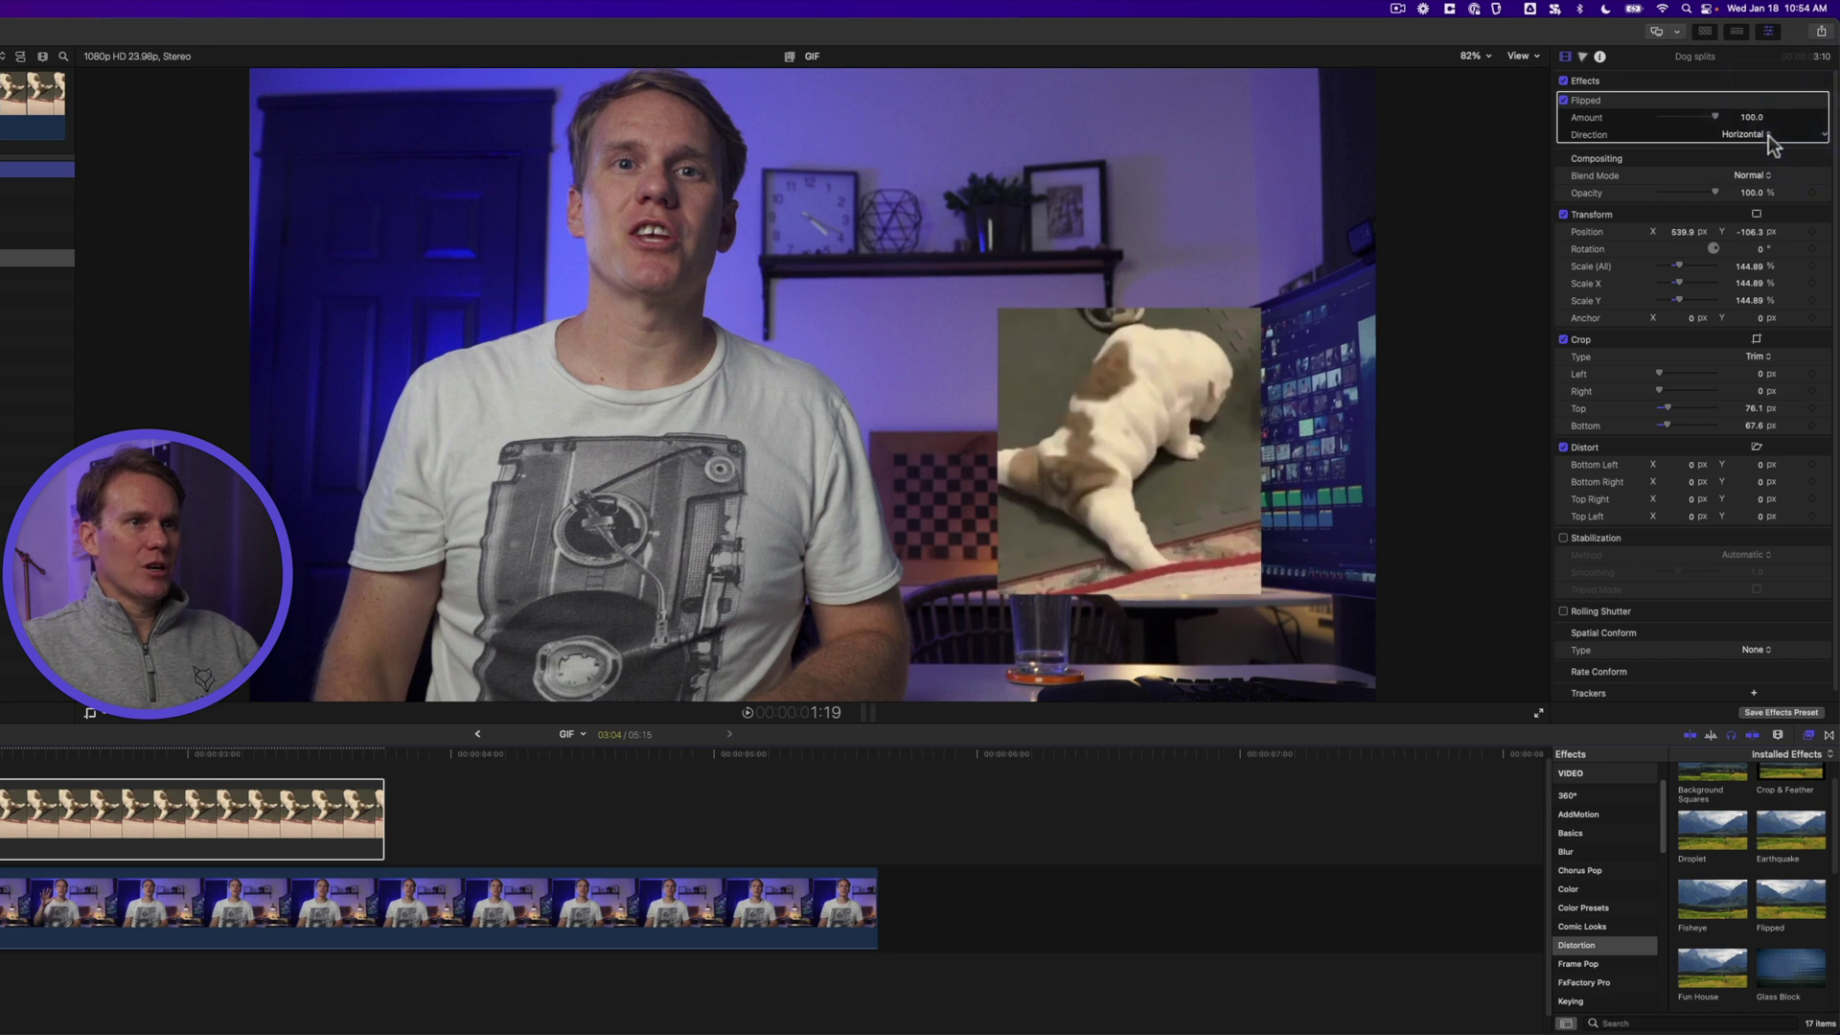
pyautogui.click(1767, 135)
pyautogui.click(1761, 154)
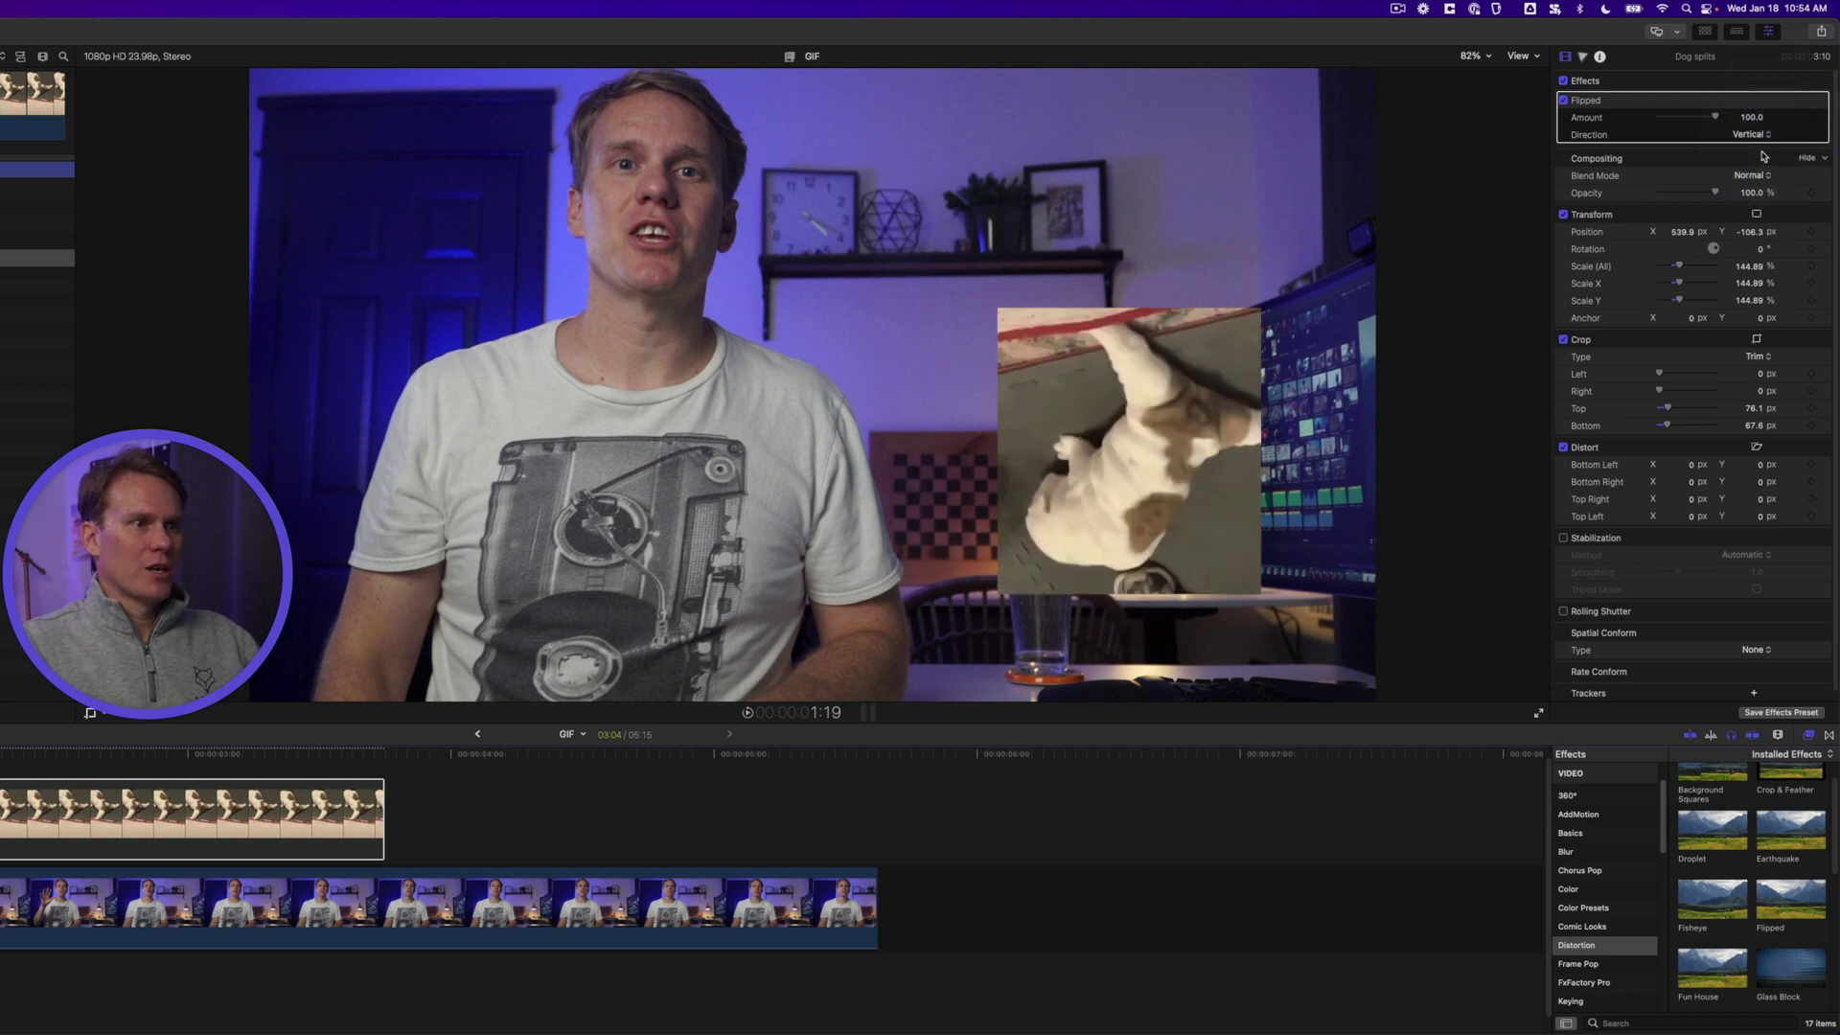
pyautogui.click(1763, 134)
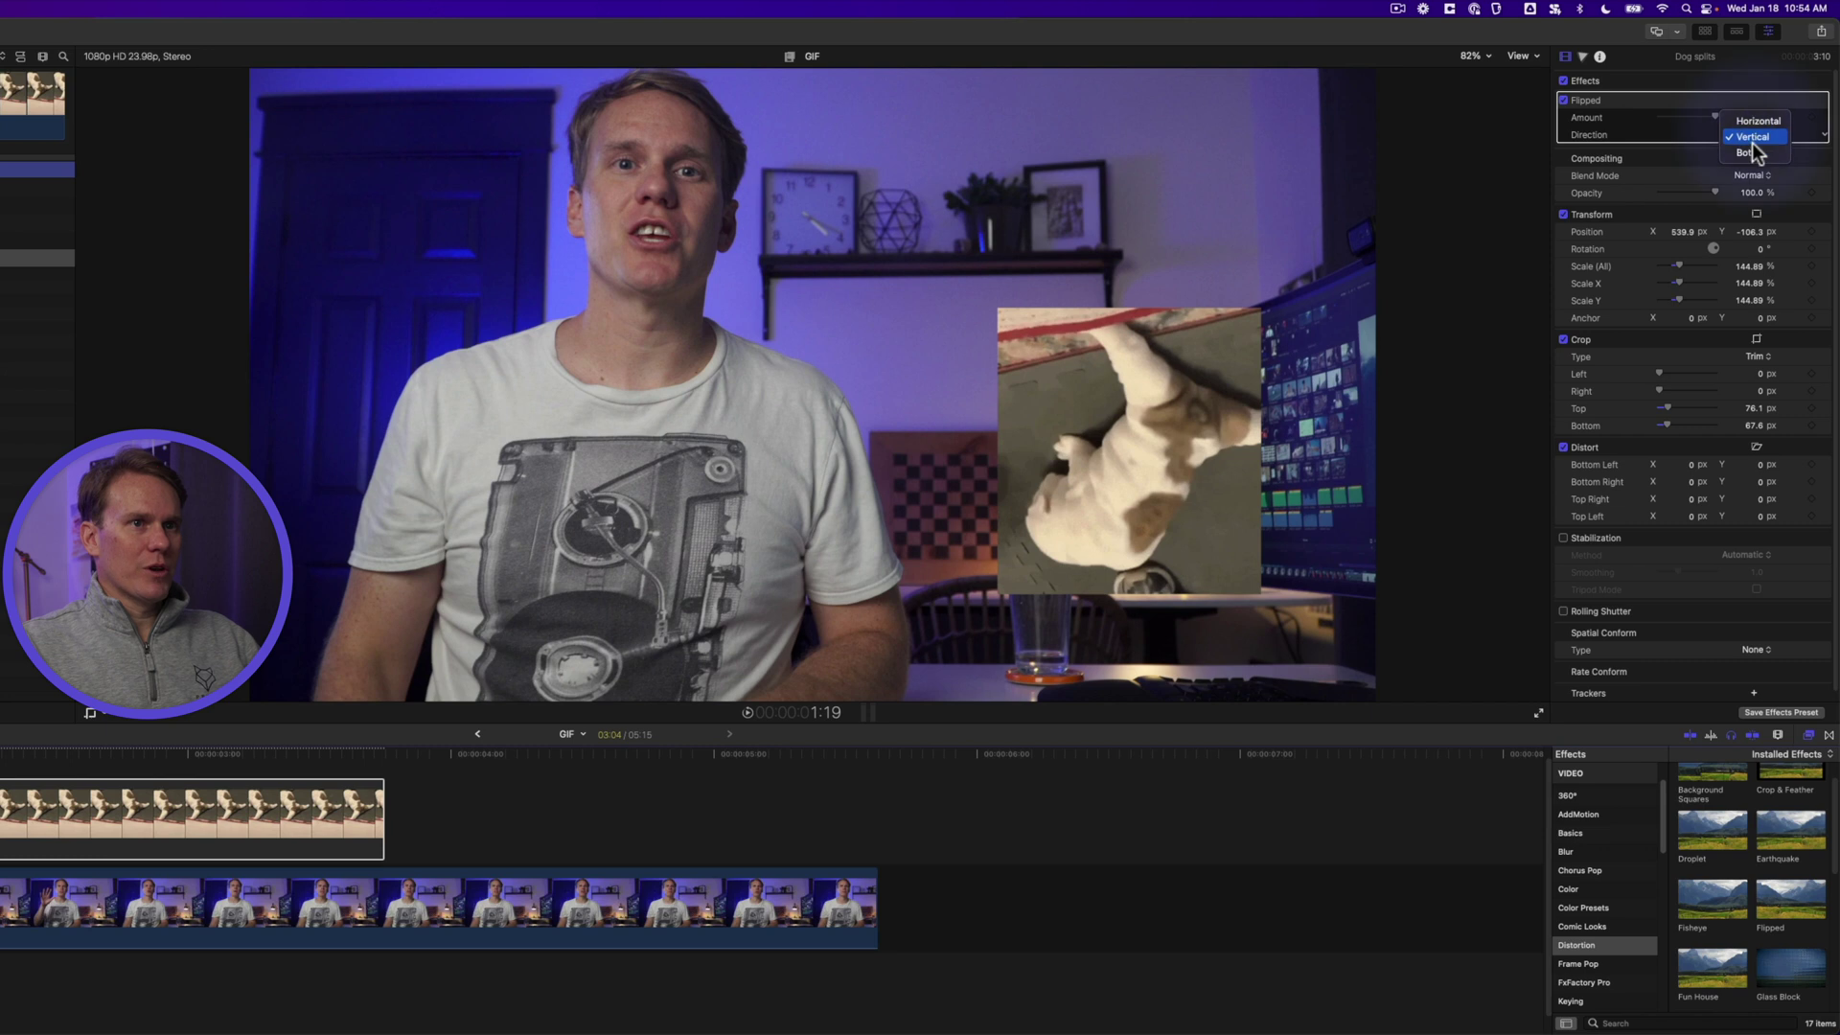
pyautogui.click(1759, 151)
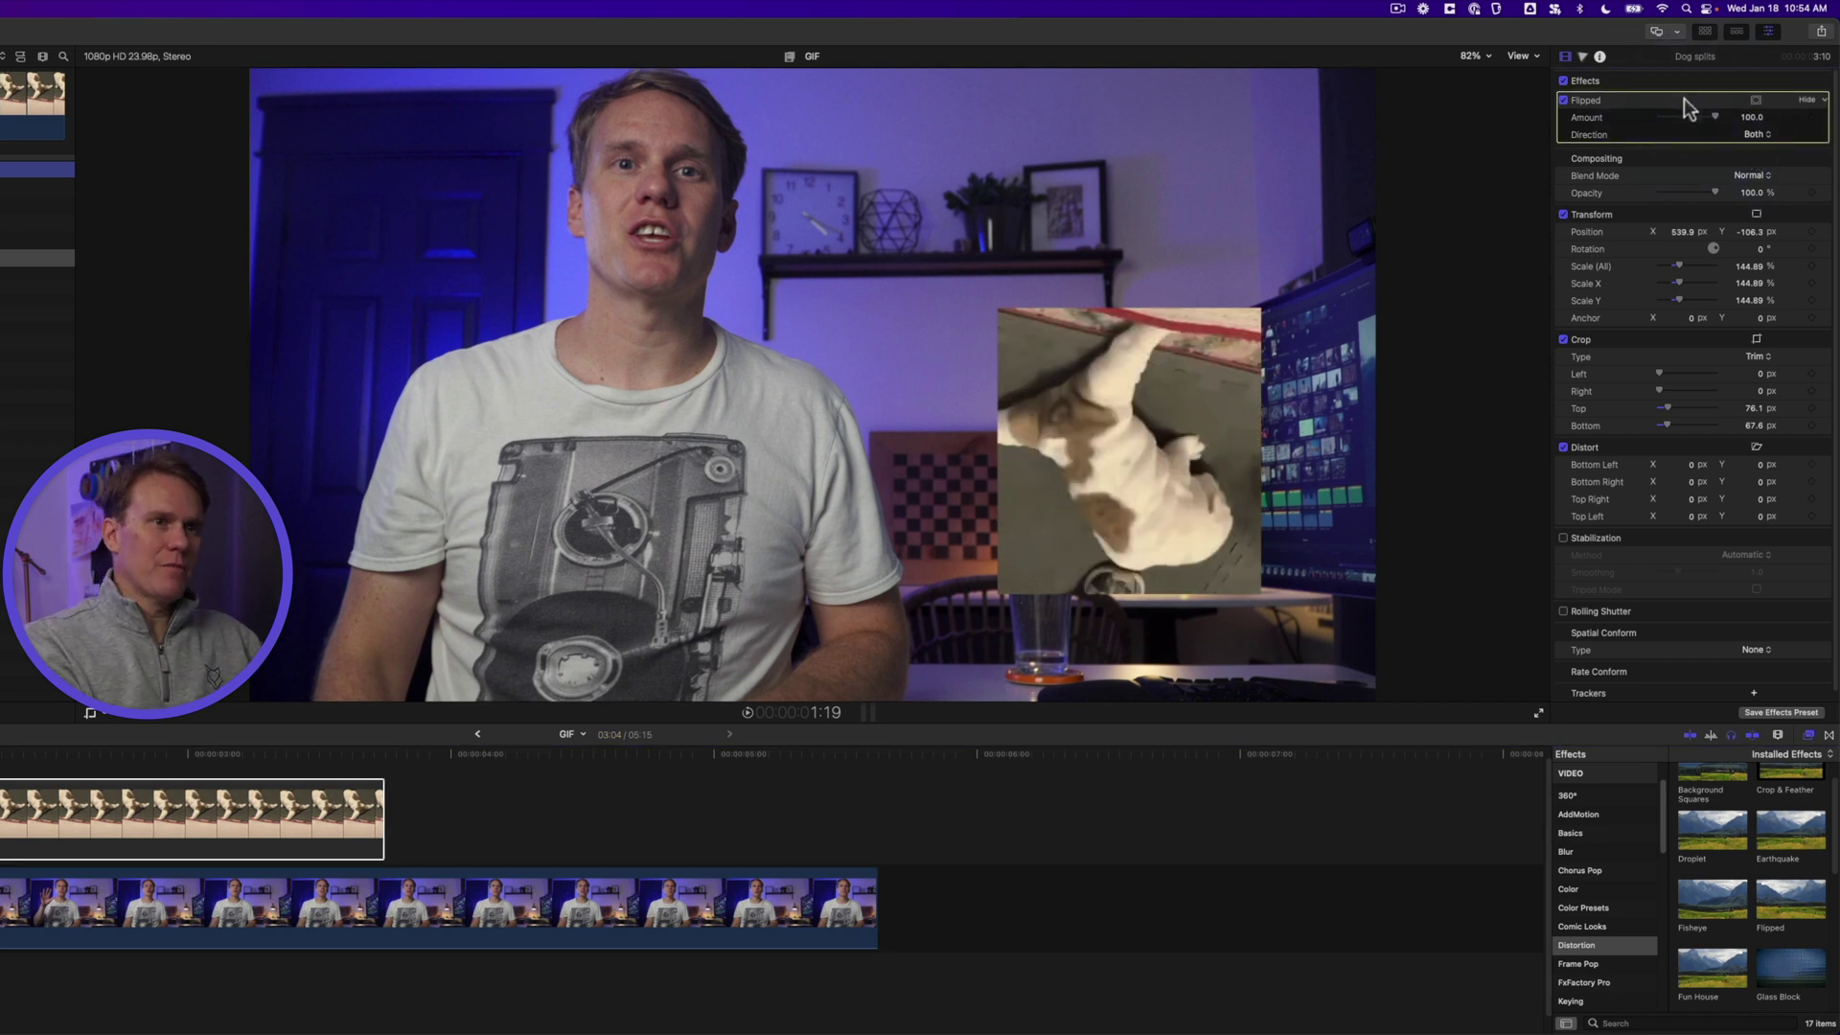
pyautogui.press('BackSpace')
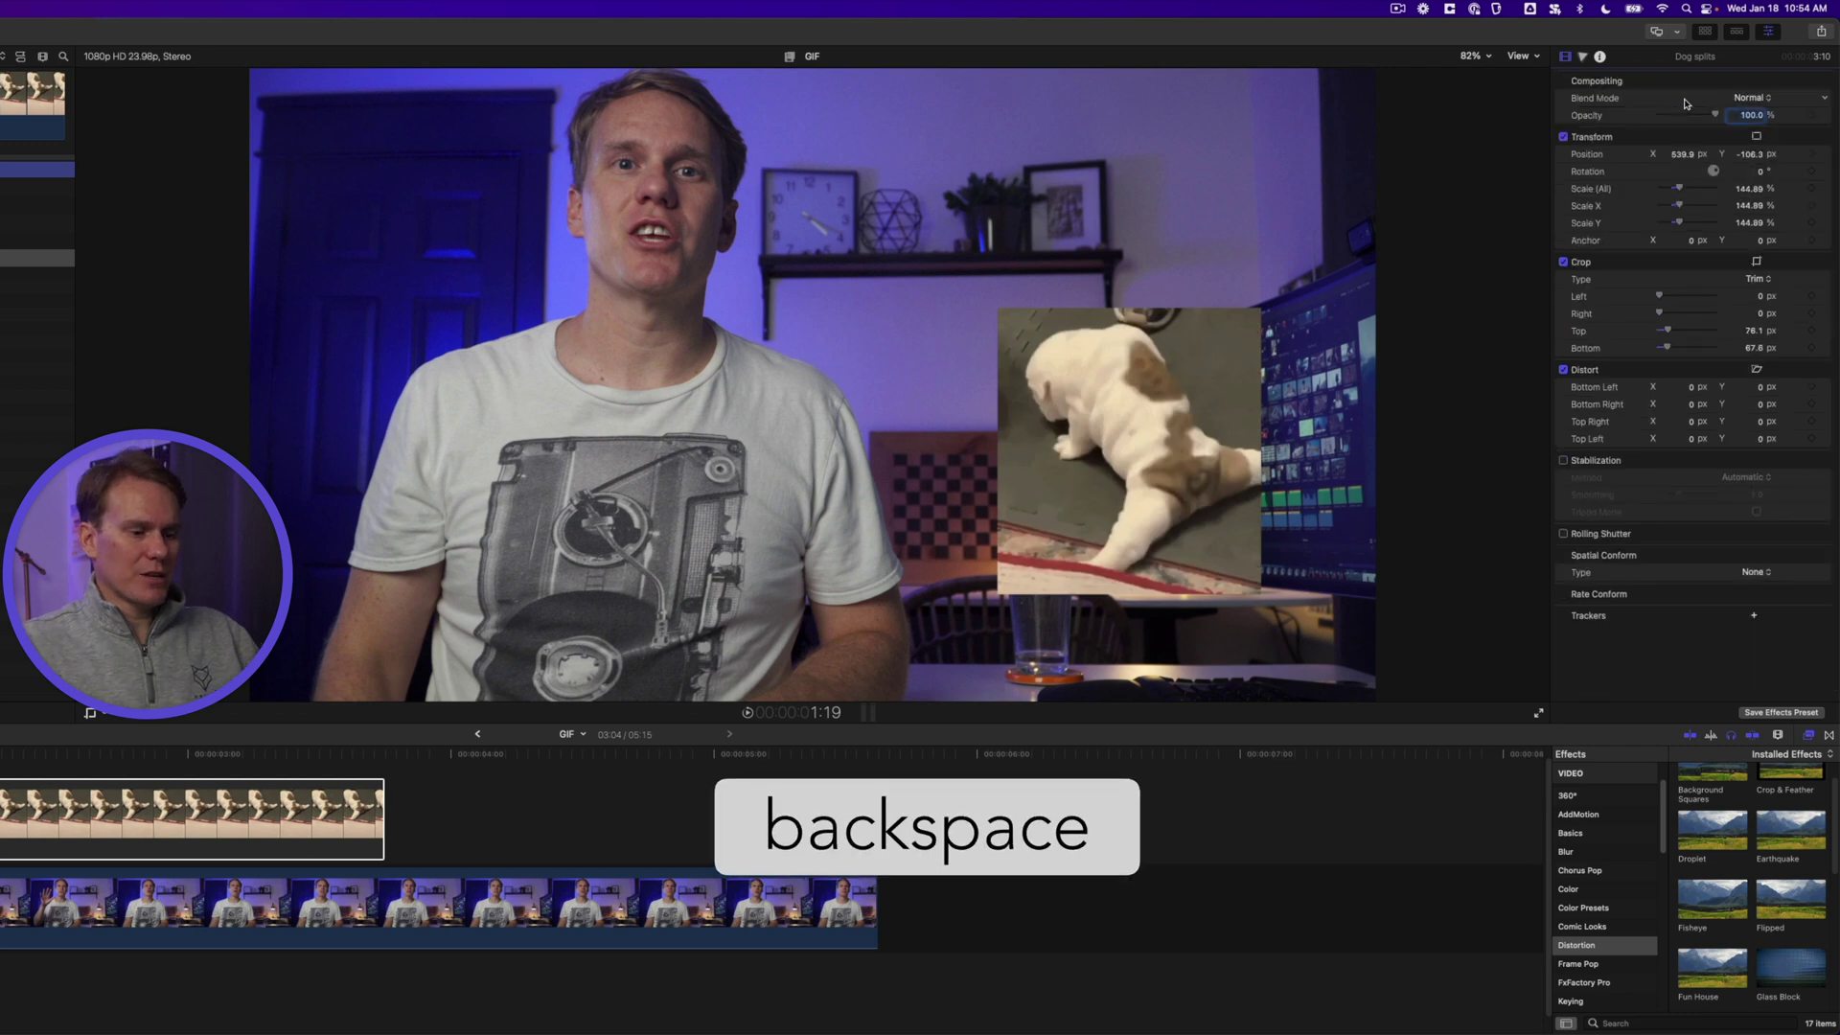
pyautogui.press('Delete')
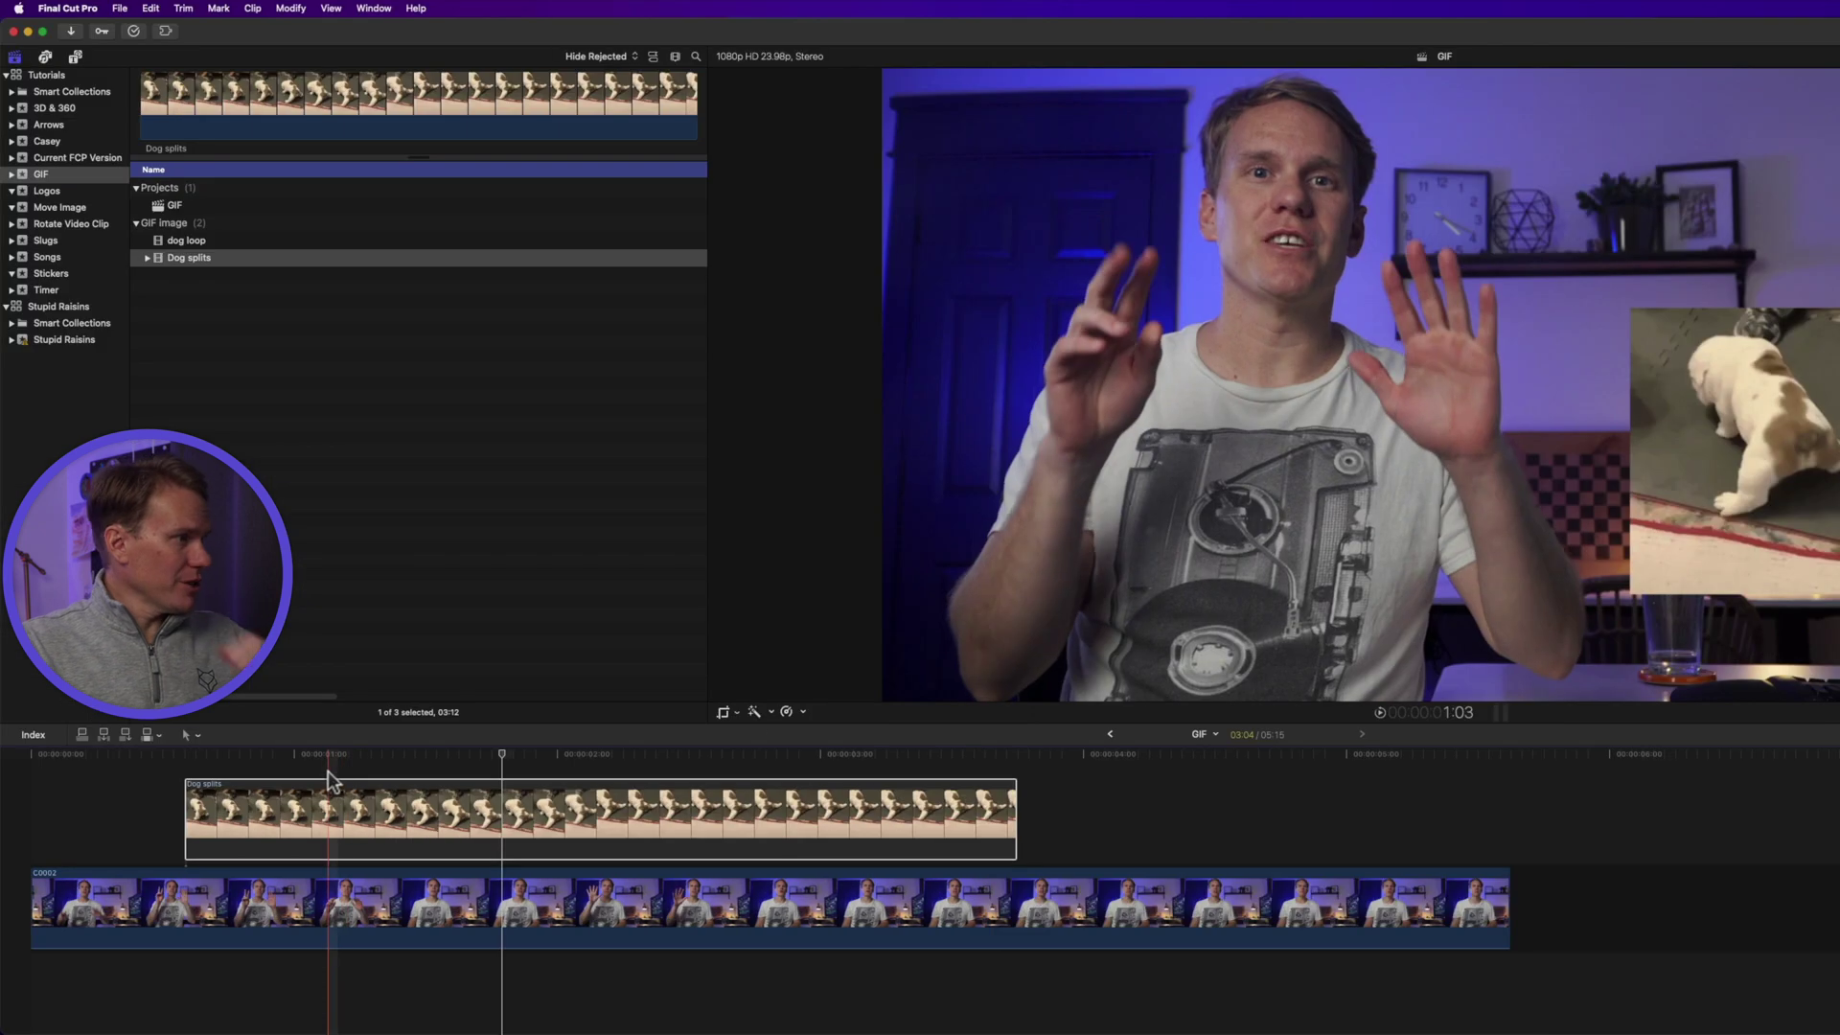
# Shorten the Dog splits clip and connect it above the talking-head clip
pyautogui.moveTo(365, 753); pyautogui.dragTo(551, 755)
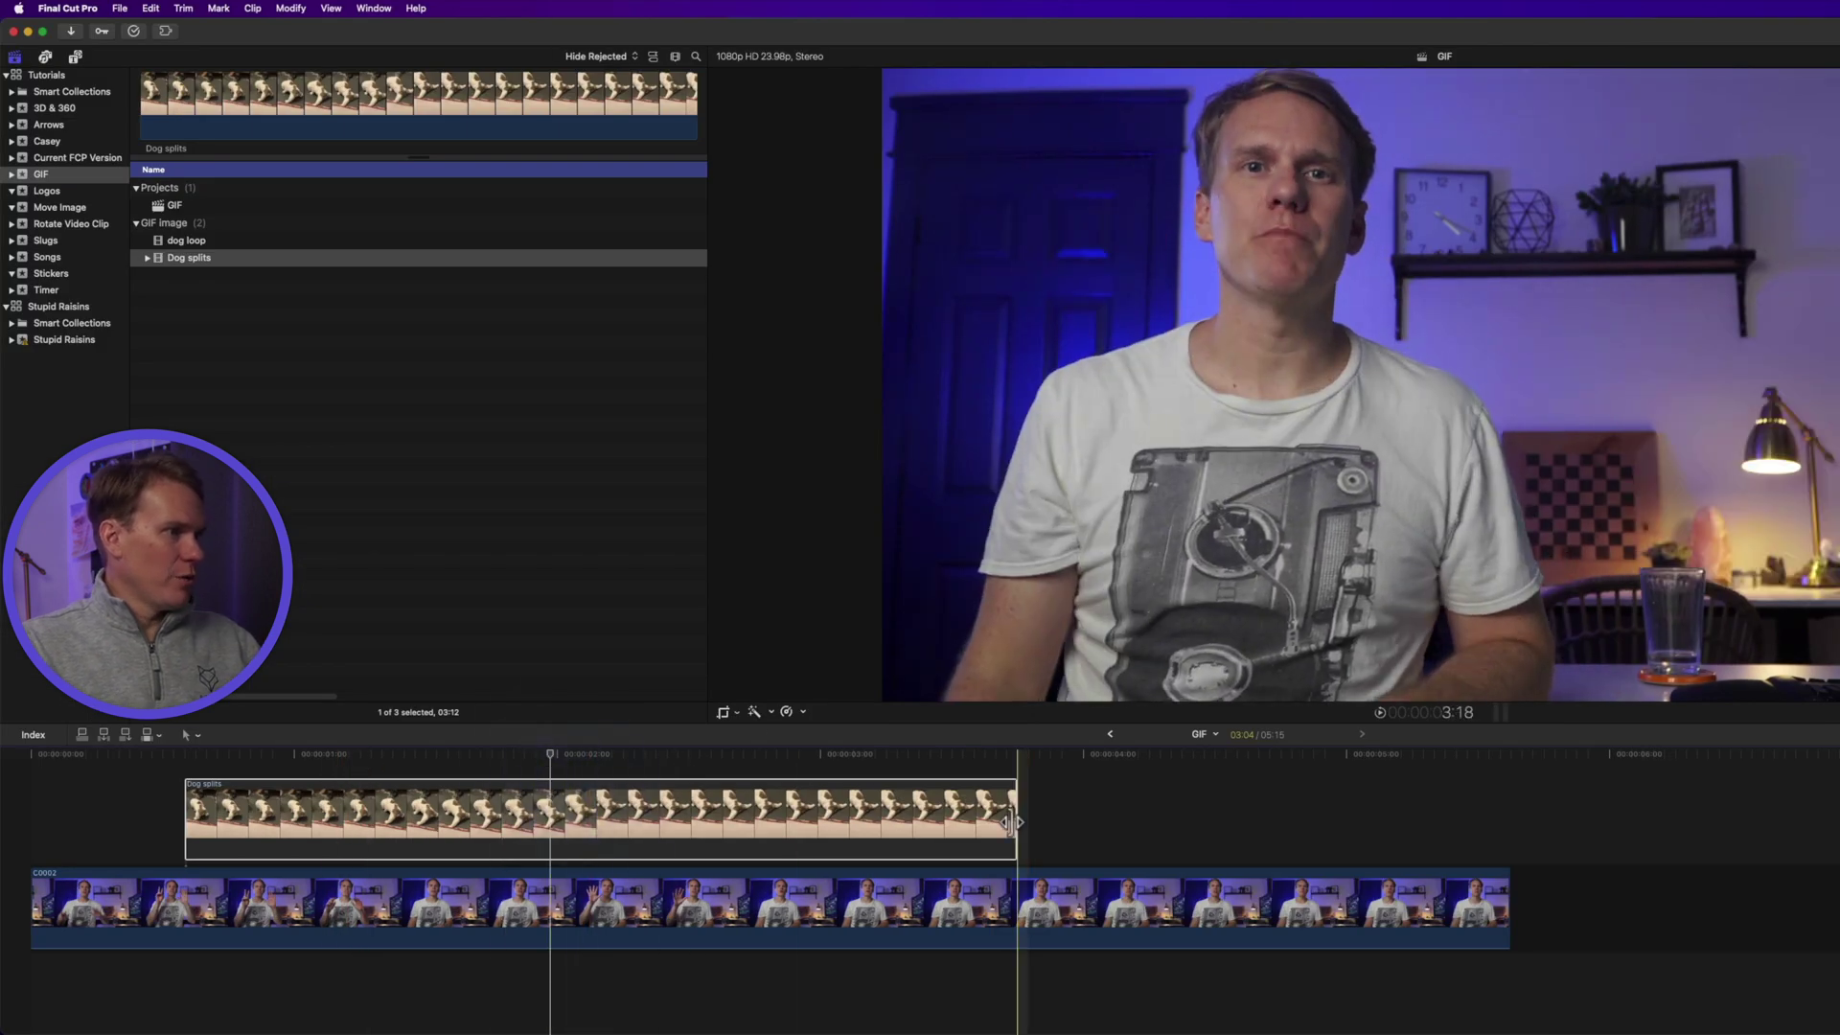
pyautogui.moveTo(1014, 809); pyautogui.dragTo(599, 808)
pyautogui.moveTo(273, 808); pyautogui.dragTo(1572, 867)
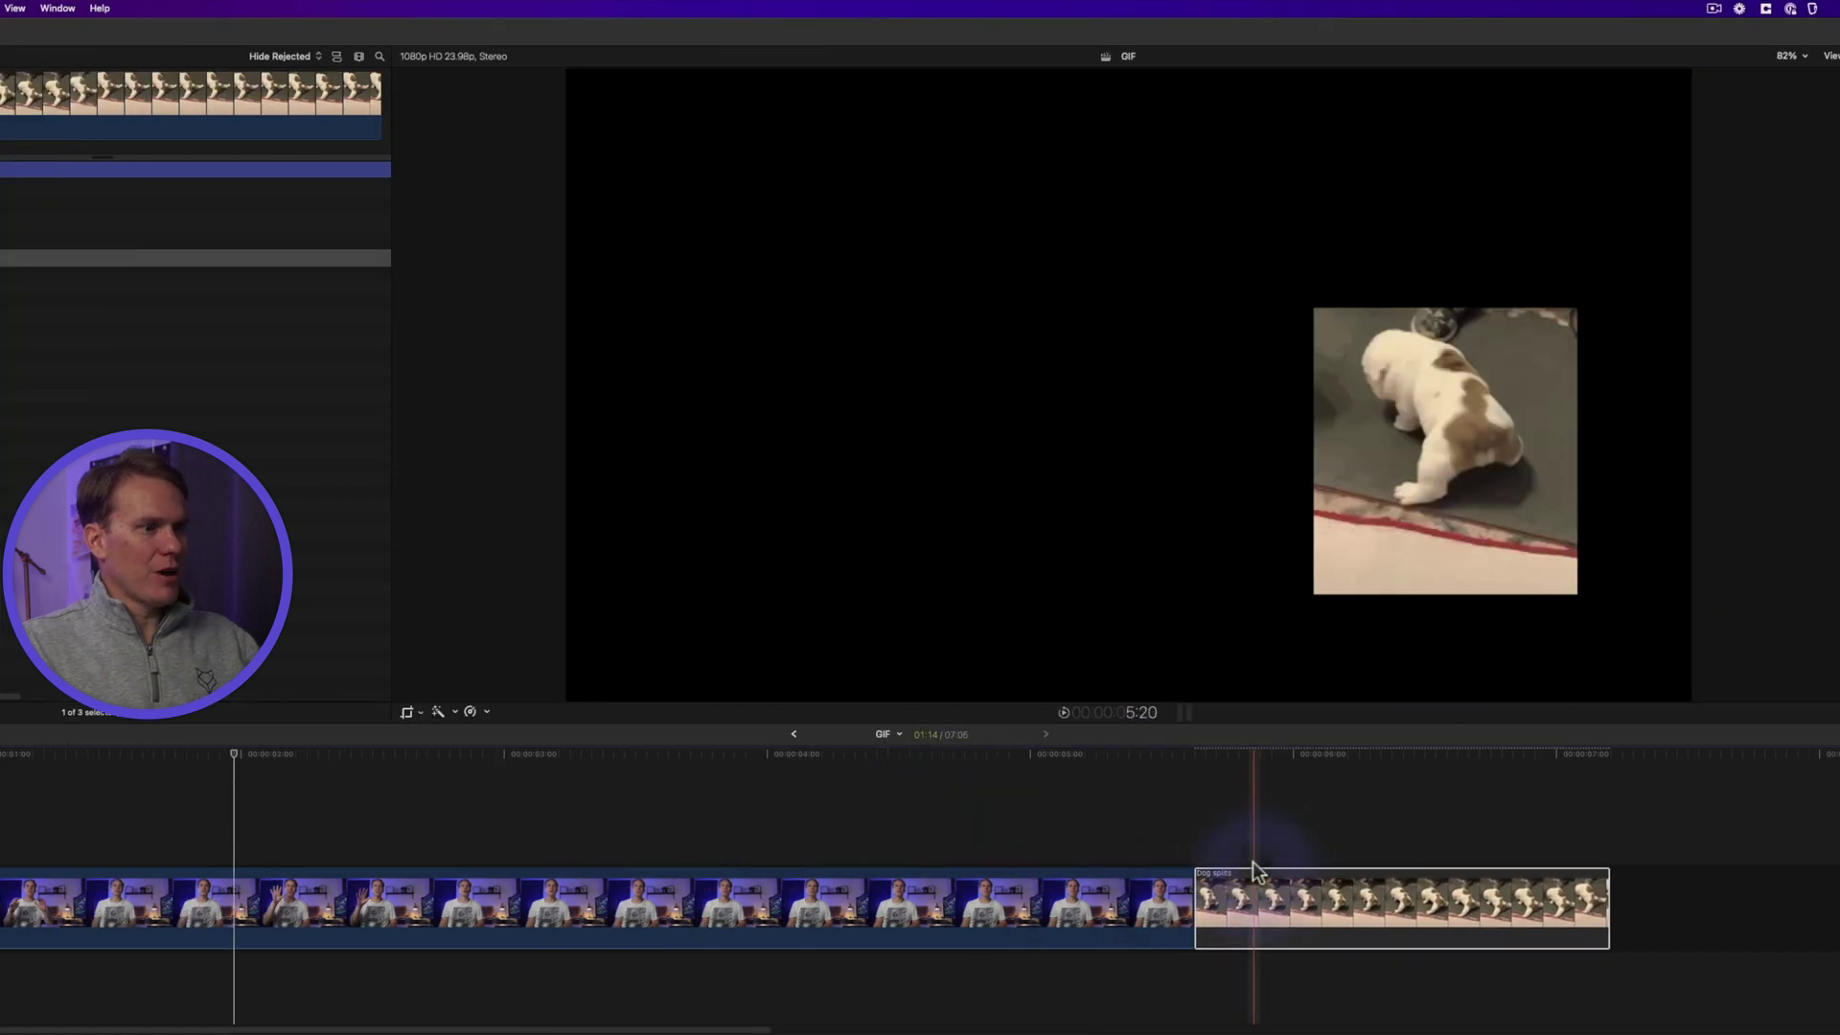
pyautogui.moveTo(1257, 872); pyautogui.dragTo(596, 770)
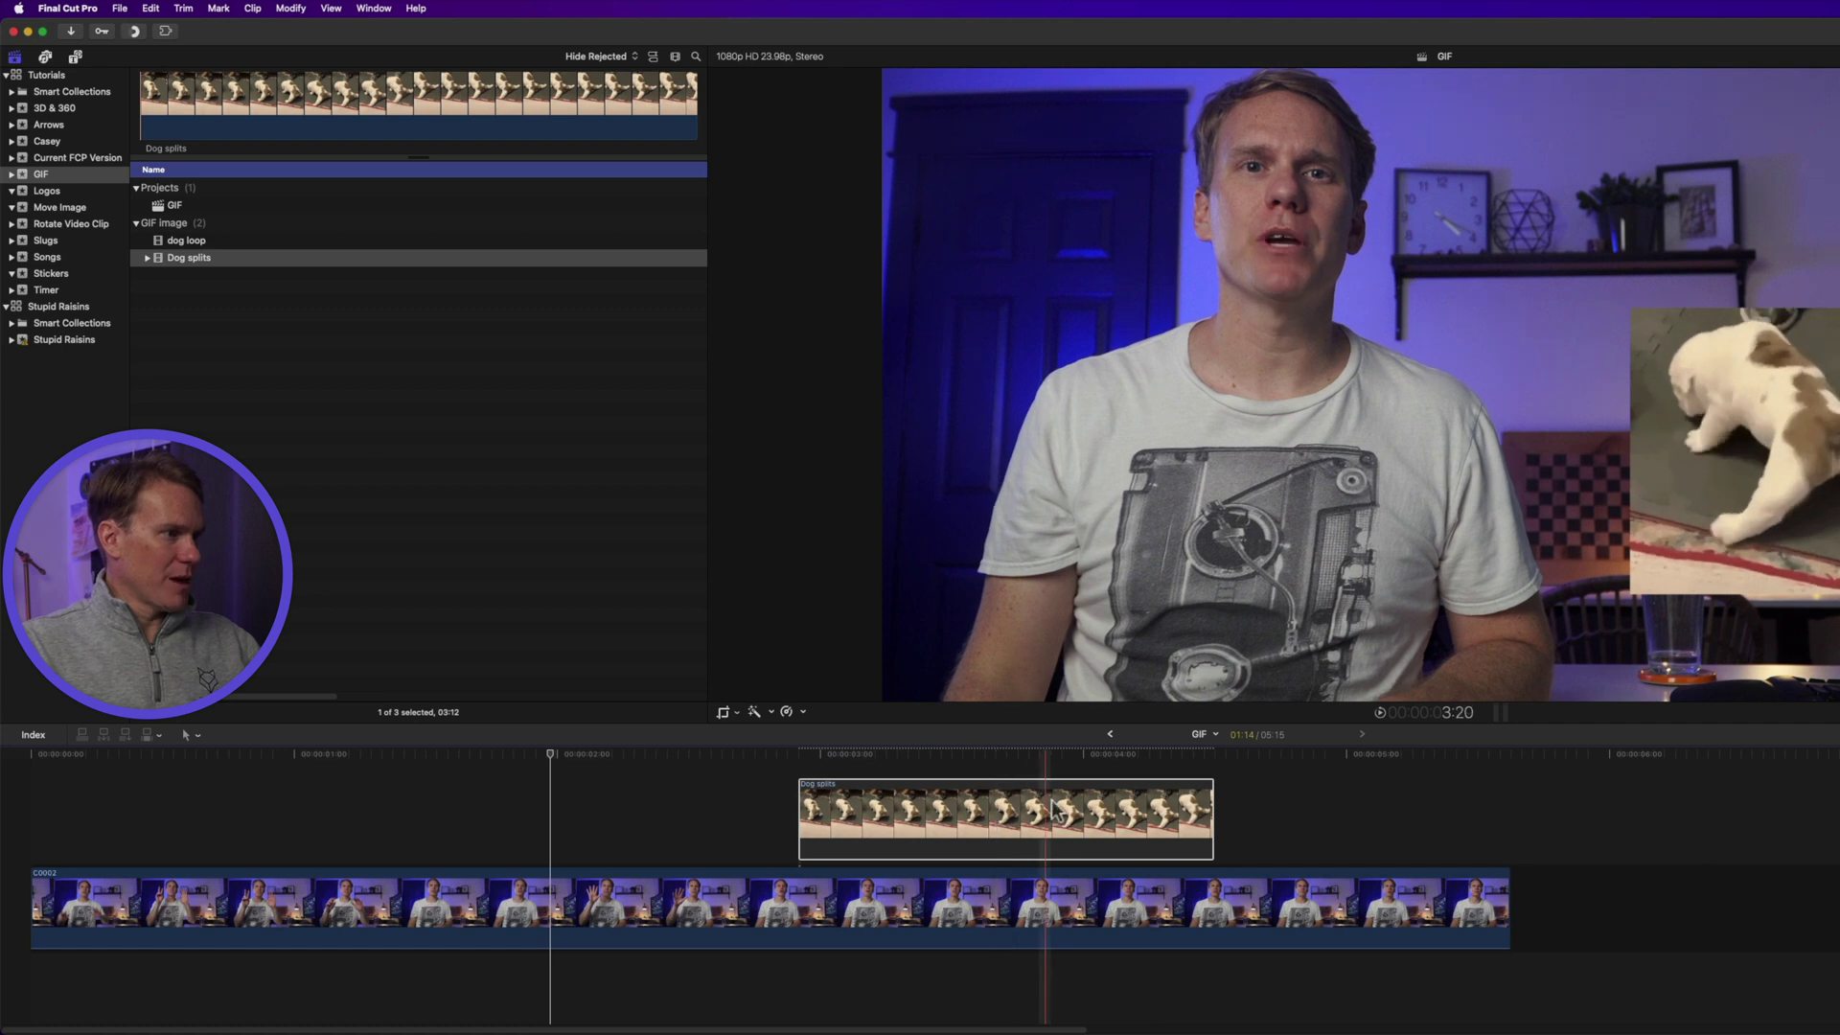
# Blade Dog splits in two and slide the second piece later, leaving a gap
pyautogui.press('super+b')
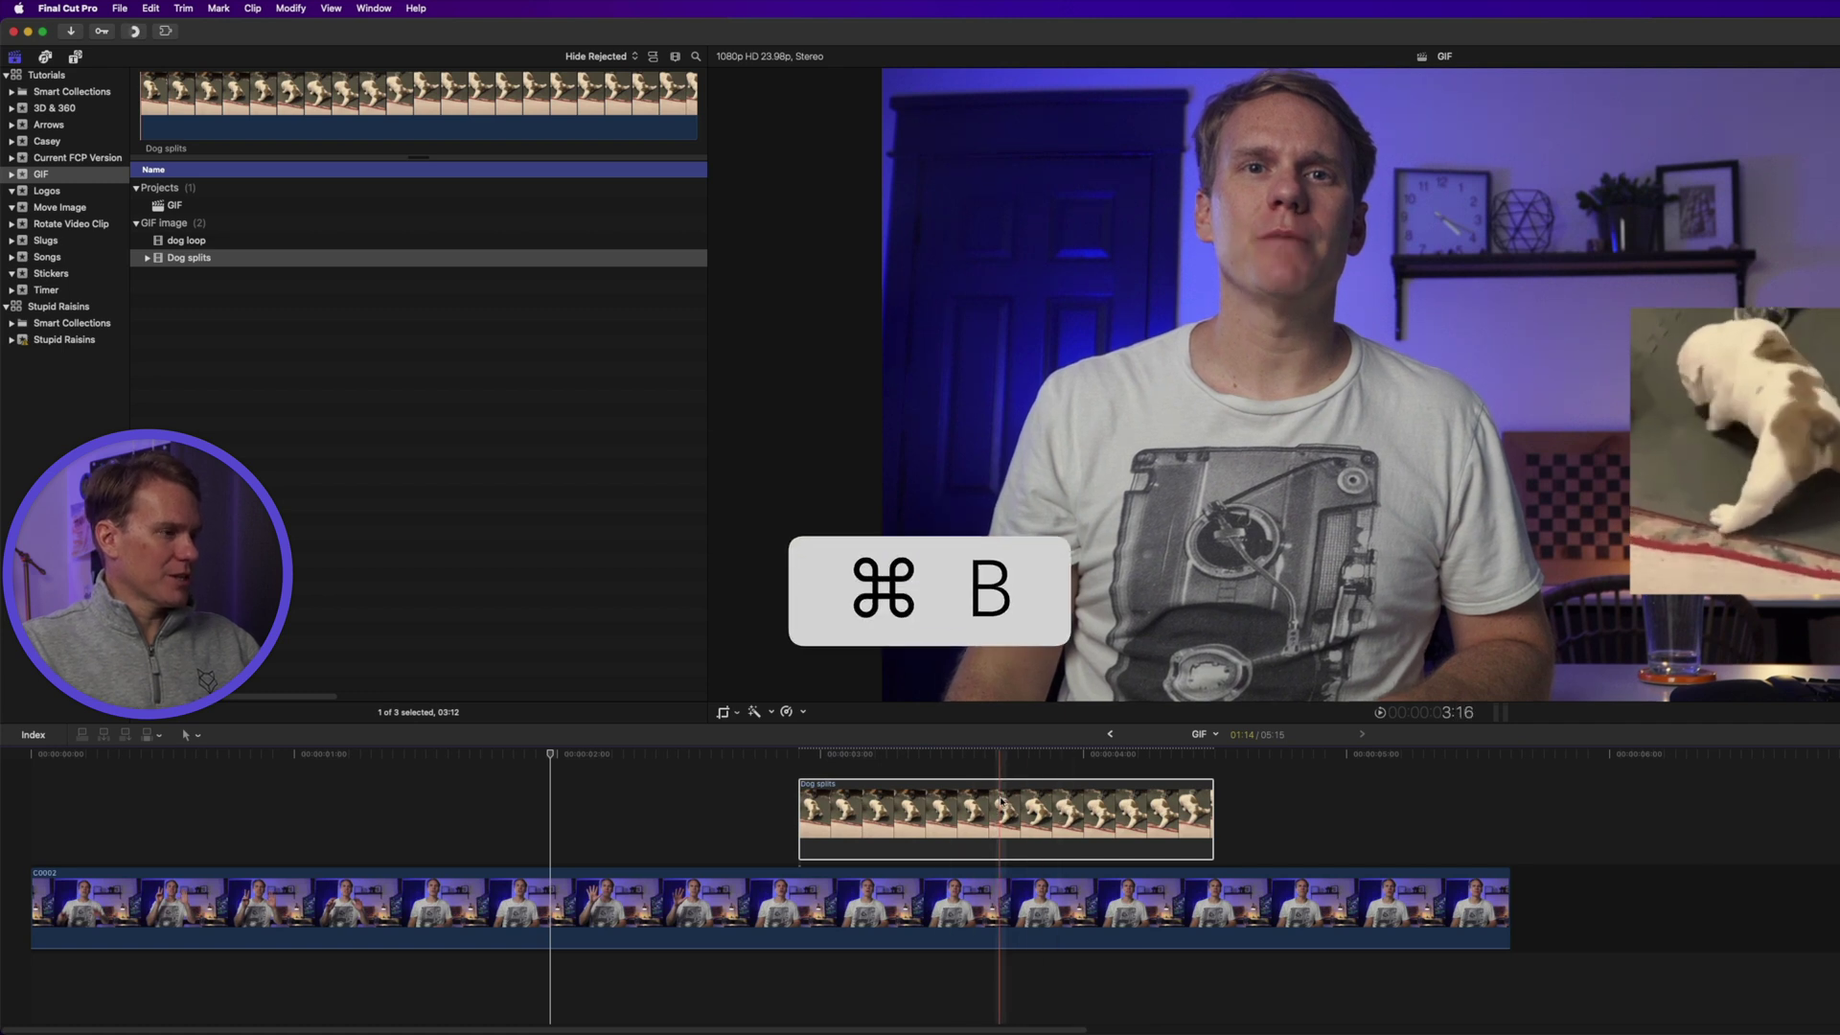
pyautogui.moveTo(1047, 813)
pyautogui.mouseDown()
pyautogui.moveTo(1188, 816)
pyautogui.moveTo(1050, 804)
pyautogui.mouseUp()
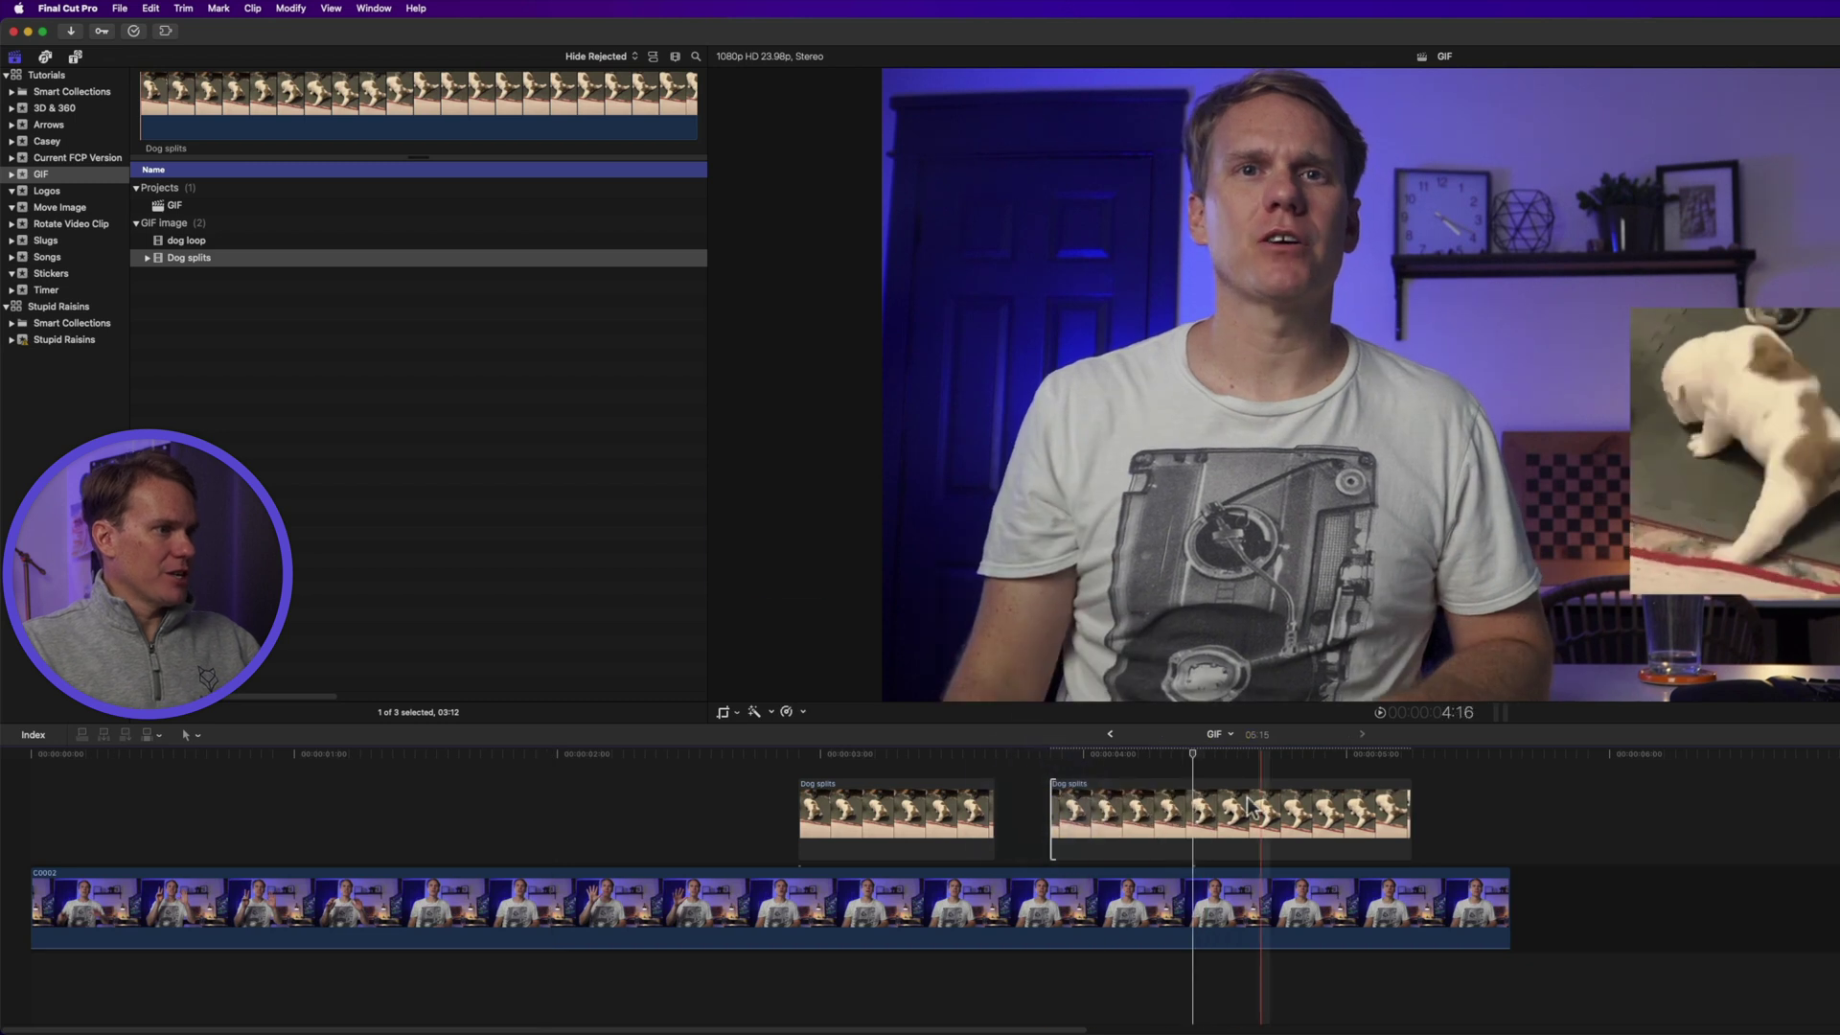
pyautogui.click(1192, 813)
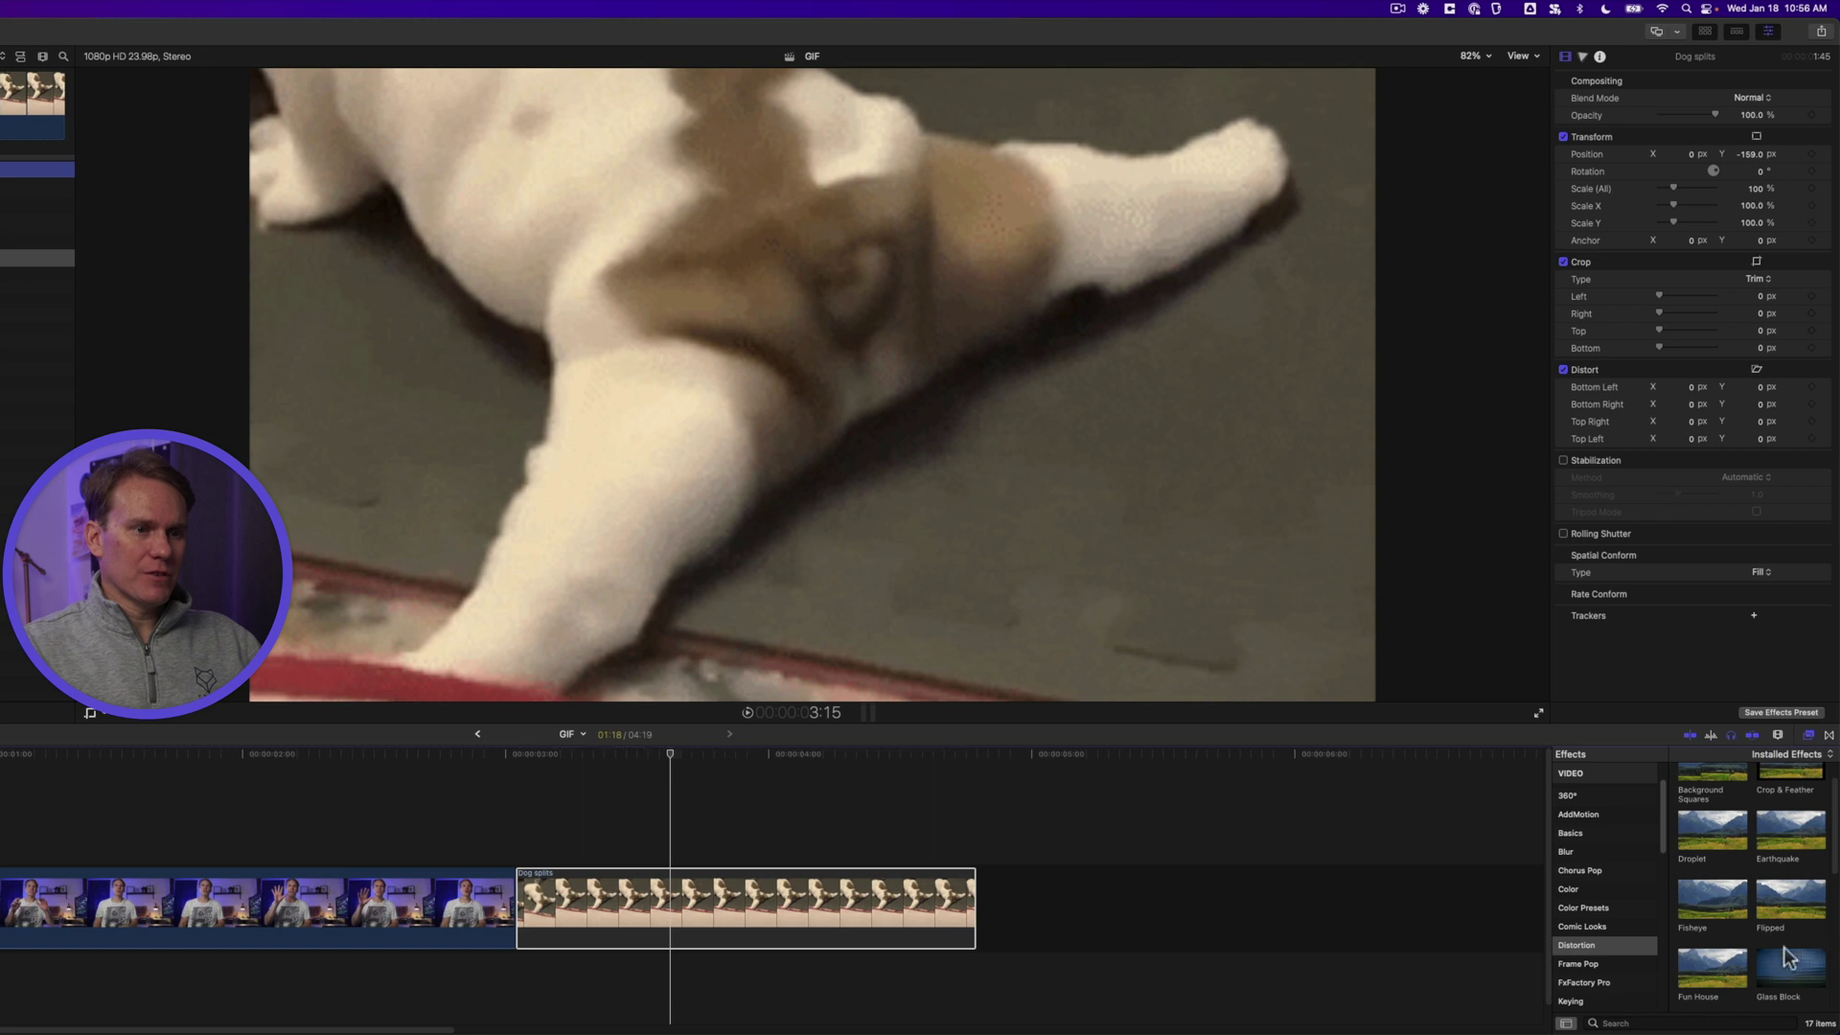
# Drop the Prism blur (Amount 26.1, Angle 347°) from the Blur category onto Dog splits
pyautogui.click(1606, 851)
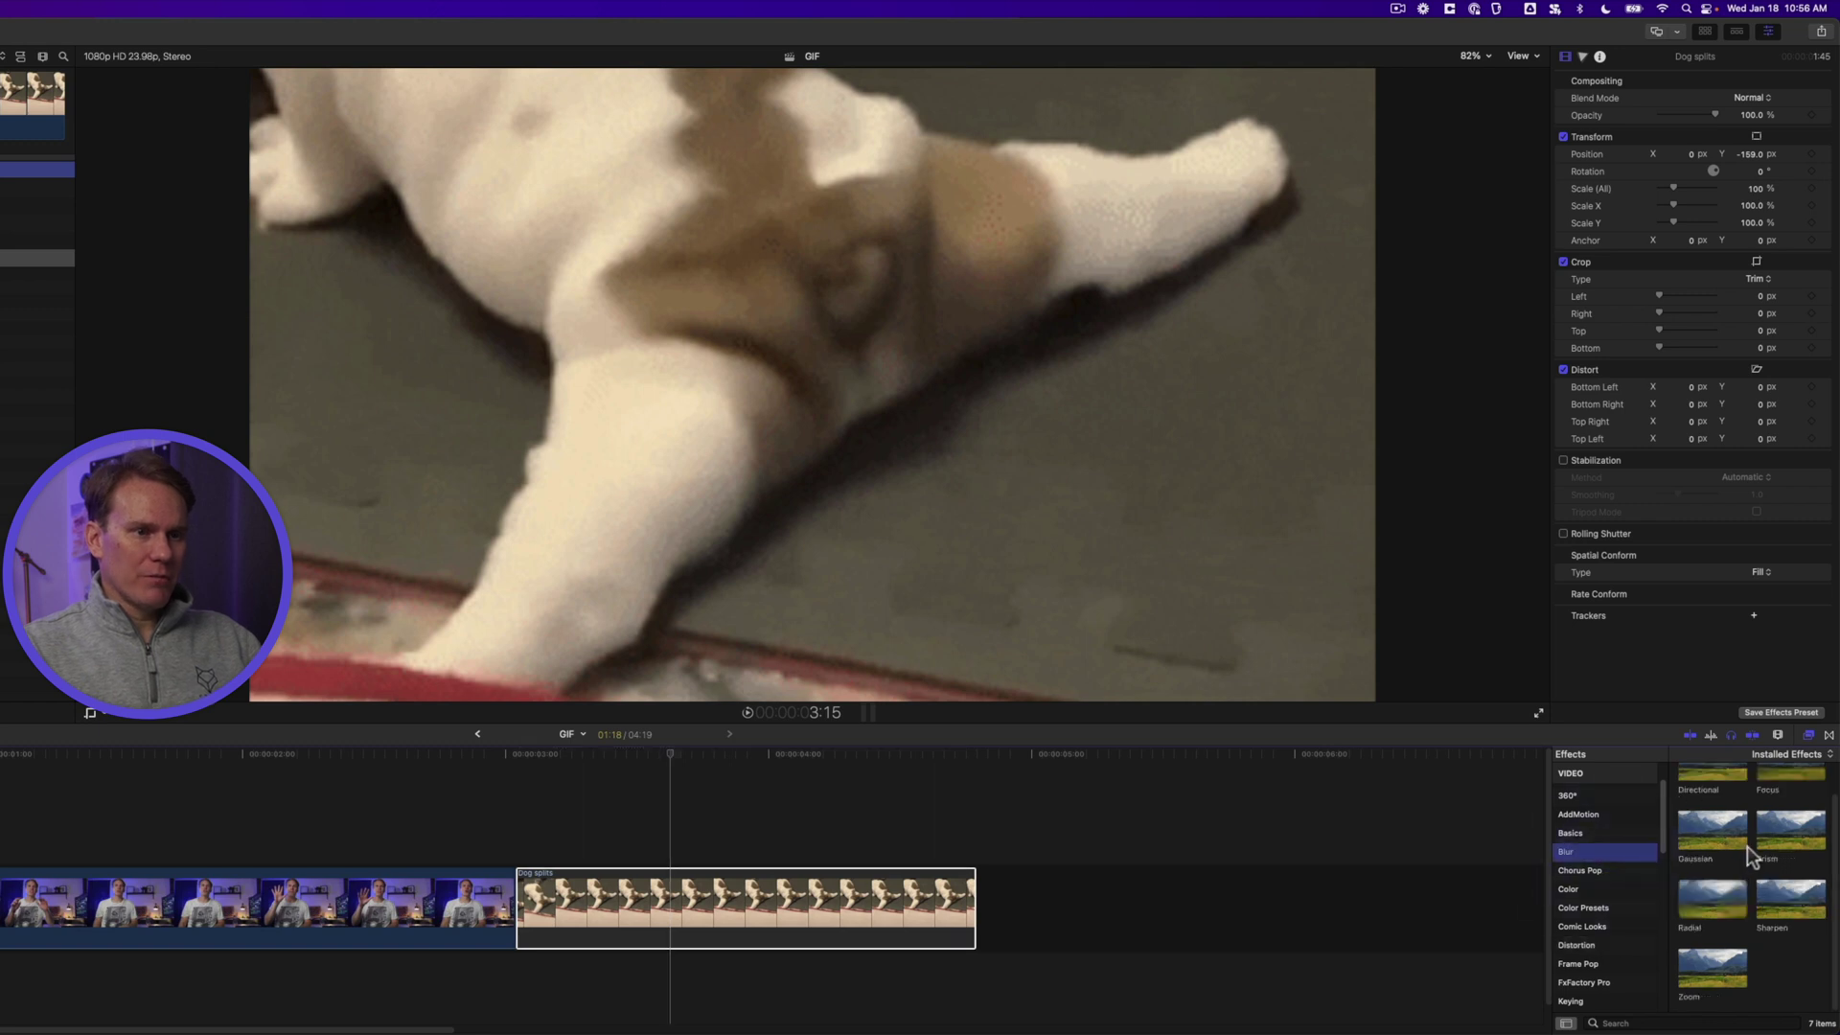
pyautogui.moveTo(1790, 830); pyautogui.dragTo(784, 900)
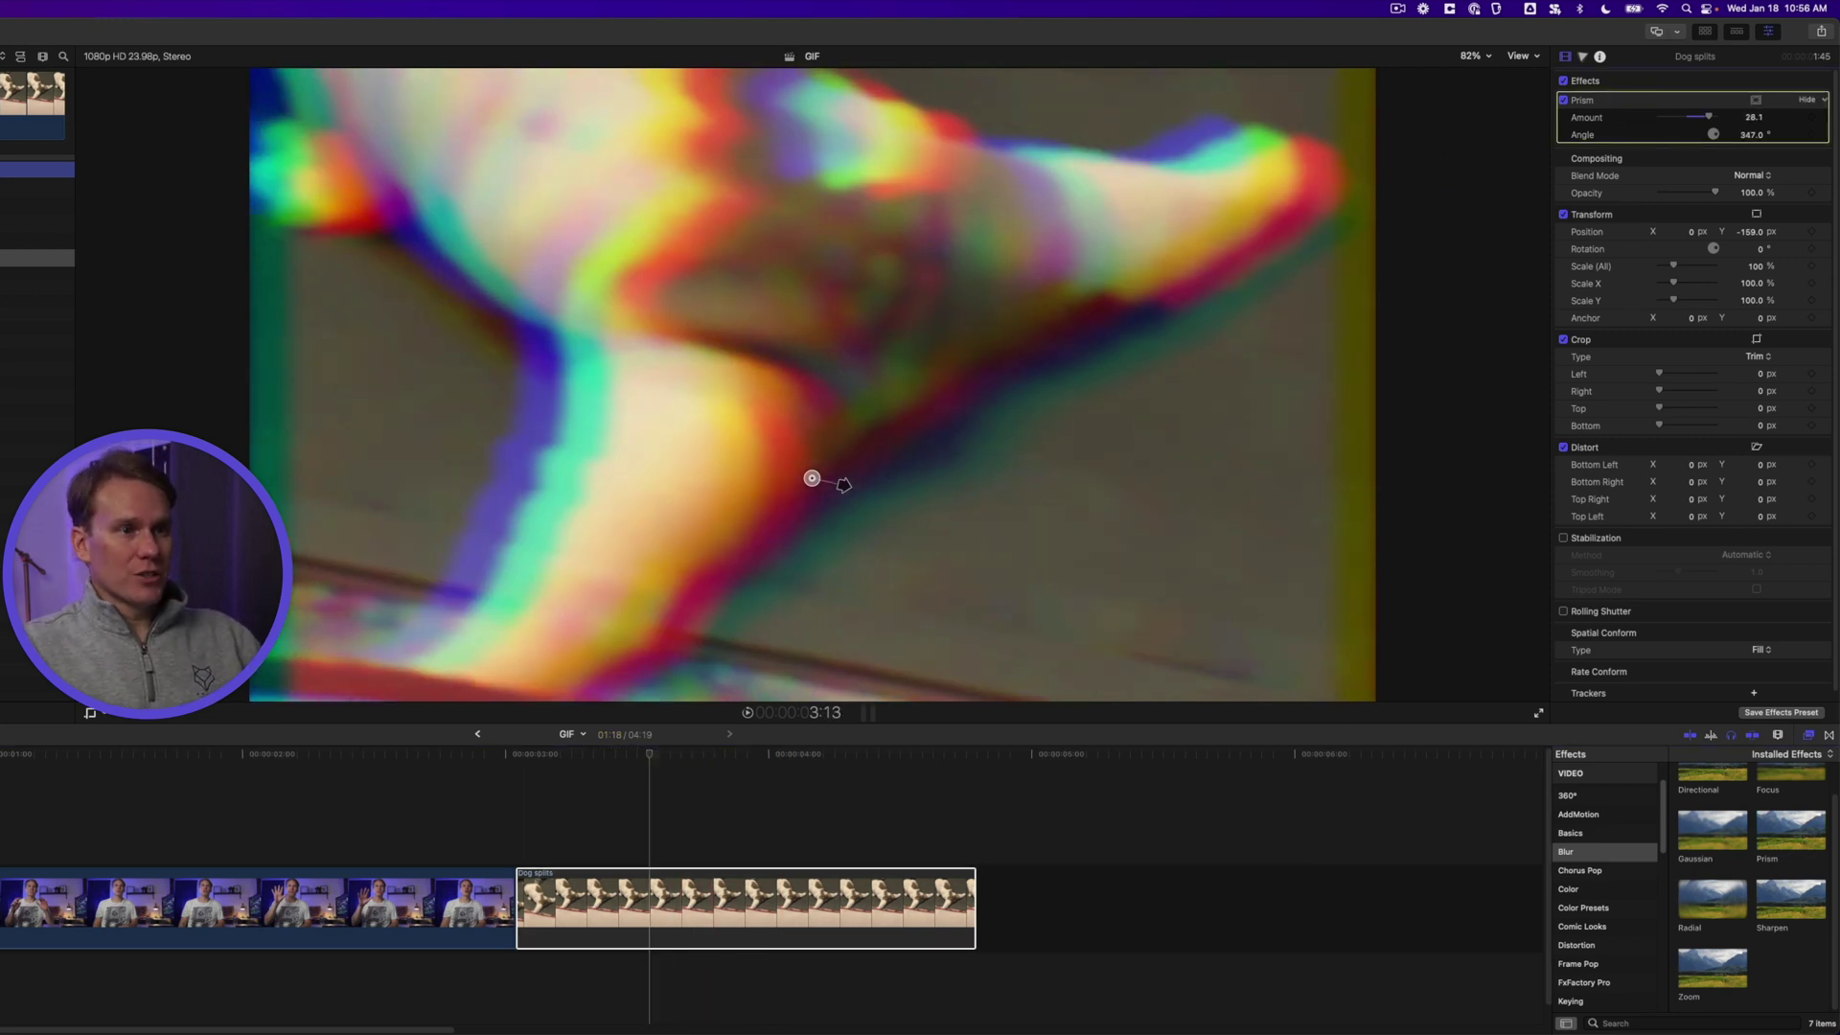
# Remove the Prism effect, add a Cross Dissolve into Dog splits and preview it
pyautogui.press('Delete')
pyautogui.press('ctrl+super+5')
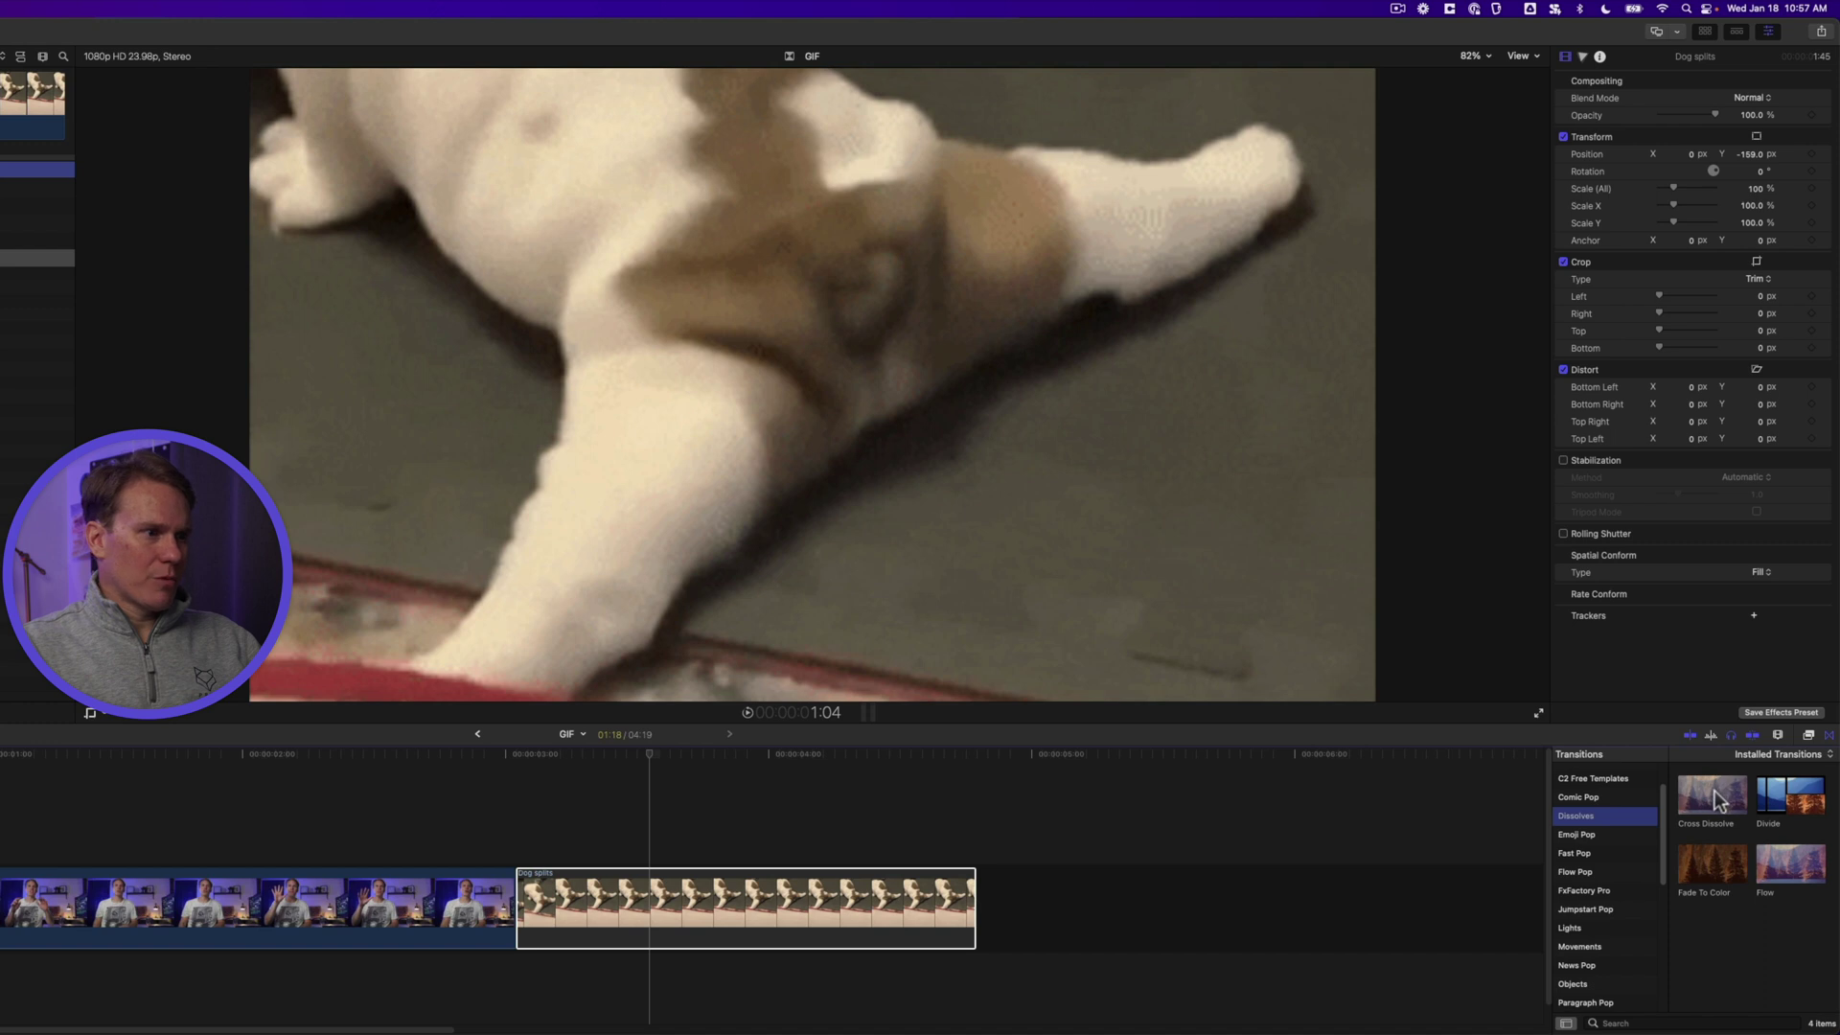
pyautogui.moveTo(1715, 800); pyautogui.dragTo(286, 915)
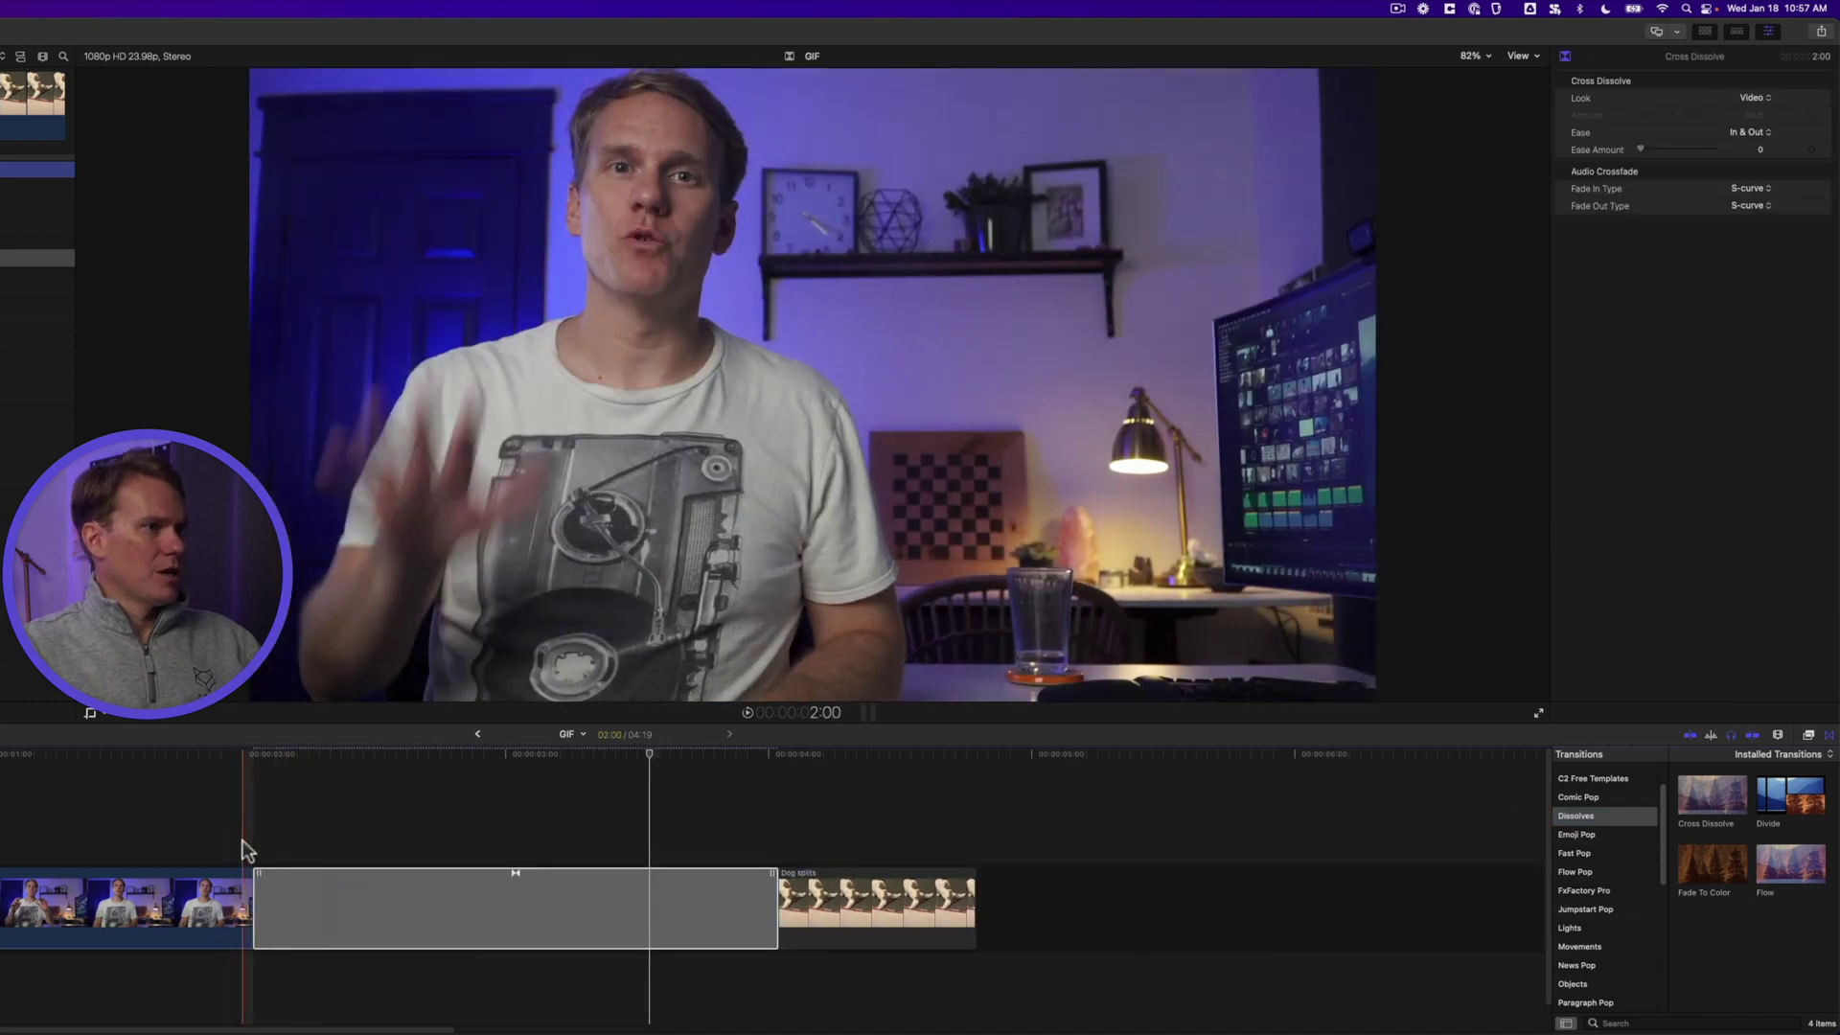
pyautogui.press('space')
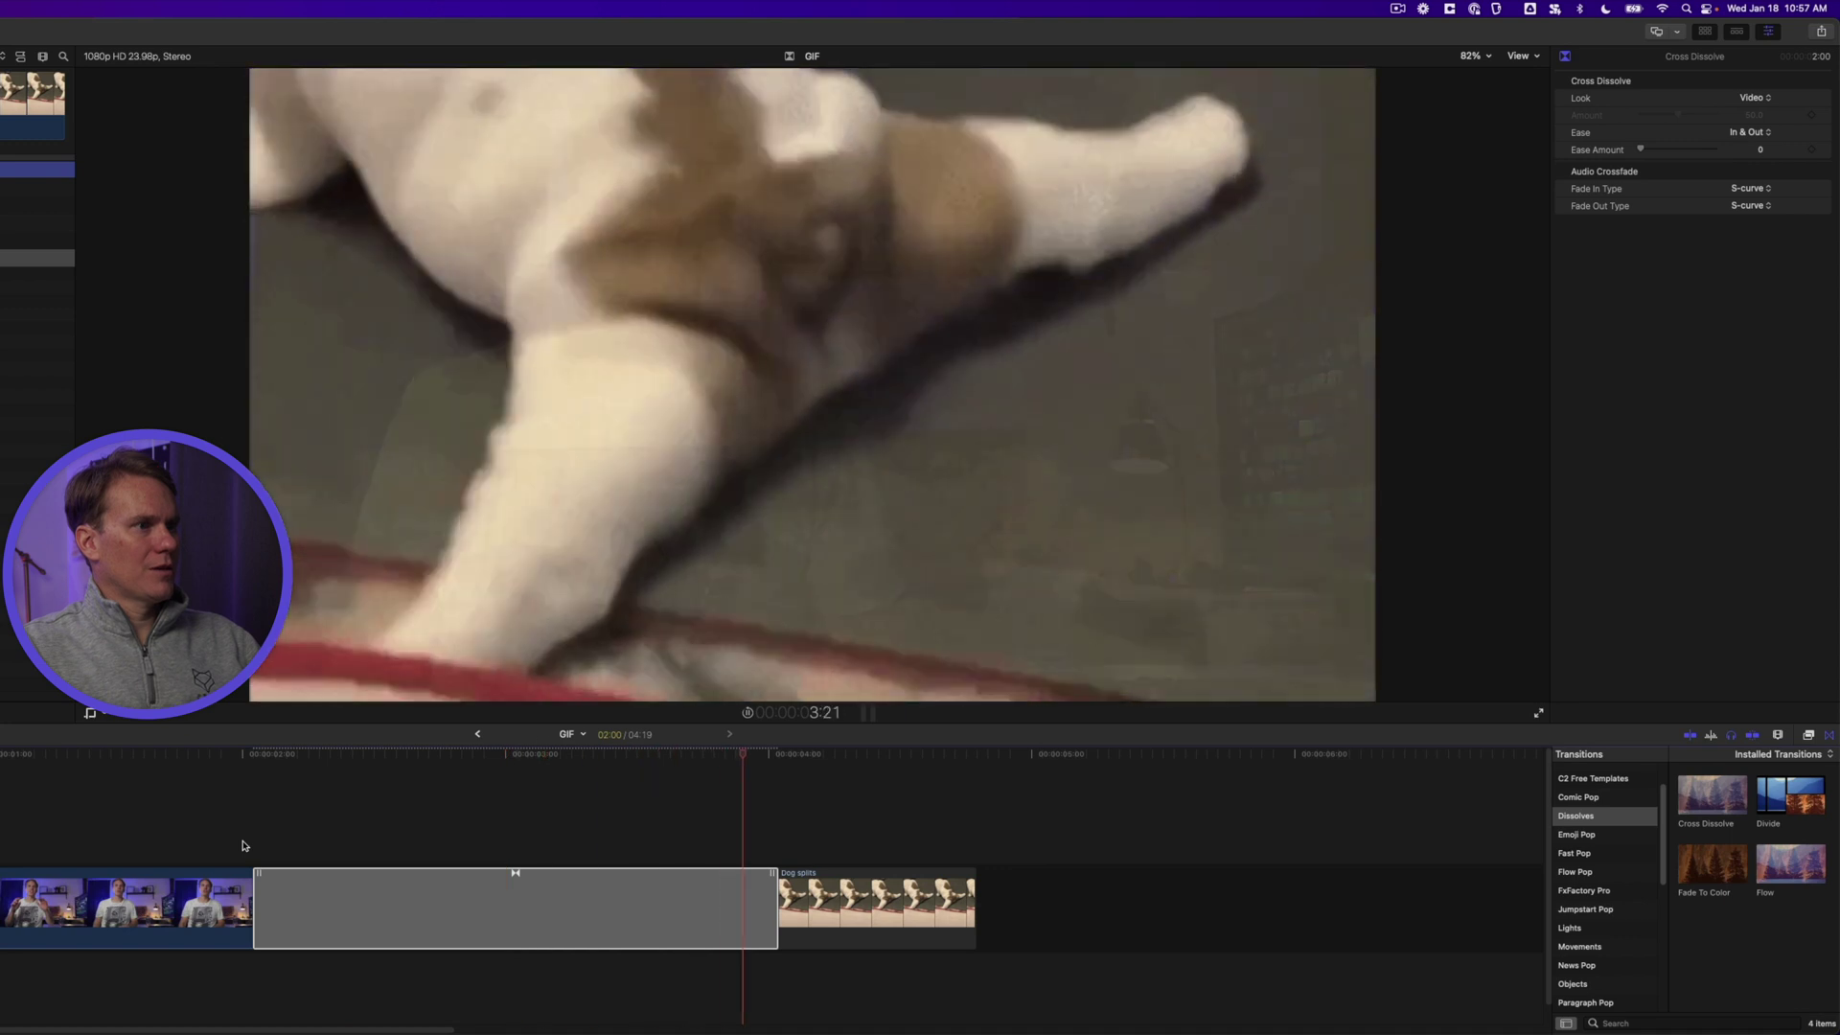
pyautogui.press('space')
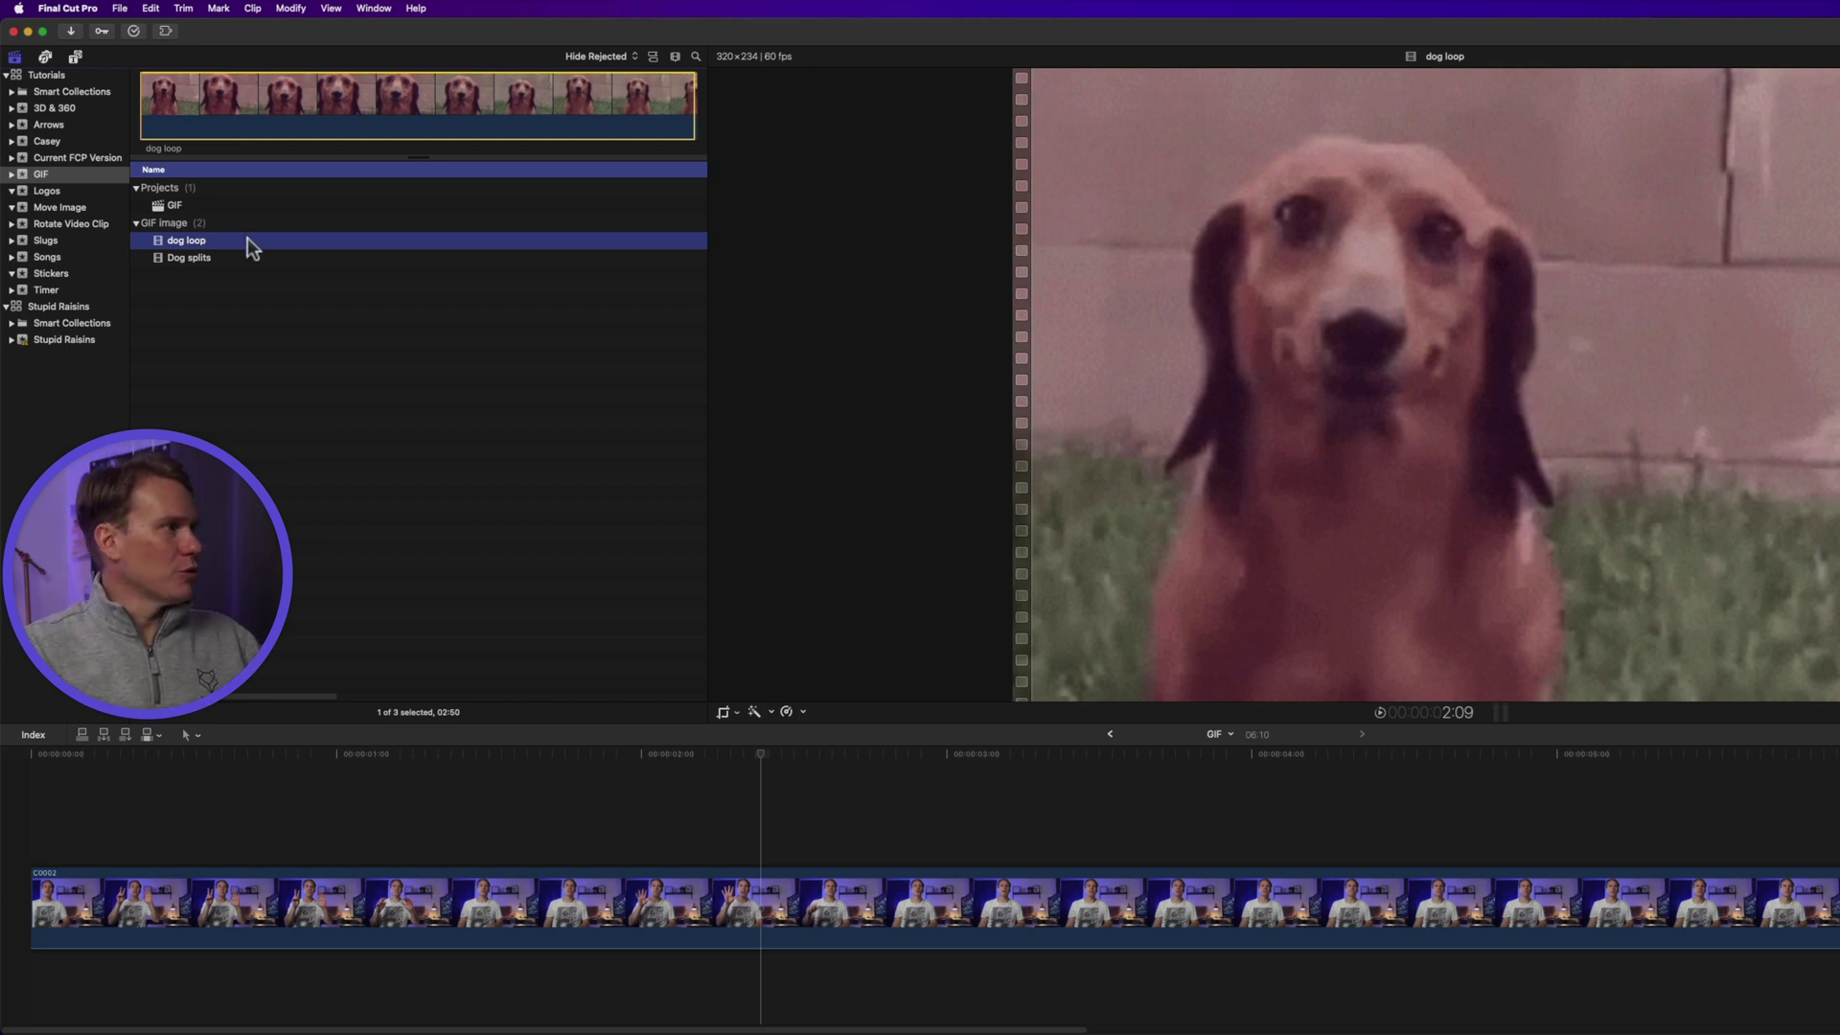
# Connect the dog loop clip above C0002 near the start of the project
pyautogui.moveTo(247, 239); pyautogui.dragTo(375, 839)
pyautogui.moveTo(486, 814); pyautogui.dragTo(308, 806)
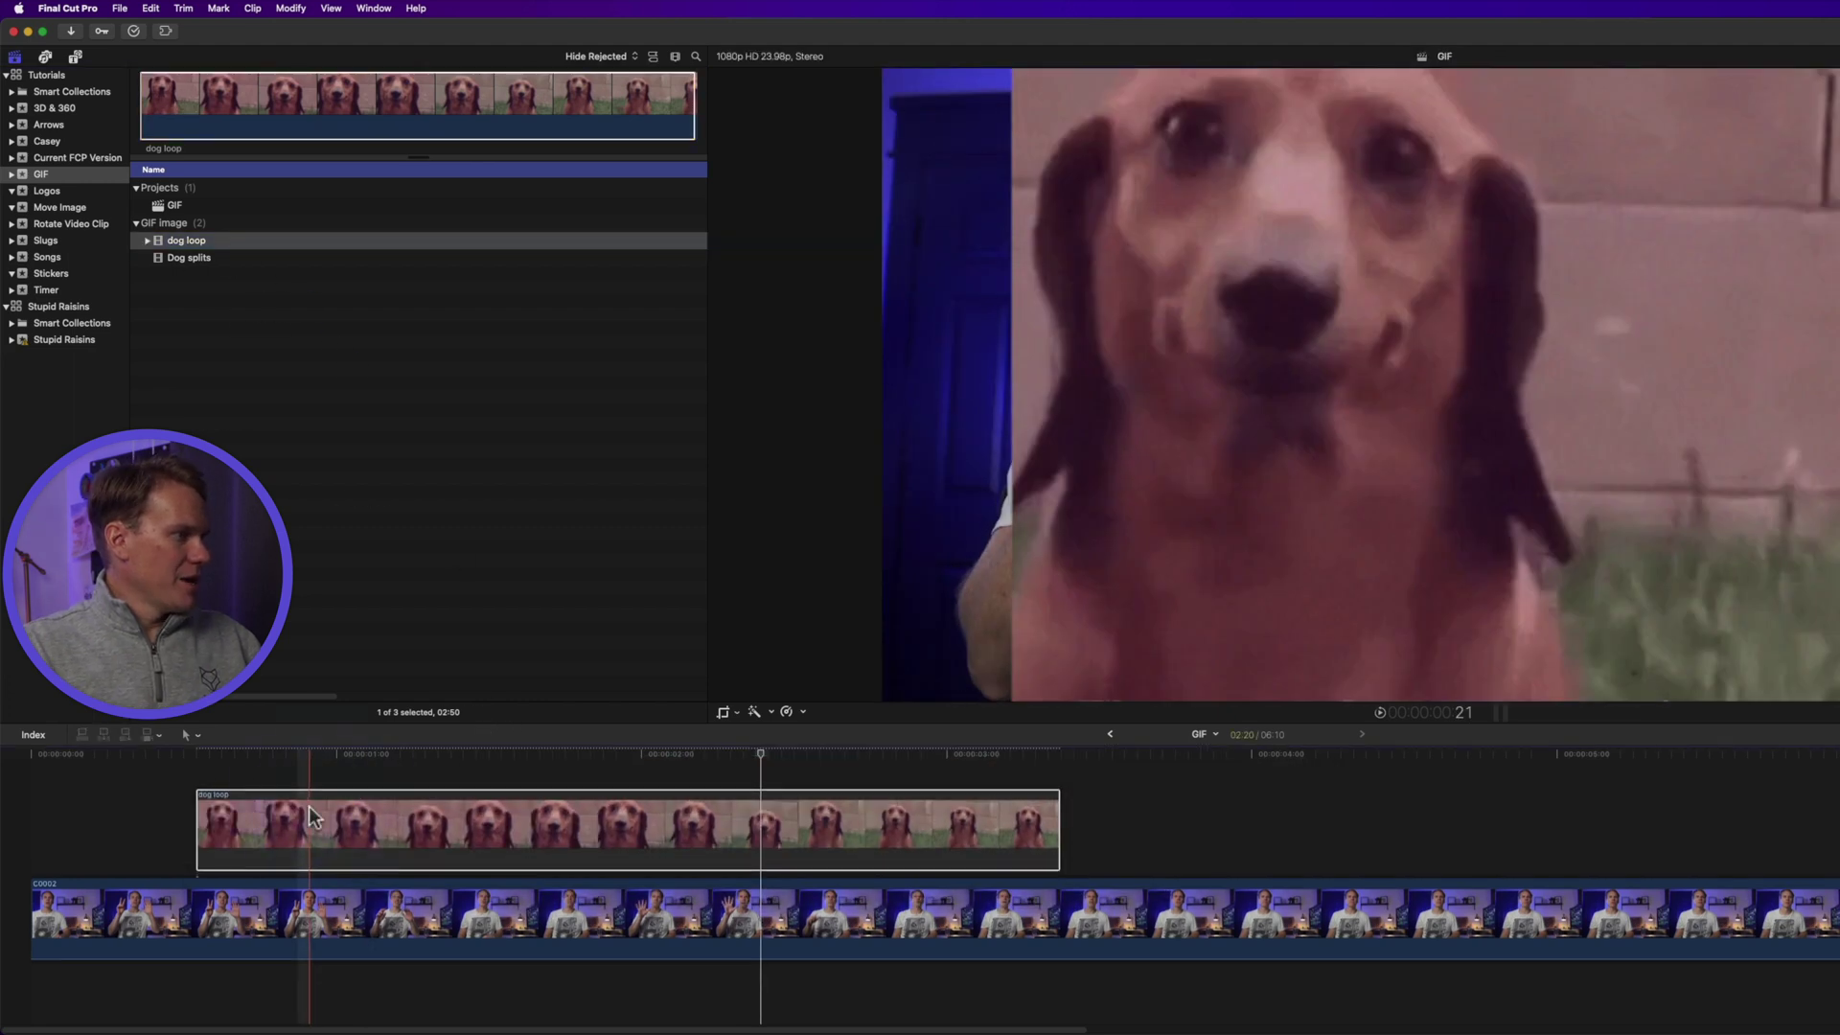
pyautogui.click(623, 766)
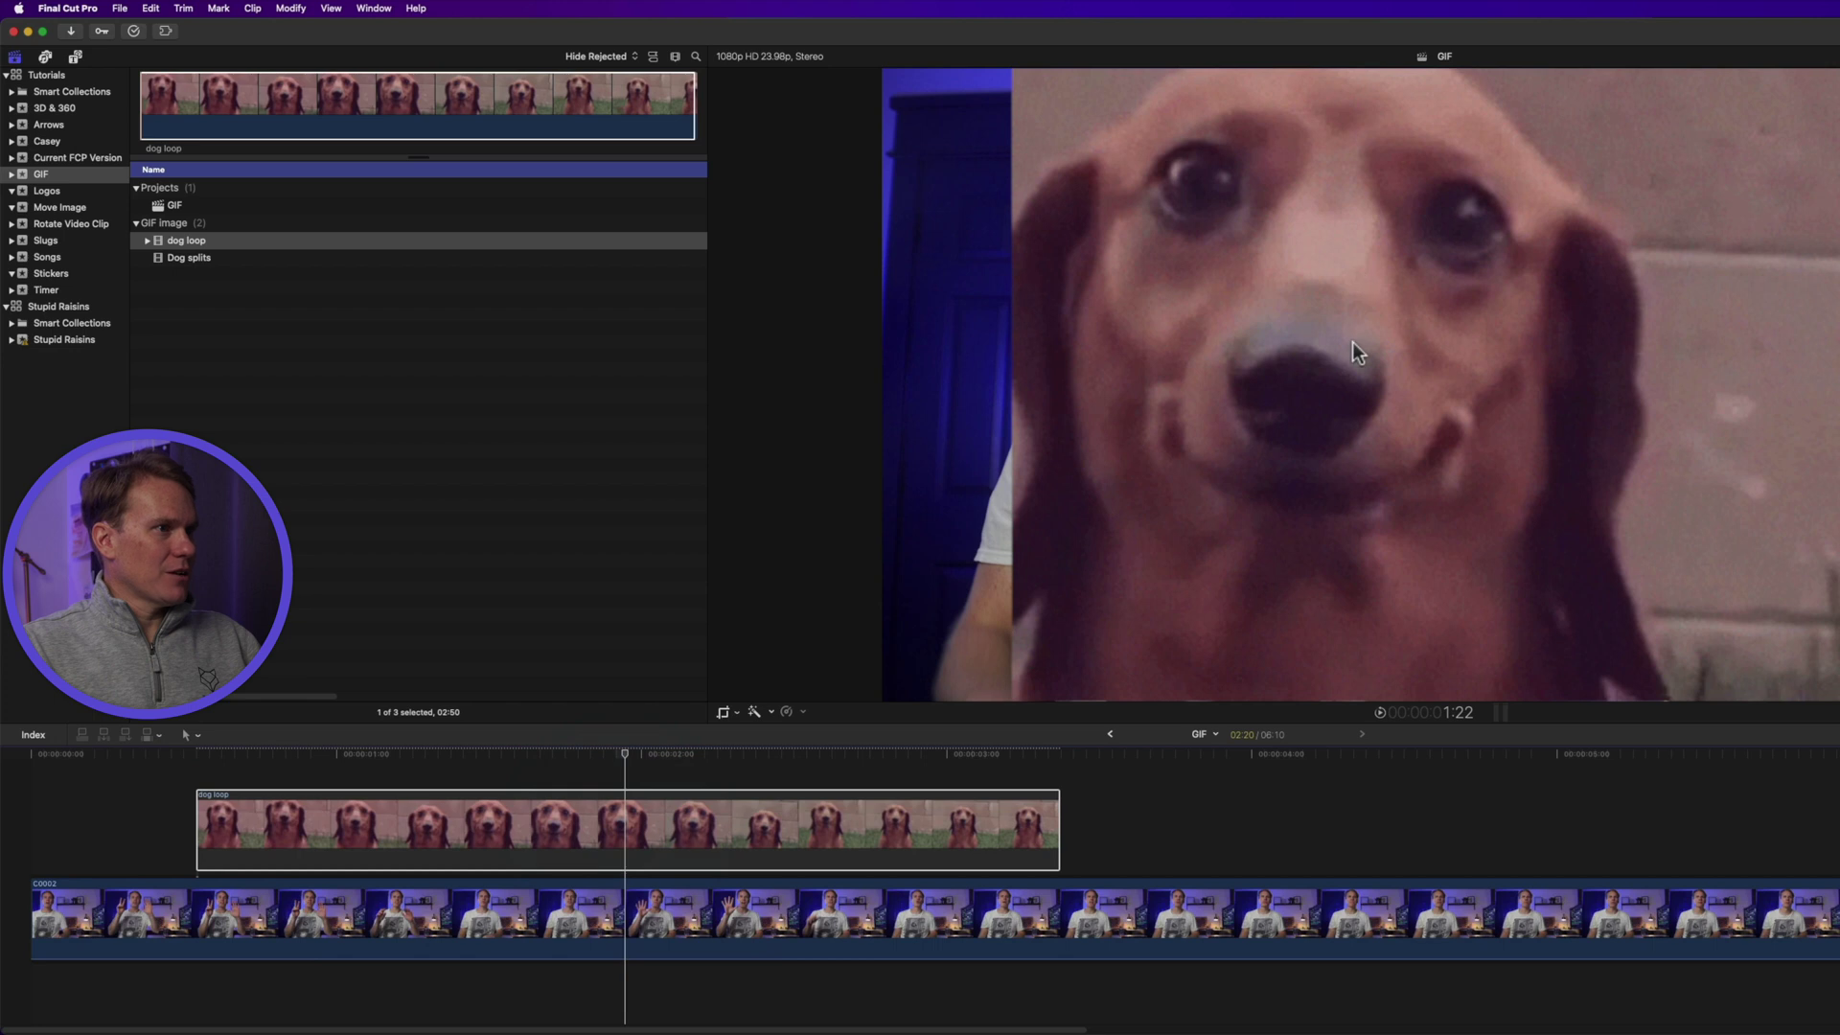
# Scale the dog loop overlay to 35.22% and move it to the upper right
pyautogui.rightClick(1353, 341)
pyautogui.click(1384, 345)
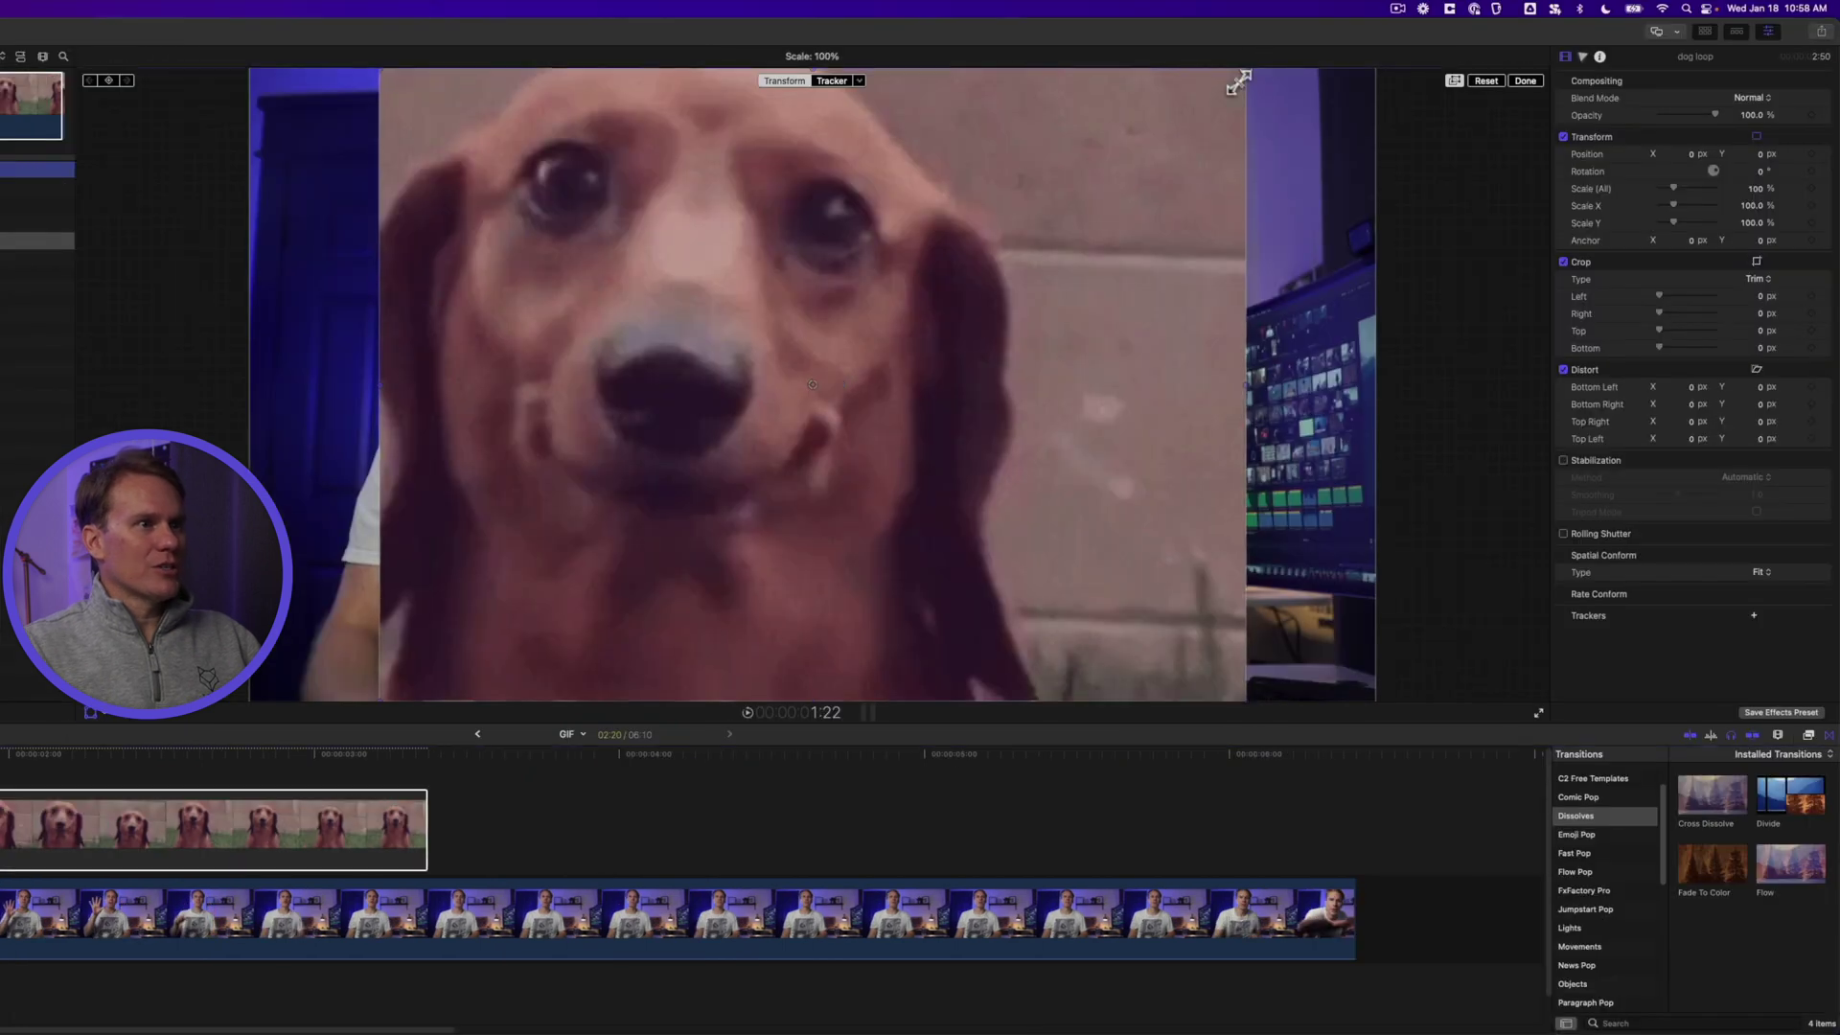
pyautogui.moveTo(1247, 69); pyautogui.dragTo(964, 348)
pyautogui.moveTo(824, 375); pyautogui.dragTo(1073, 245)
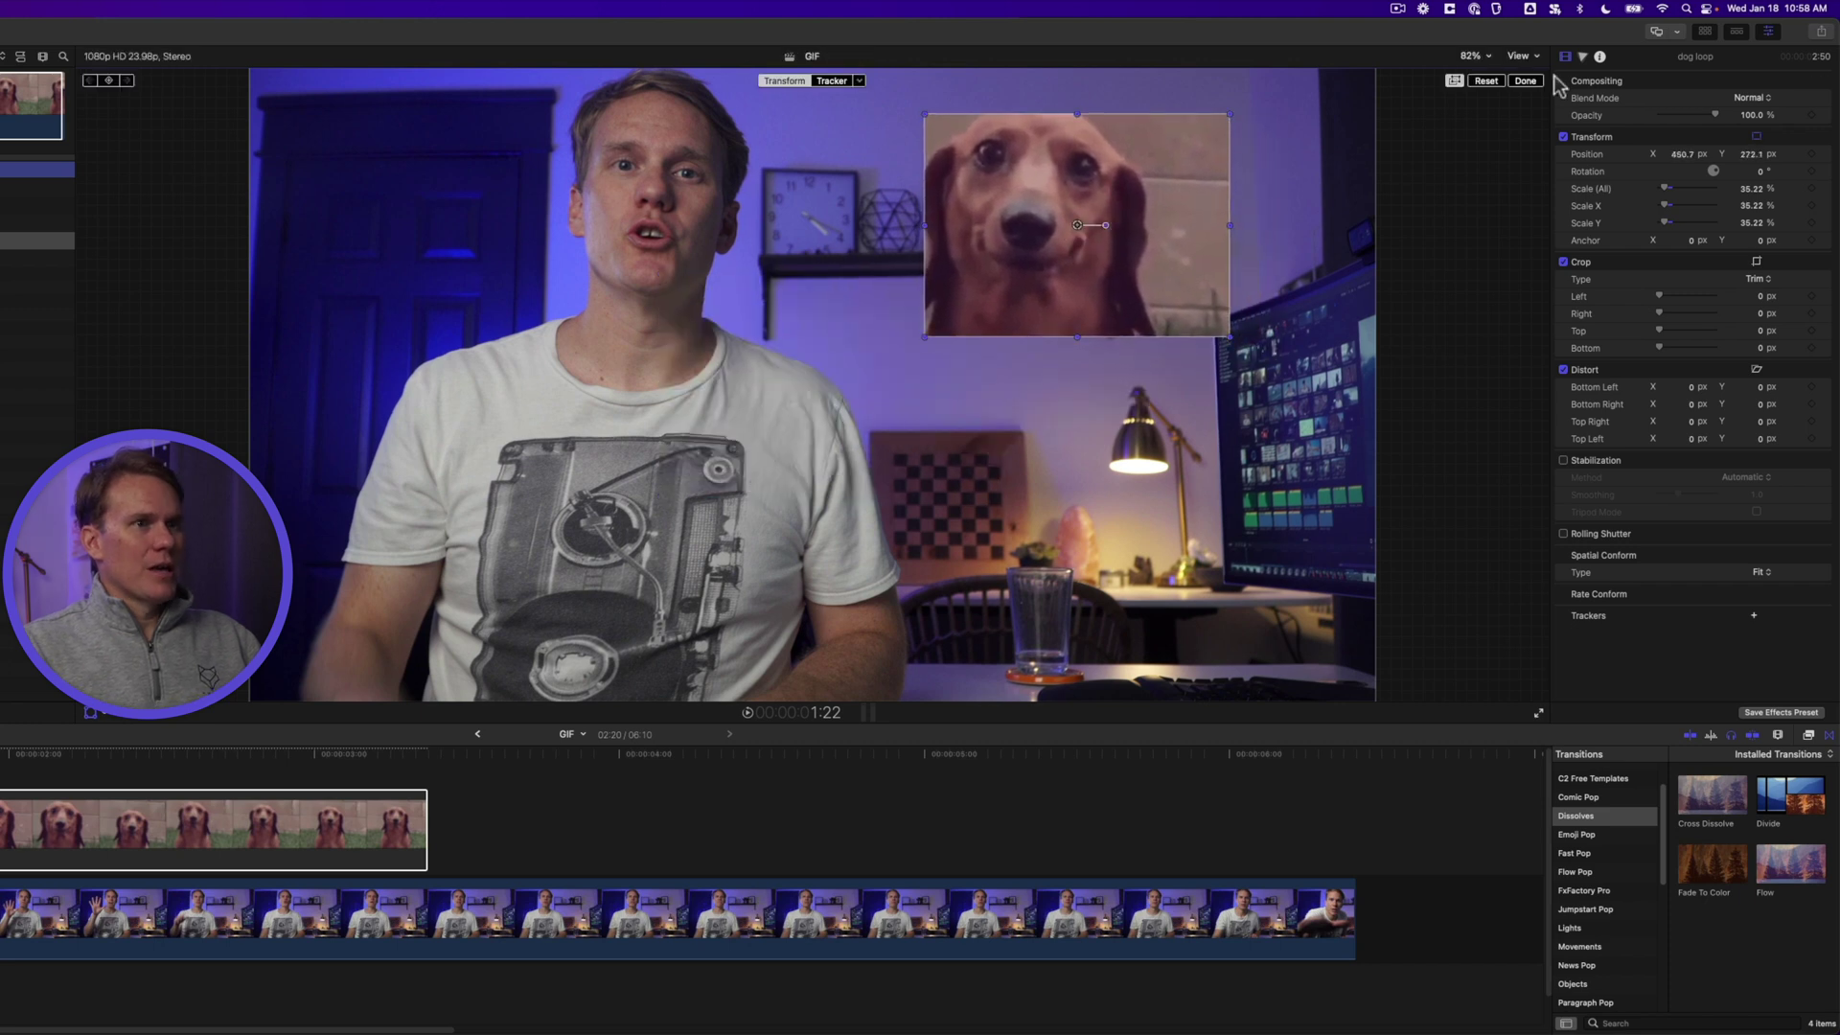
pyautogui.click(1526, 82)
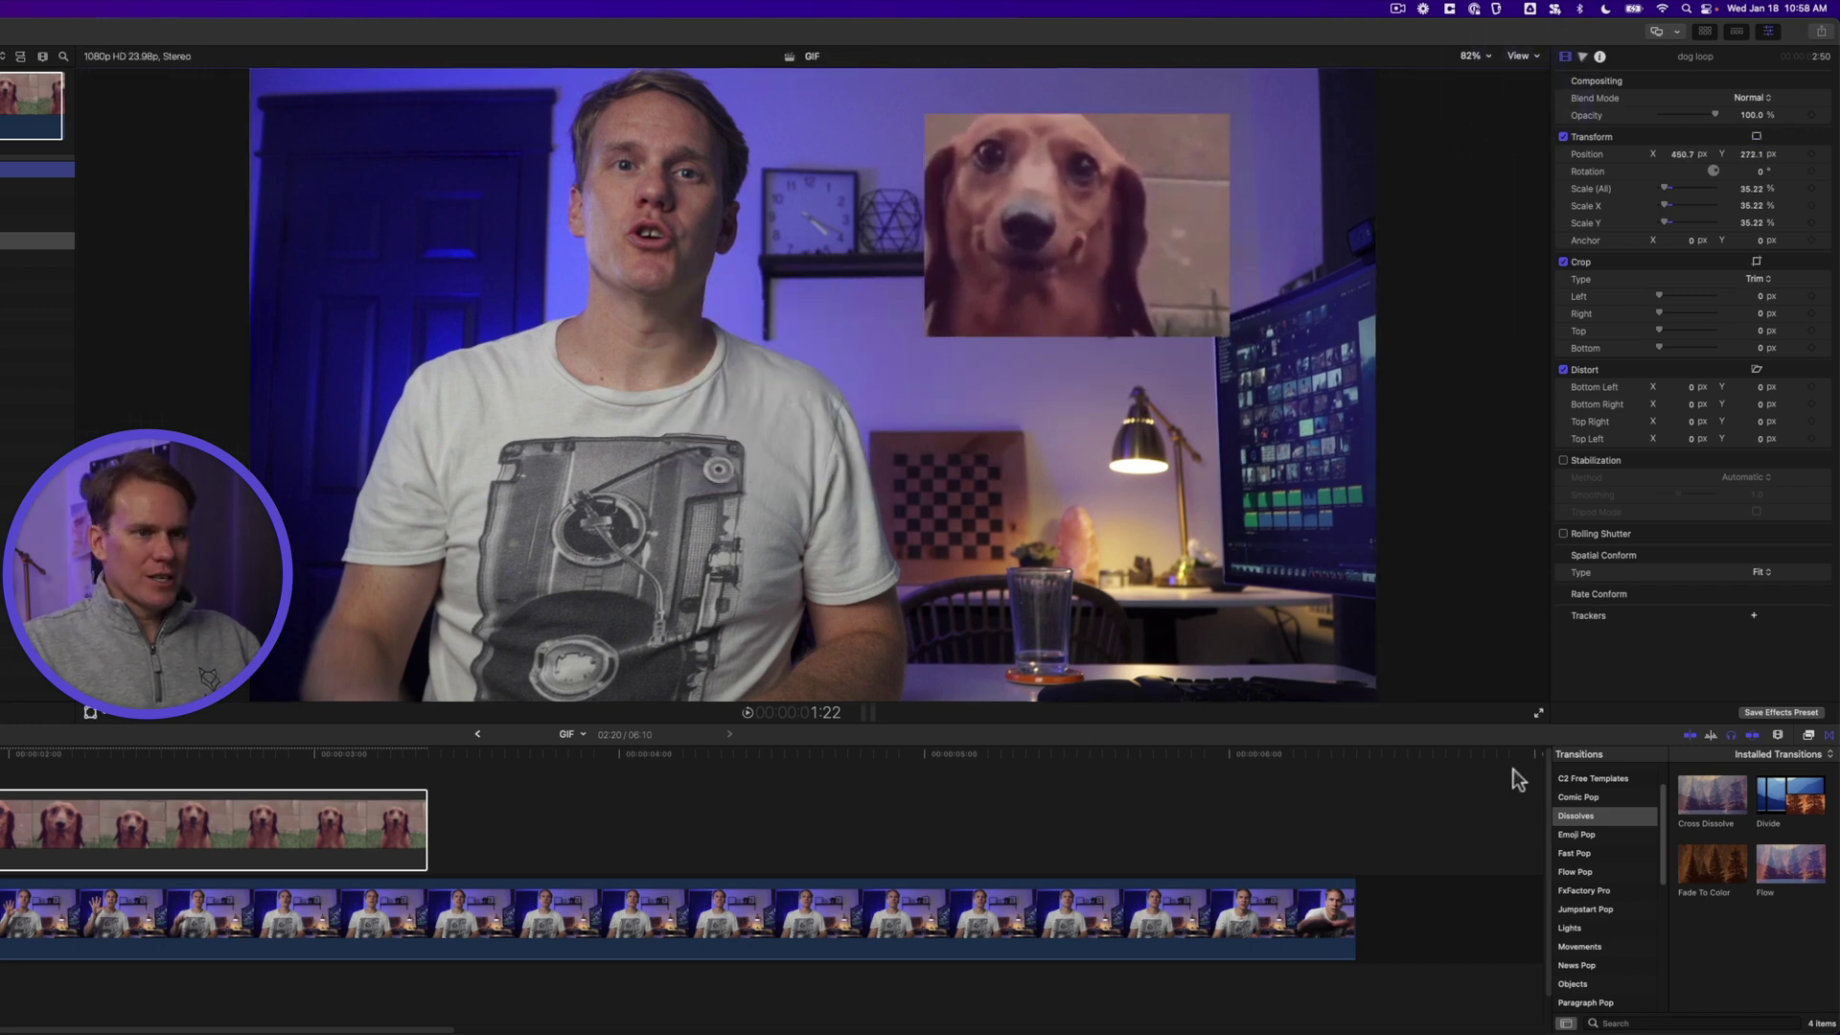
# Add the Stylize Simple Border to dog loop and nudge the clip a few frames earlier
pyautogui.click(1808, 736)
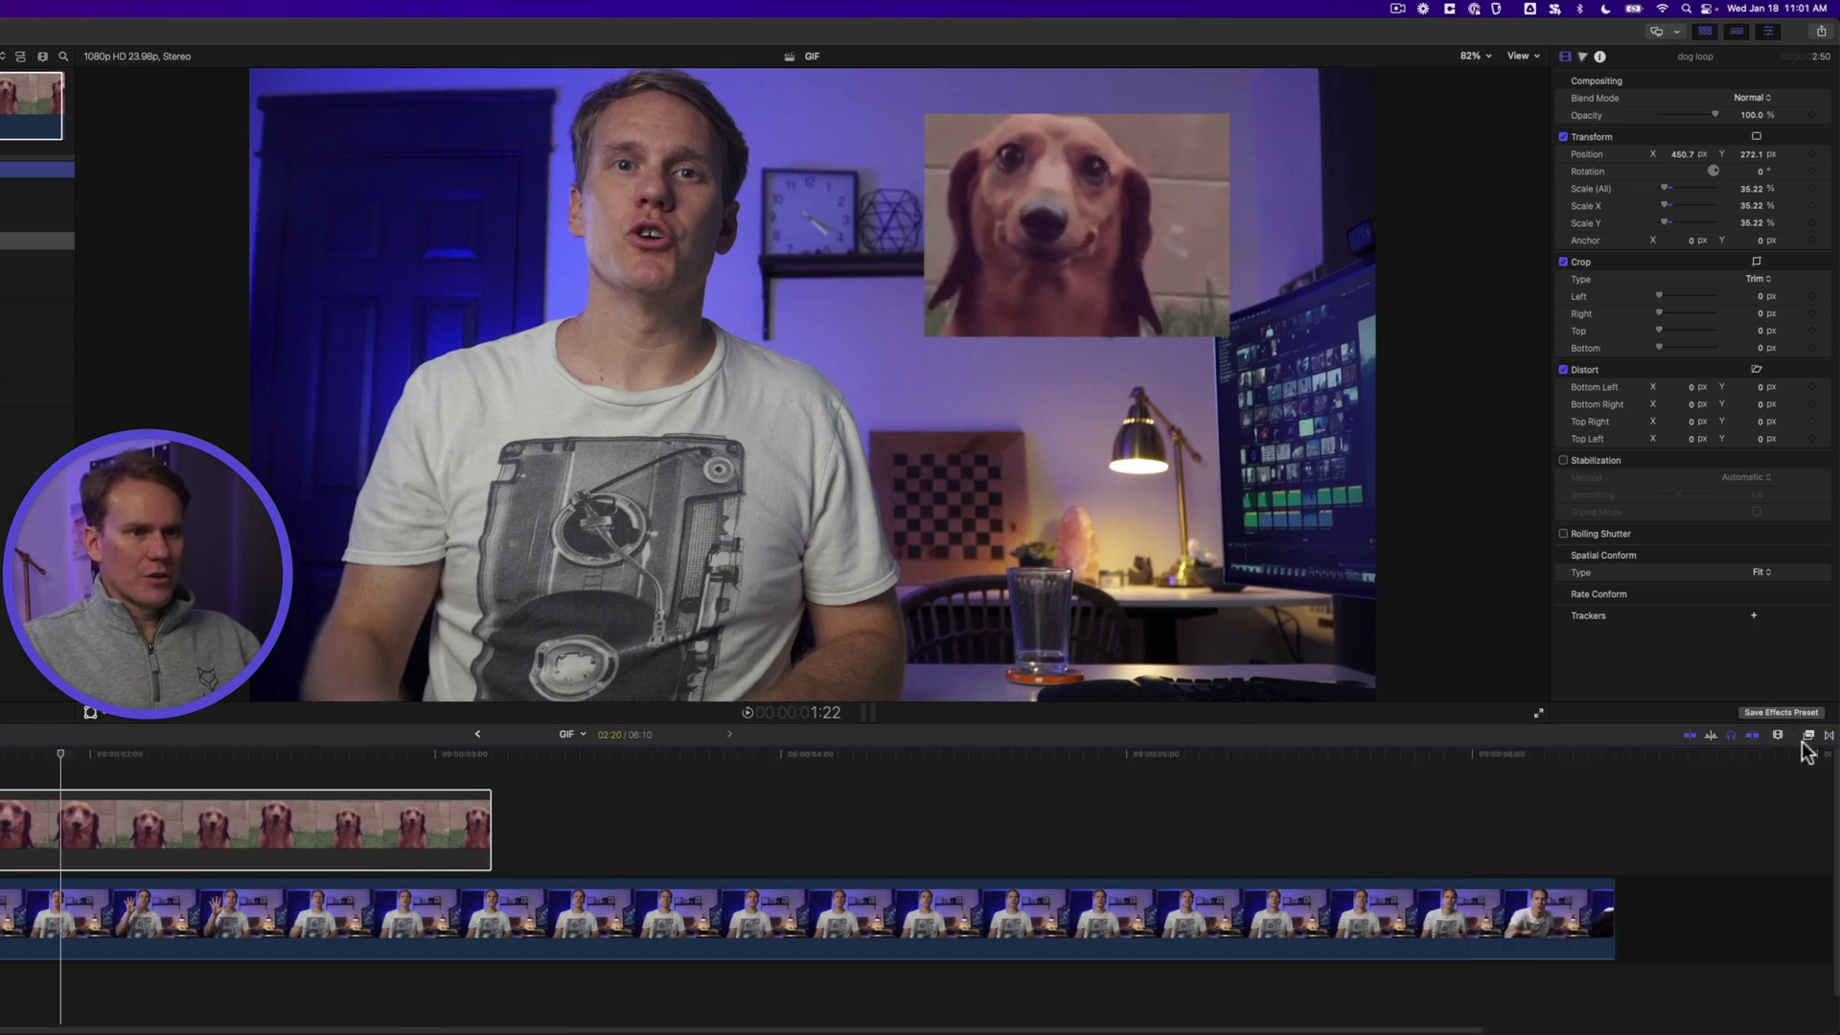
pyautogui.click(1808, 736)
pyautogui.click(1600, 872)
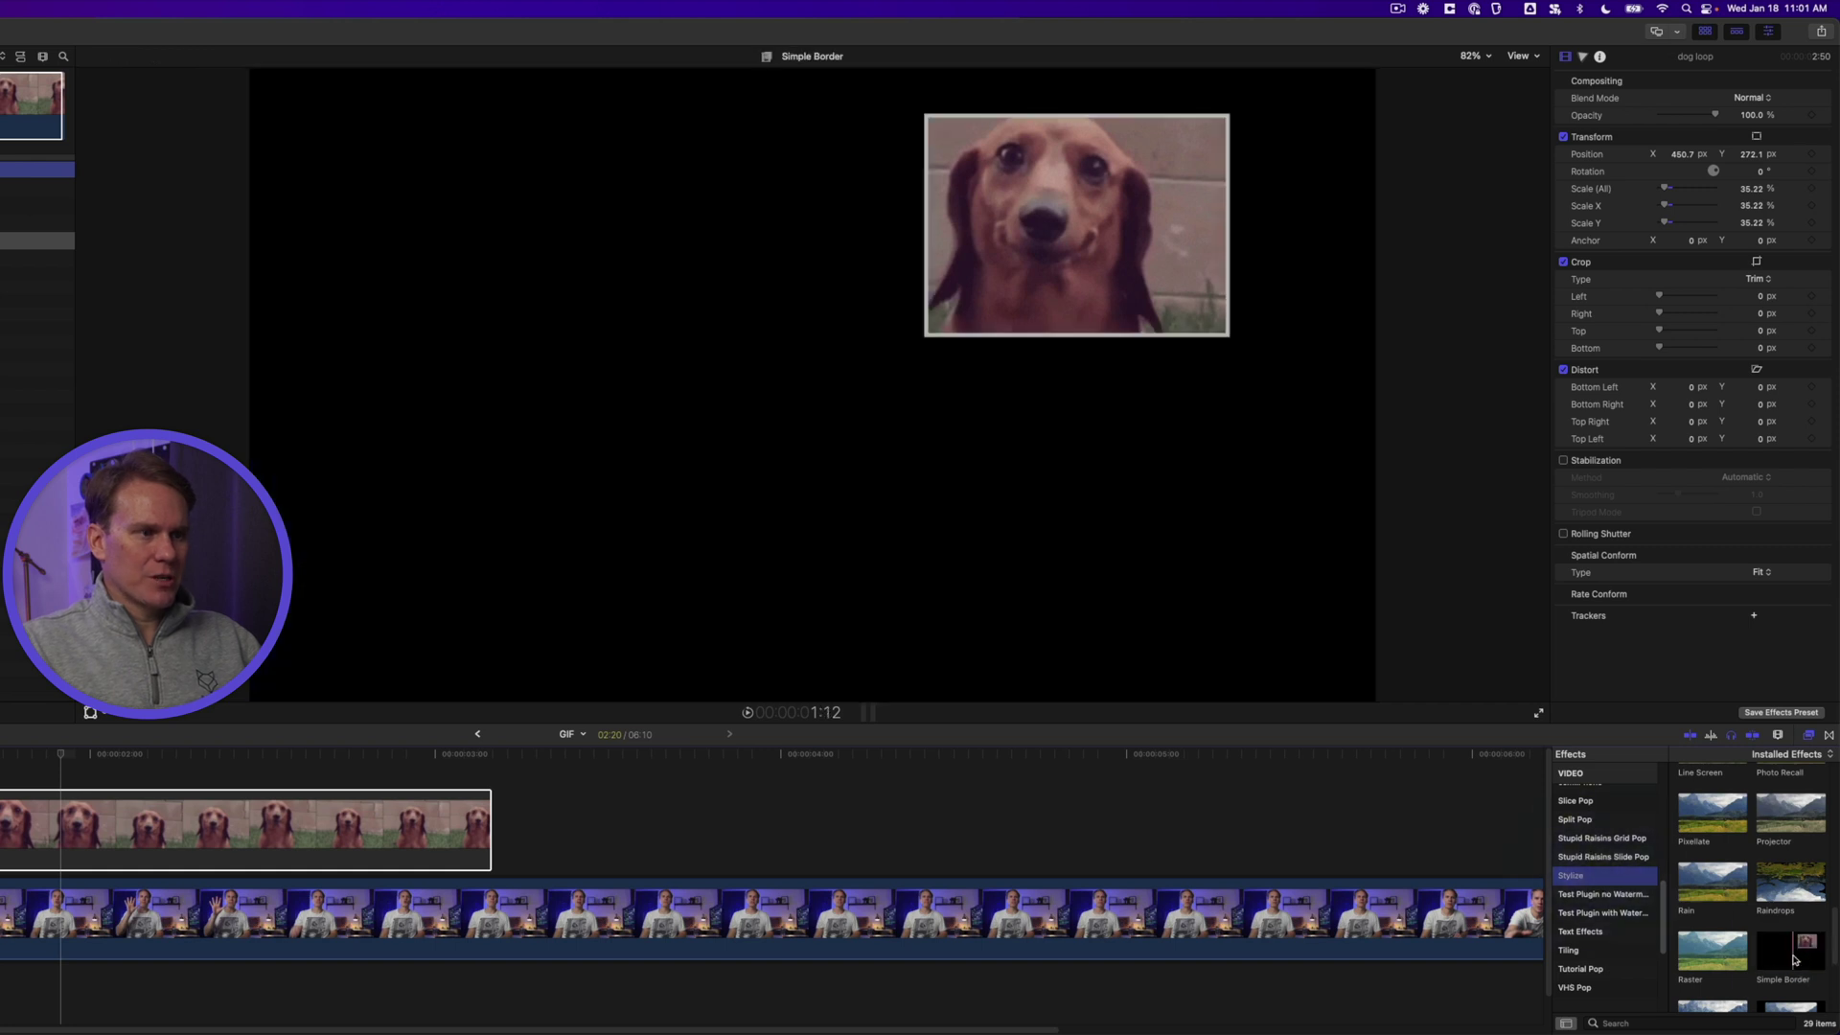
pyautogui.moveTo(1795, 960); pyautogui.dragTo(338, 831)
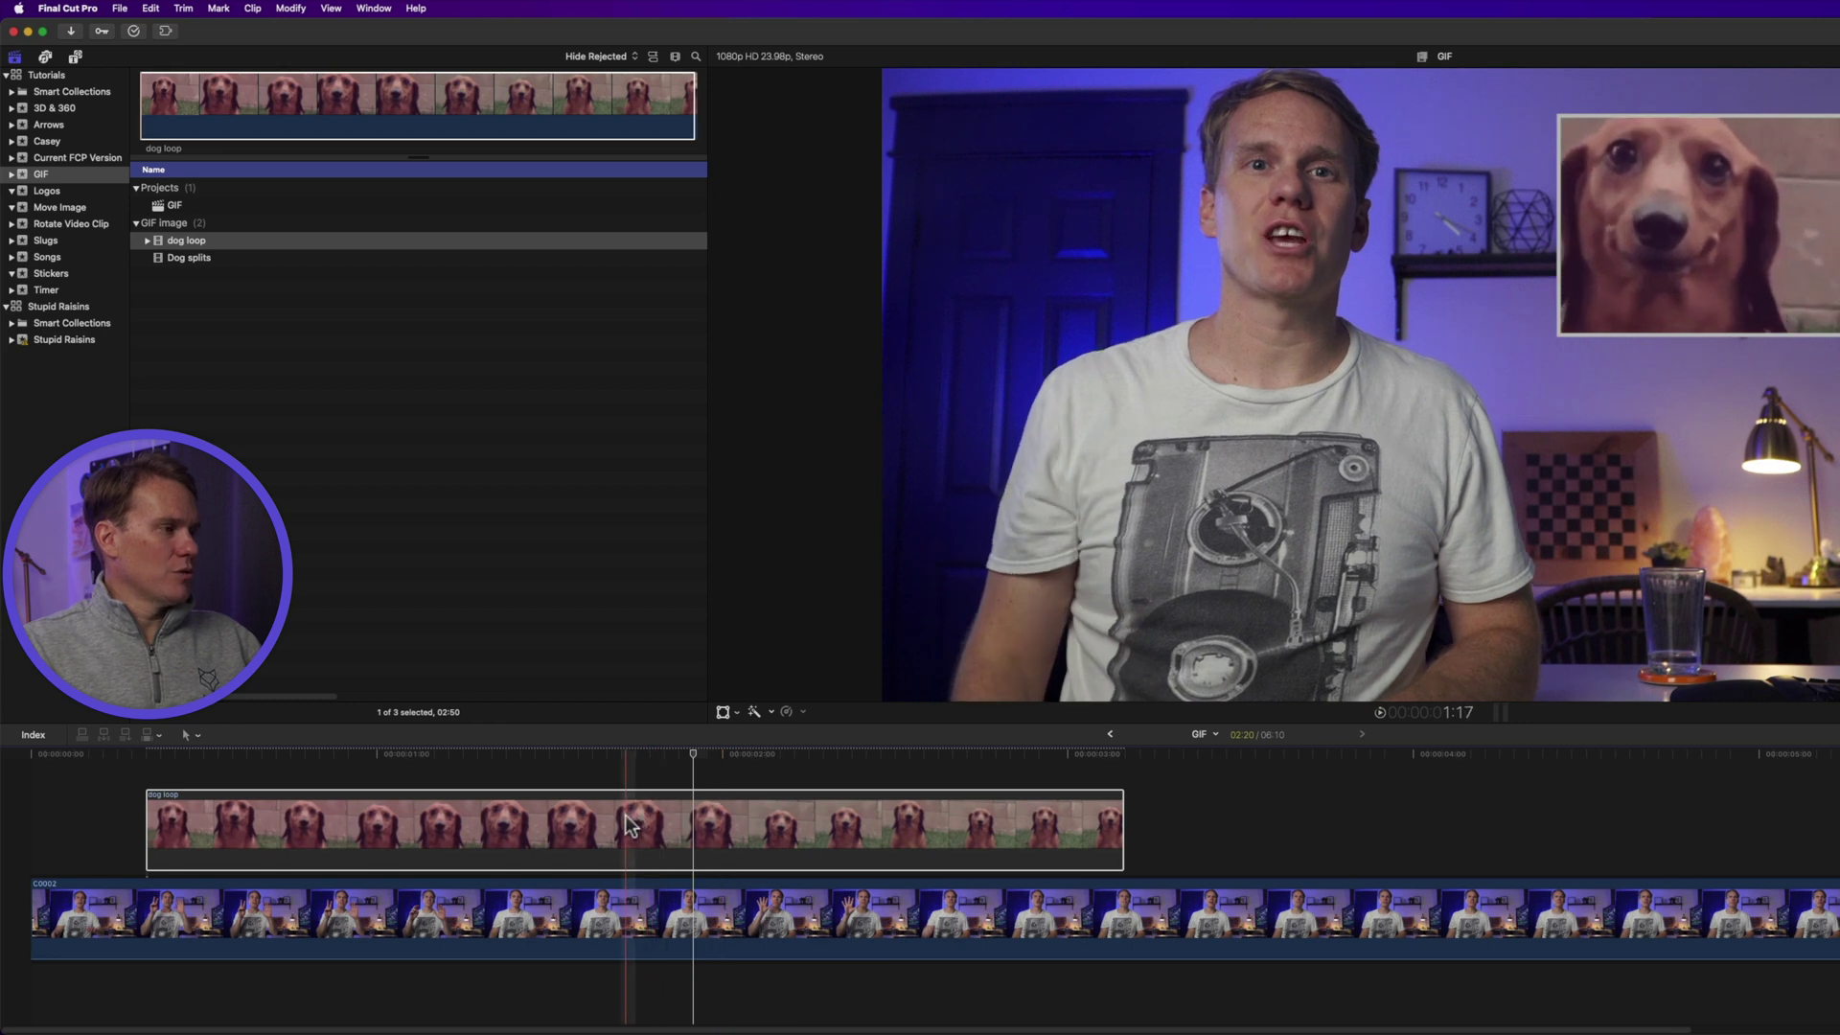
pyautogui.moveTo(628, 814); pyautogui.dragTo(577, 826)
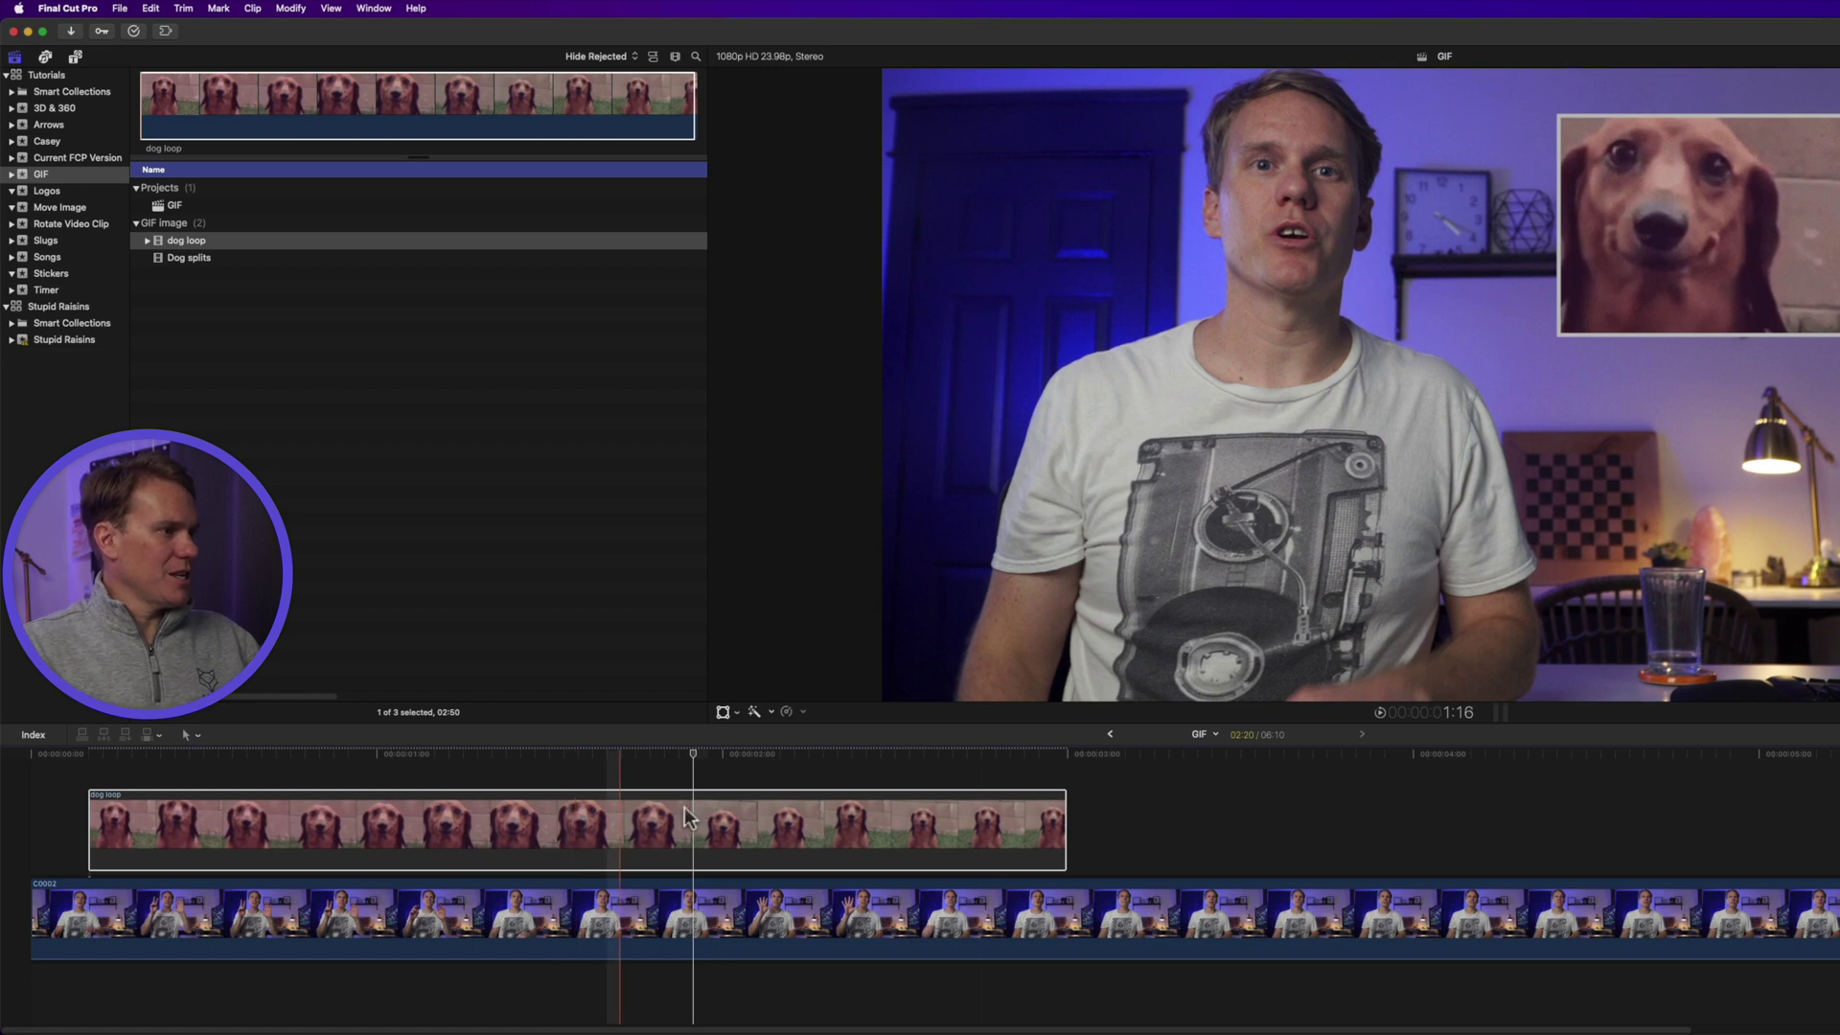
# Copy and paste dog loop at its end, then undo the pasted copy
pyautogui.press('super+c')
pyautogui.click(1070, 778)
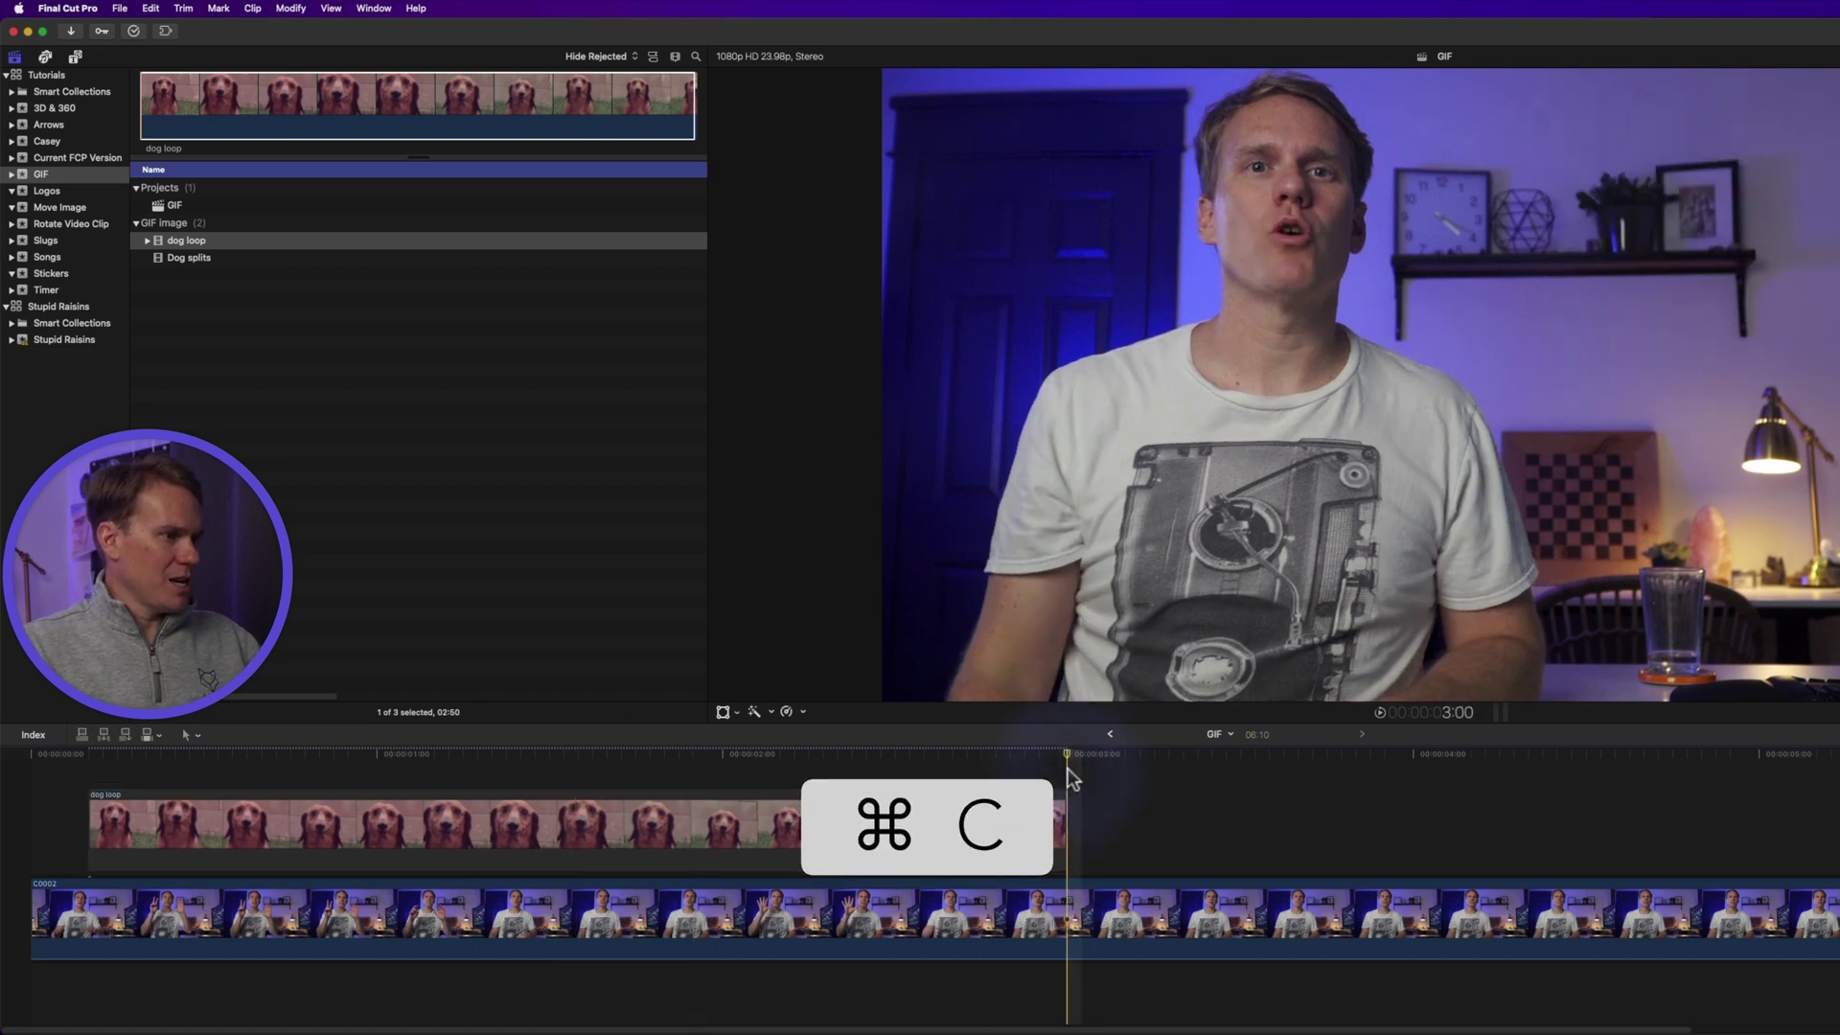
pyautogui.press('super+v')
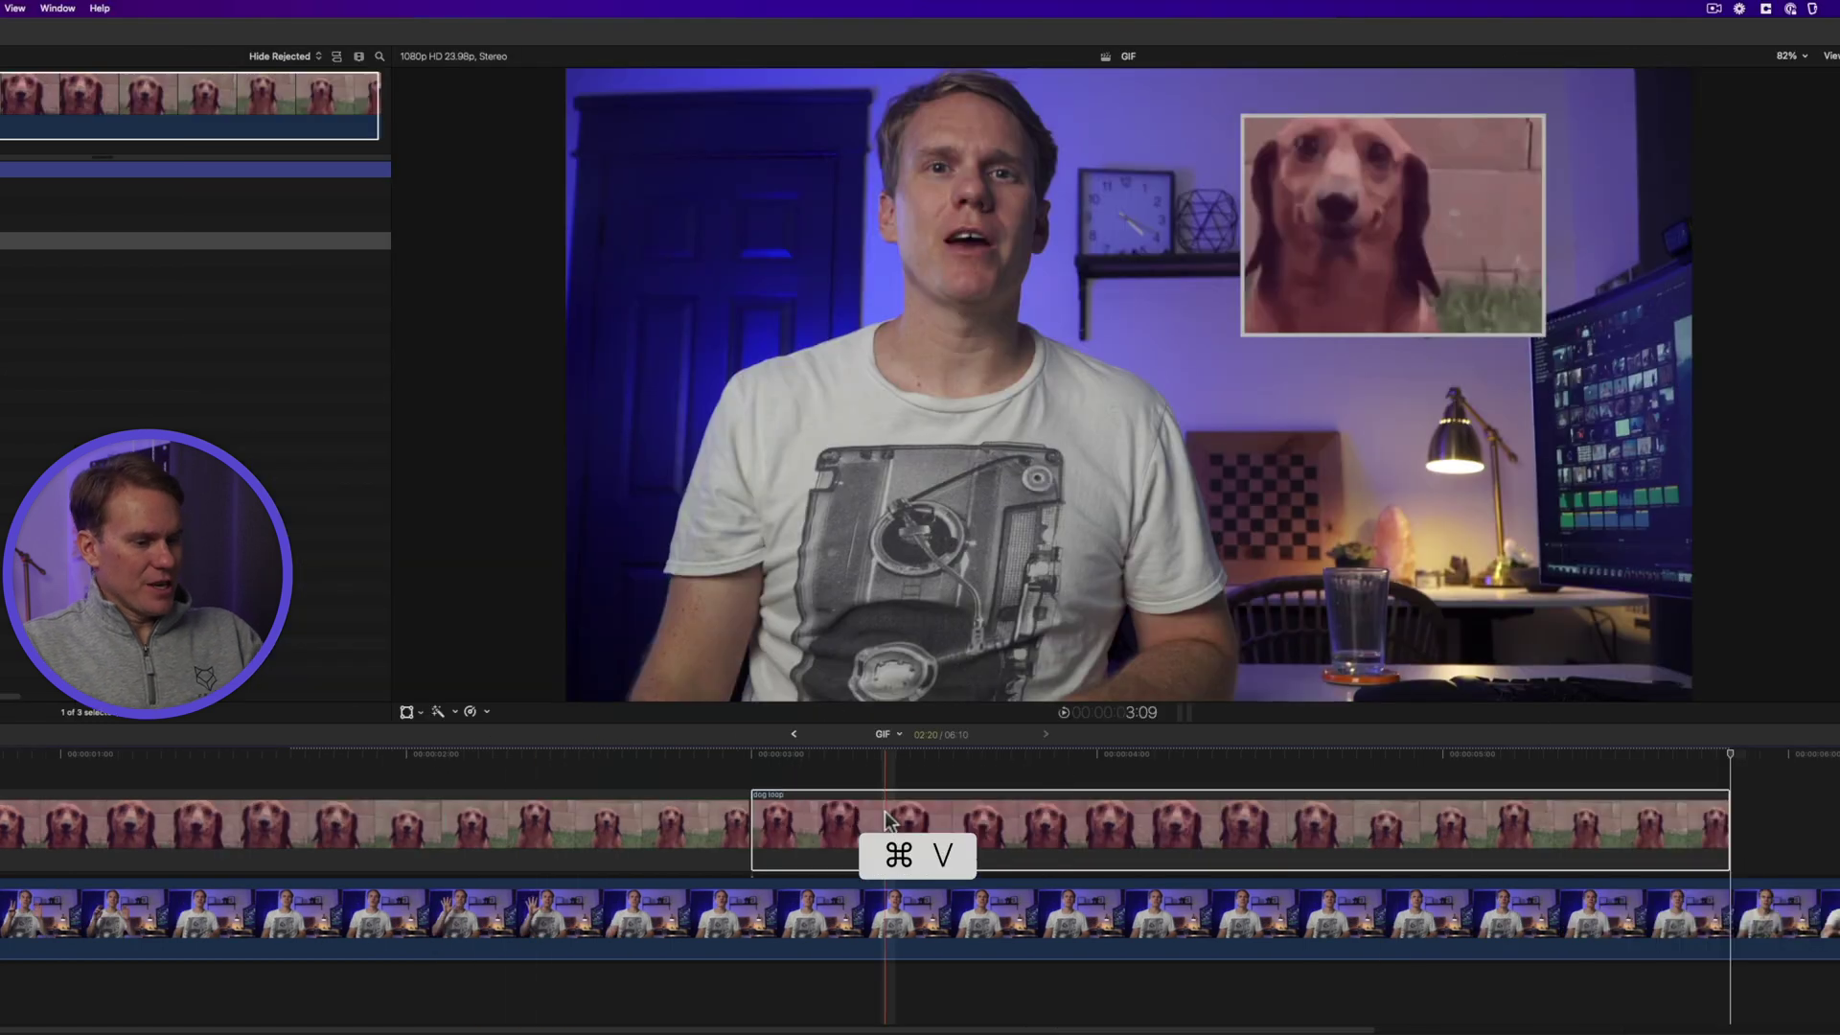
pyautogui.press('Delete')
# Option-drag a duplicate of dog loop right after the original and play it back
pyautogui.click(496, 831)
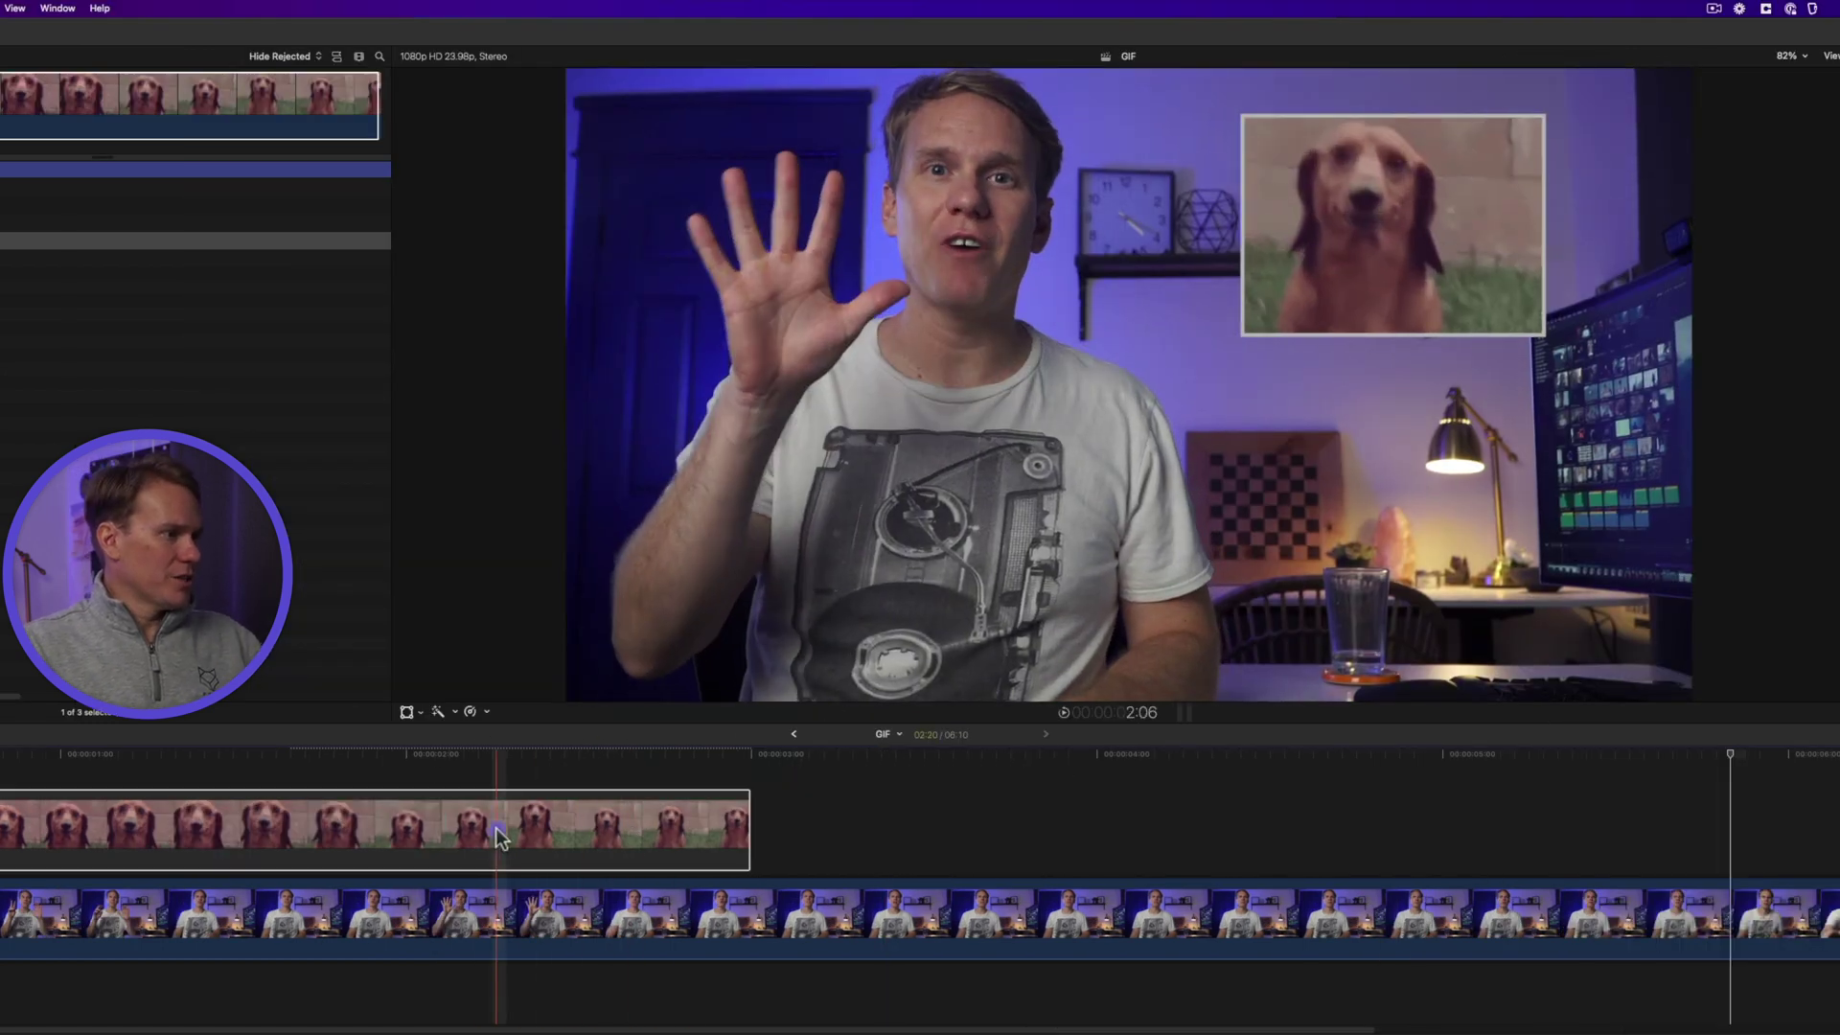
pyautogui.press('alt')
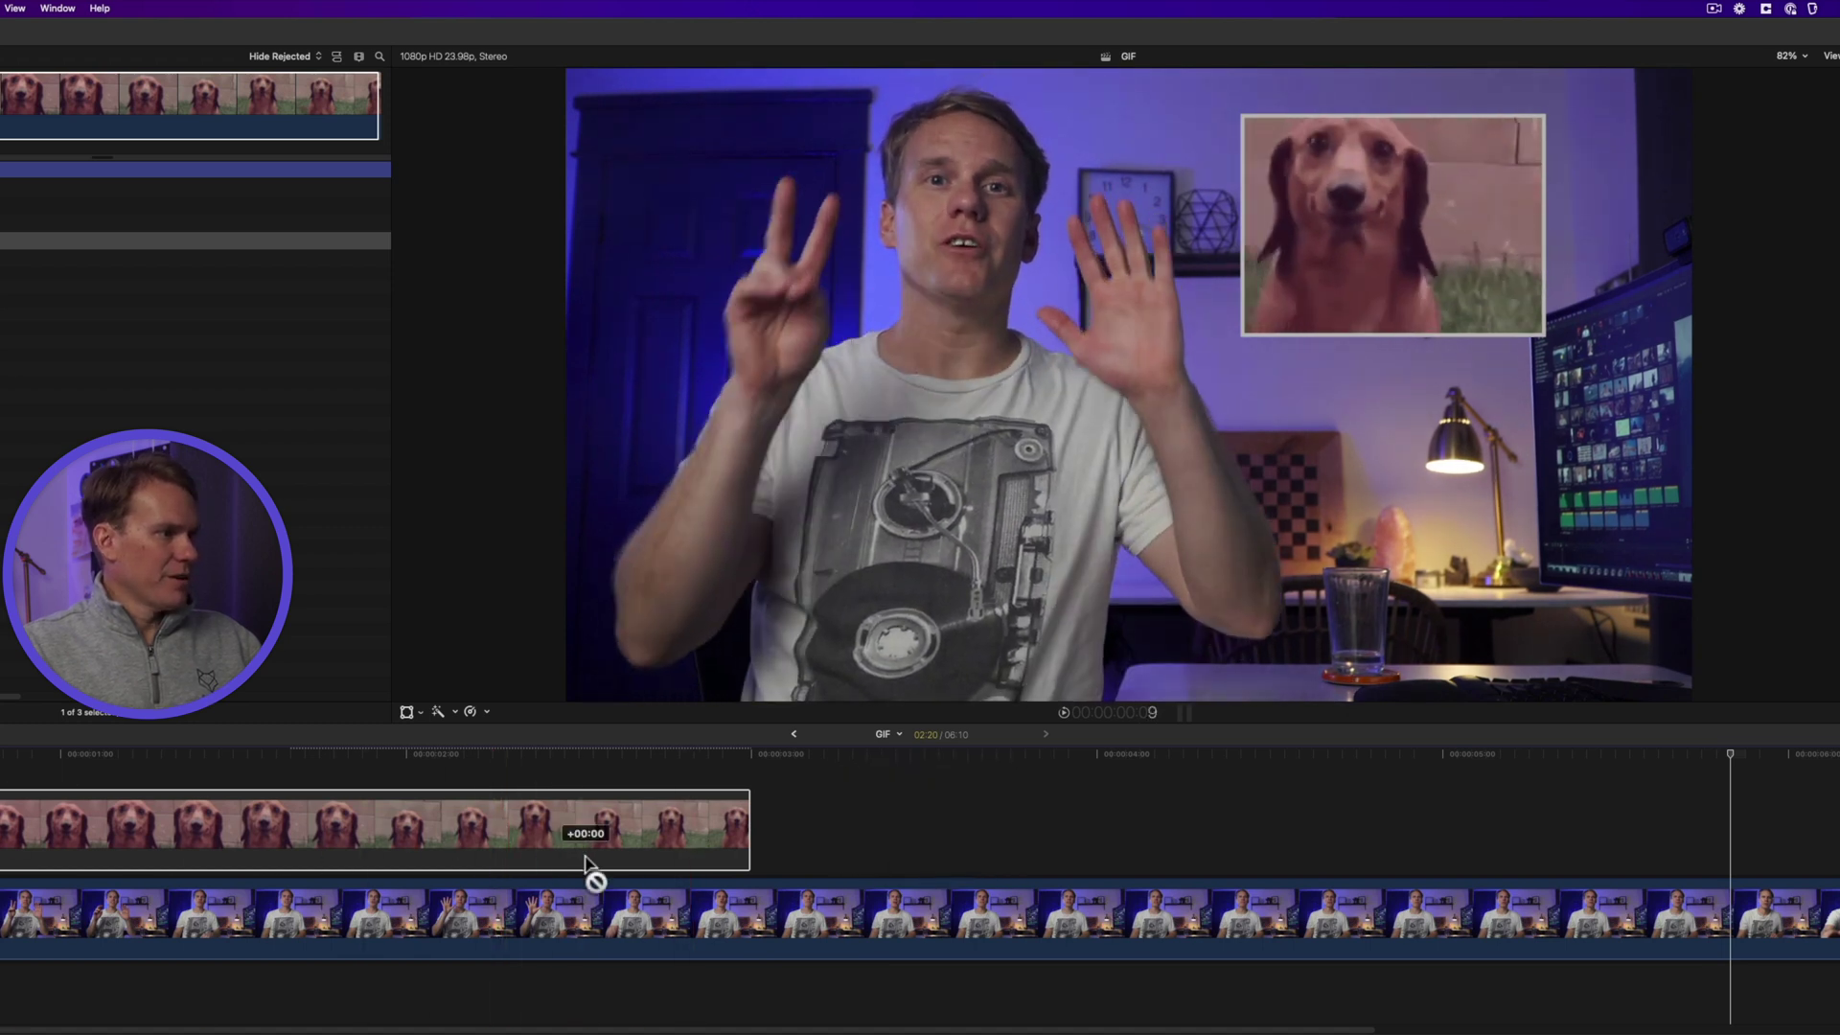
pyautogui.moveTo(586, 857); pyautogui.dragTo(841, 822)
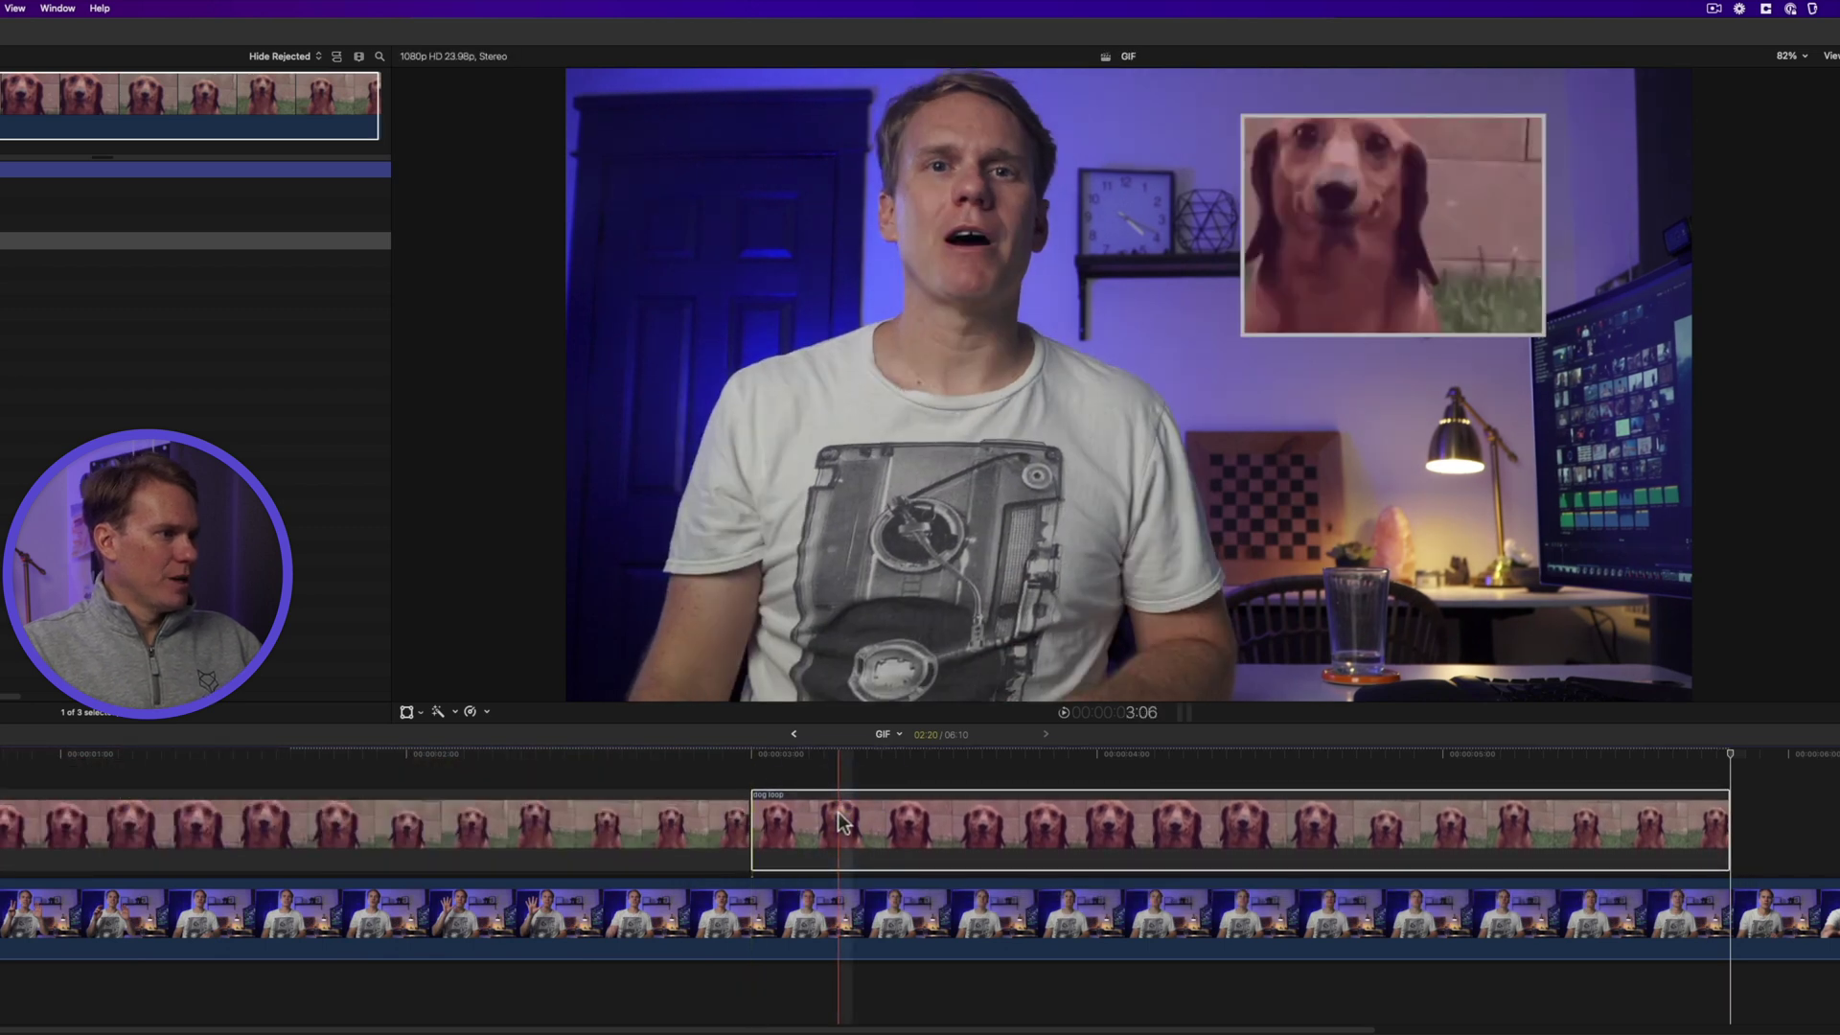
pyautogui.press('space')
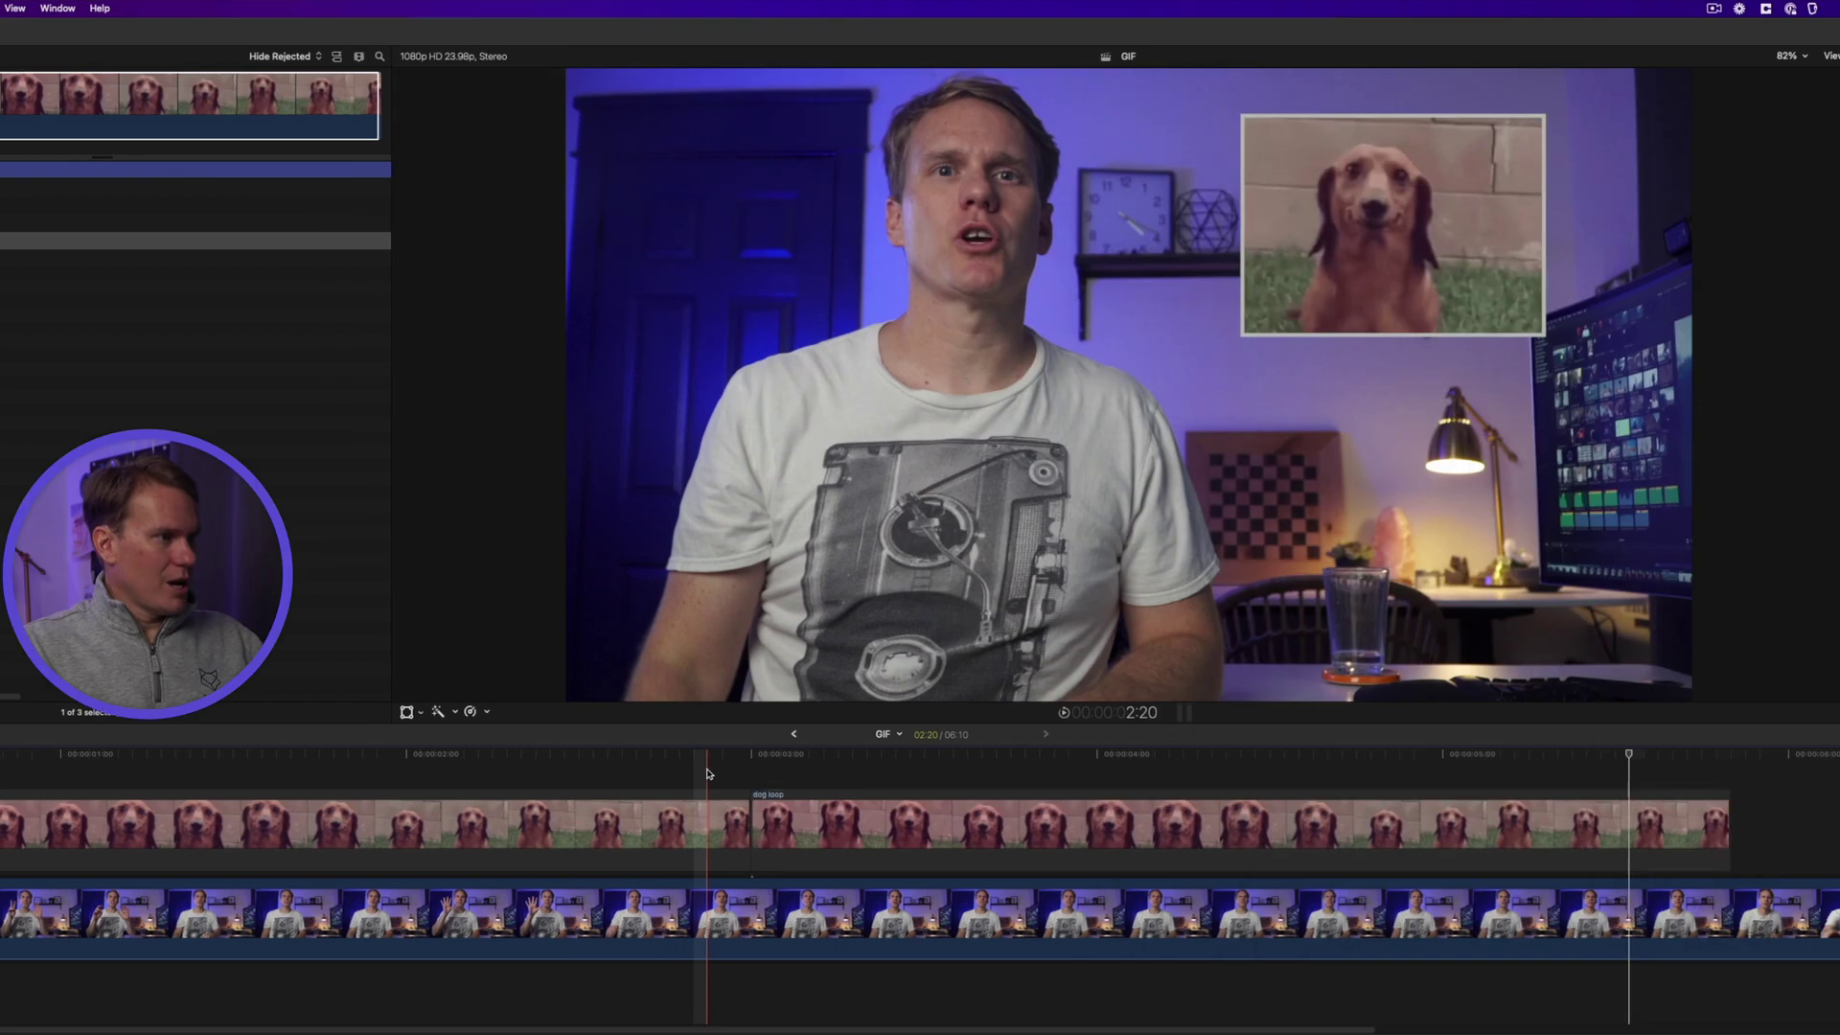
# Combine both dog loop clips into one compound clip and play it forward
pyautogui.moveTo(706, 770); pyautogui.dragTo(759, 807)
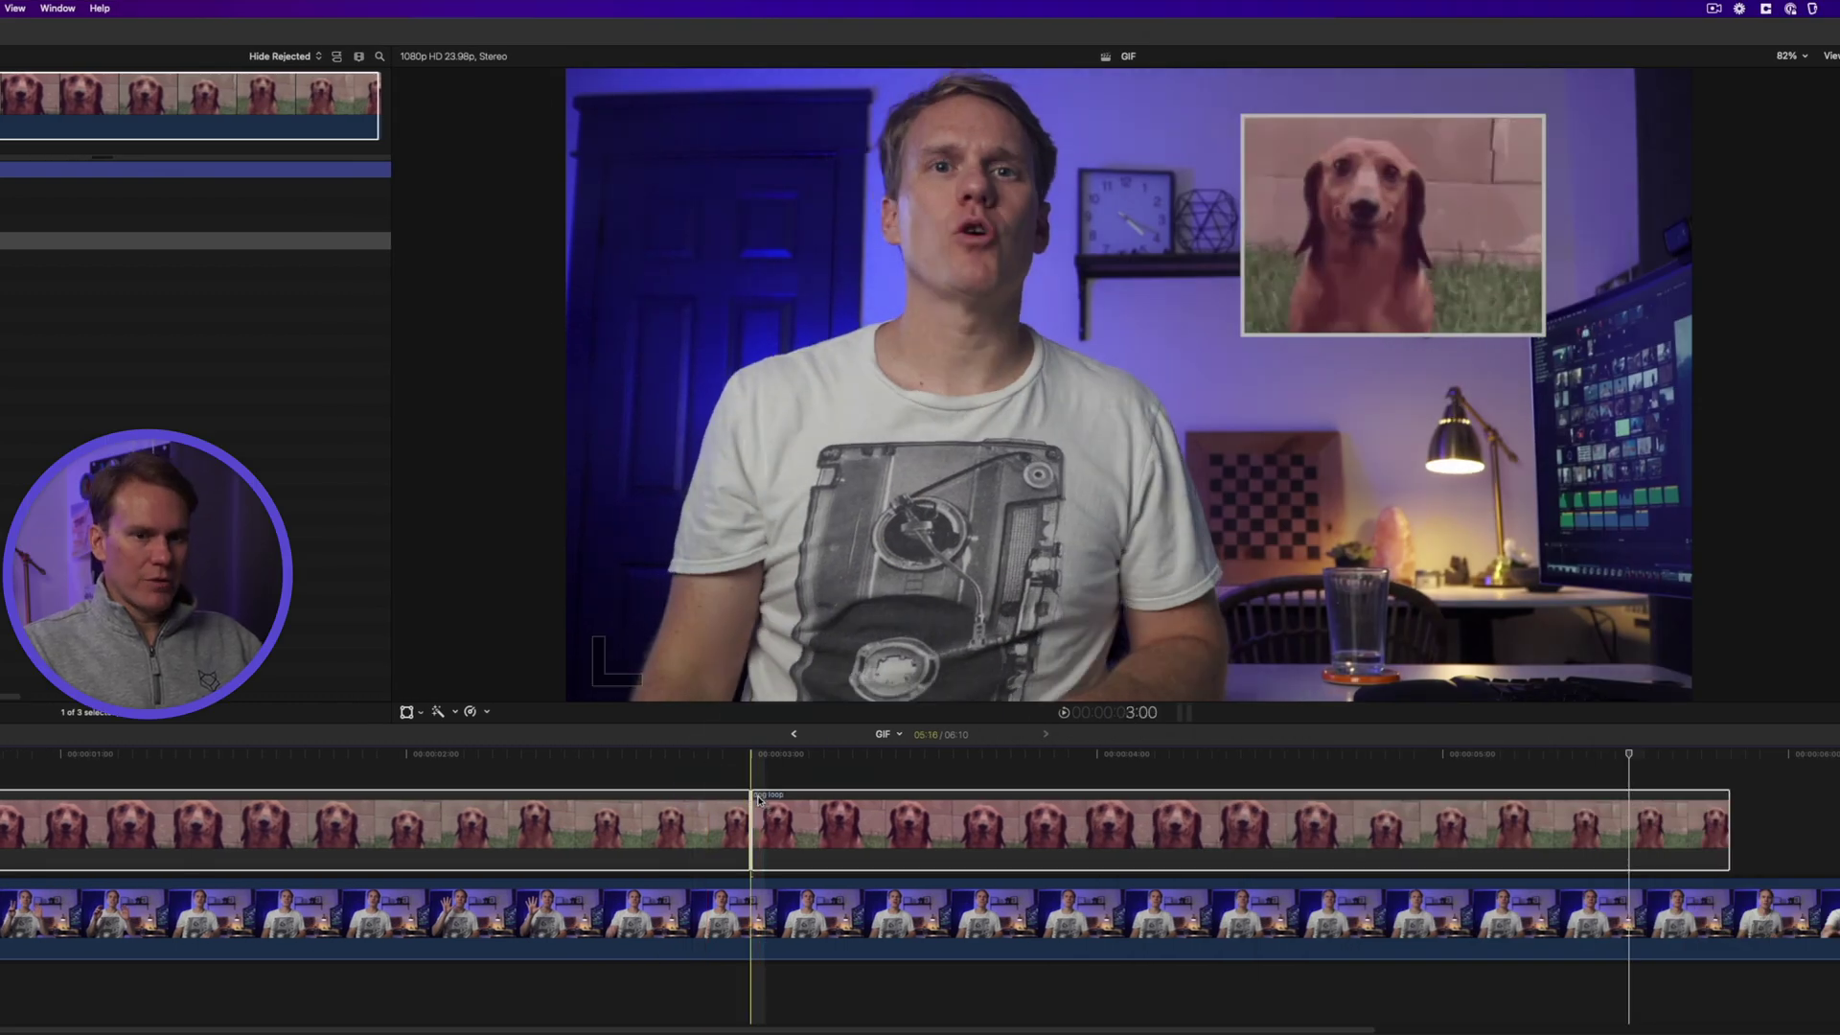
pyautogui.press('super+g')
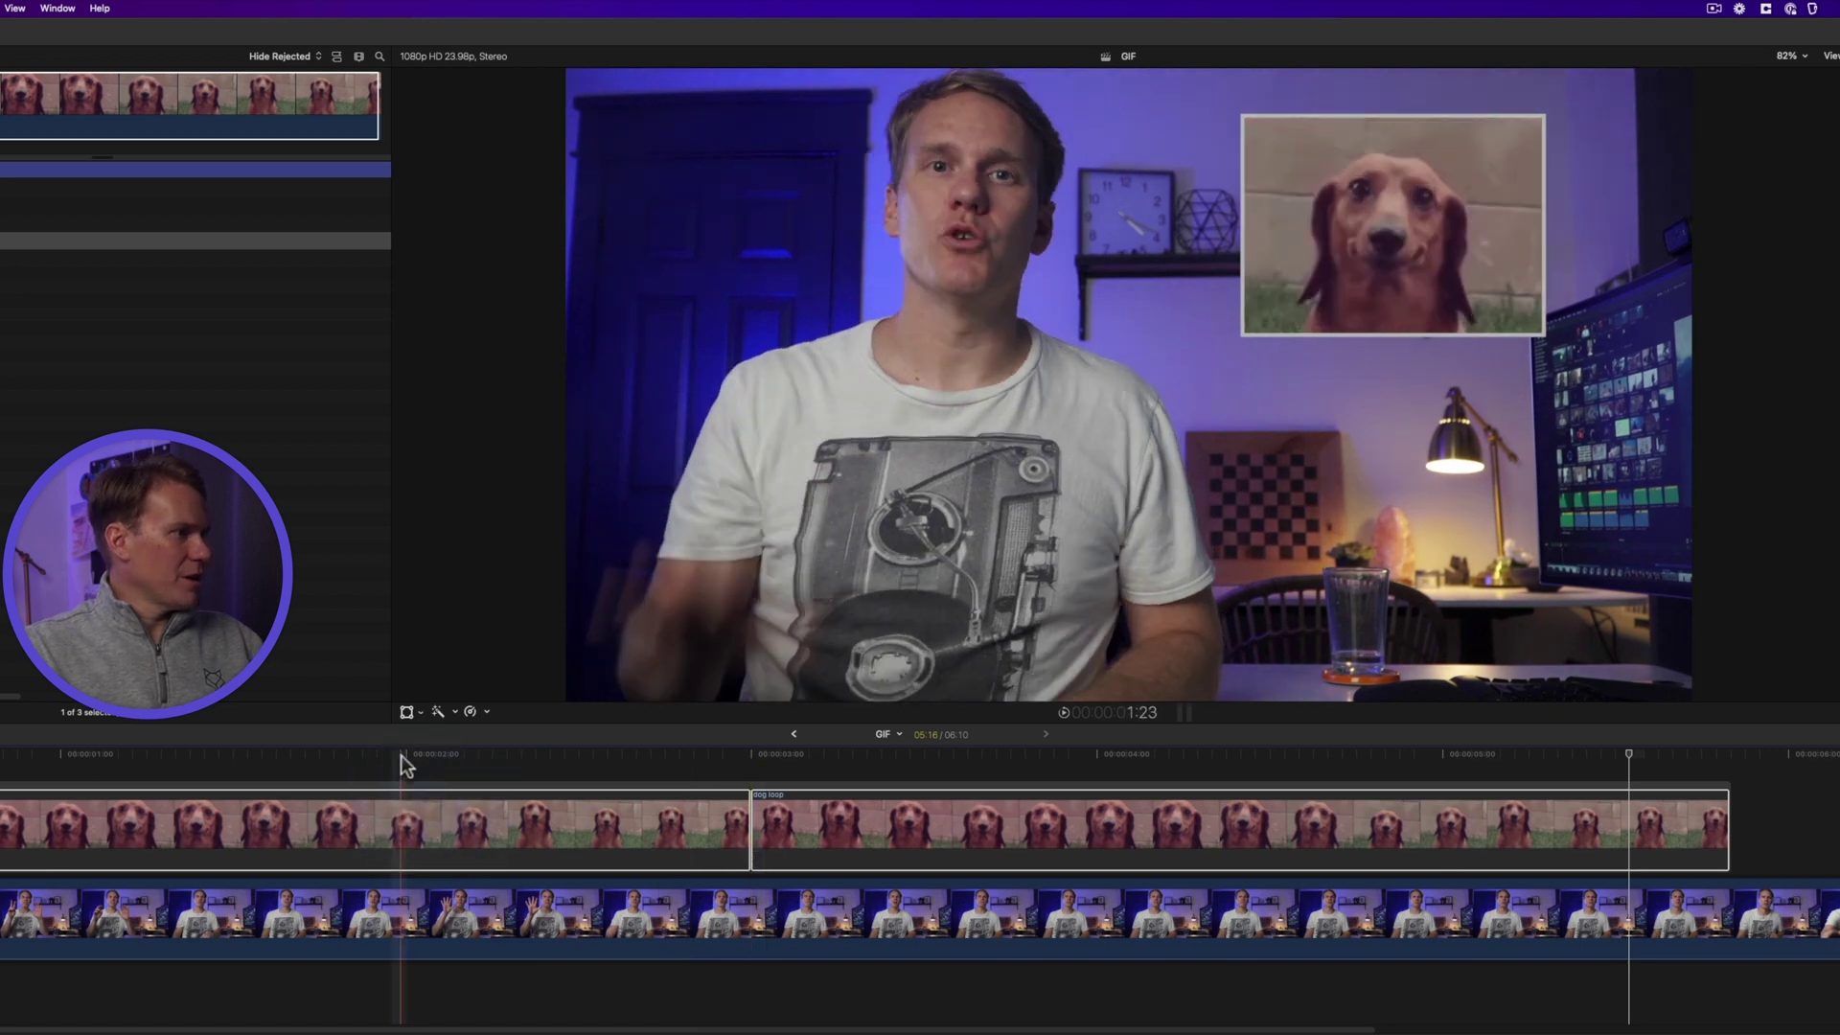
pyautogui.press('l')
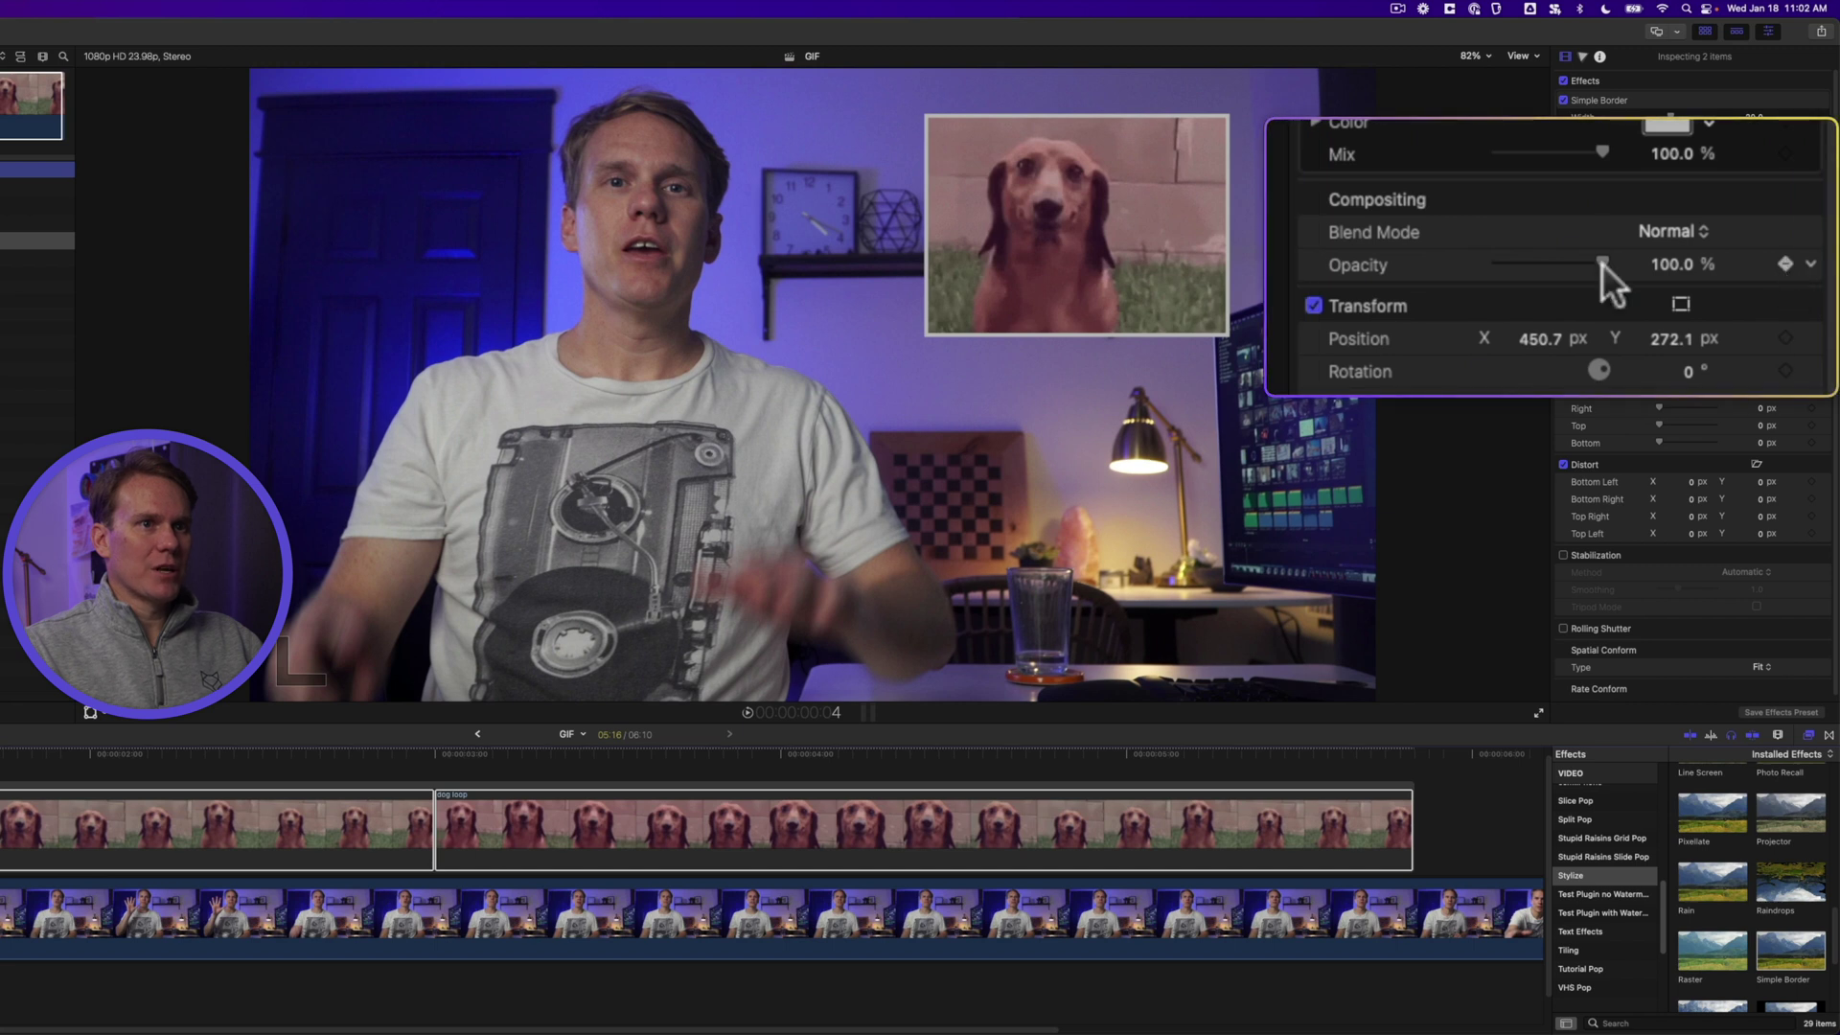
# Keyframe the dog GIF's opacity from 0% up to full by about one second in
pyautogui.moveTo(1600, 262); pyautogui.dragTo(1393, 256)
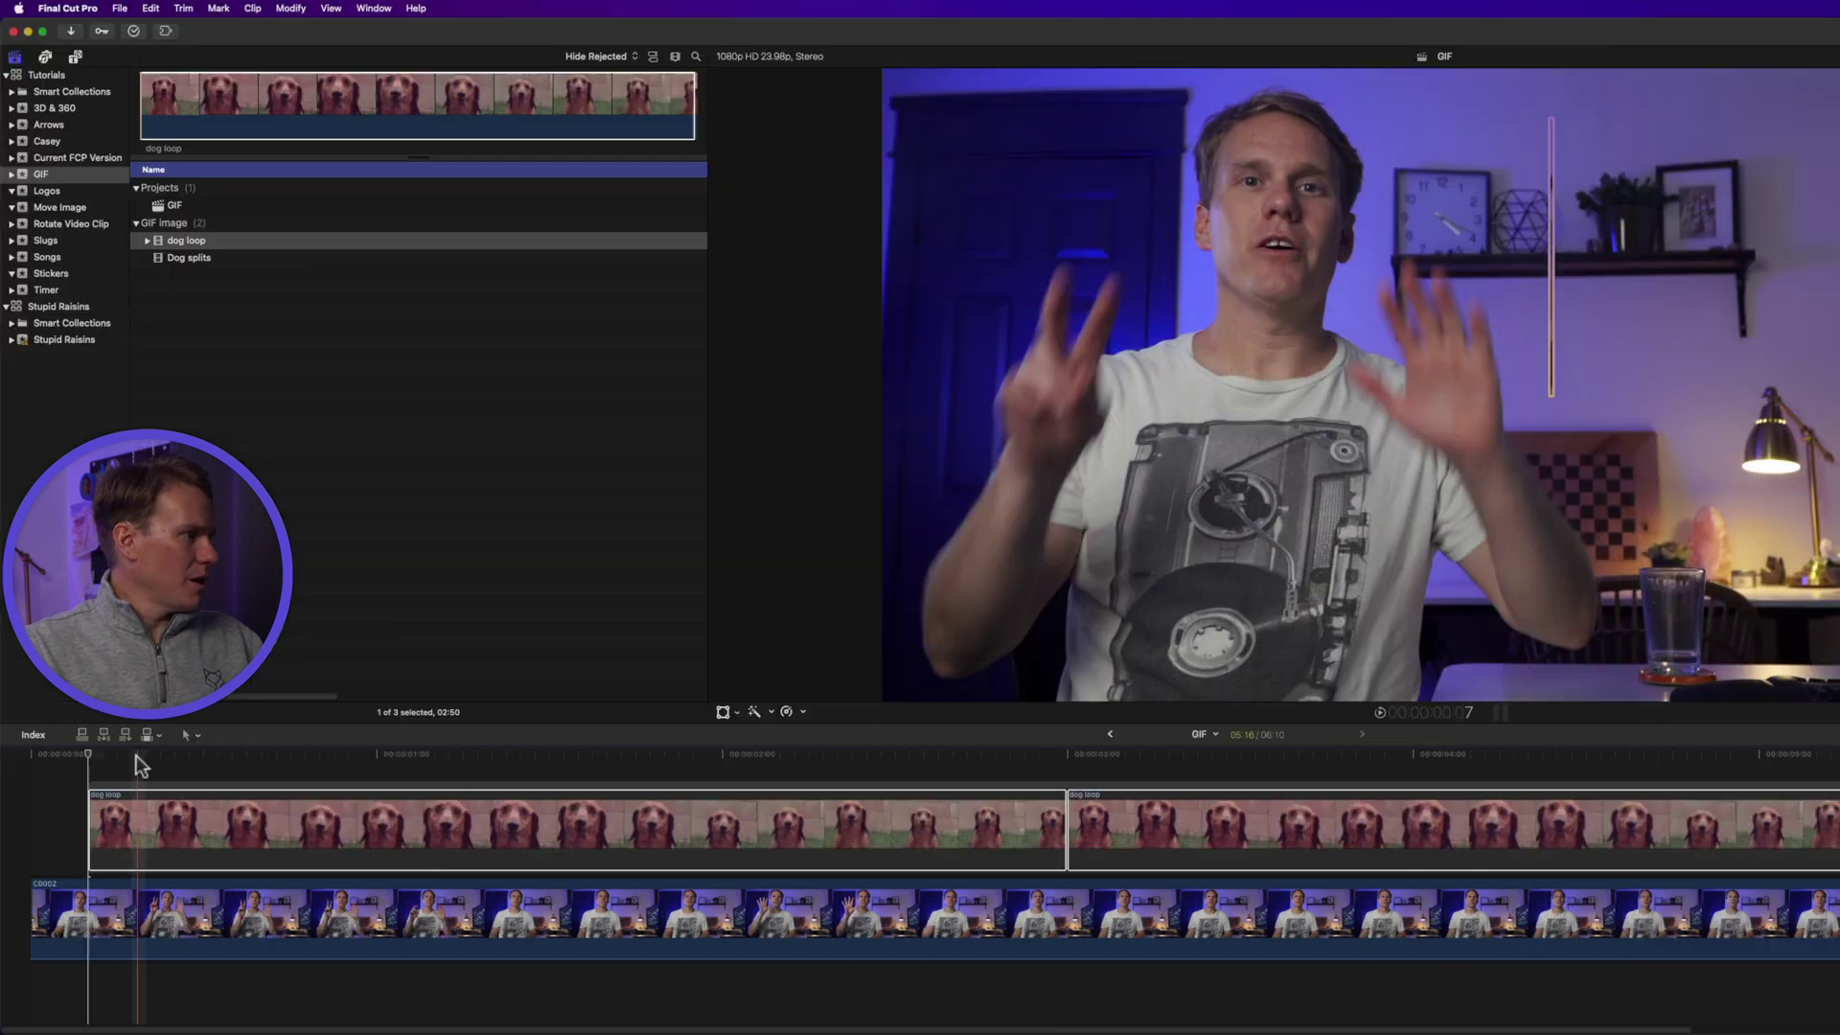
pyautogui.click(370, 757)
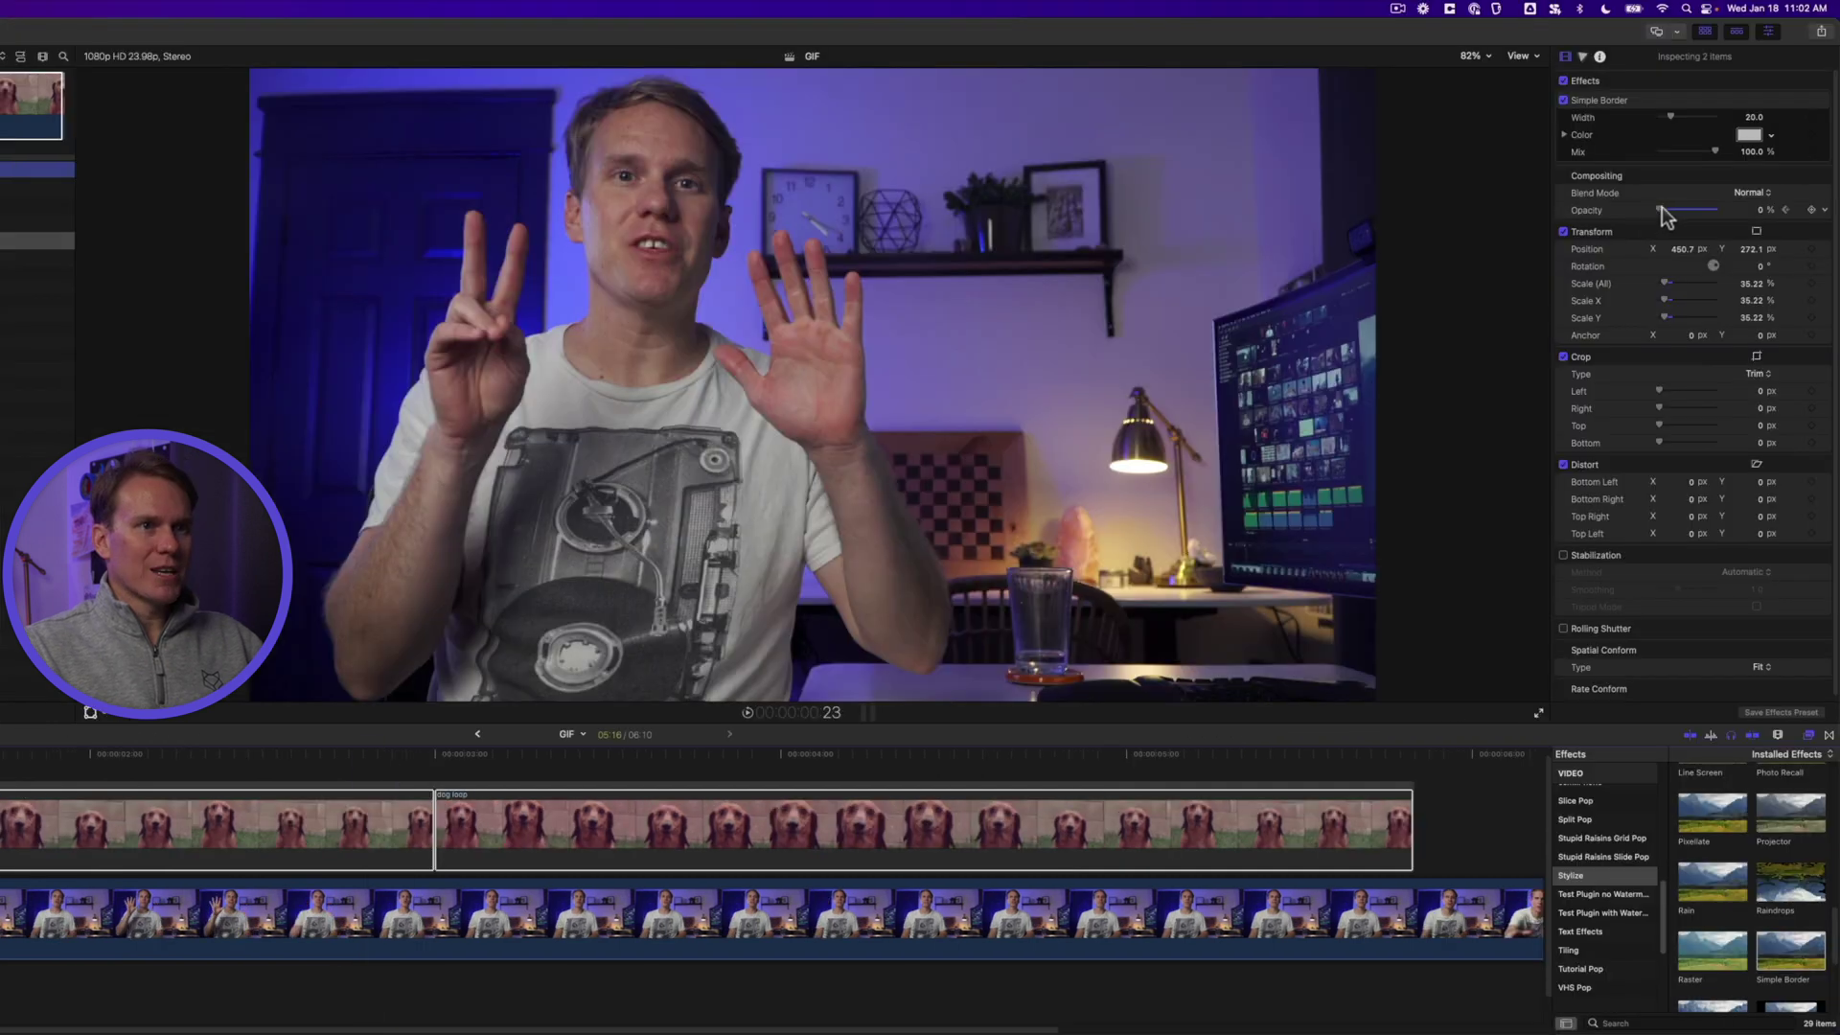
pyautogui.moveTo(1661, 210); pyautogui.dragTo(1723, 208)
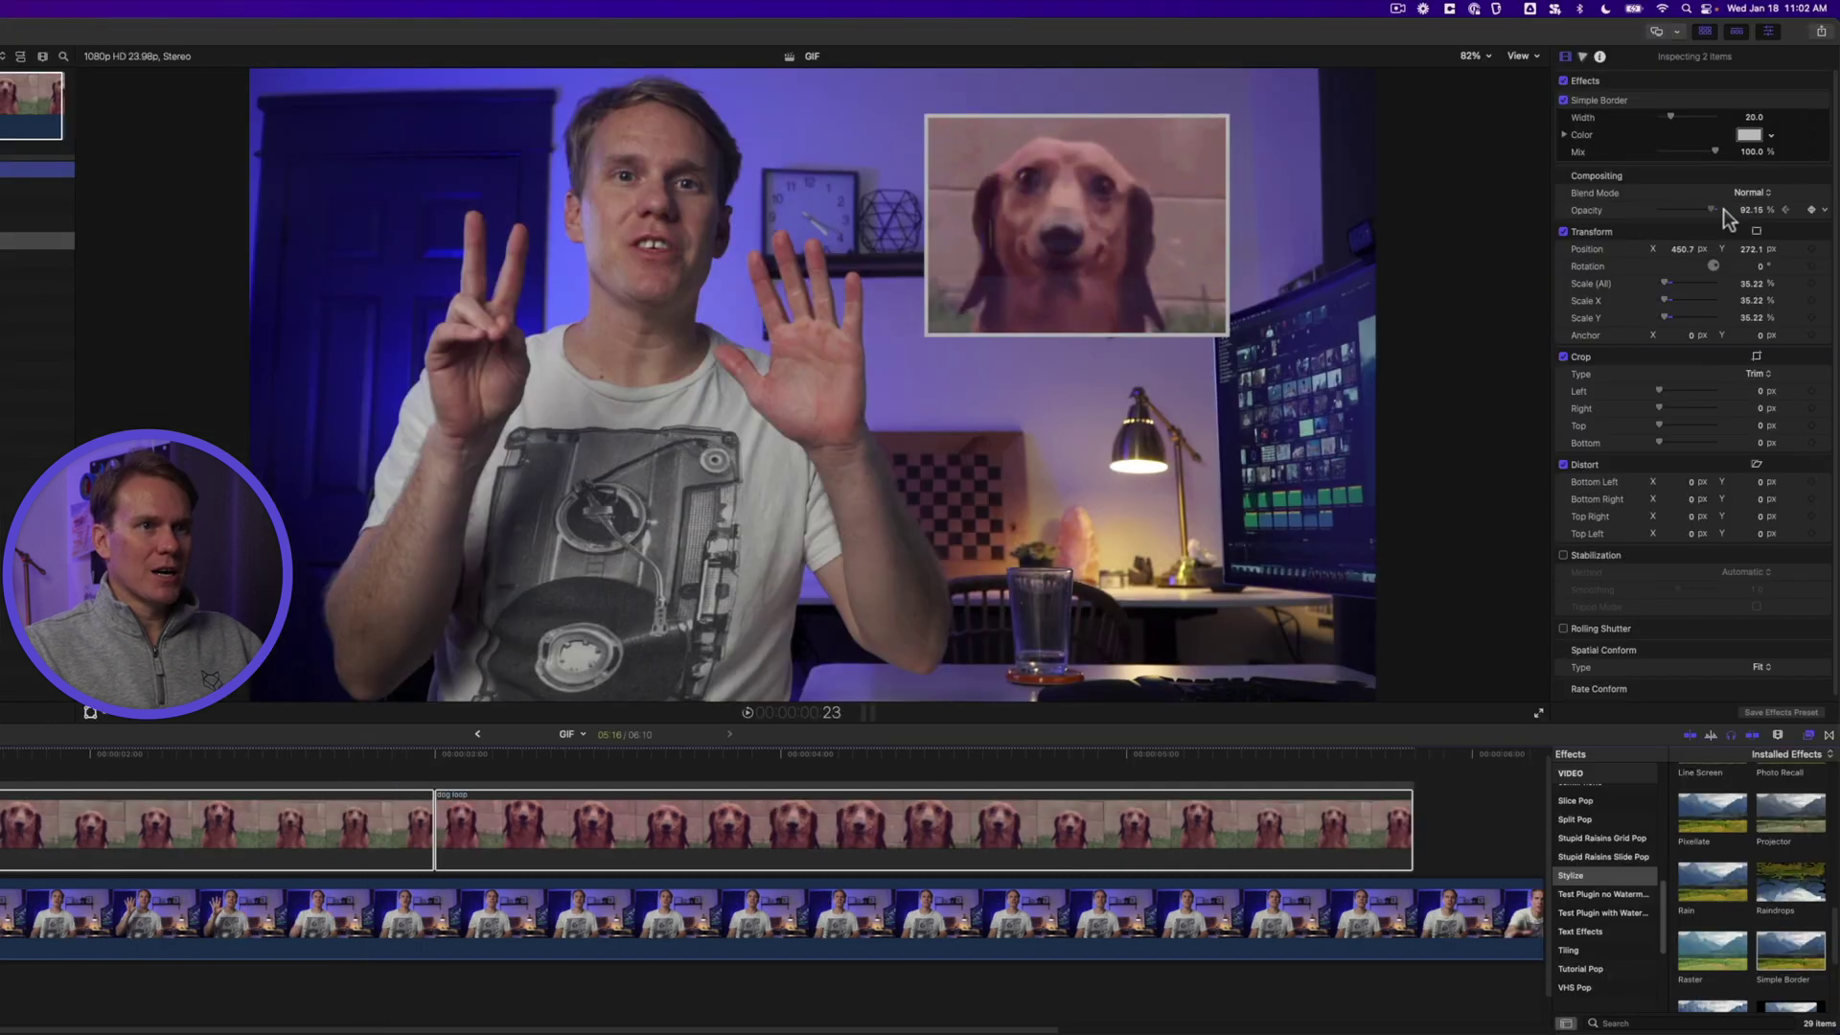
pyautogui.moveTo(1351, 757); pyautogui.dragTo(1125, 756)
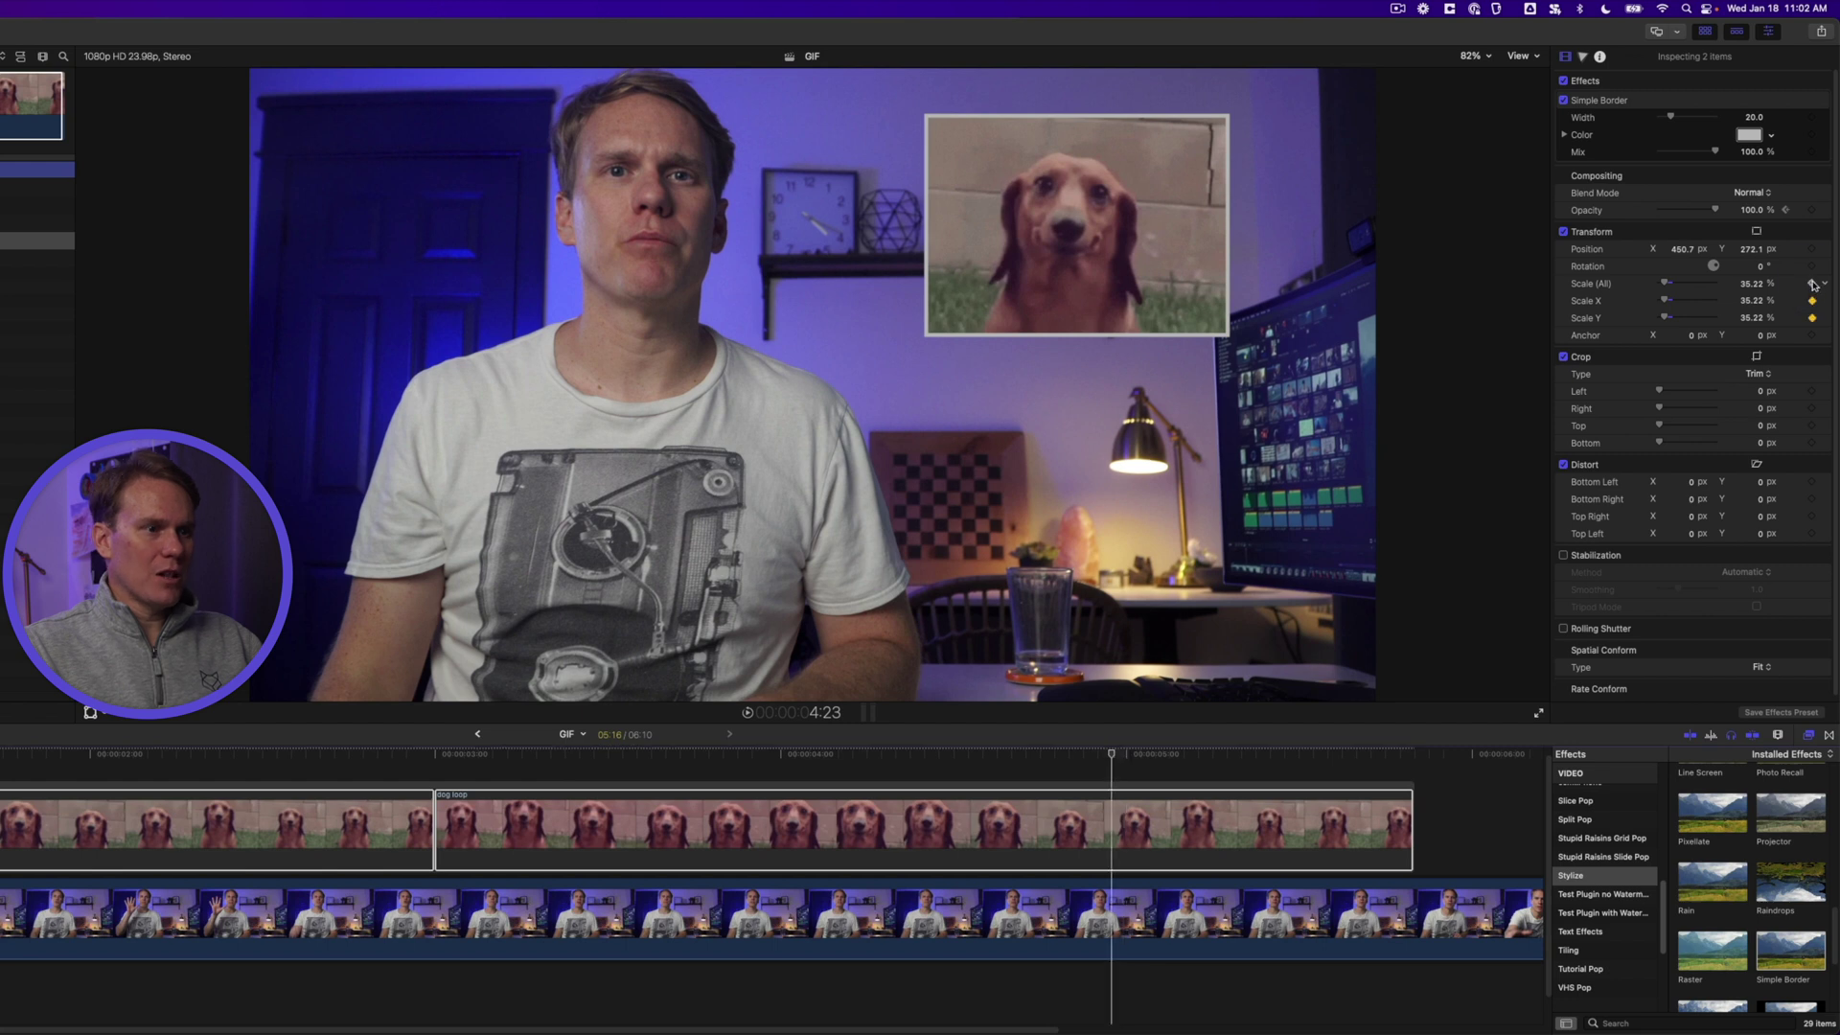
# Set Scale (All) to 0 one frame before the dog clip's end
pyautogui.click(1395, 764)
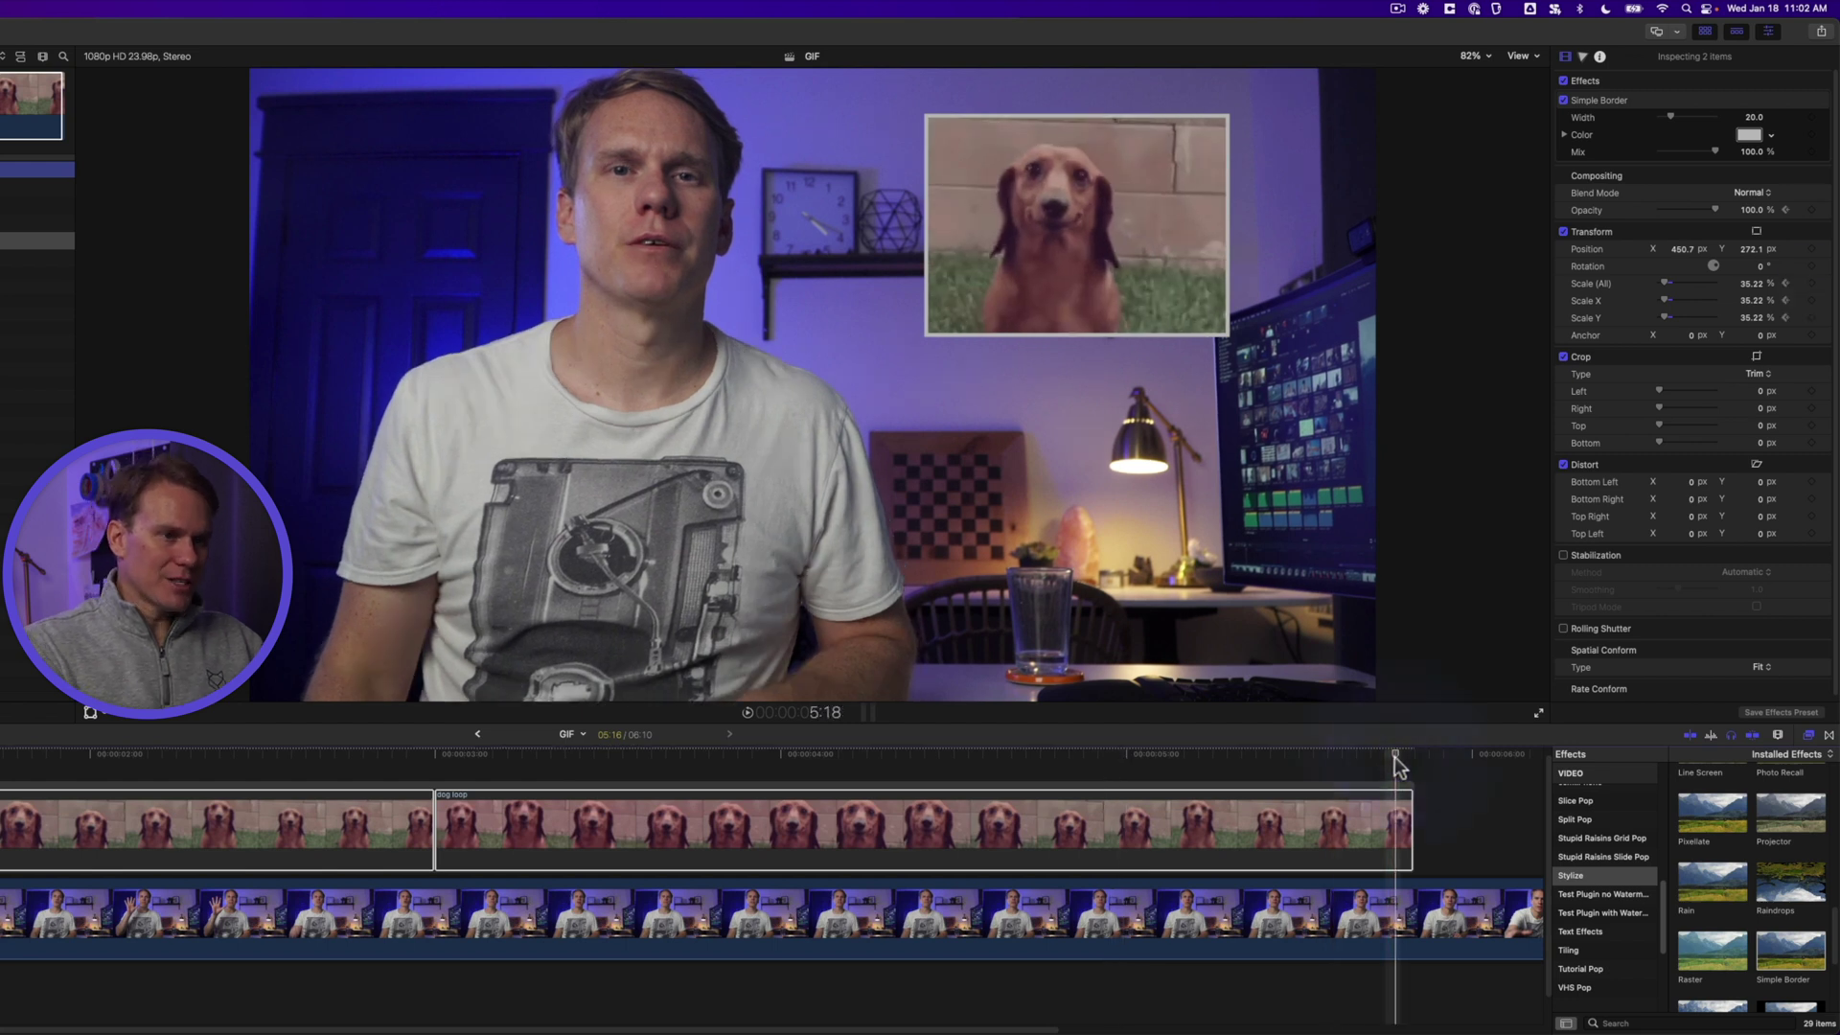
pyautogui.click(1397, 761)
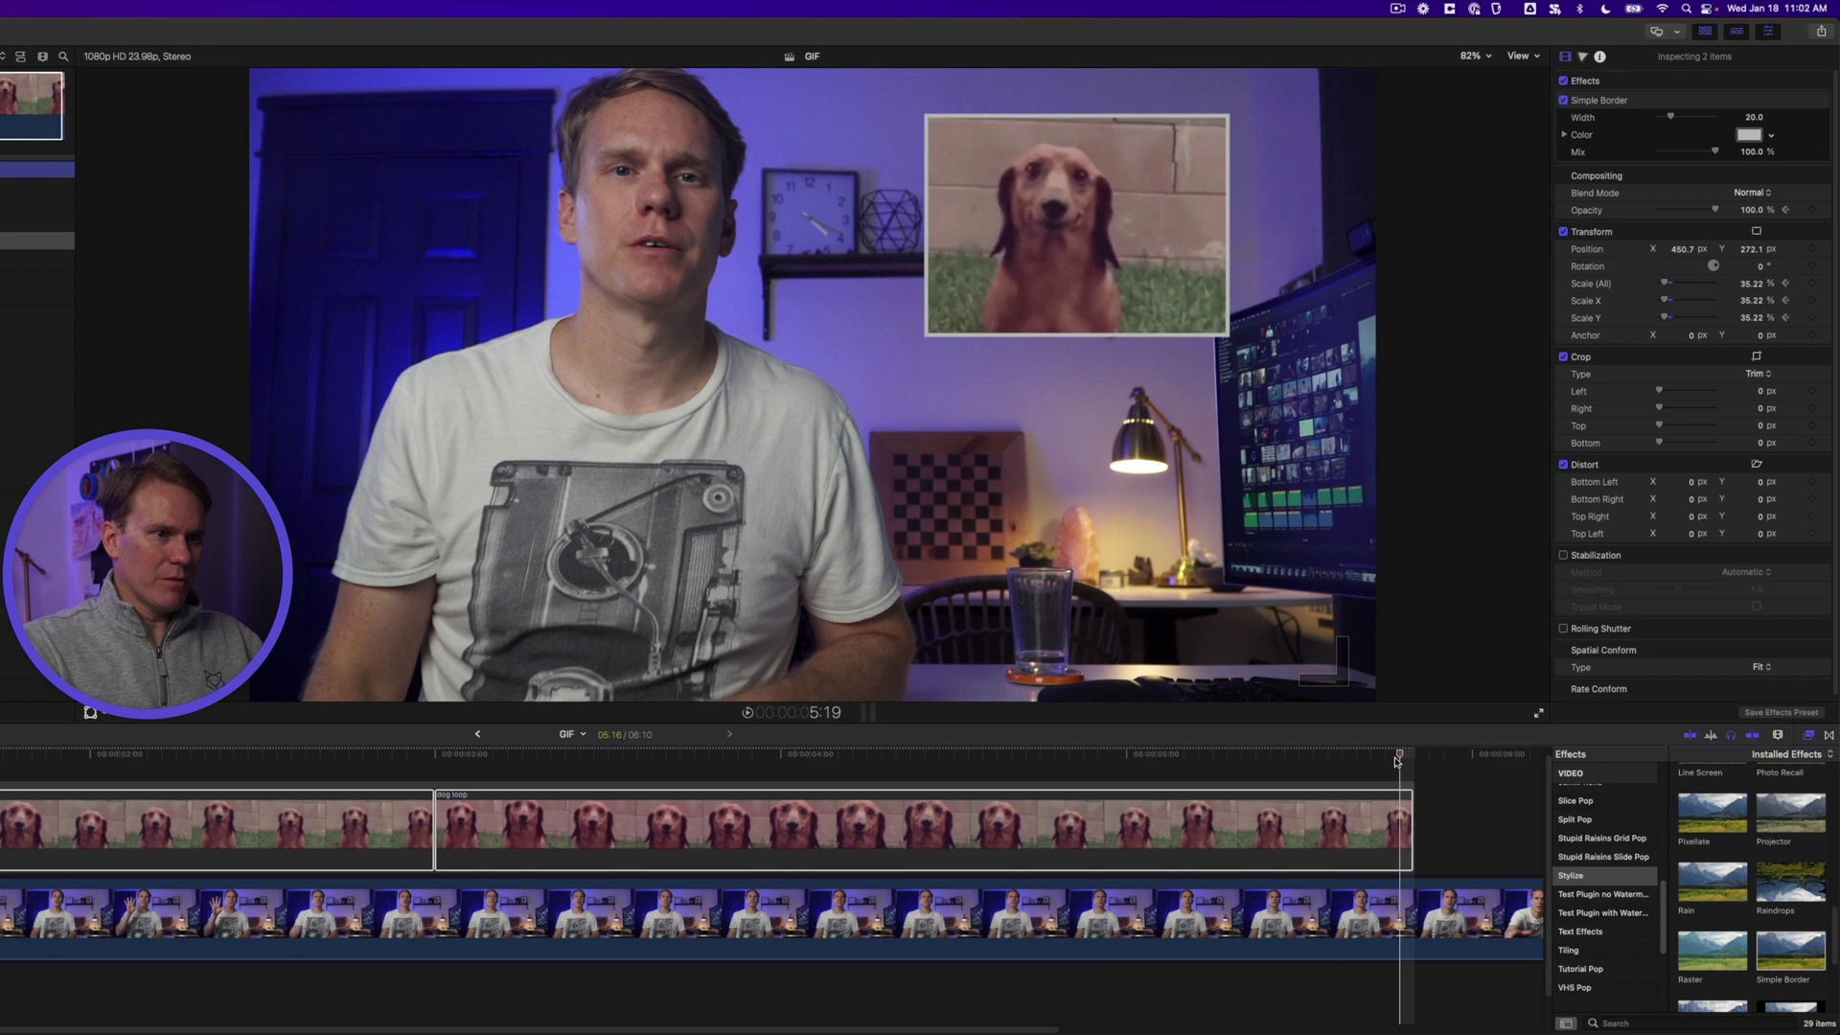
pyautogui.click(1747, 283)
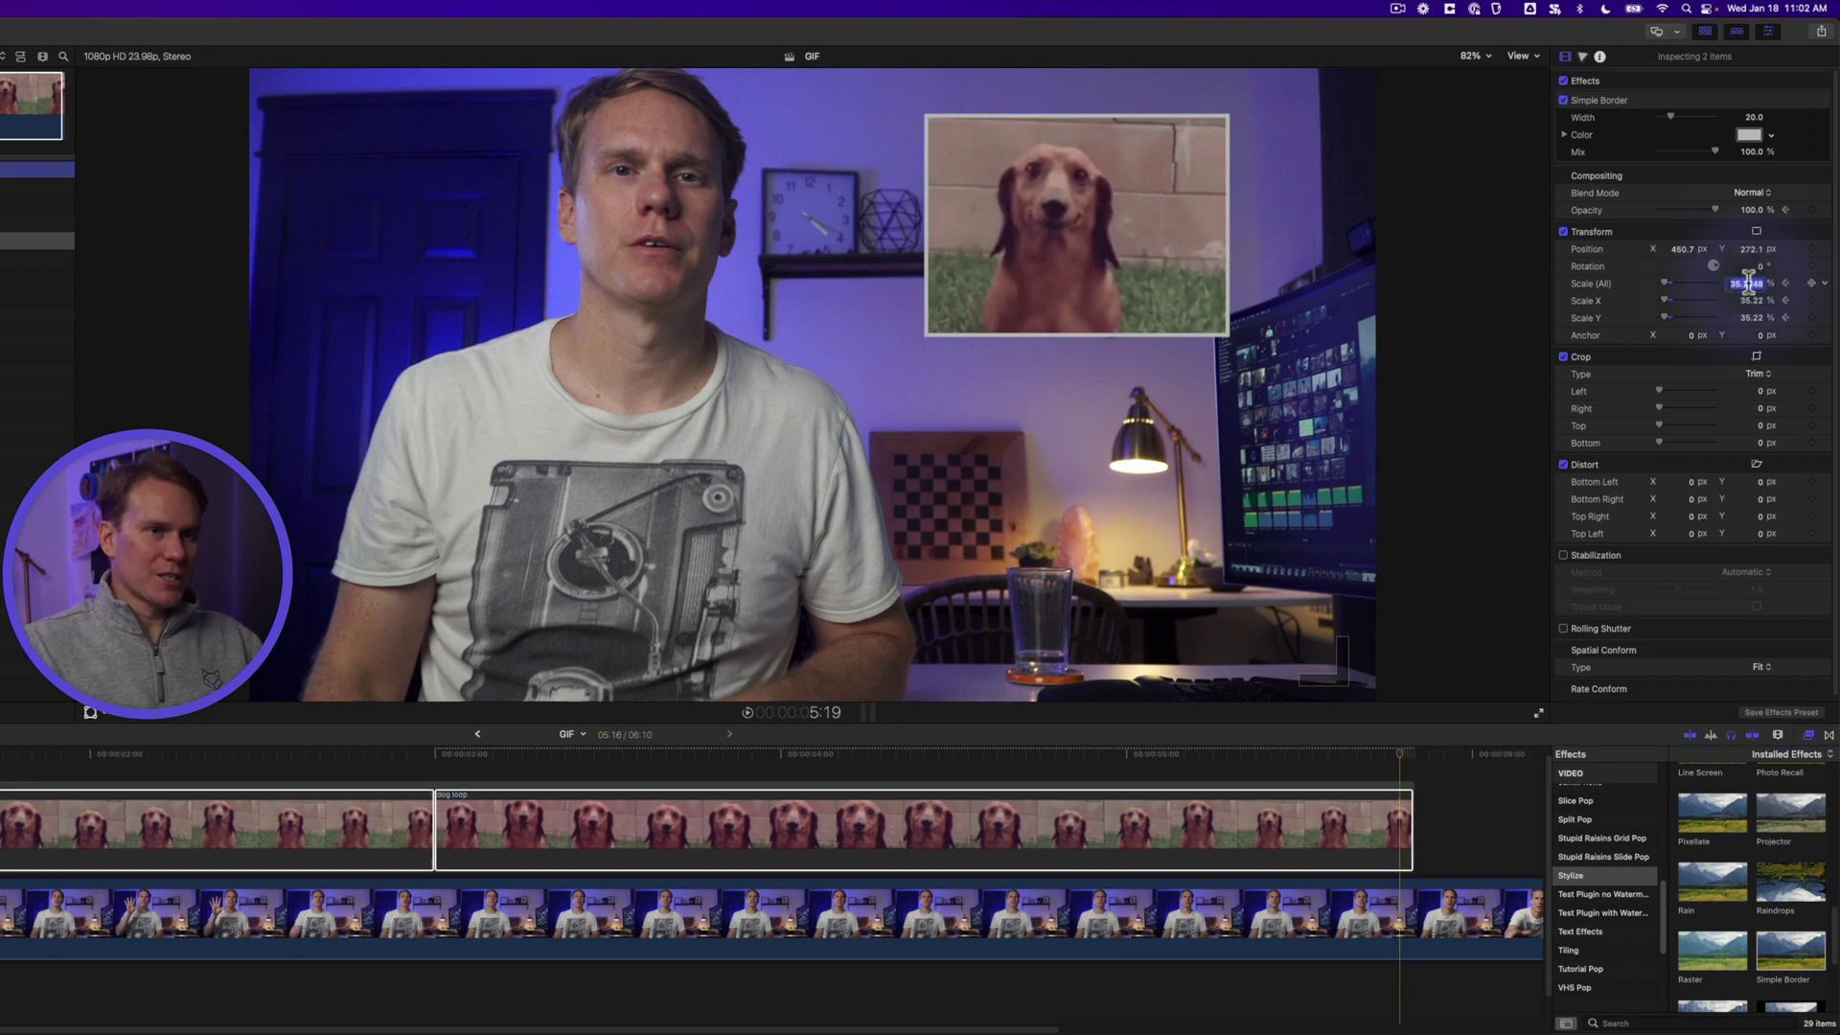
pyautogui.write('0')
pyautogui.press('Return')
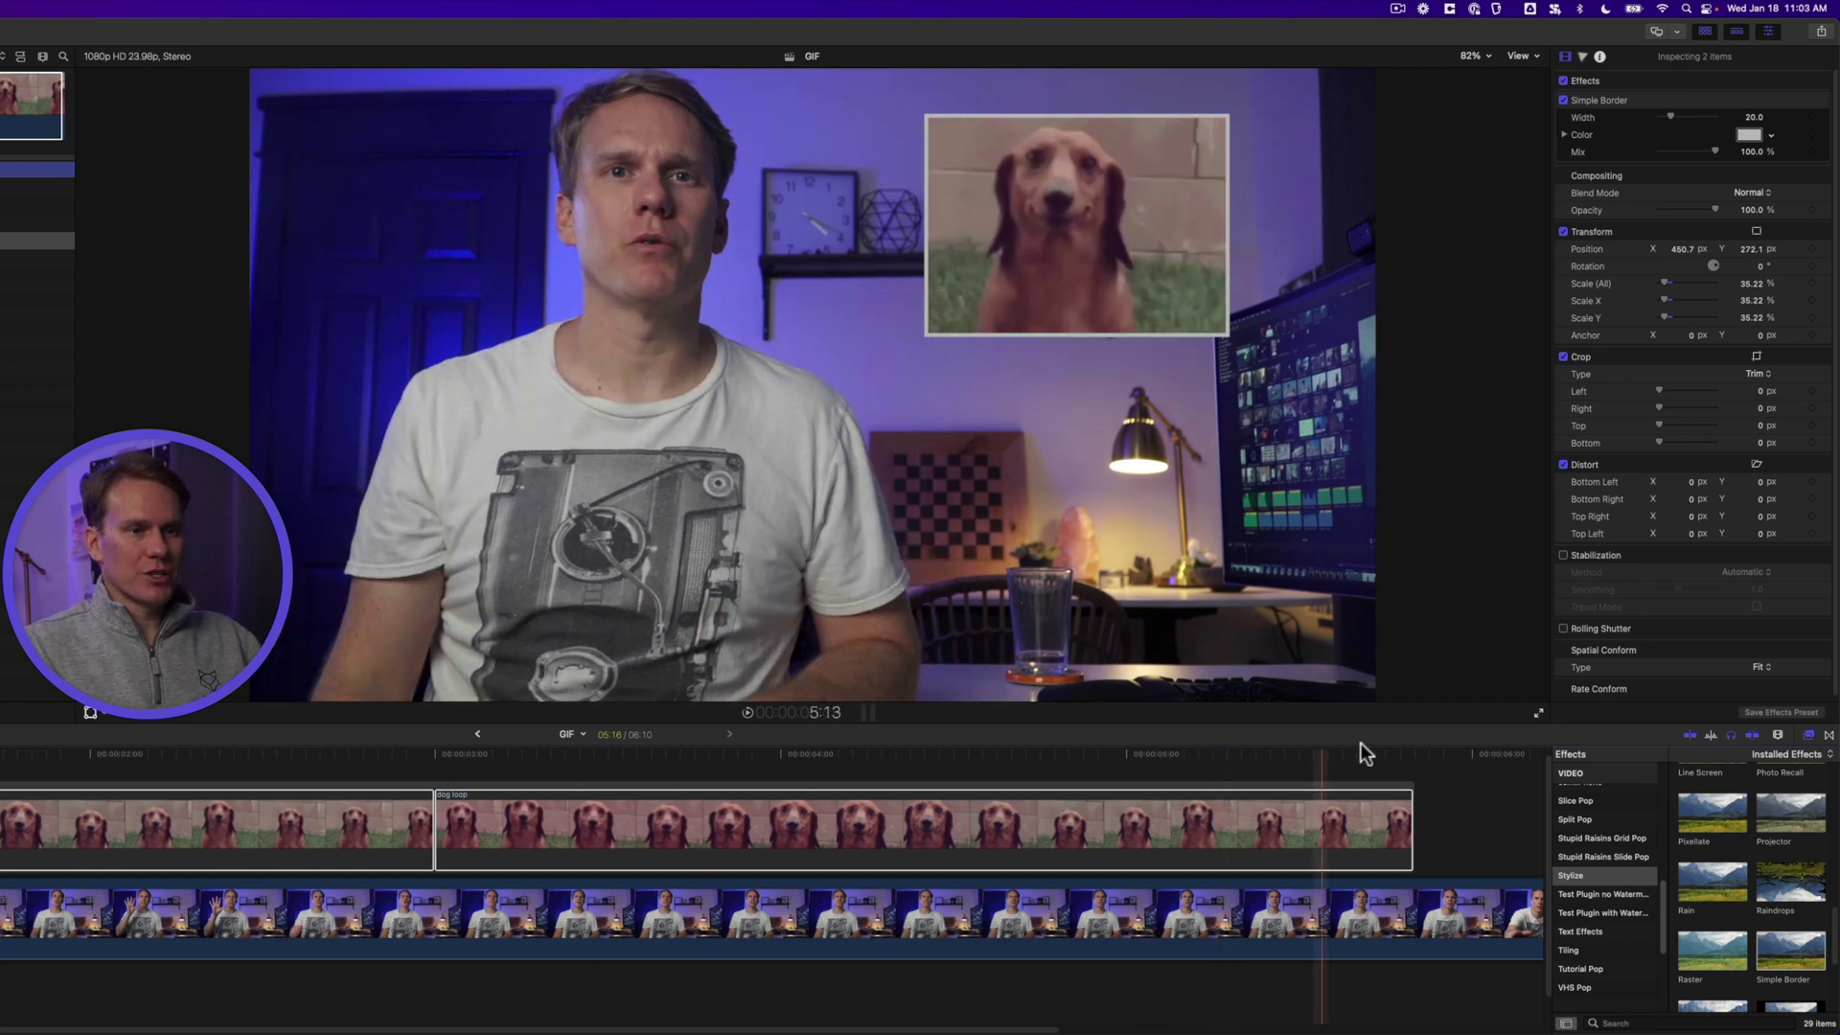
# Add the Movements Spin transition to the start of the dog loop clip
pyautogui.click(1827, 738)
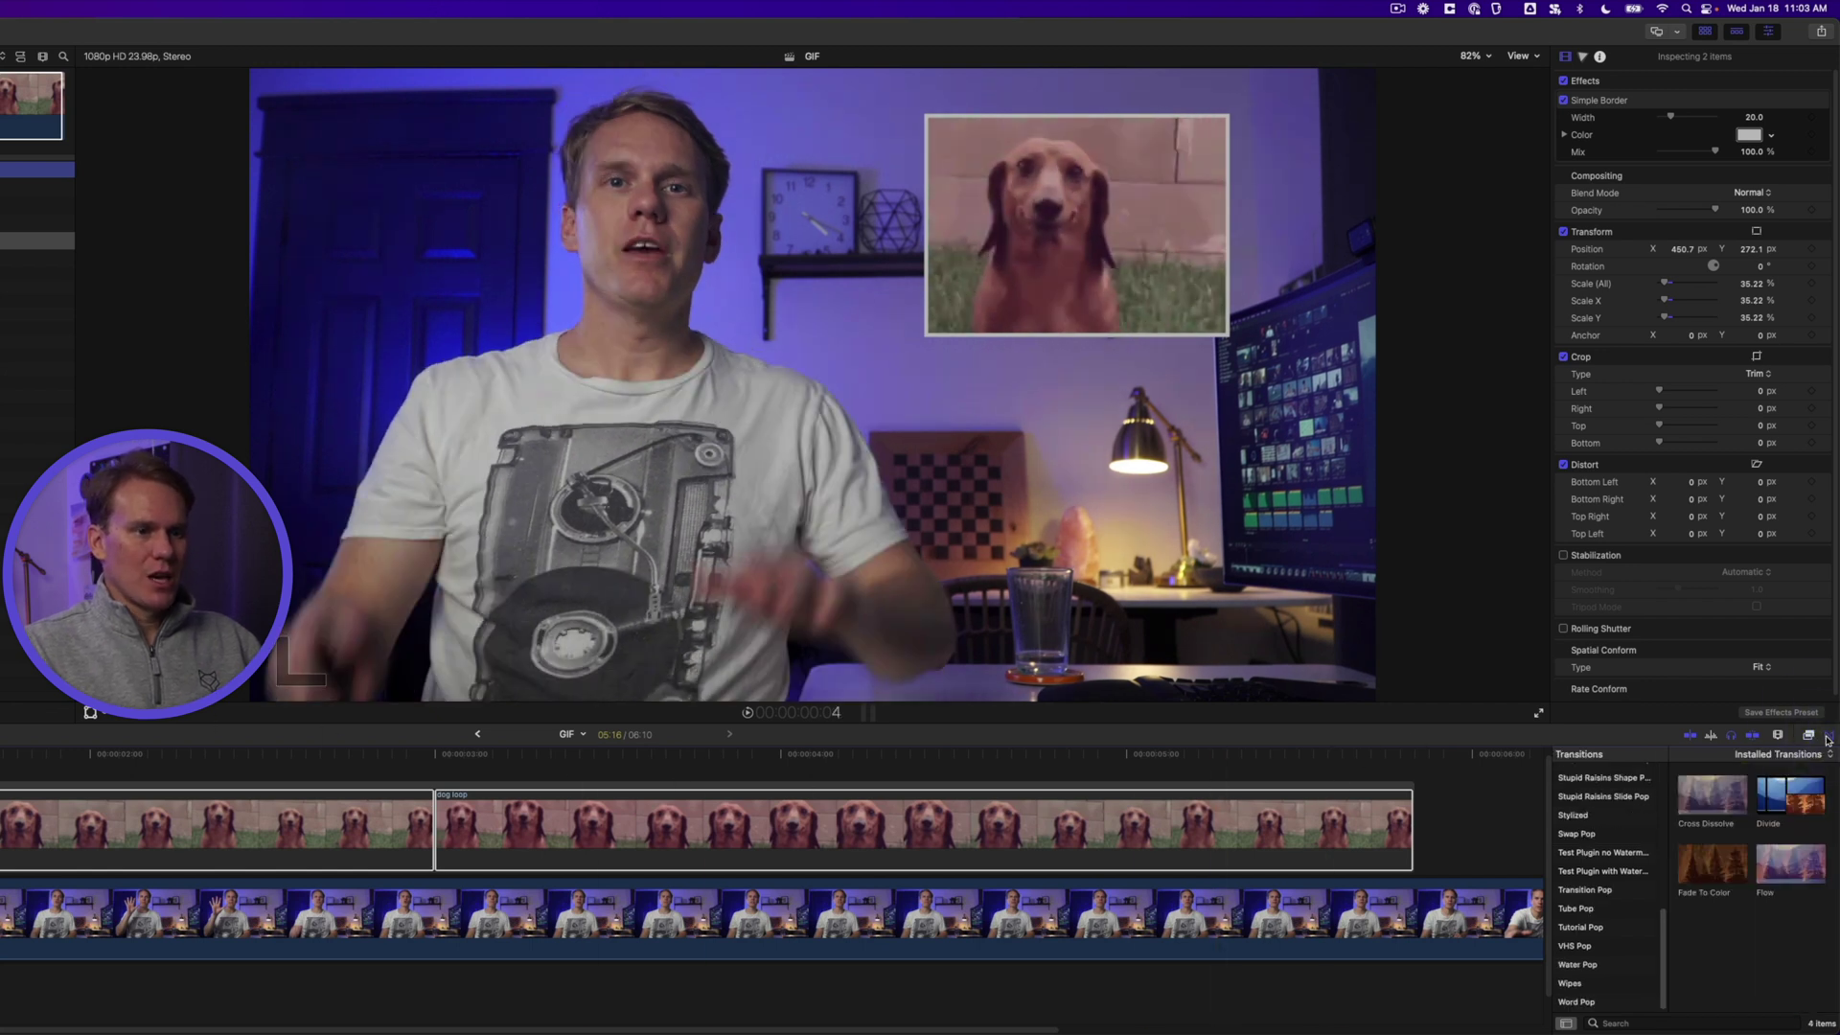
pyautogui.scroll(3, 1623, 924)
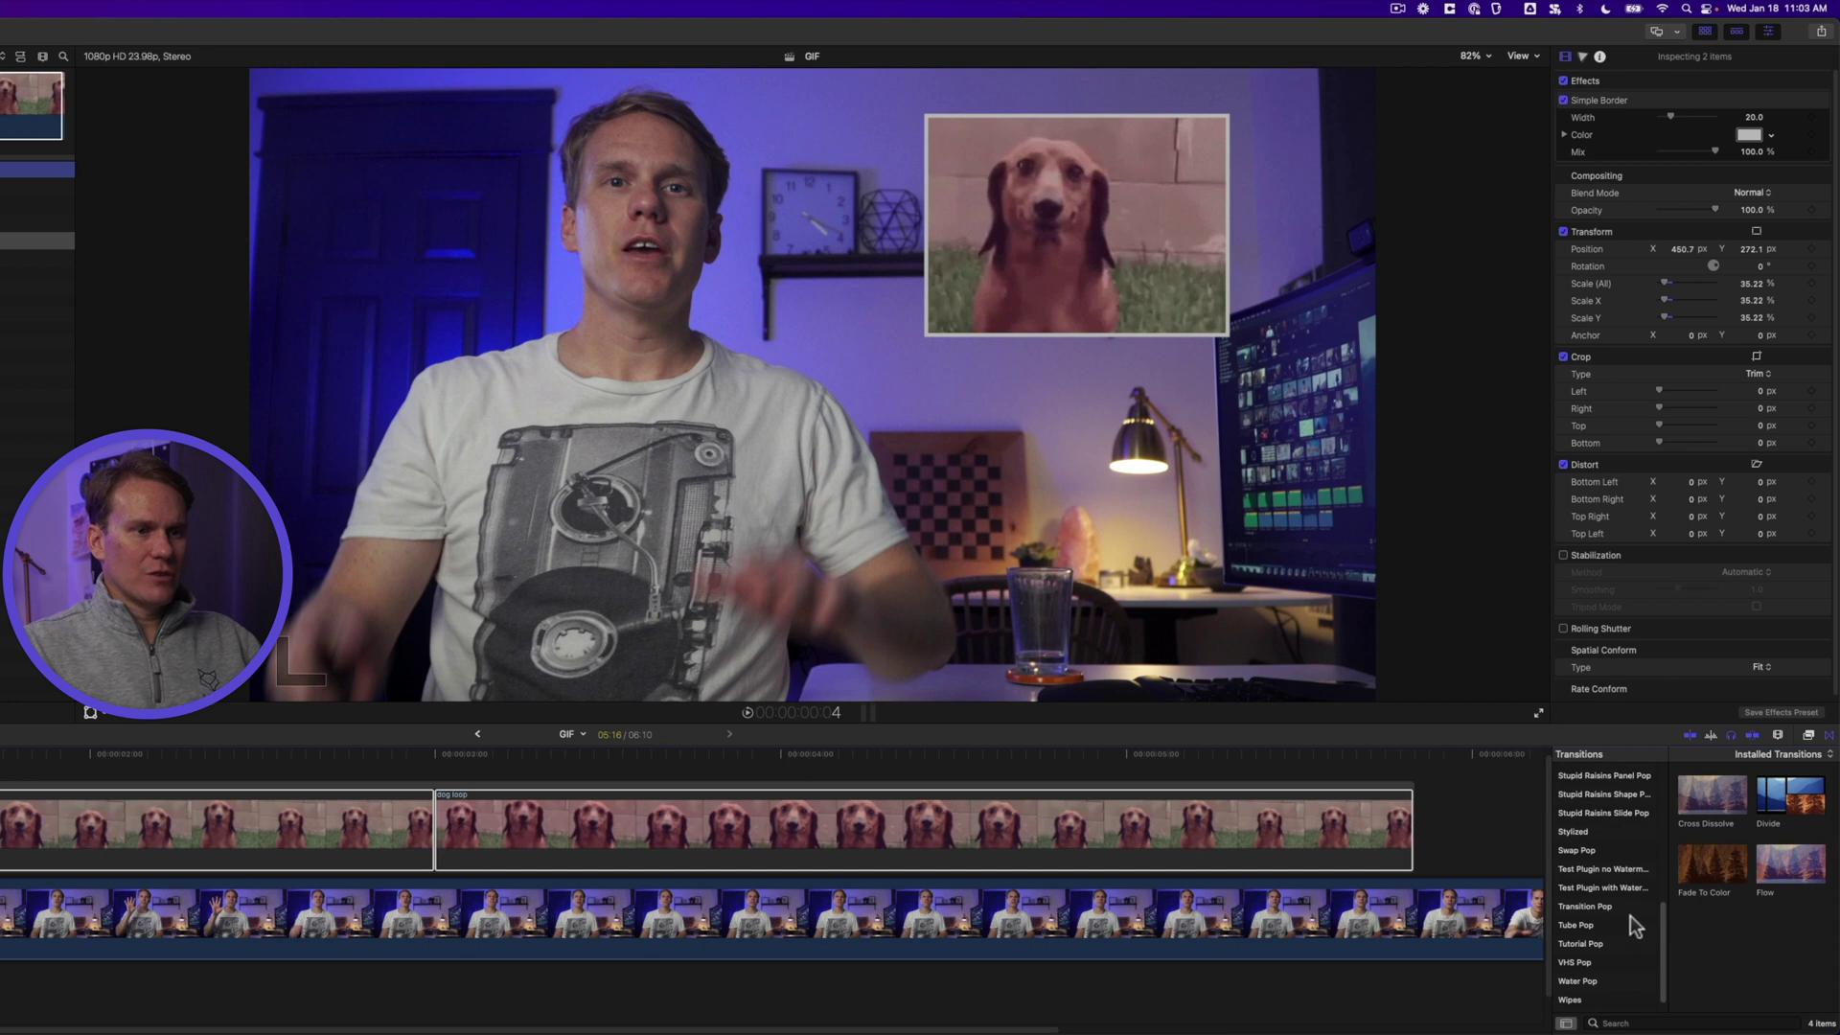
pyautogui.scroll(5, 1624, 912)
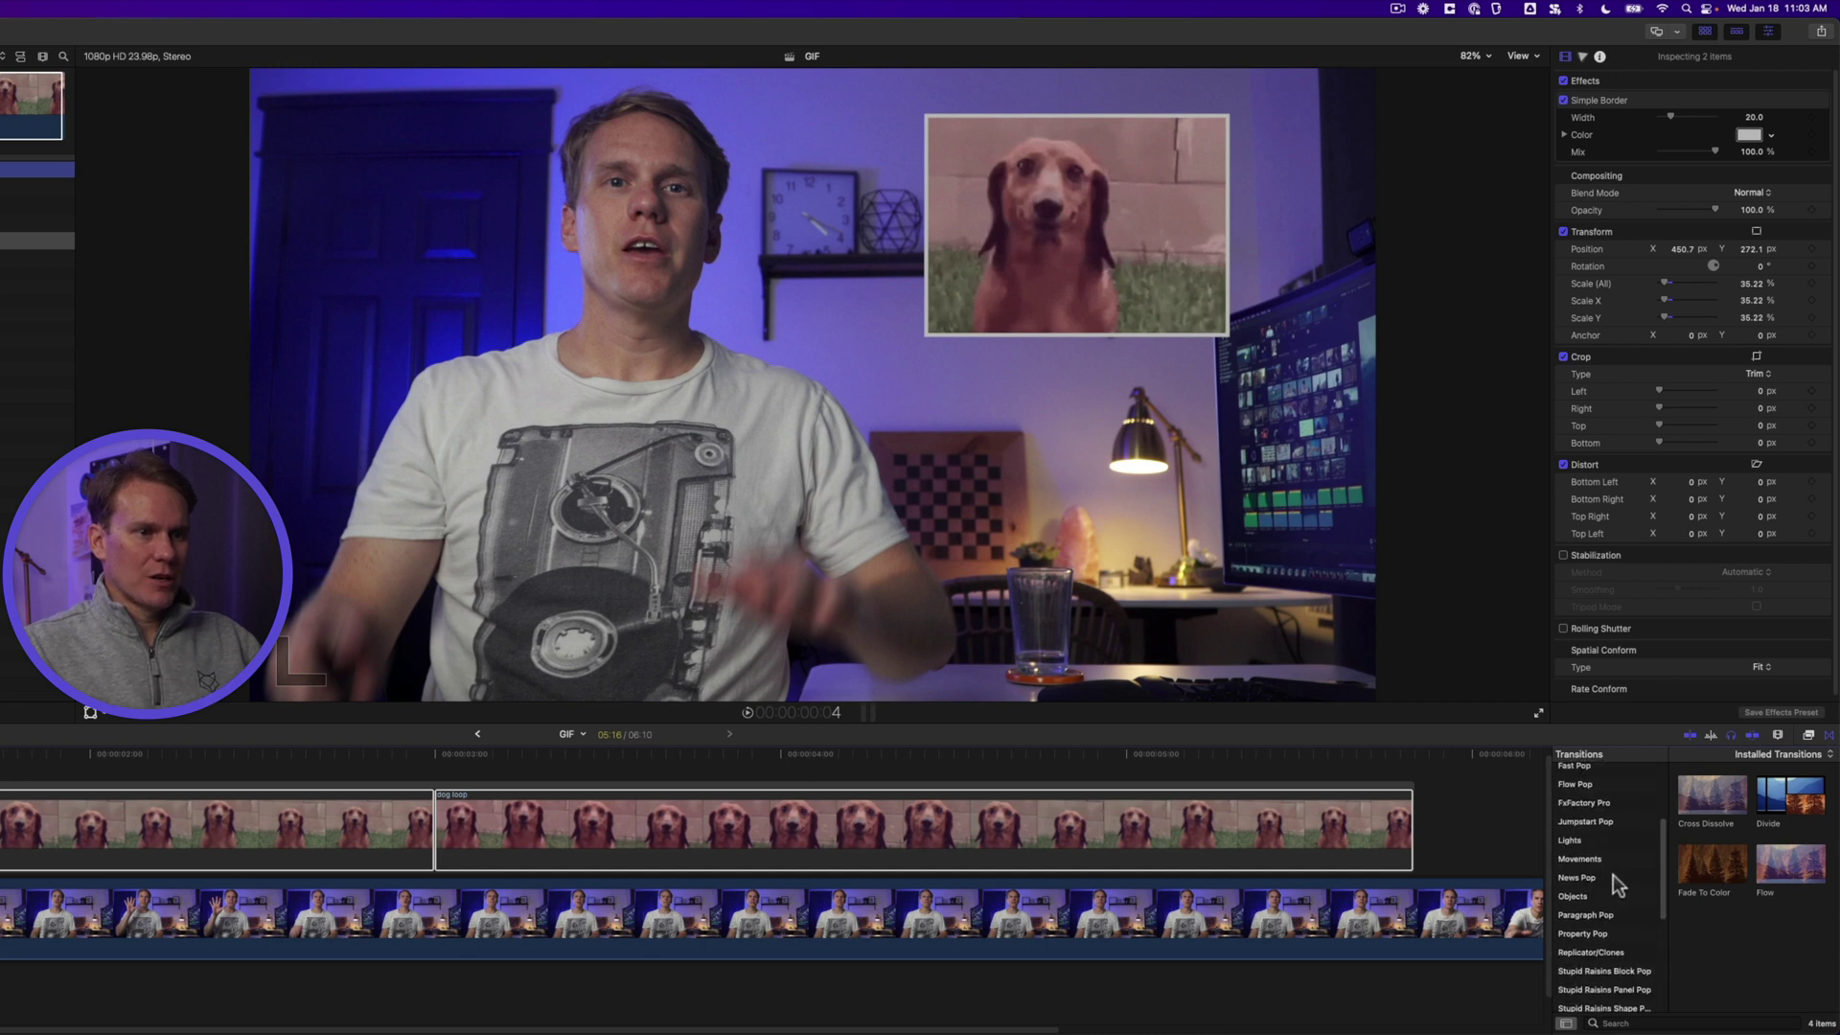
pyautogui.click(1608, 857)
pyautogui.scroll(-8, 1741, 887)
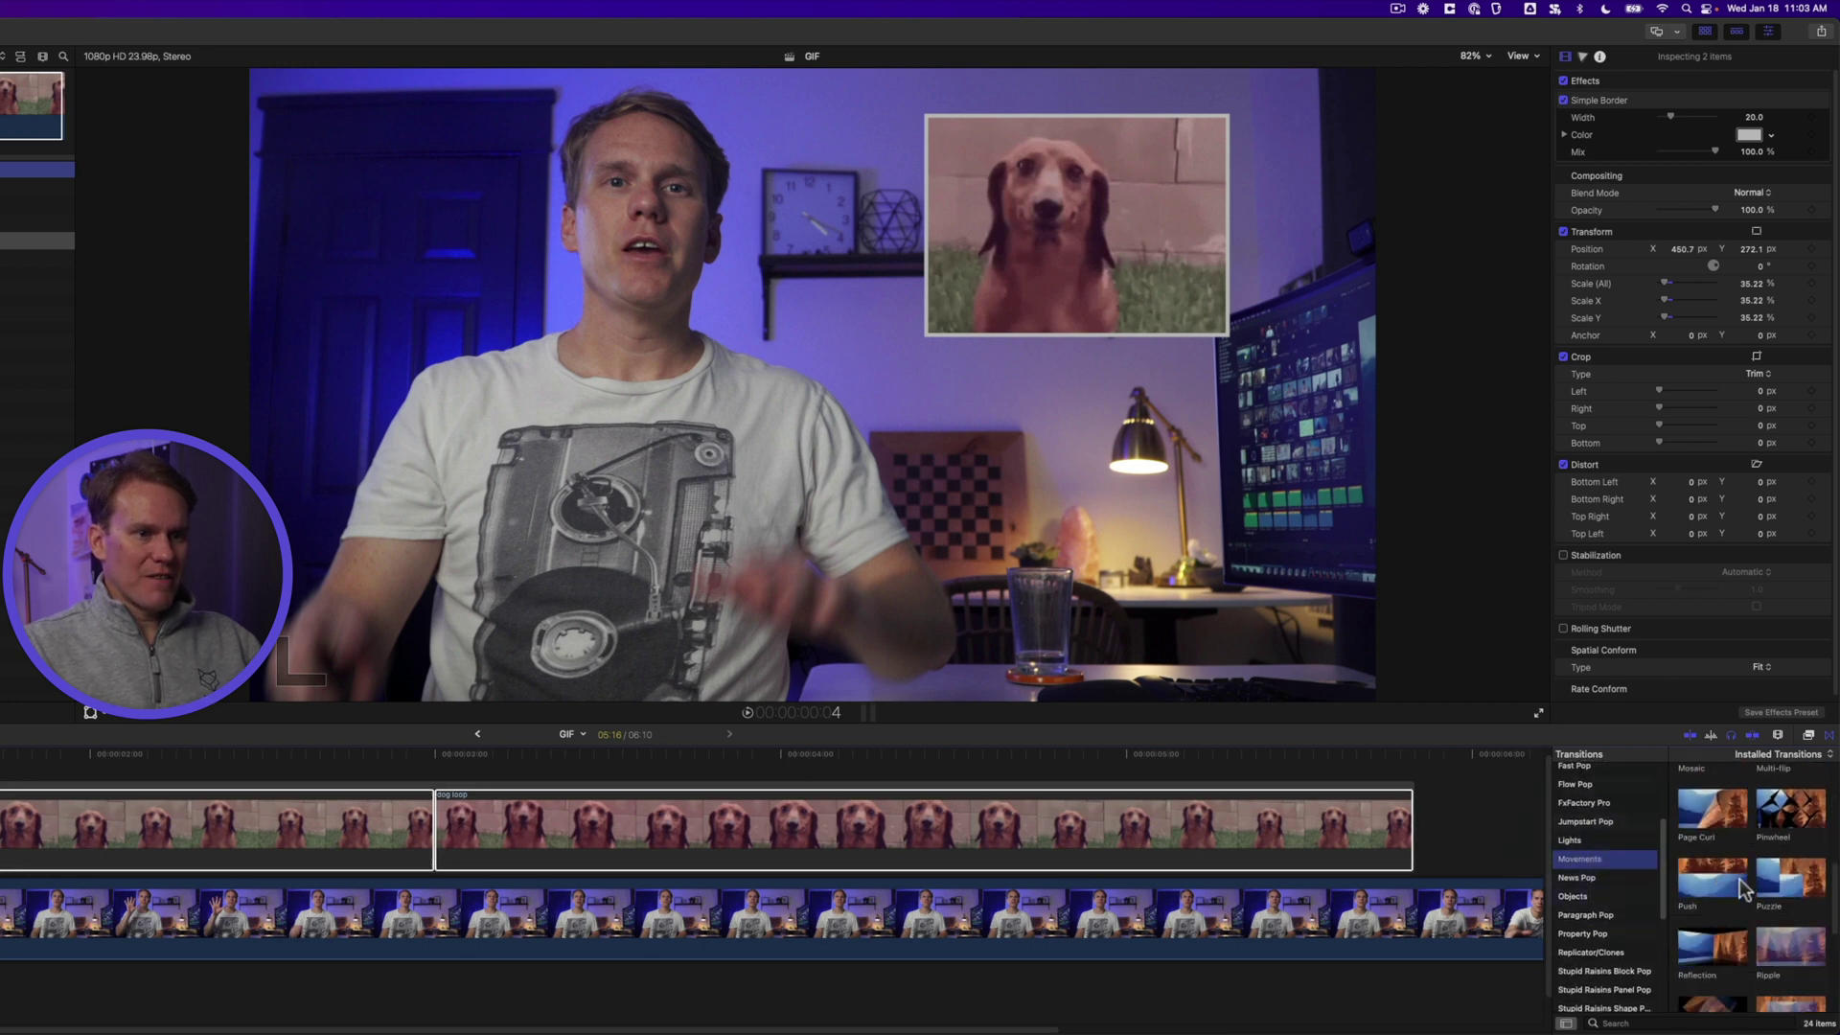
pyautogui.scroll(-2, 1742, 889)
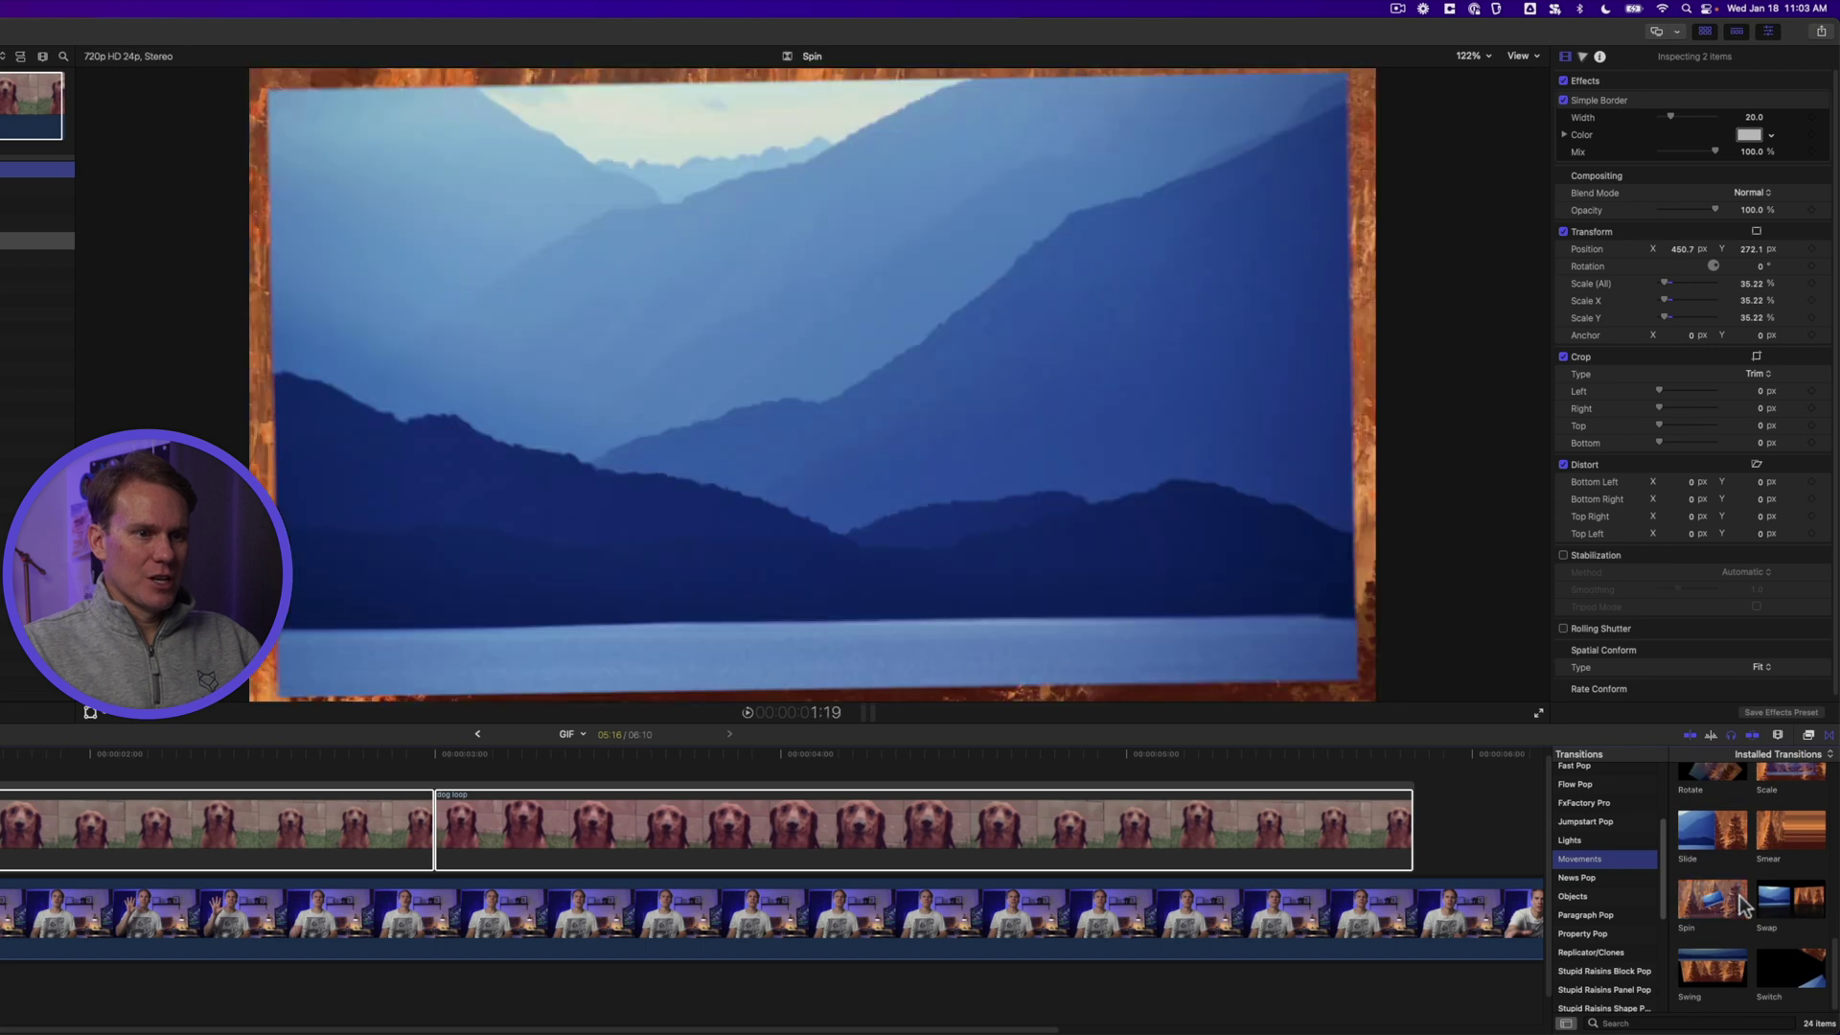
pyautogui.moveTo(1740, 897); pyautogui.dragTo(0, 833)
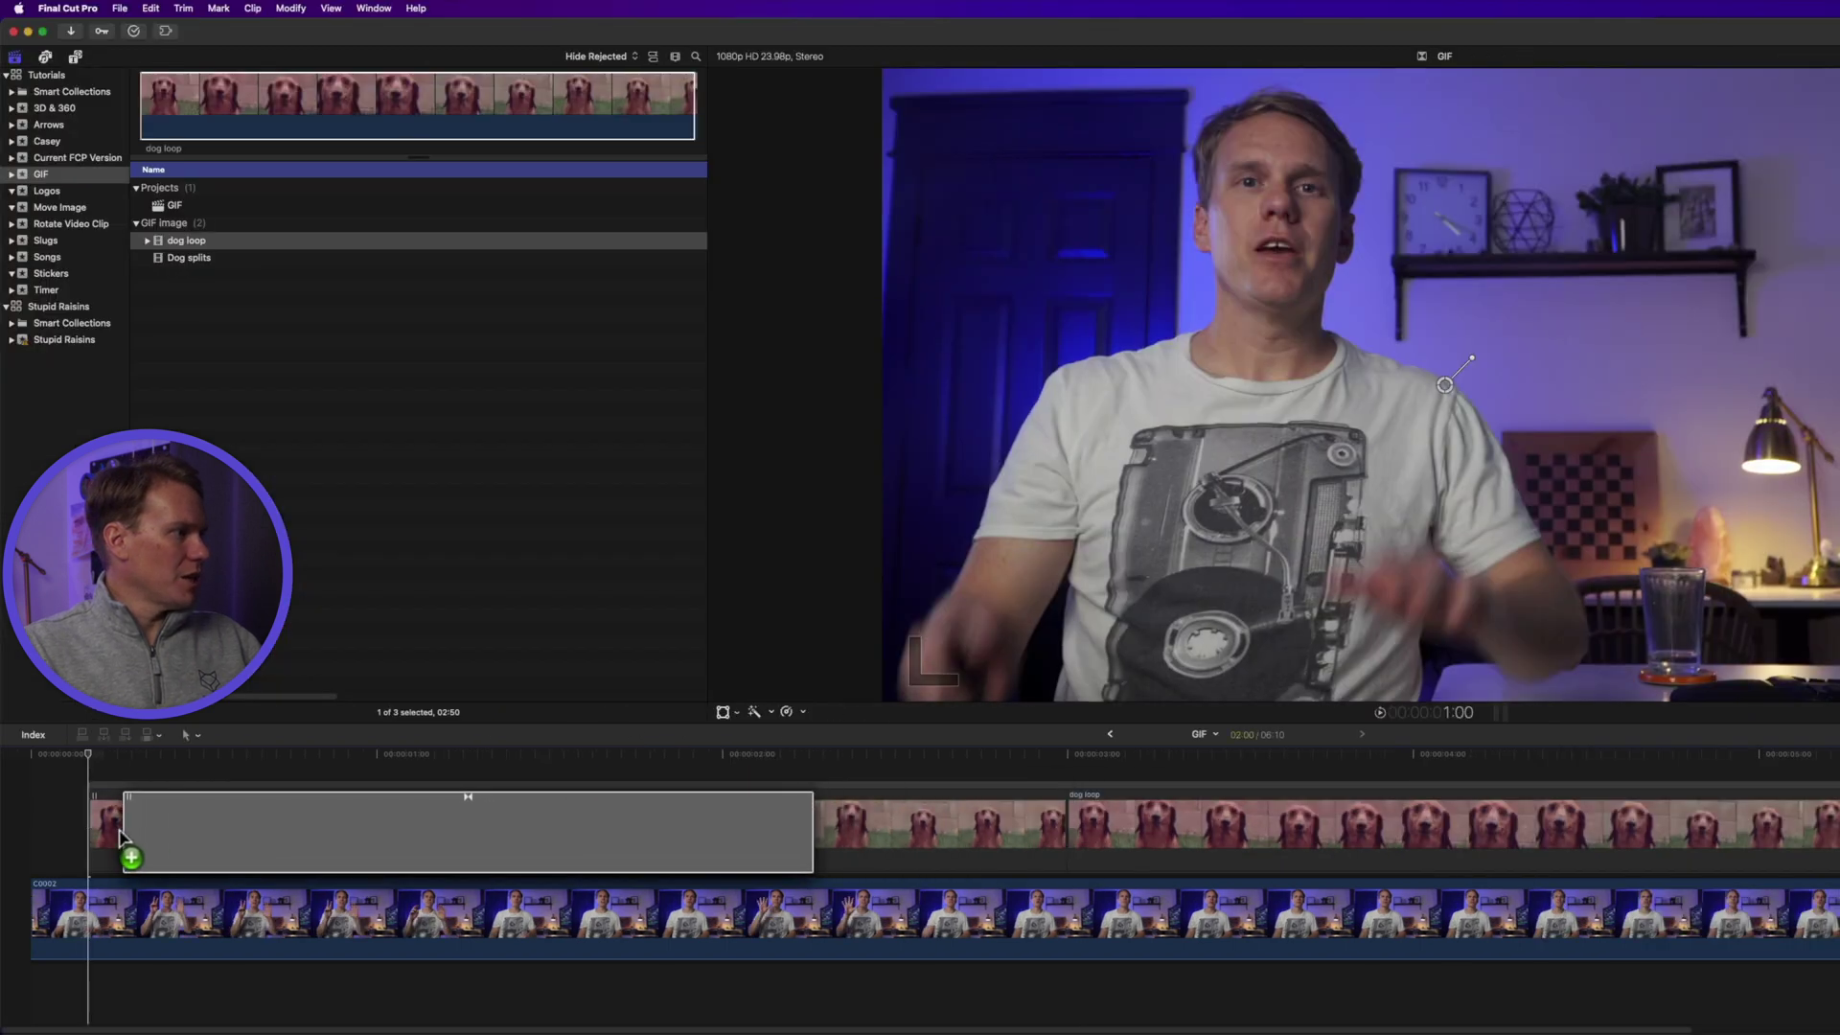
pyautogui.moveTo(122, 840); pyautogui.dragTo(92, 836)
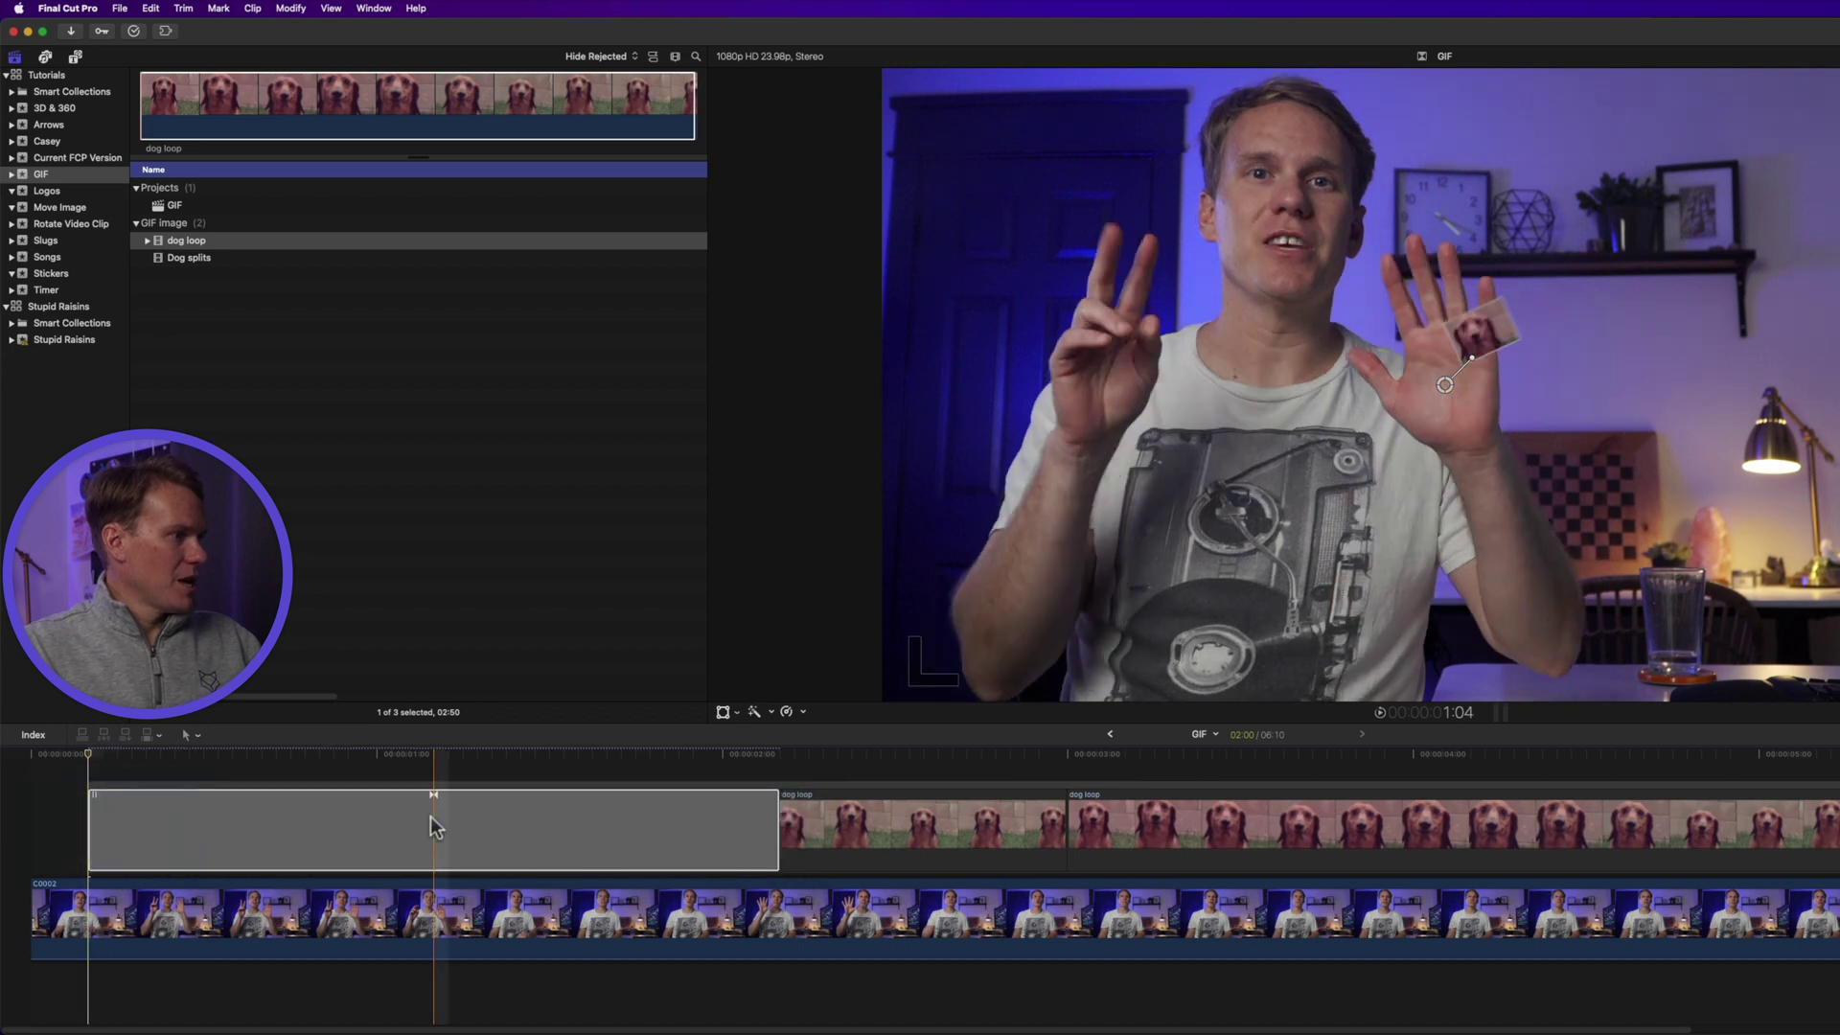
# Trim the Spin transition to about 18 frames and play the spin-in
pyautogui.moveTo(774, 839); pyautogui.dragTo(383, 827)
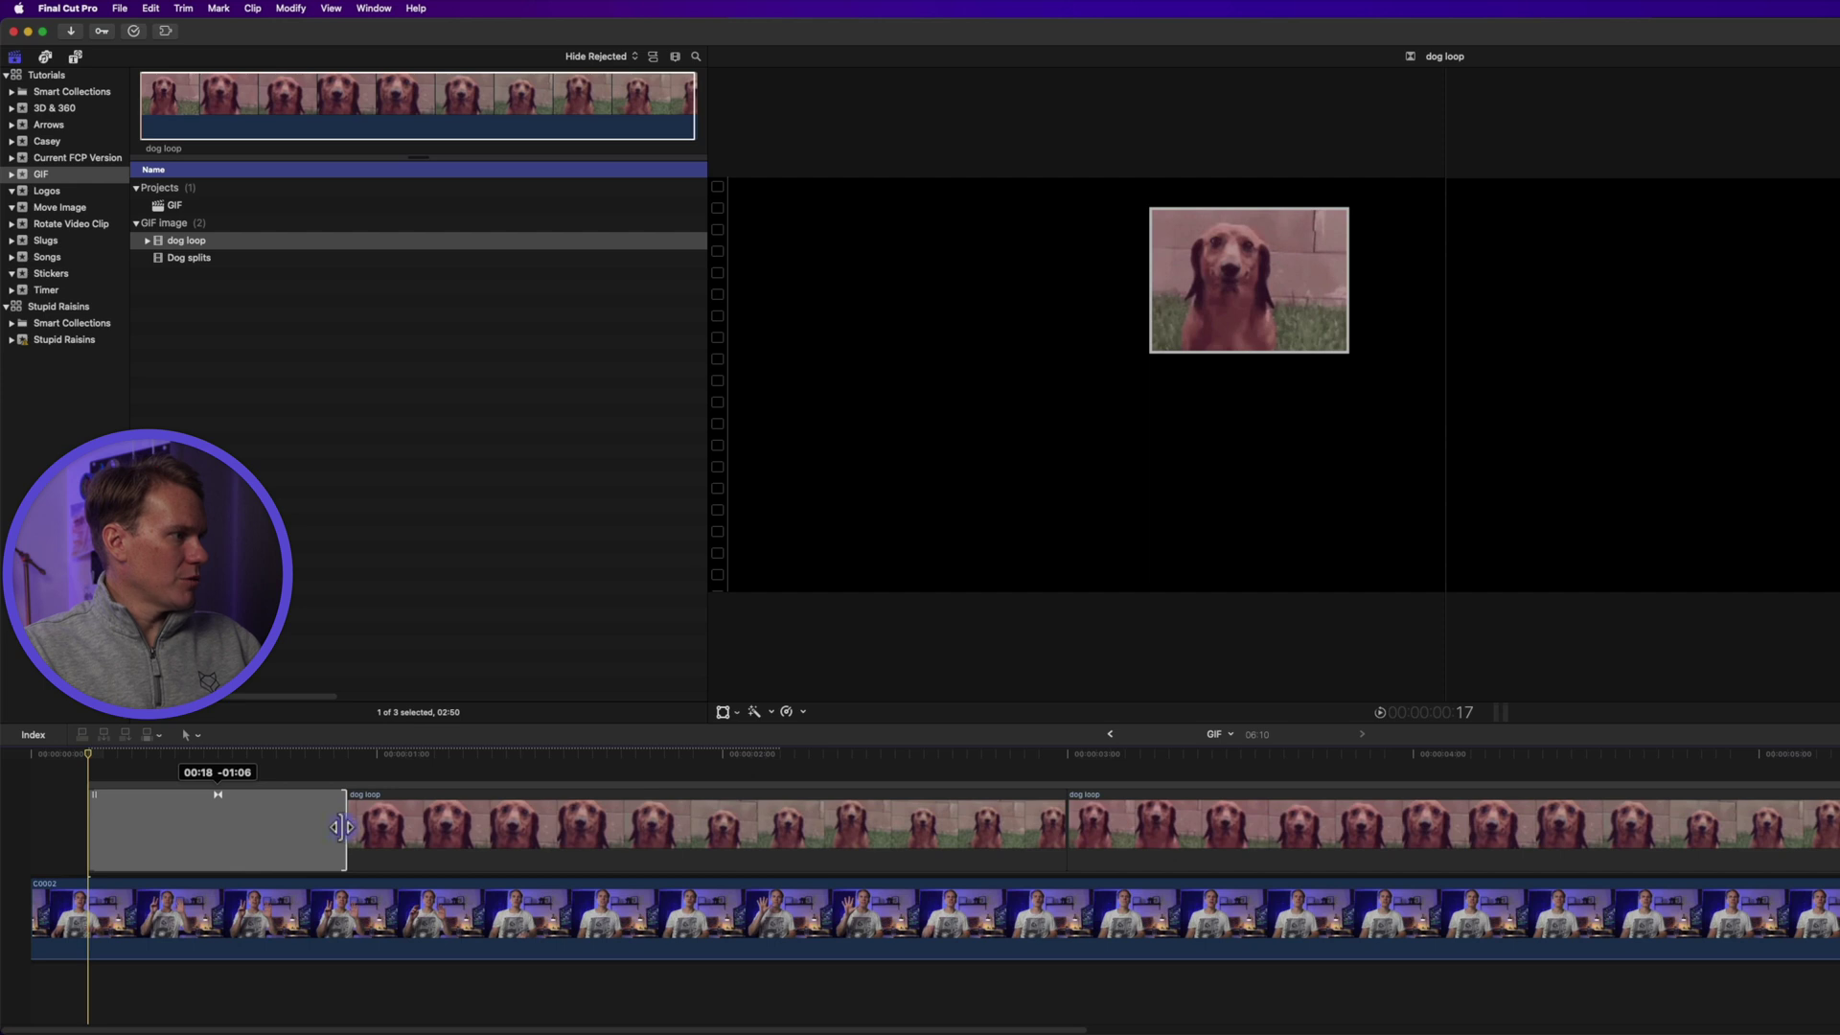
pyautogui.moveTo(333, 828); pyautogui.dragTo(333, 828)
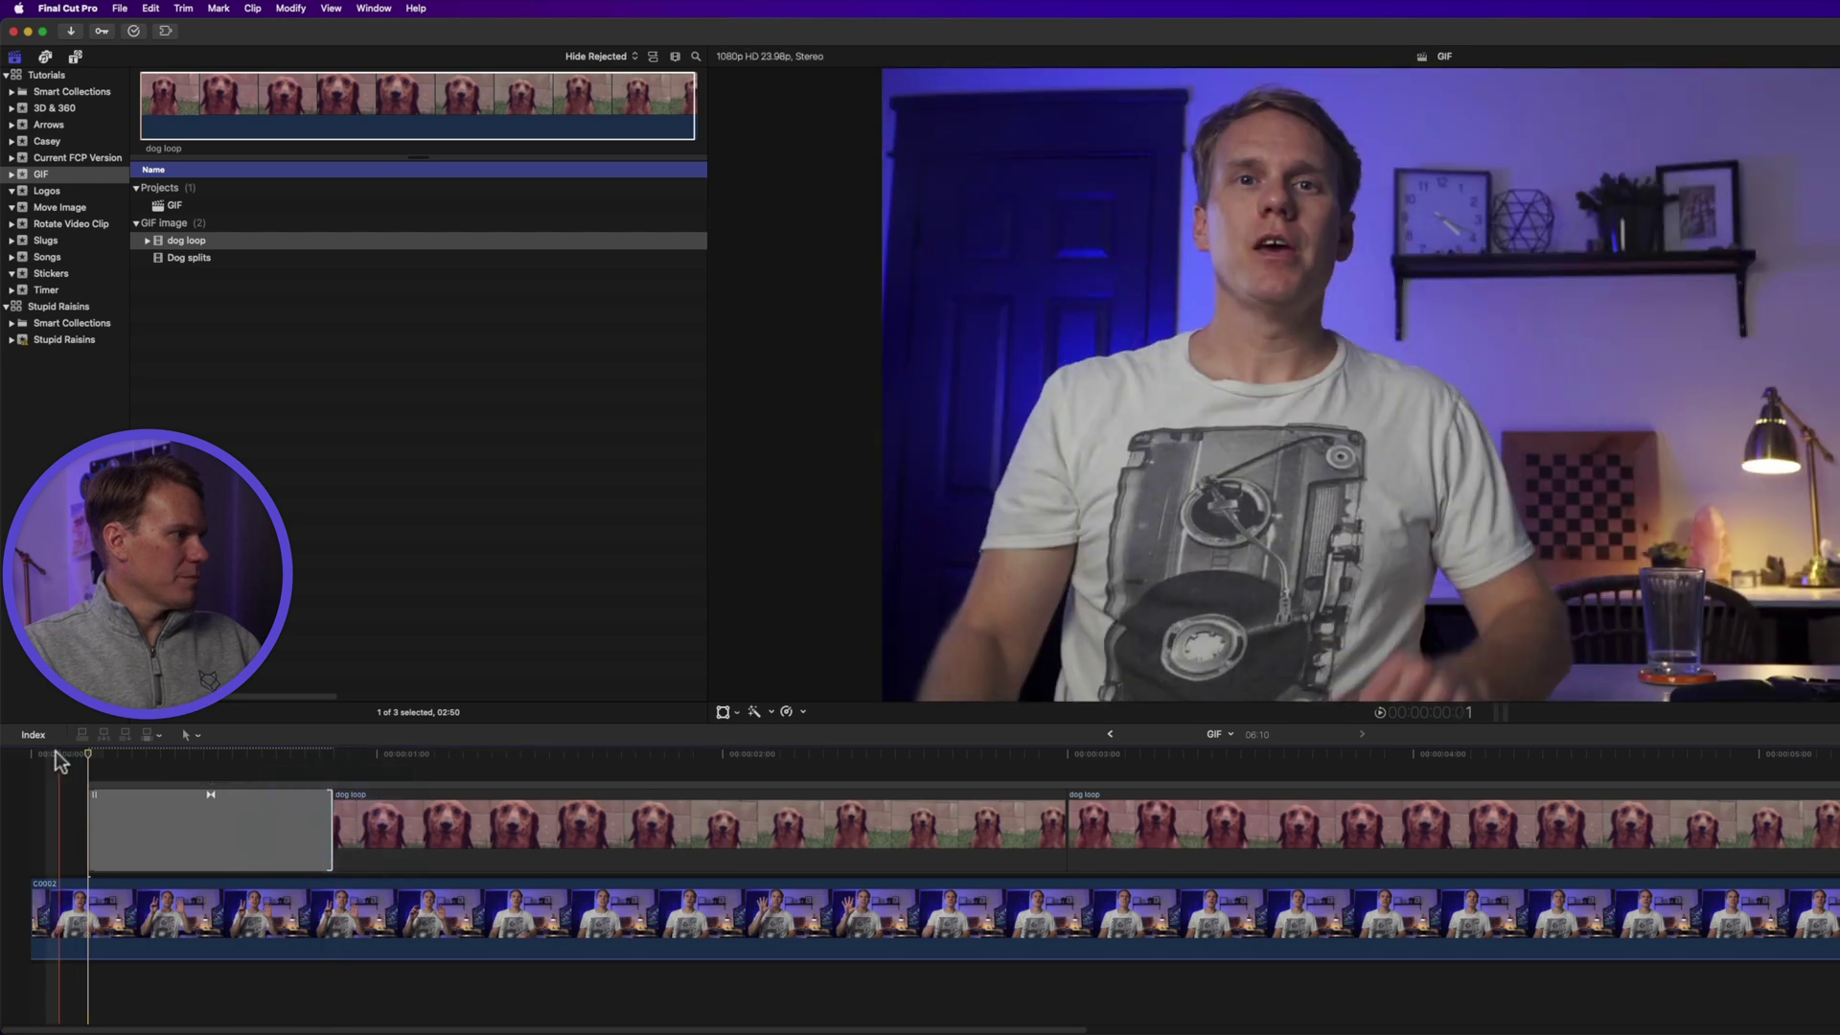
pyautogui.press('space')
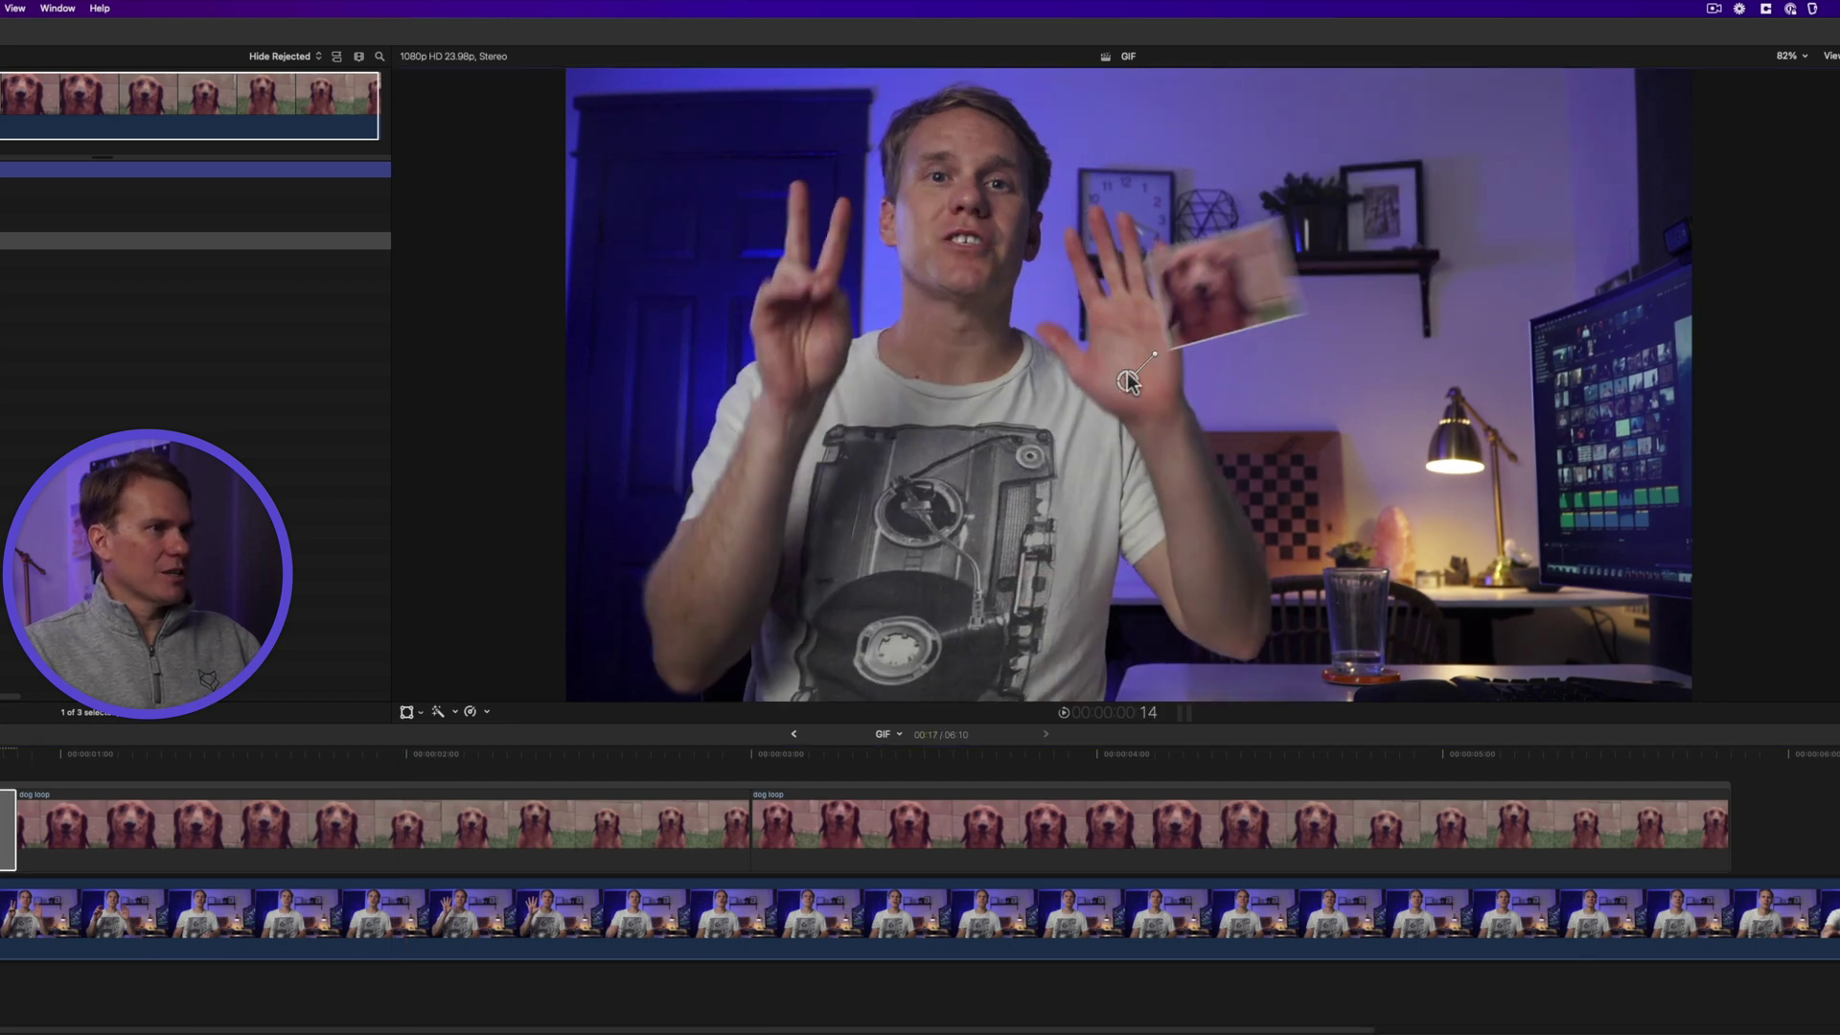
# Move the Spin pivot up onto the shelf and copy the transition to the dog clip's end
pyautogui.moveTo(1132, 395); pyautogui.dragTo(1044, 231)
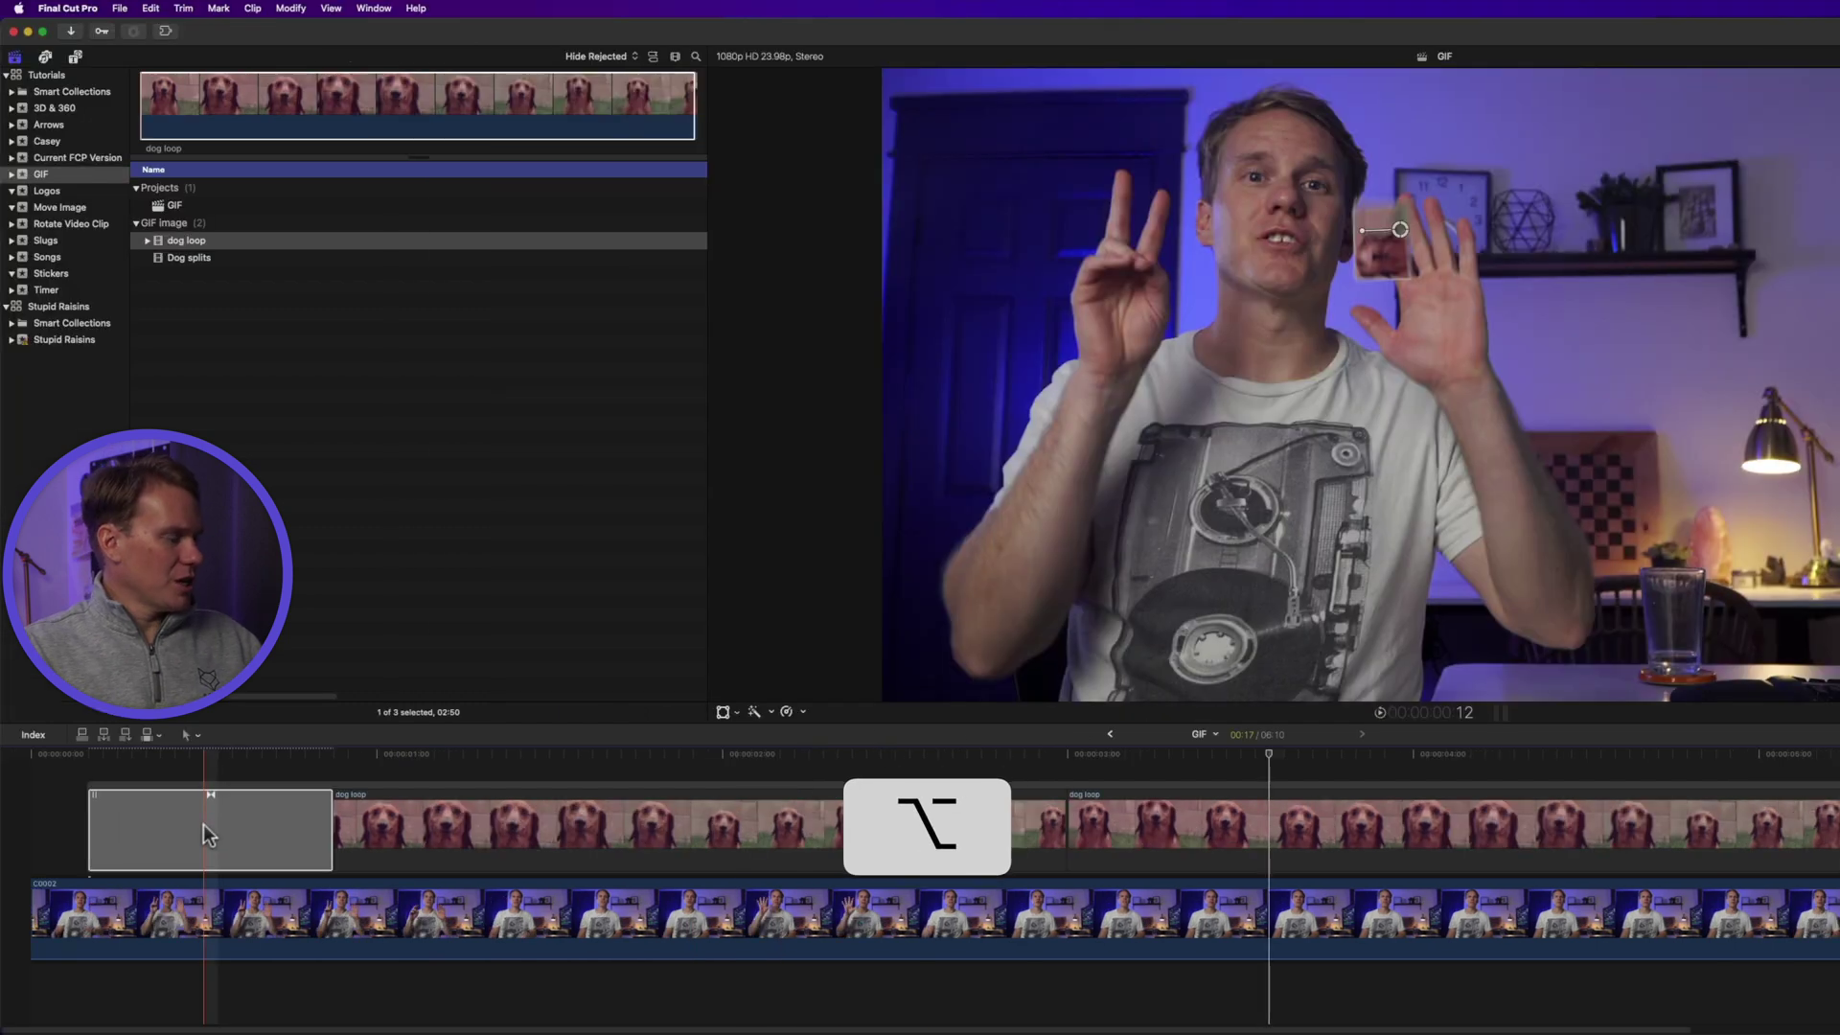
pyautogui.moveTo(257, 838); pyautogui.dragTo(1835, 843)
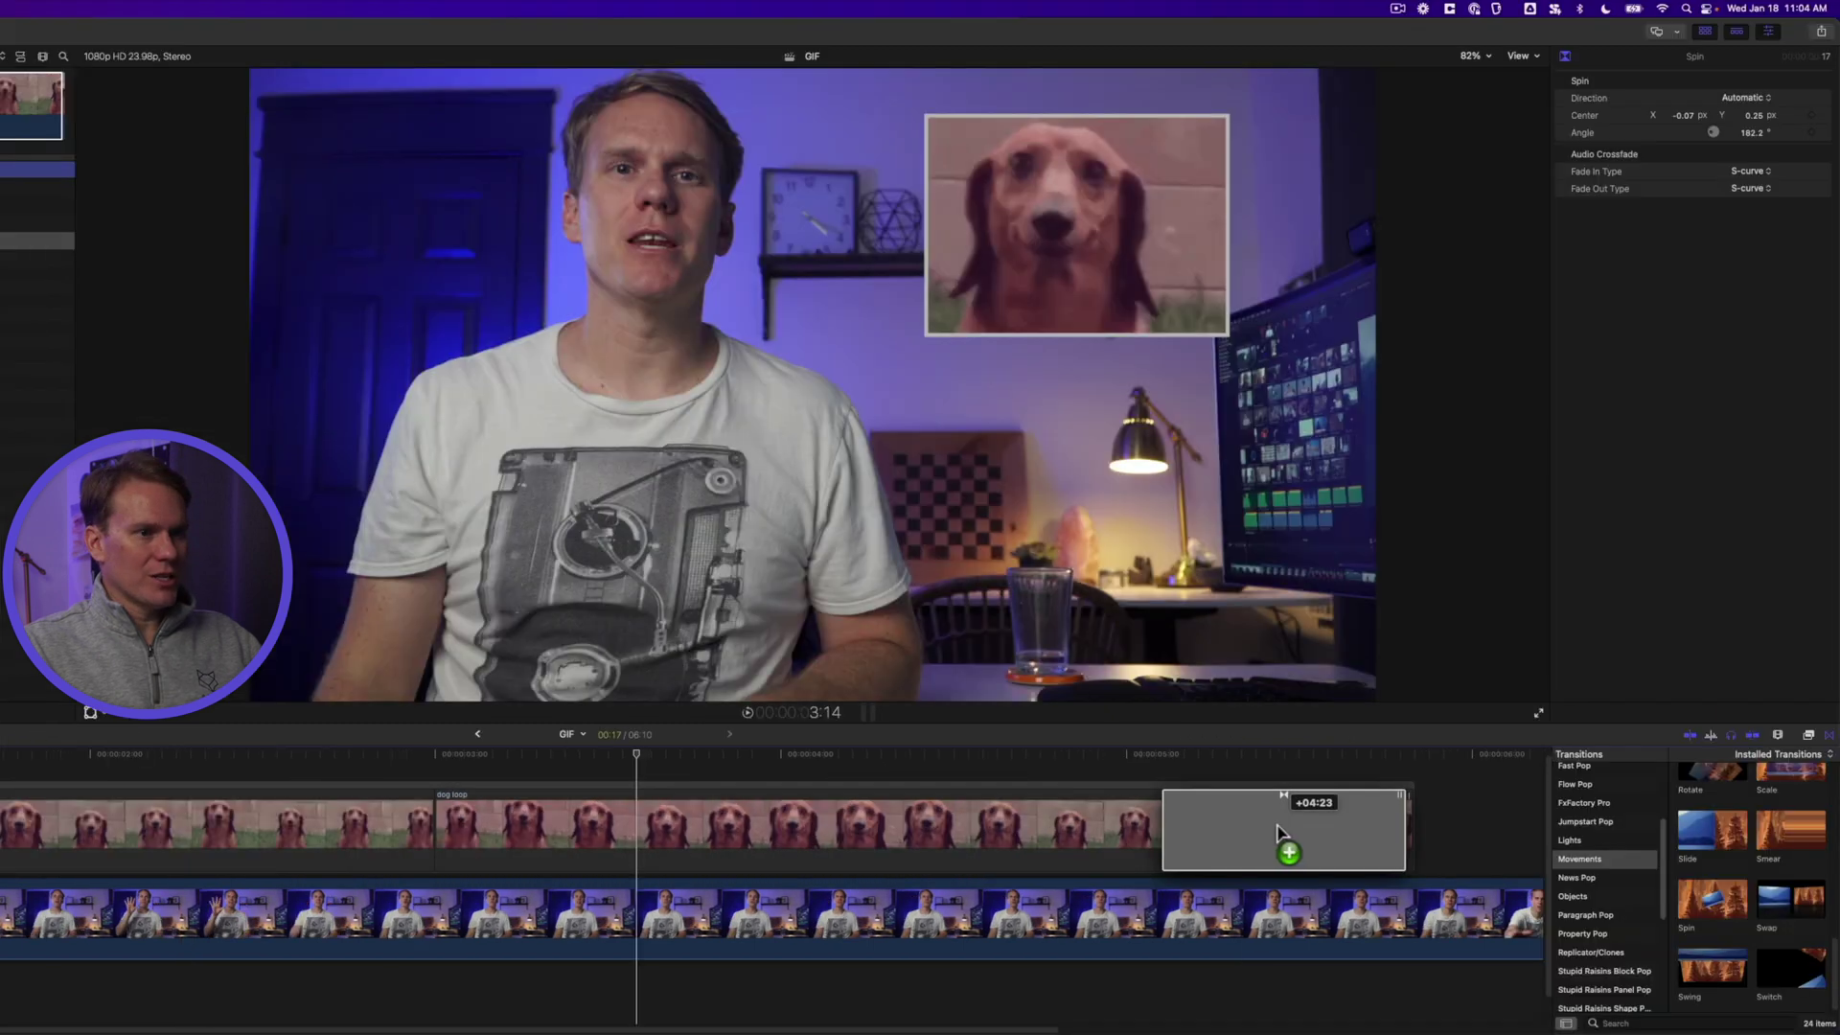
pyautogui.moveTo(1285, 850); pyautogui.dragTo(1277, 837)
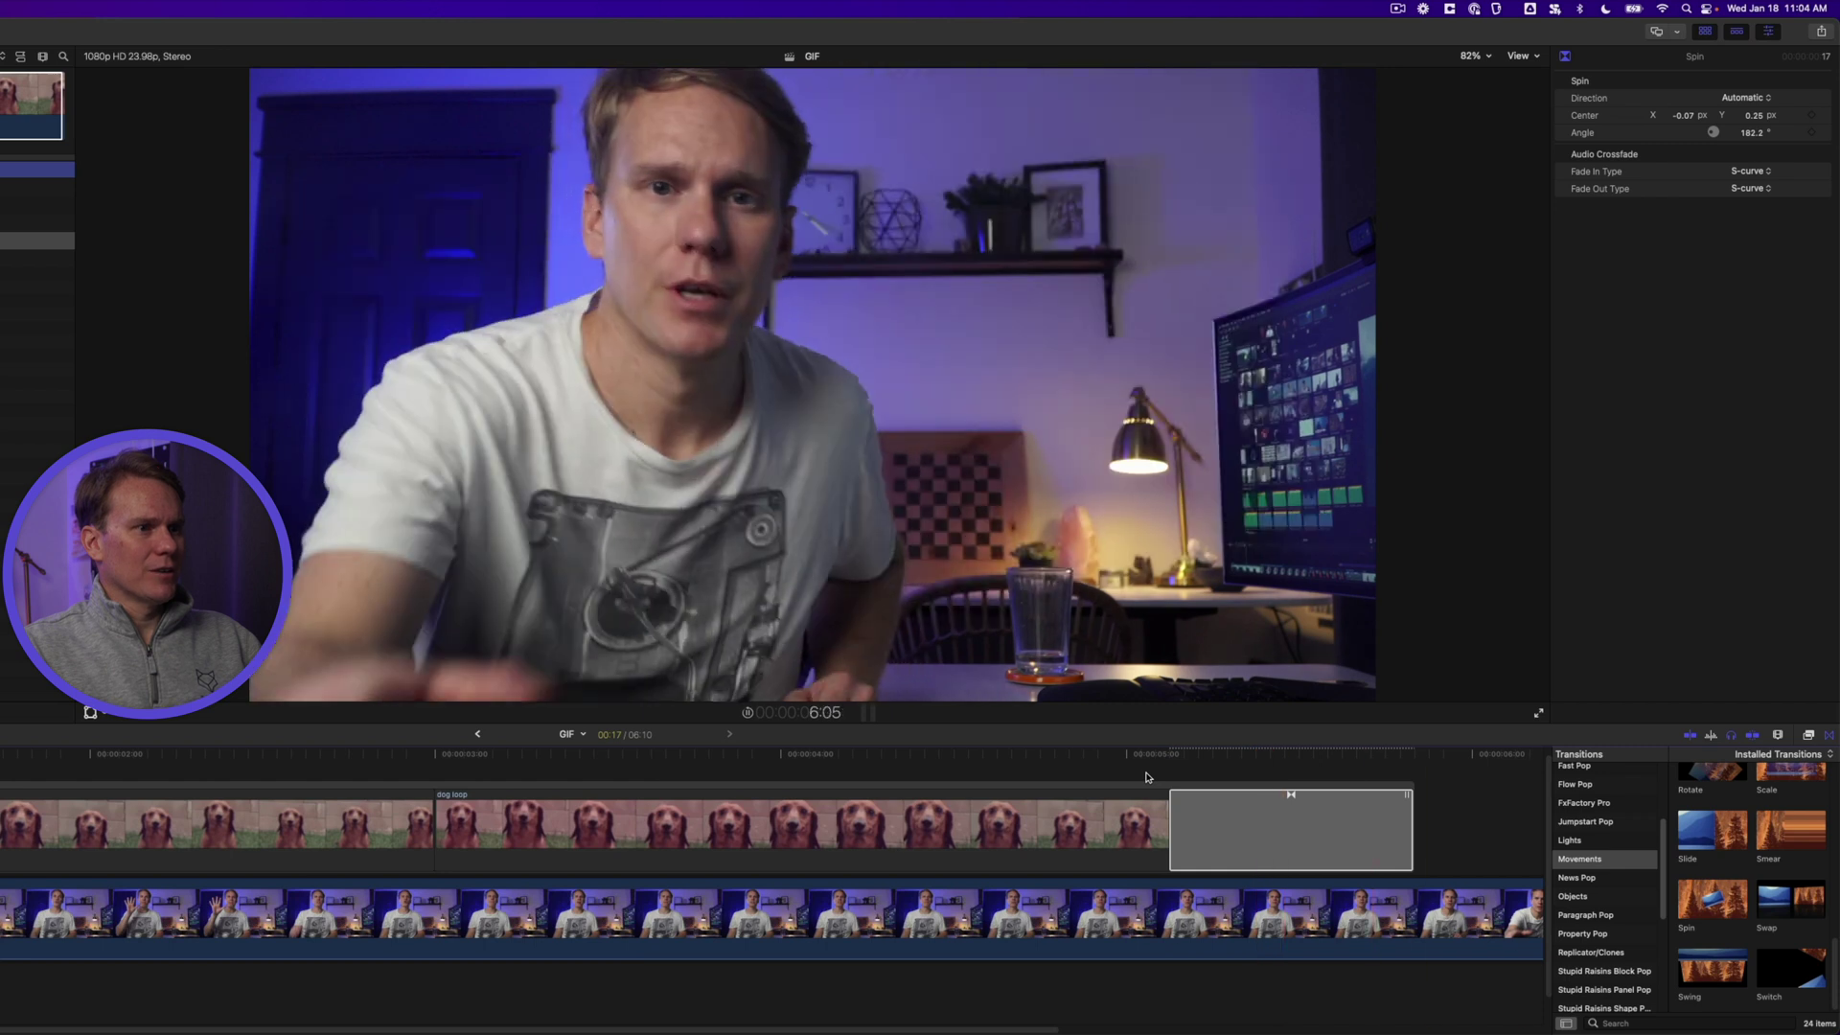
# Set the closing Spin to Out, centered 1.07, 0.24 at angle -97.4°, then review playback
pyautogui.click(1249, 768)
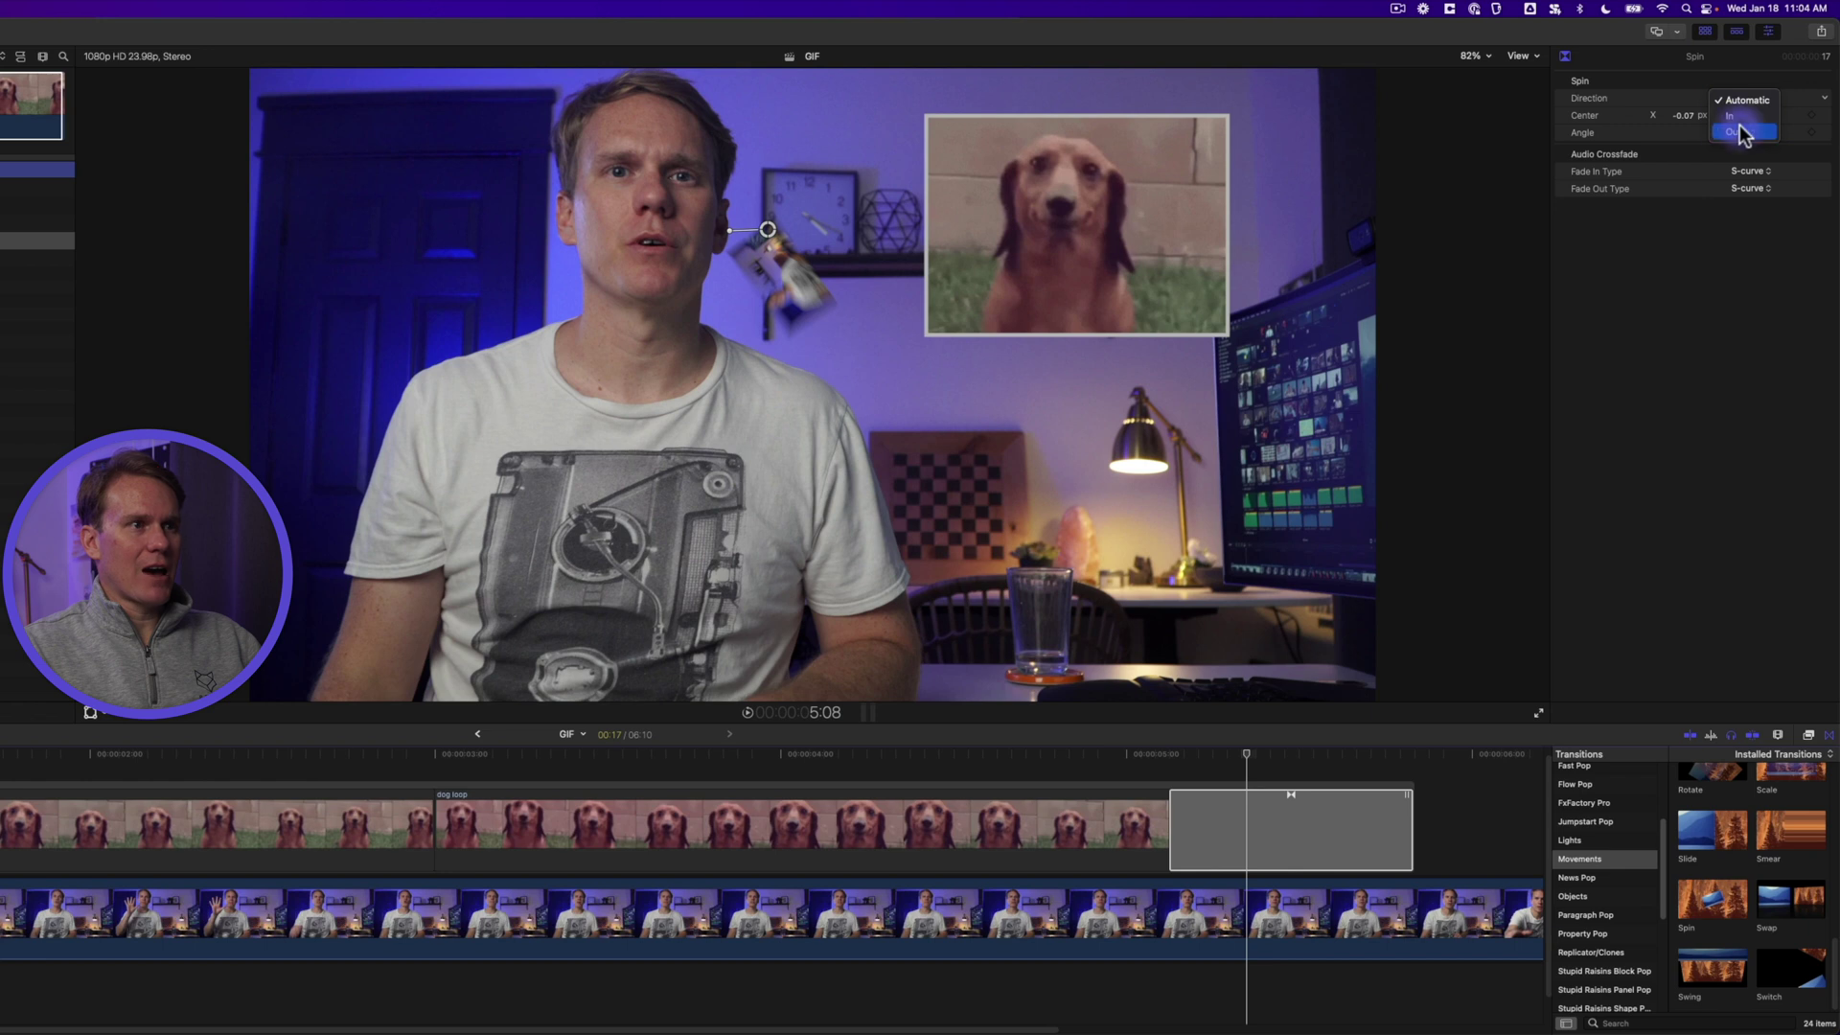
pyautogui.click(1741, 132)
pyautogui.moveTo(768, 231); pyautogui.dragTo(1494, 237)
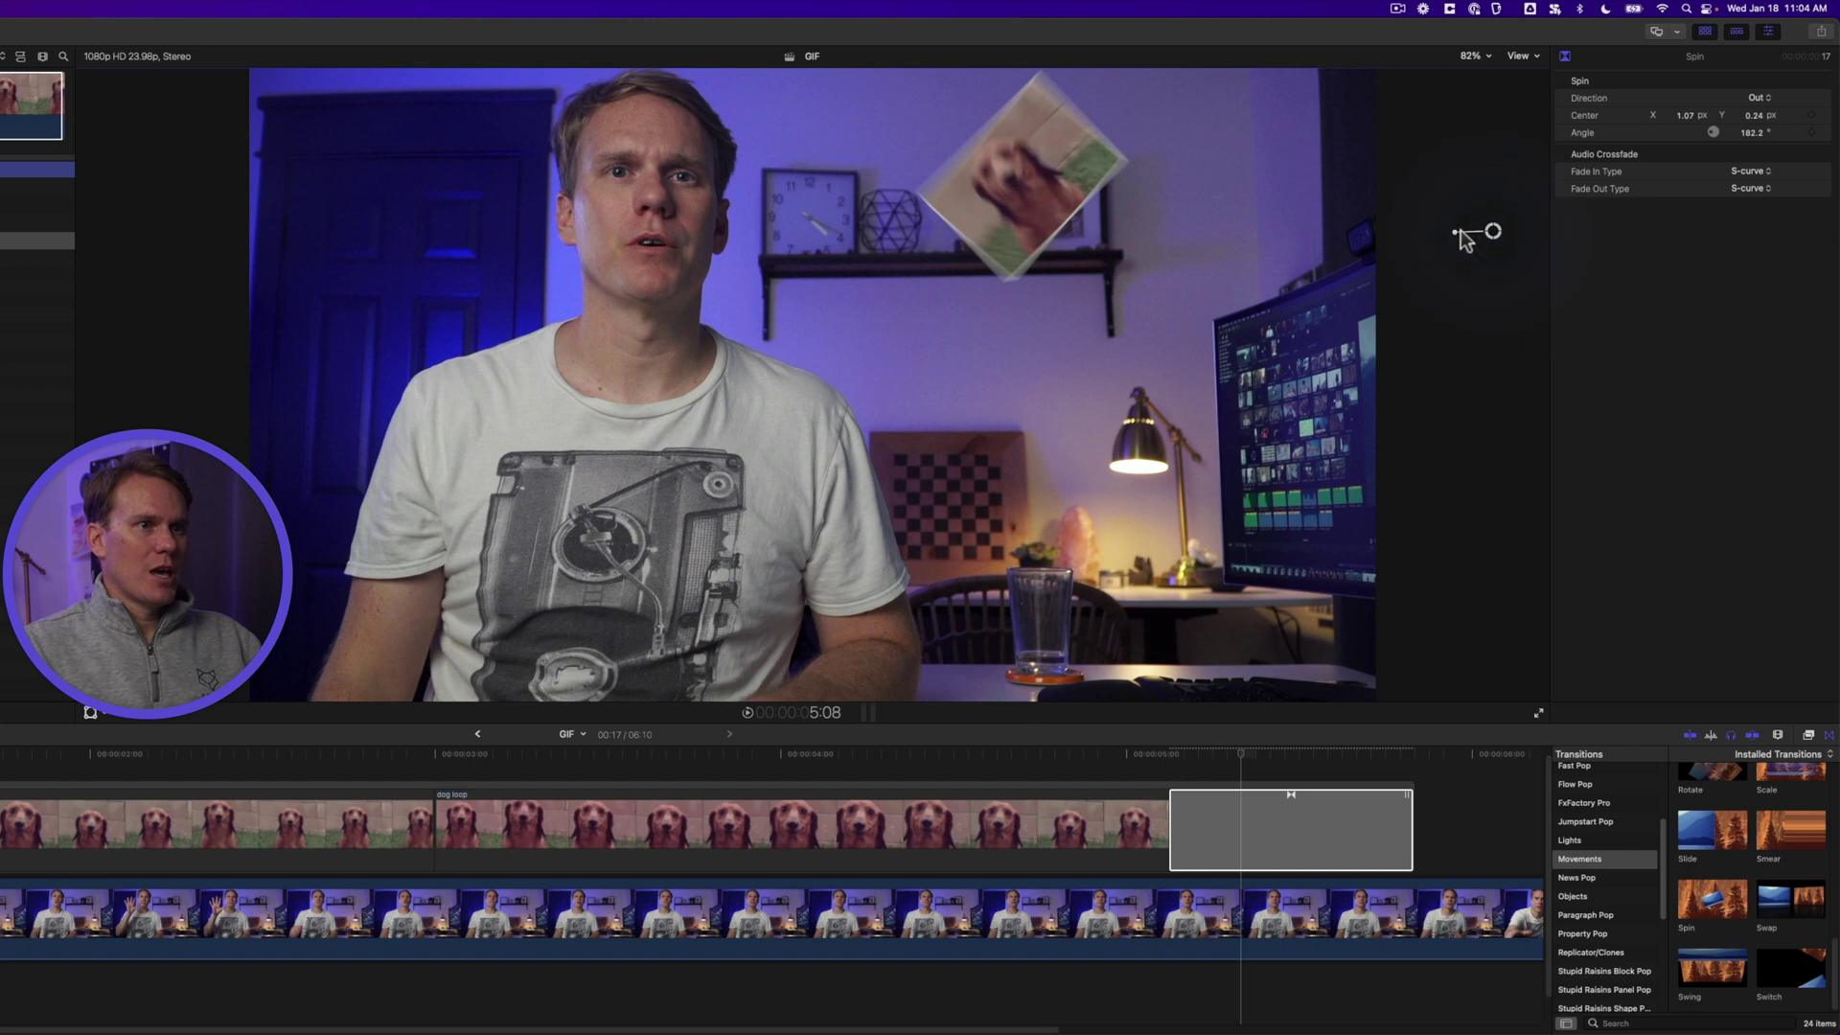
pyautogui.moveTo(1454, 232); pyautogui.dragTo(1476, 354)
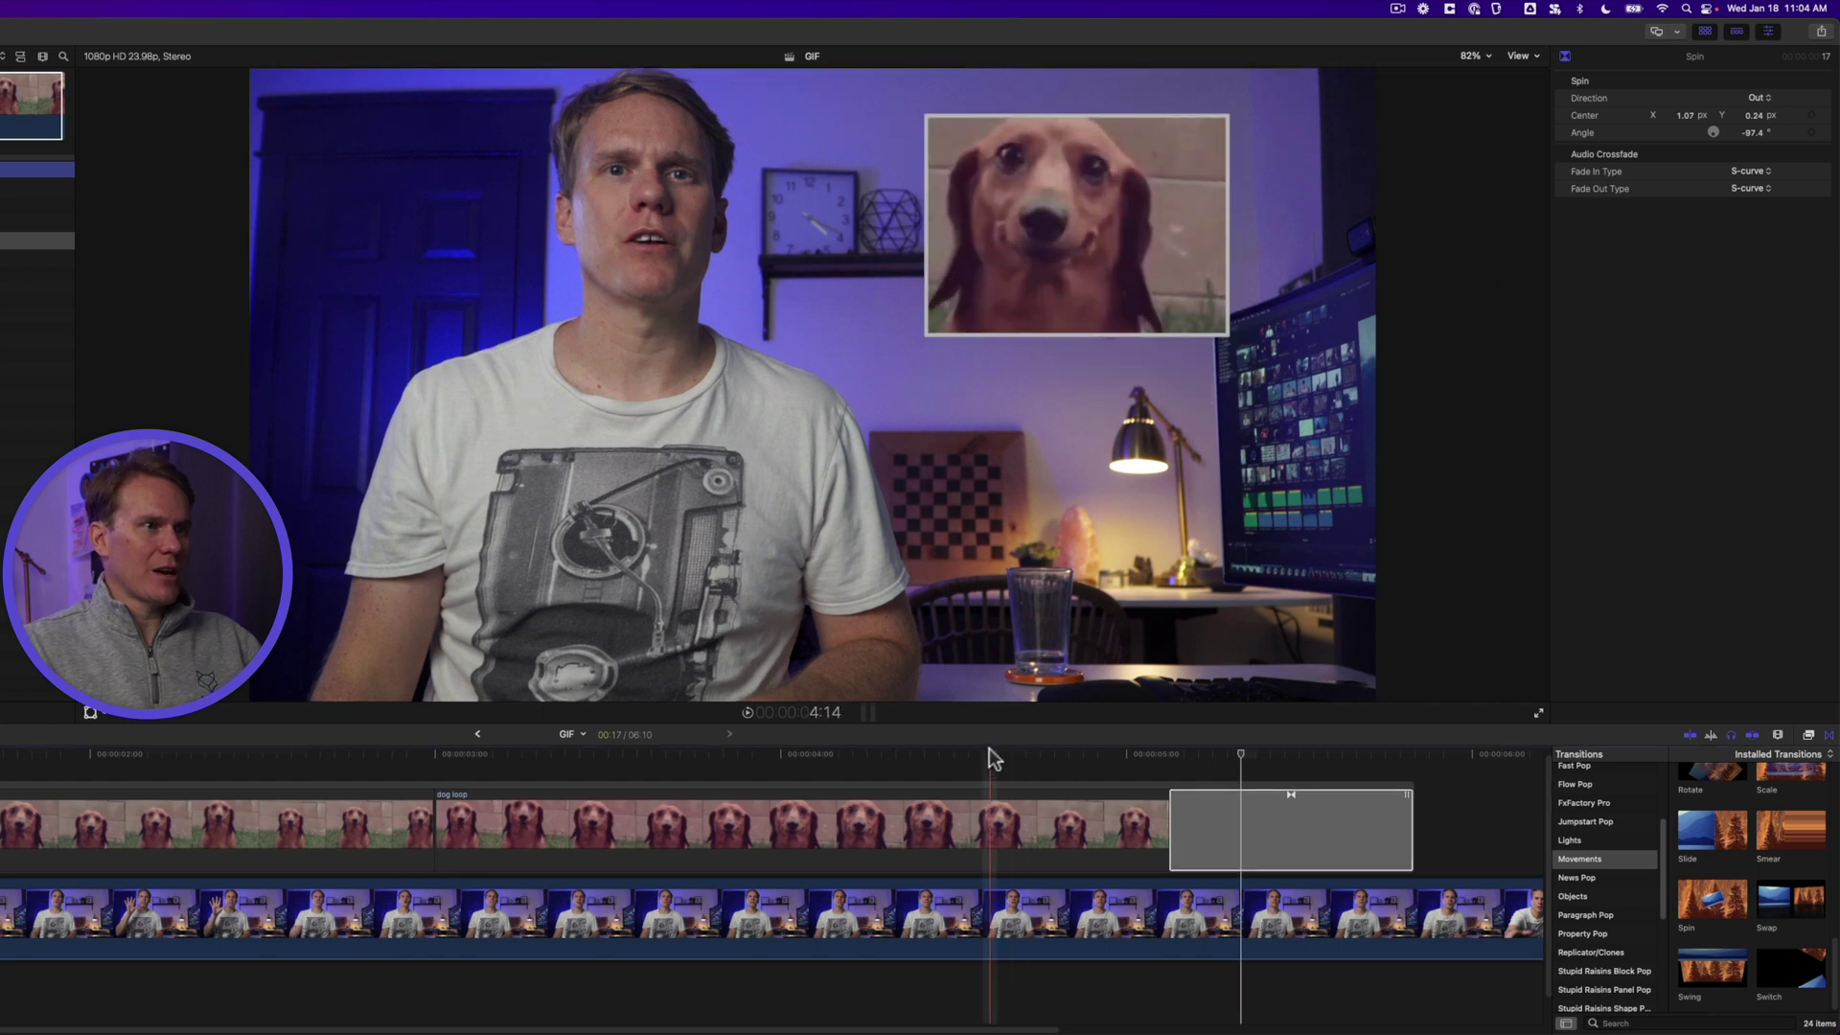
pyautogui.press('/')
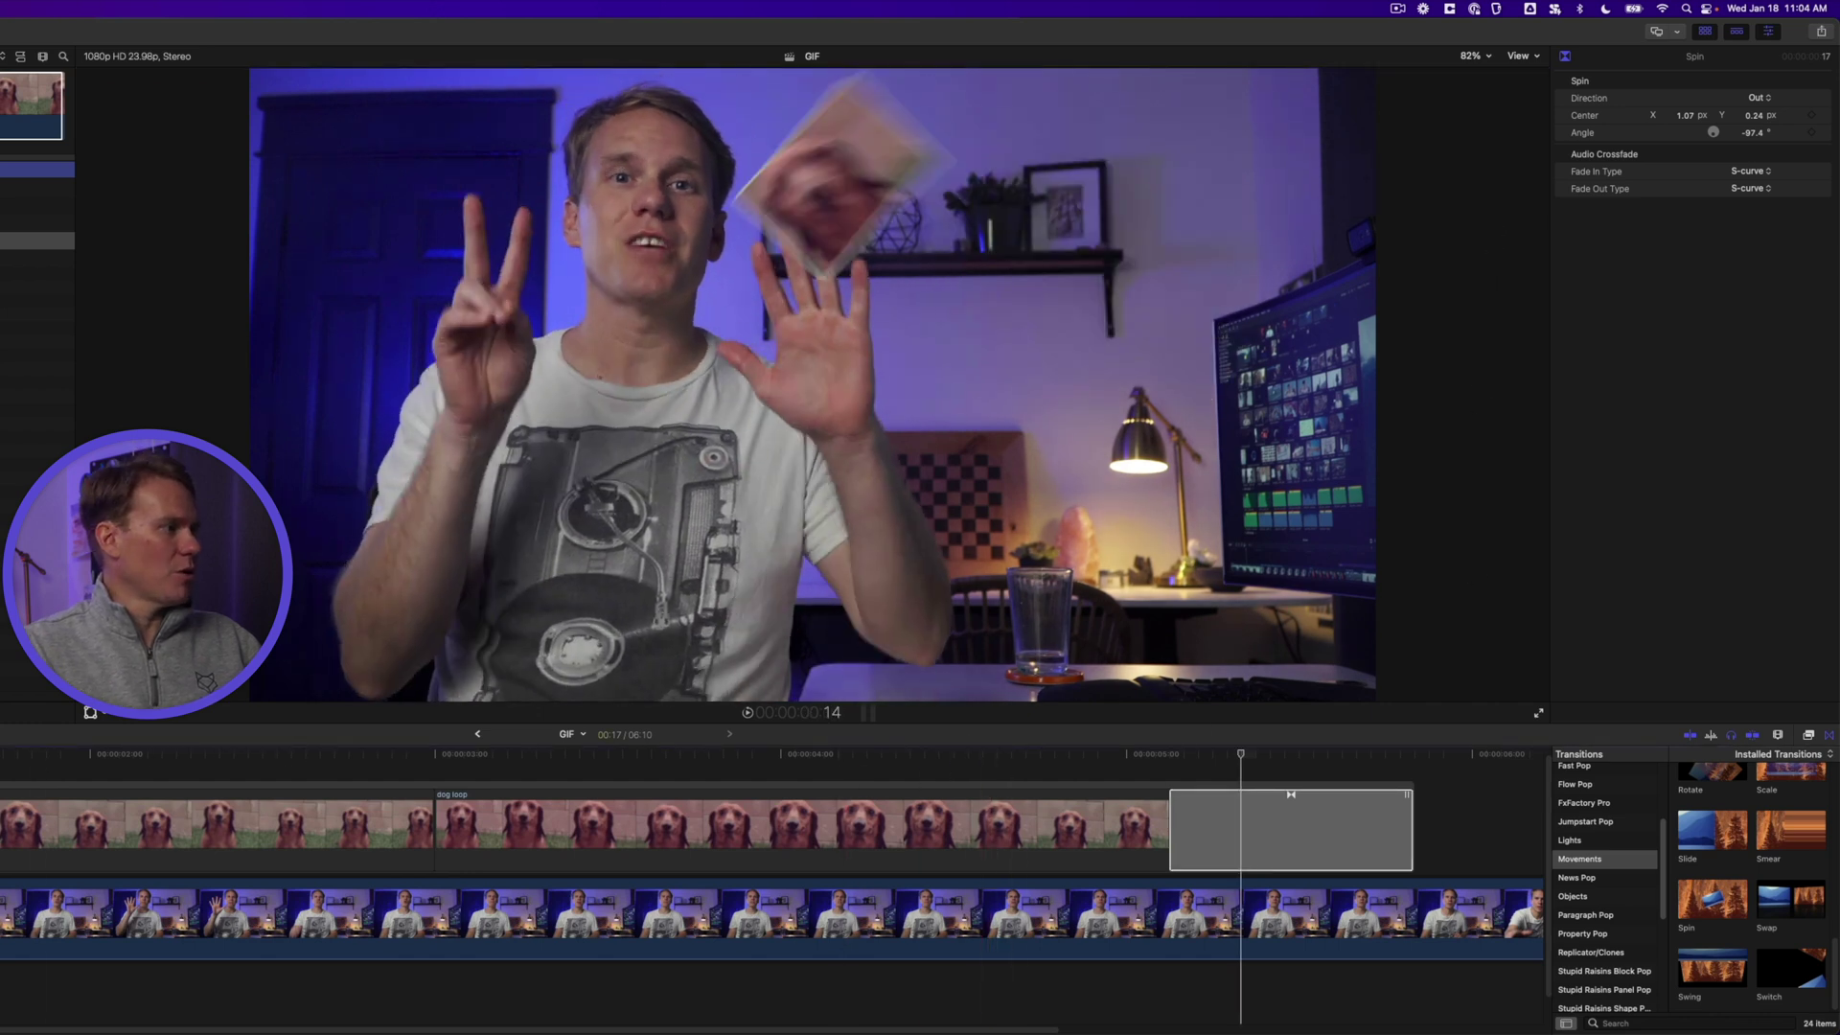